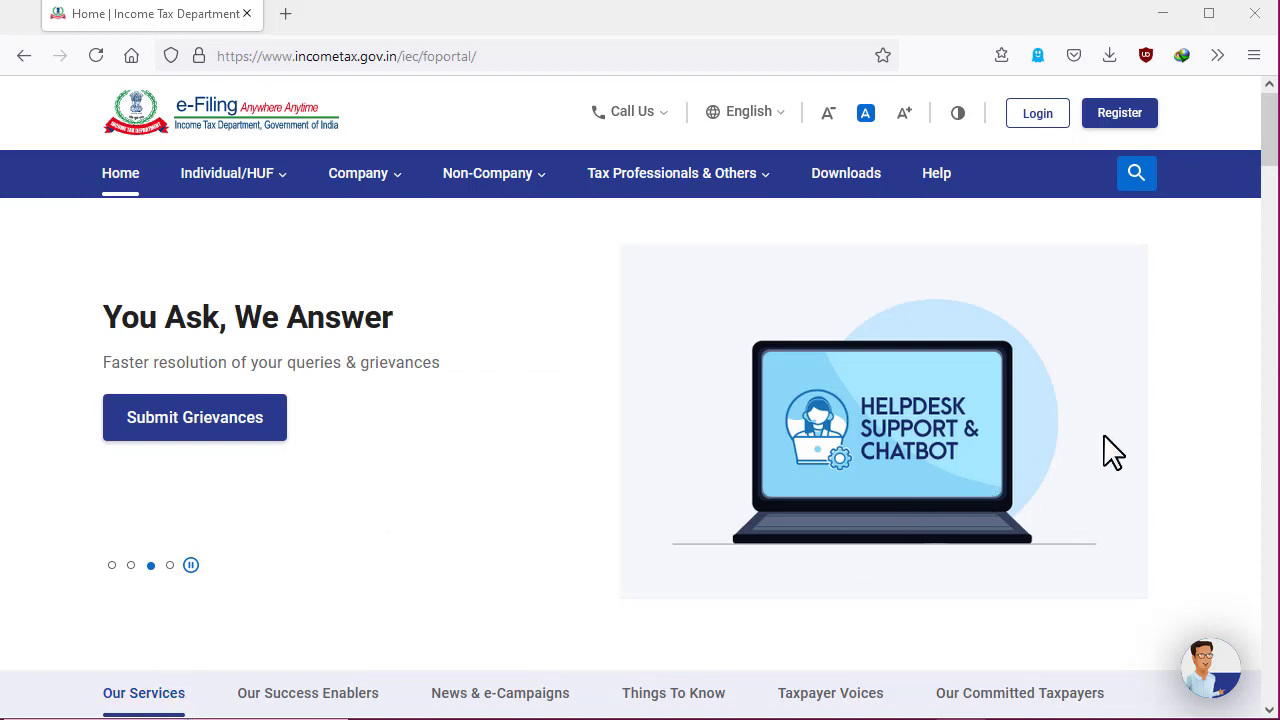
Step: Open the e-Filing login page and submit the taxpayer's PAN as the user ID
mouse_move(991, 96)
mouse_down()
mouse_move(1045, 132)
mouse_move(1181, 141)
mouse_up()
key(Escape)
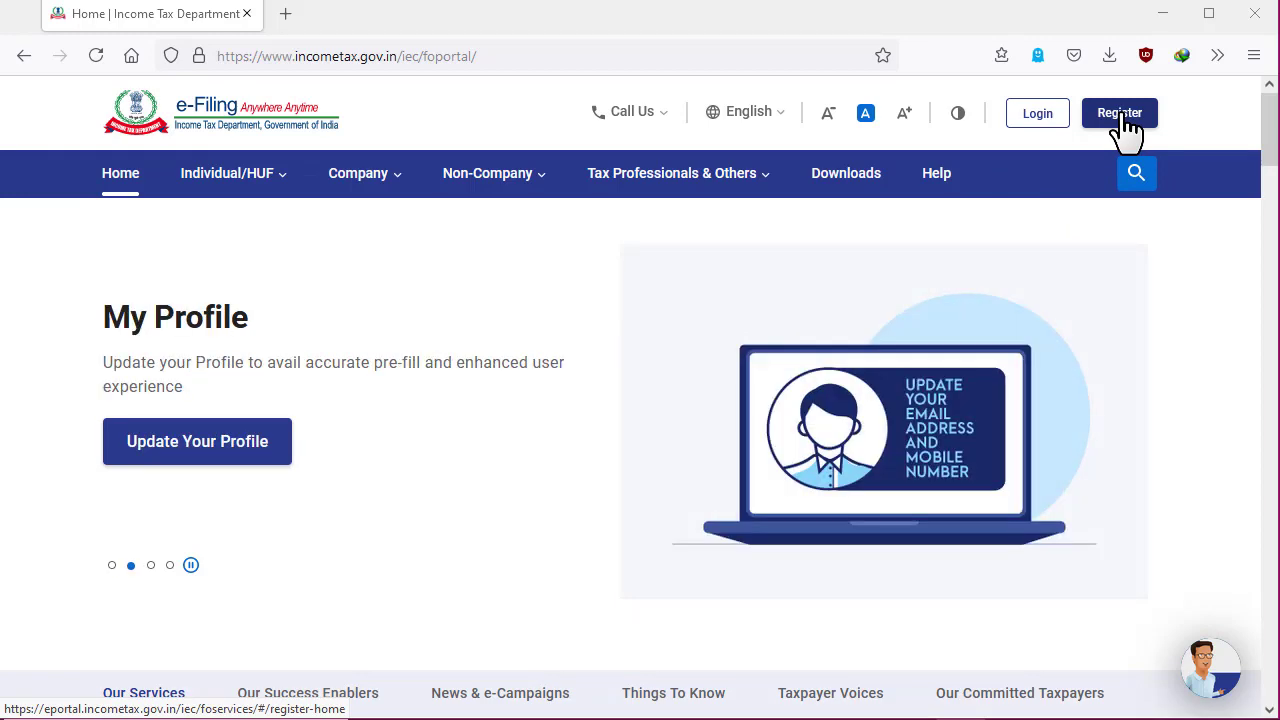
click(1045, 118)
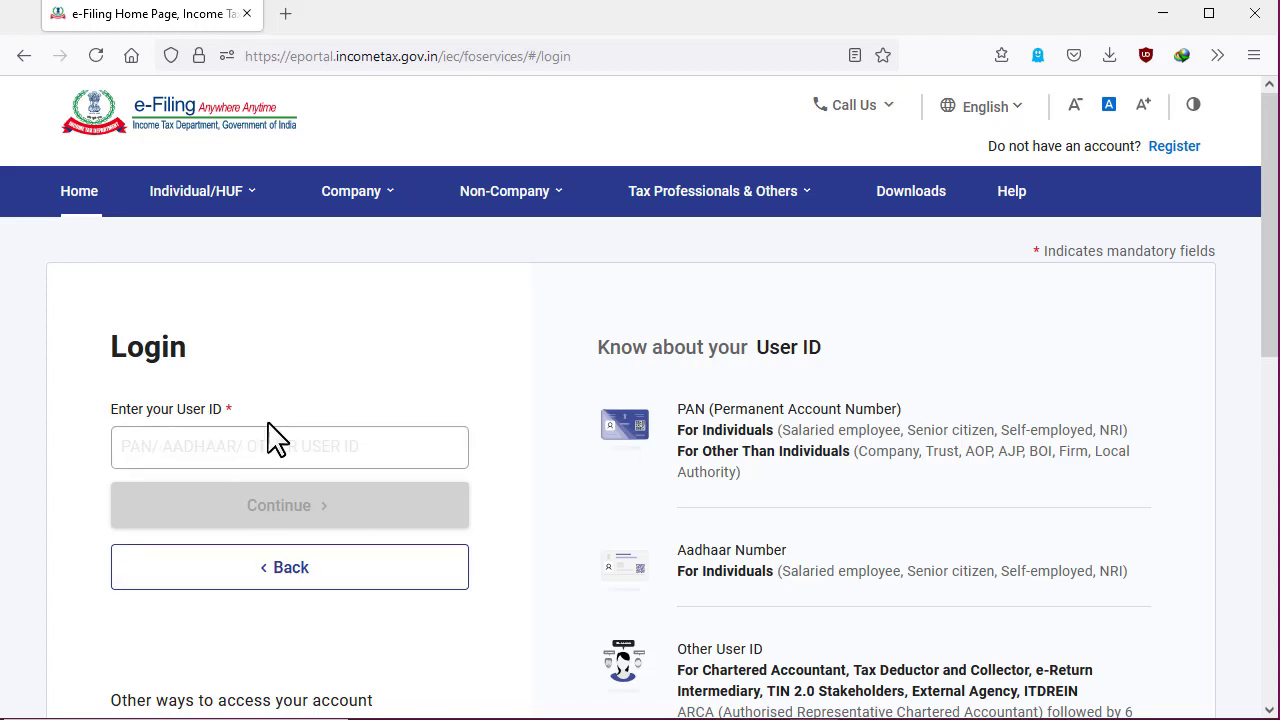
click(140, 450)
click(145, 451)
key(ctrl+v)
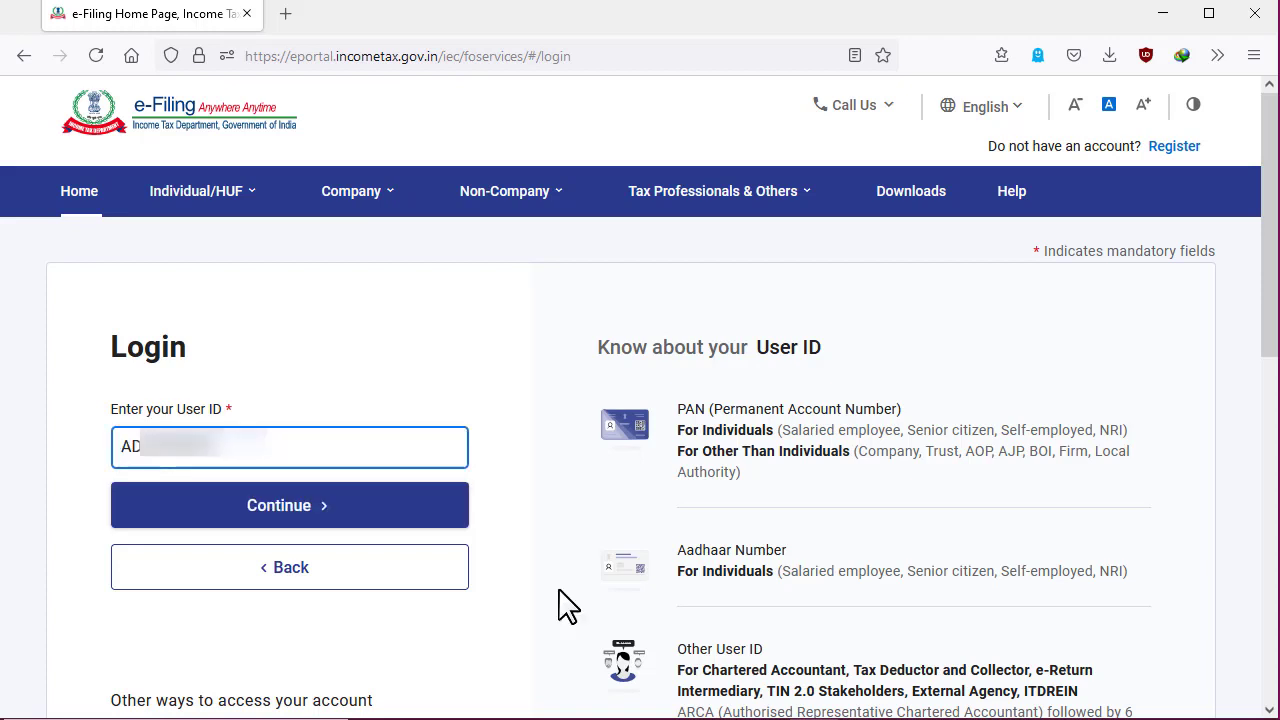
click(380, 520)
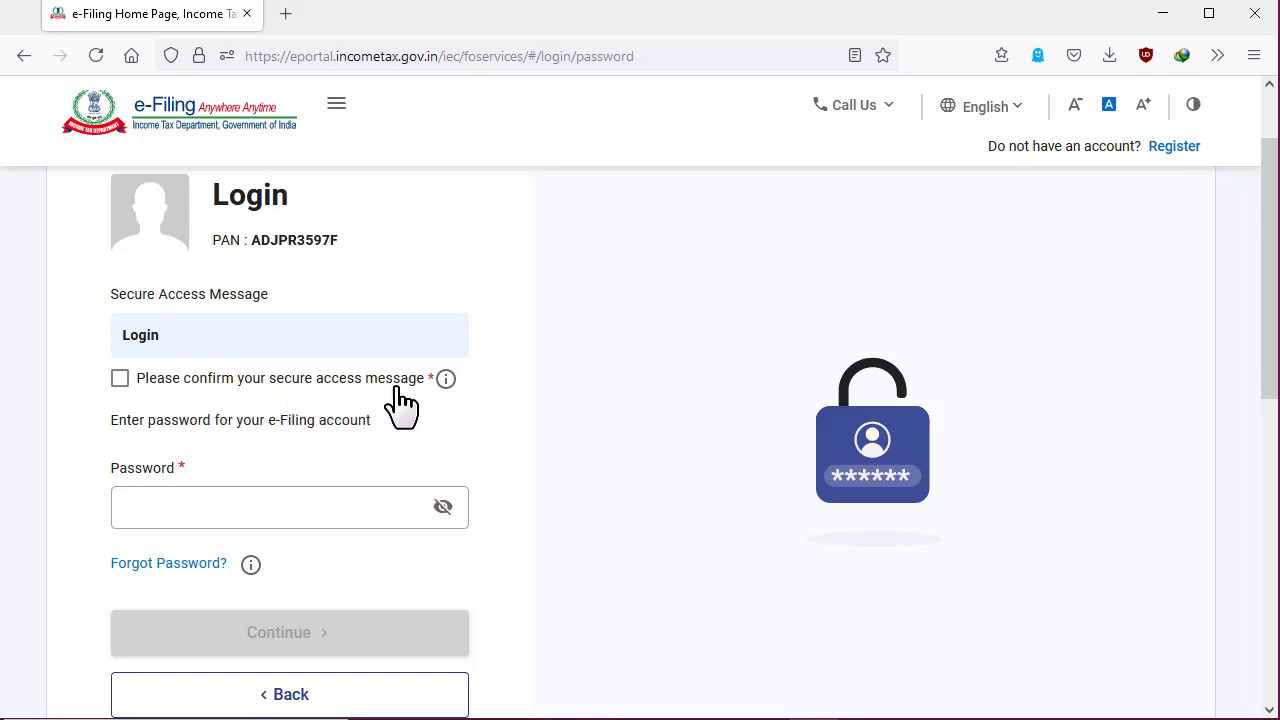
Step: Confirm the secure access message, enter the e-Filing account password and log in
key(ctrl+alt+d)
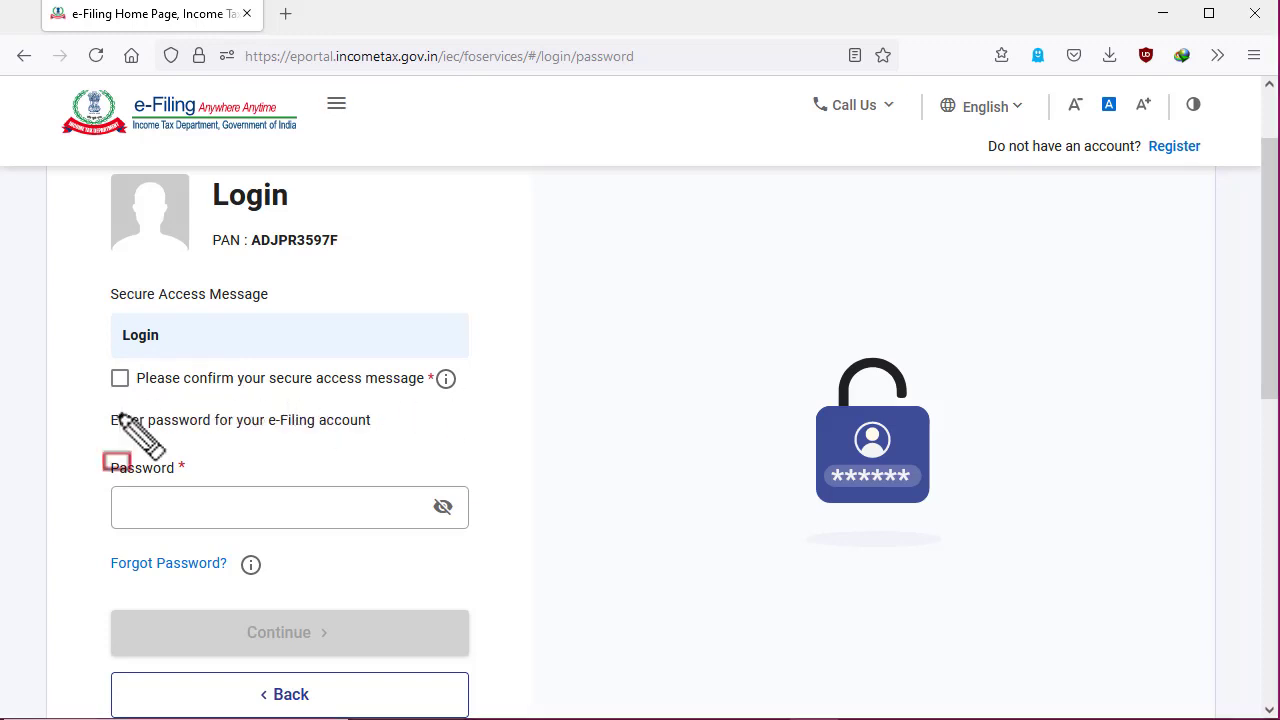
drag(99, 364, 147, 393)
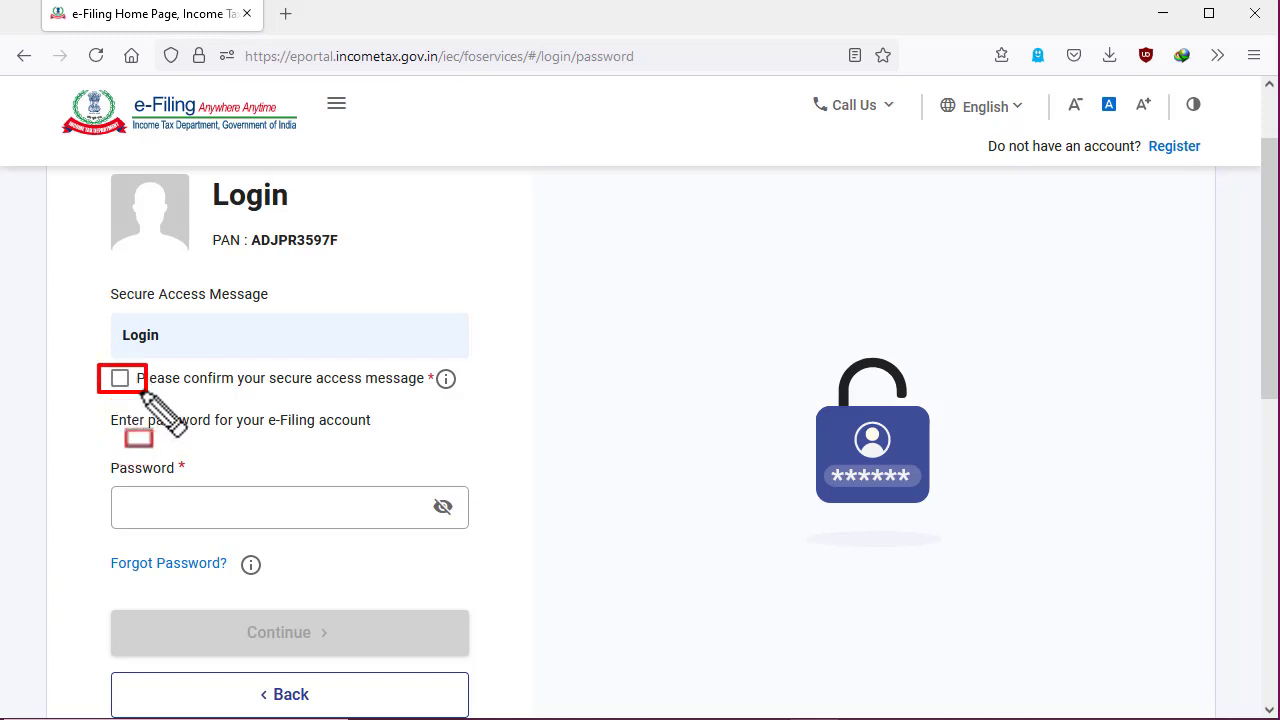
key(Escape)
click(119, 380)
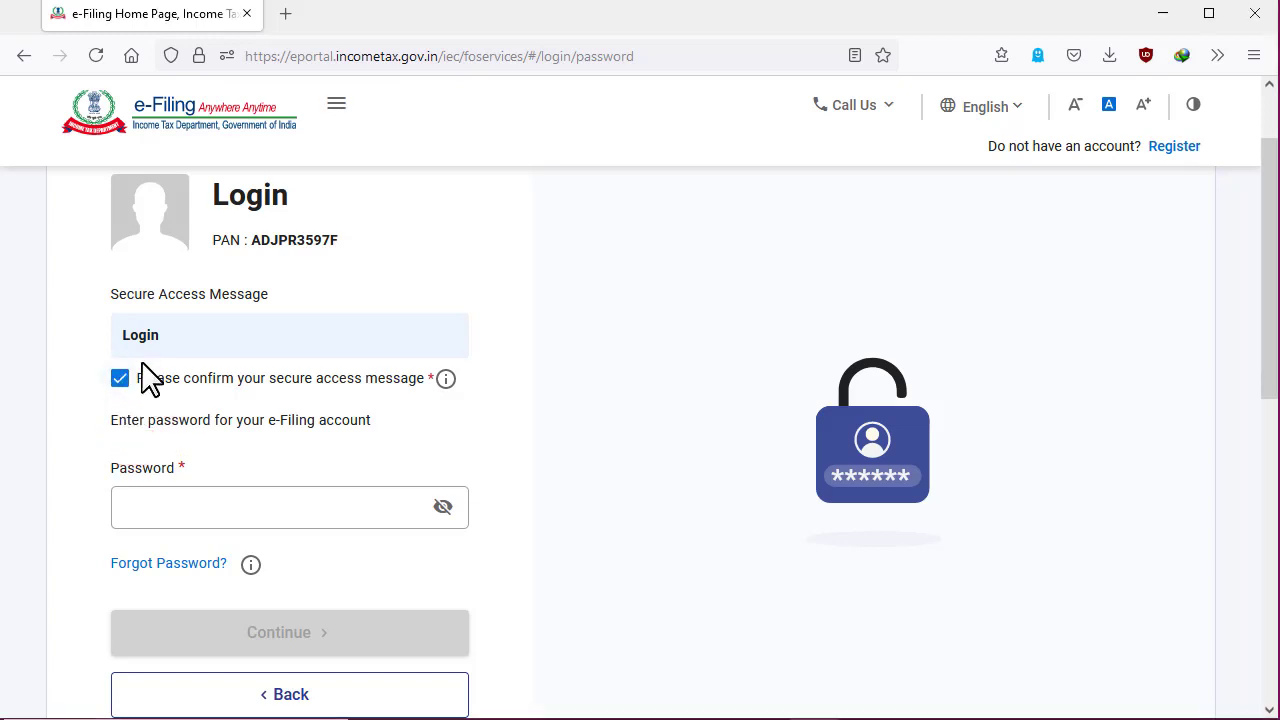
click(246, 508)
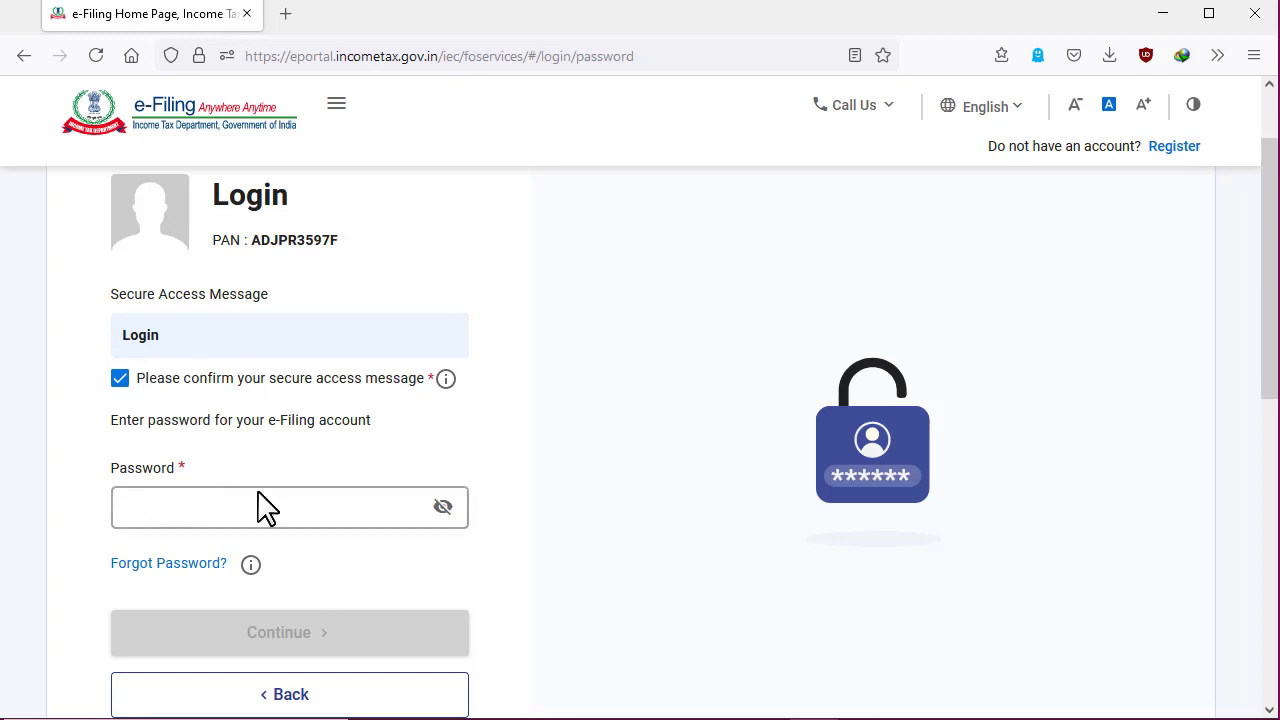
click(185, 508)
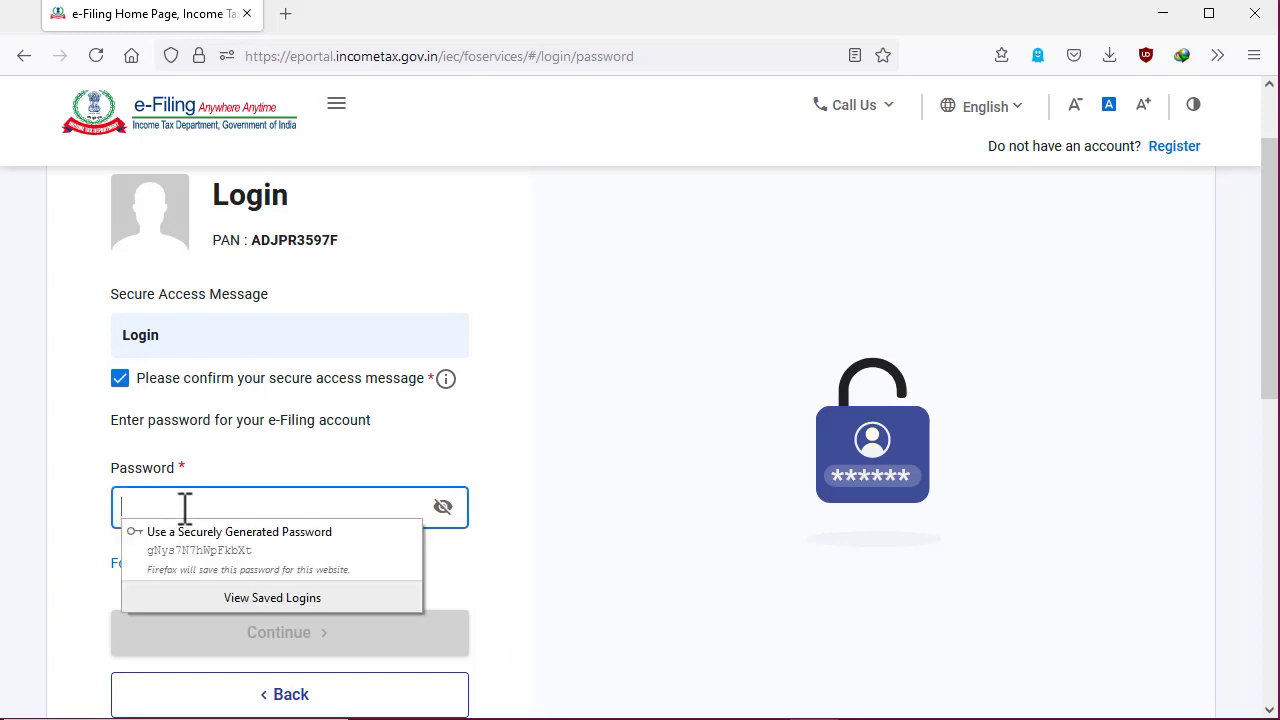
click(692, 513)
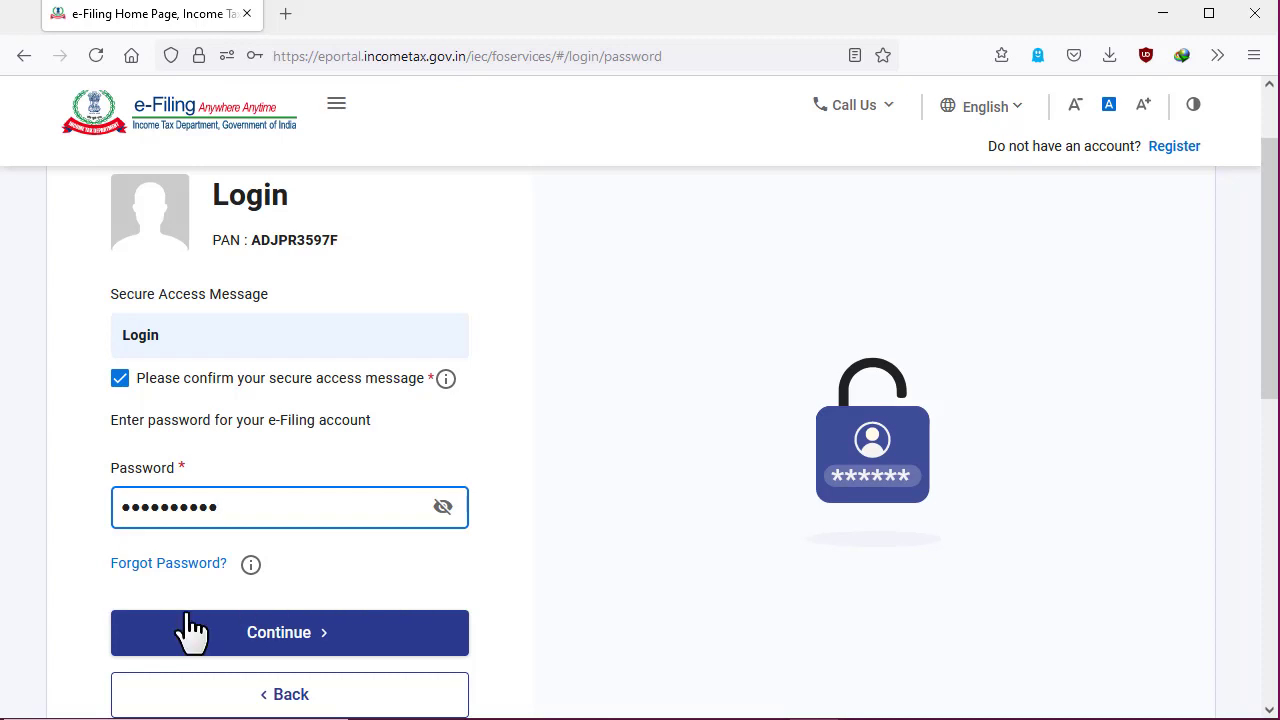
click(330, 648)
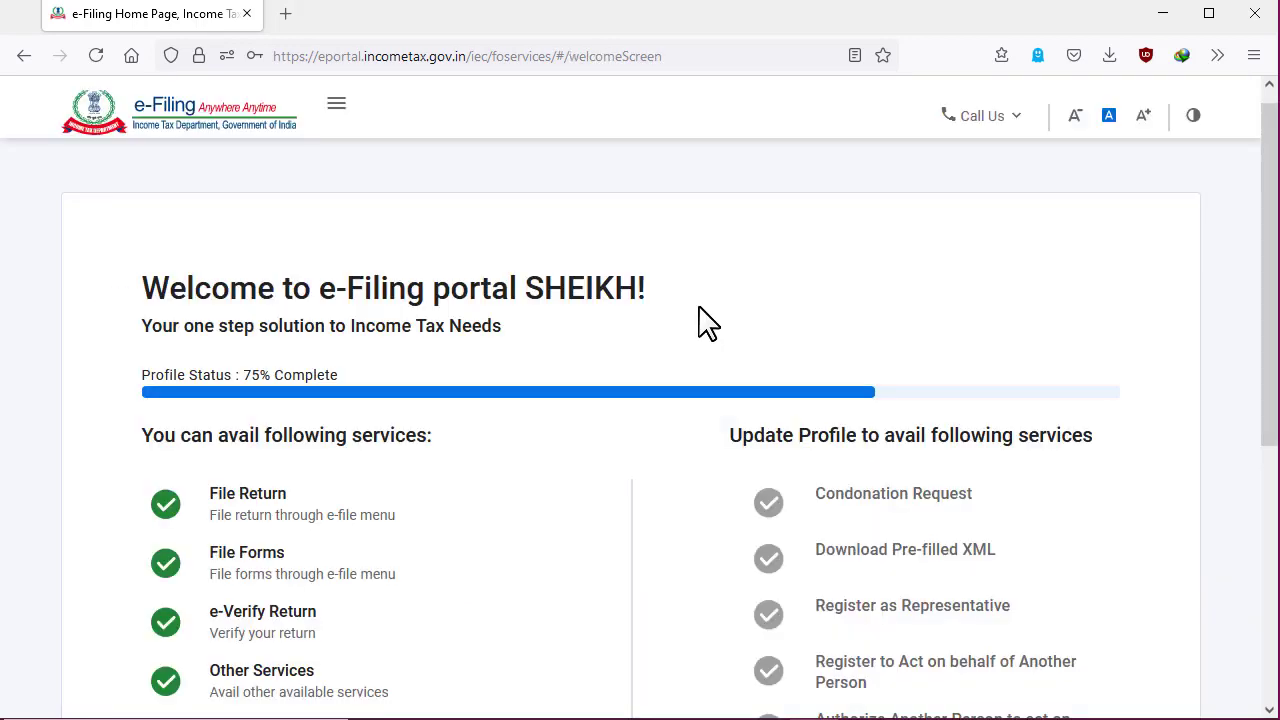
Step: Review the available services on the welcome screen and skip the profile update
scroll(698, 312, down, 2)
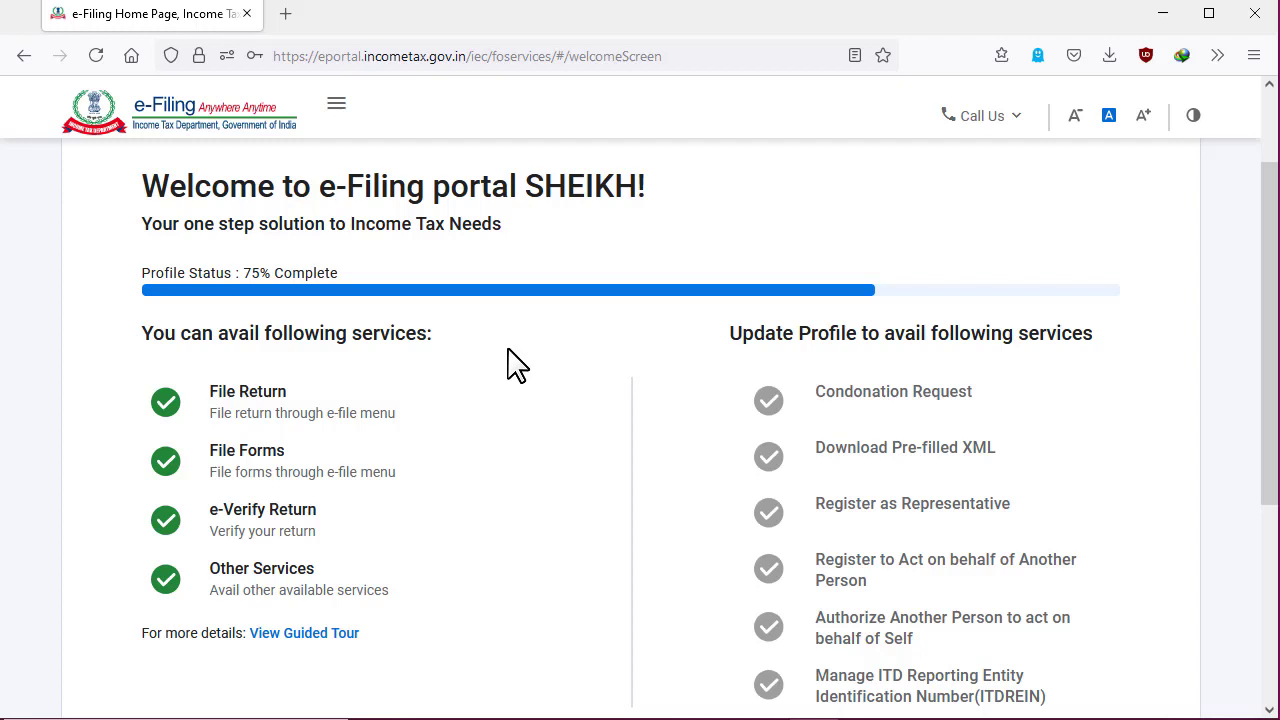
scroll(515, 364, down, 2)
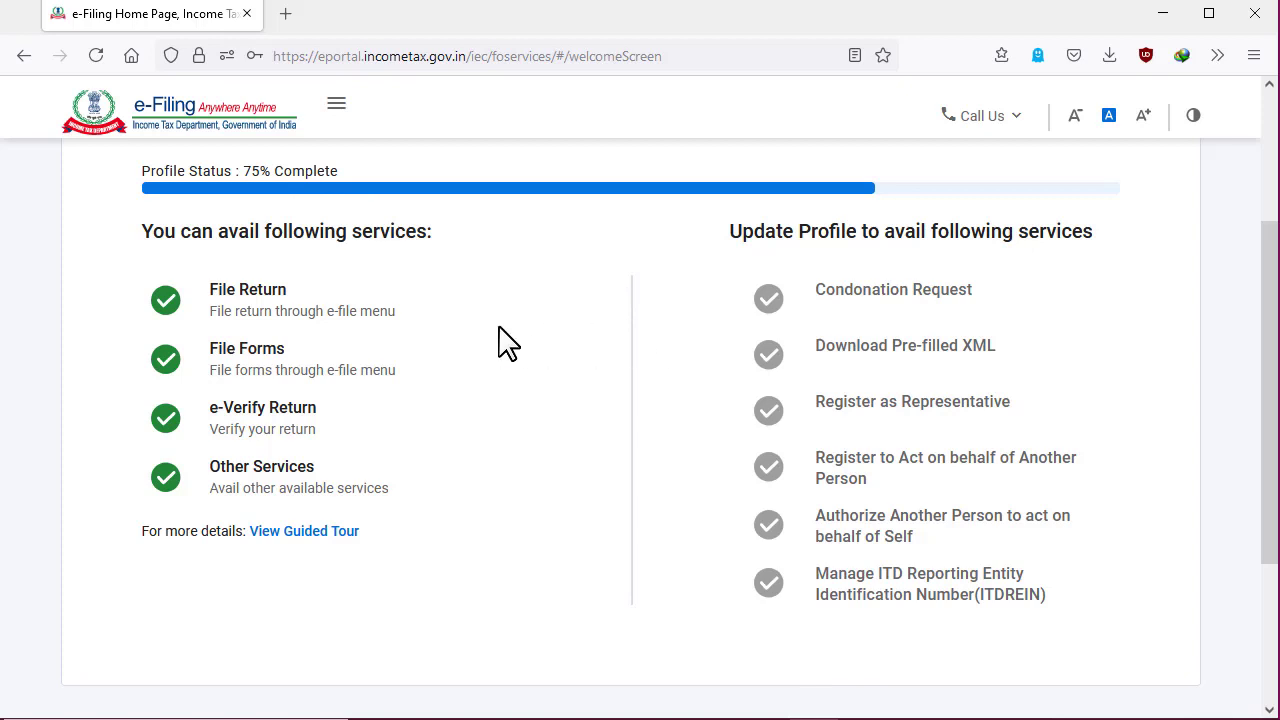
scroll(500, 342, down, 3)
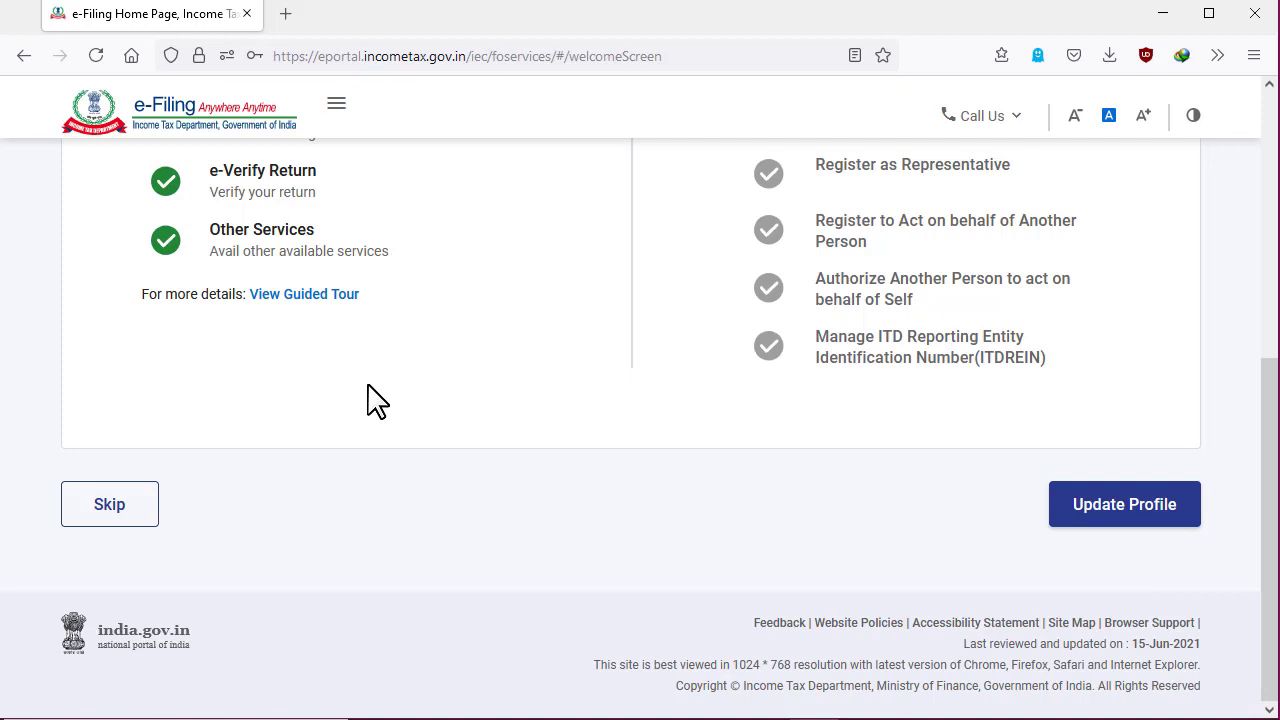
scroll(376, 400, up, 1)
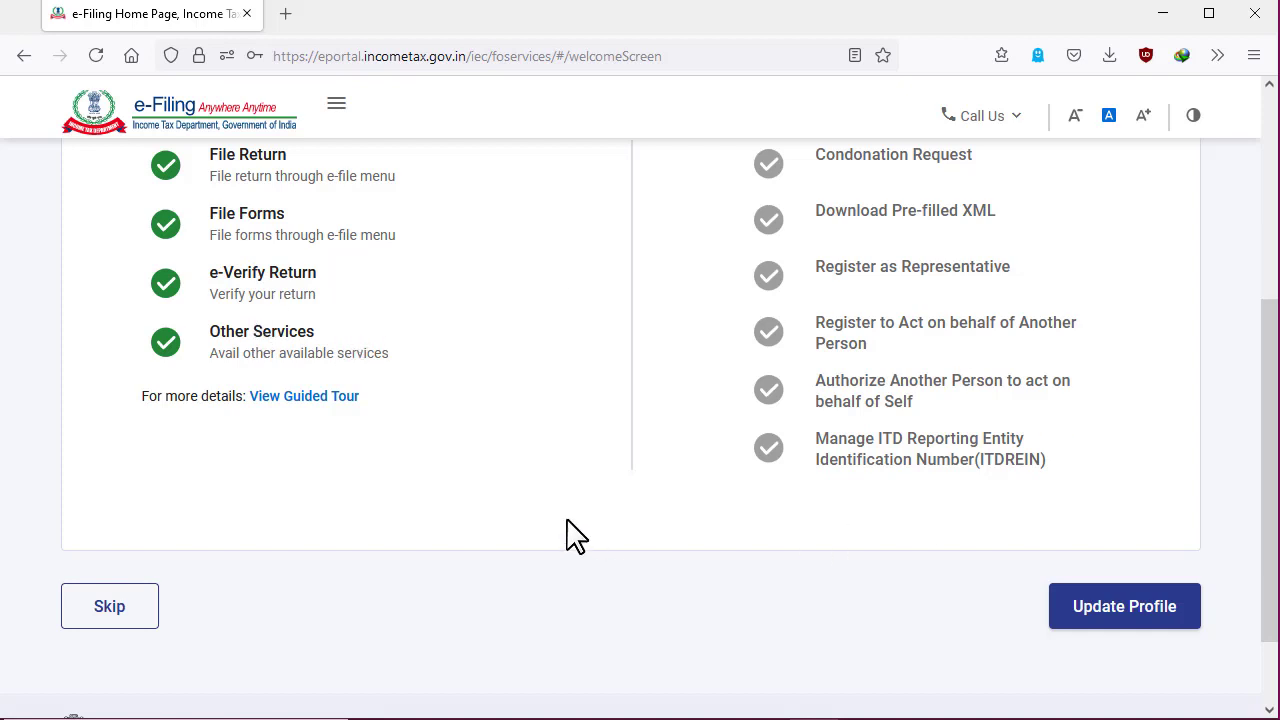
click(125, 624)
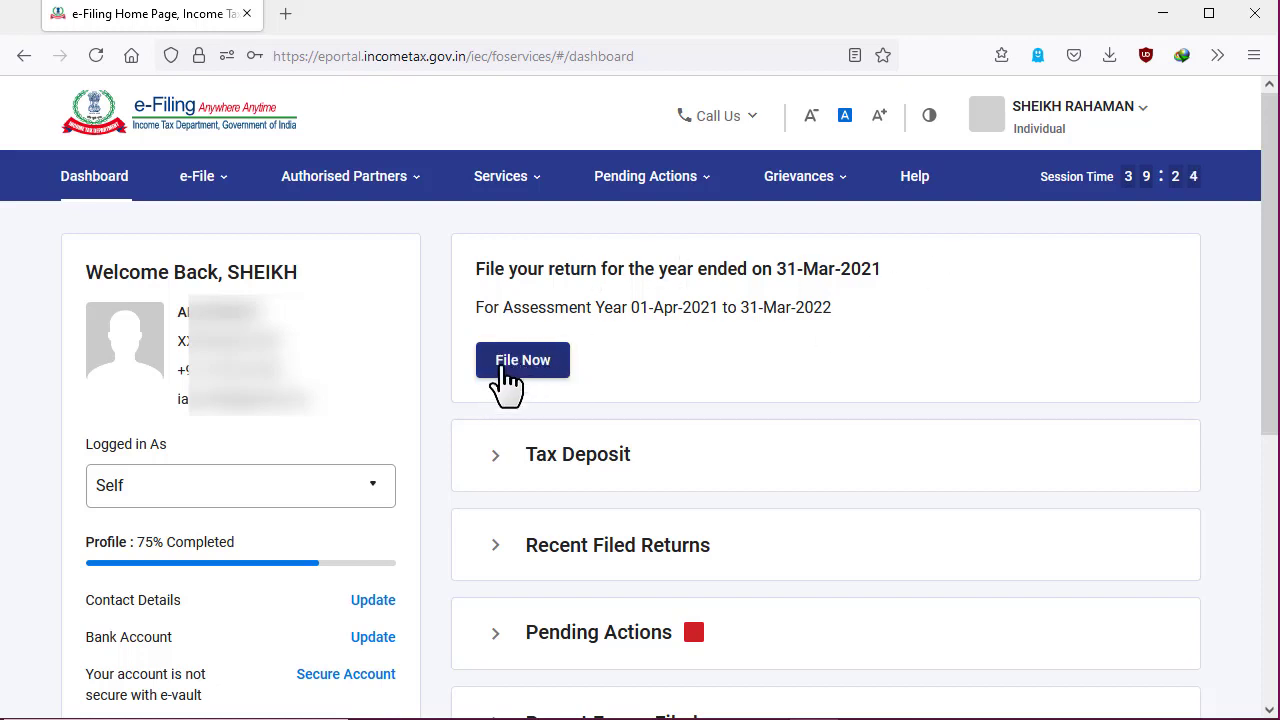
Step: Open the File Income Tax Return form from the e-File options for income tax returns
click(198, 184)
mouse_move(205, 240)
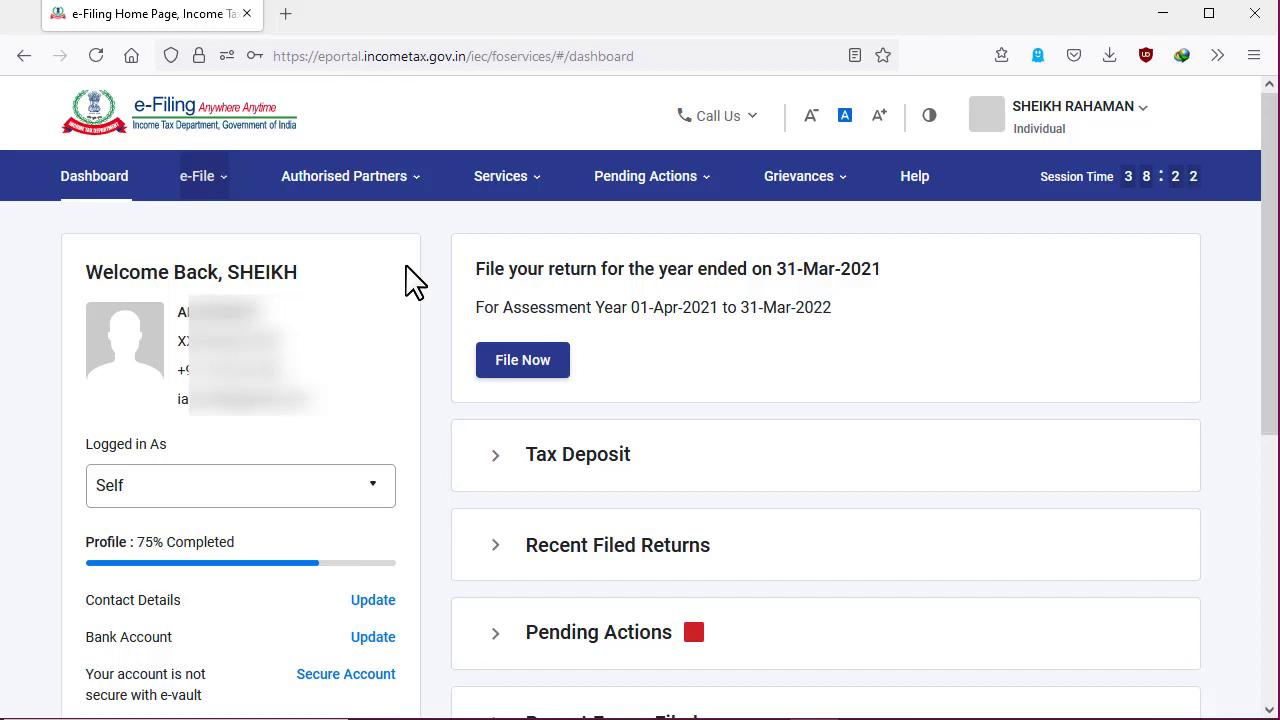
mouse_move(214, 180)
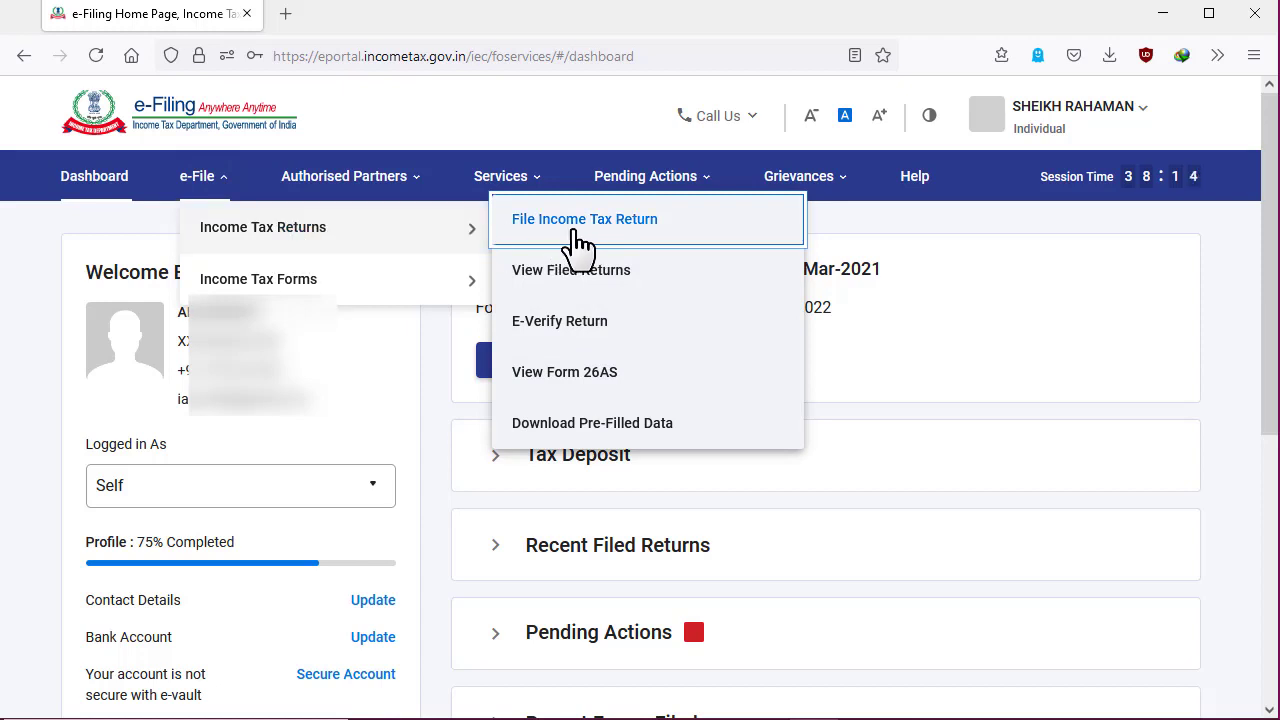
click(645, 225)
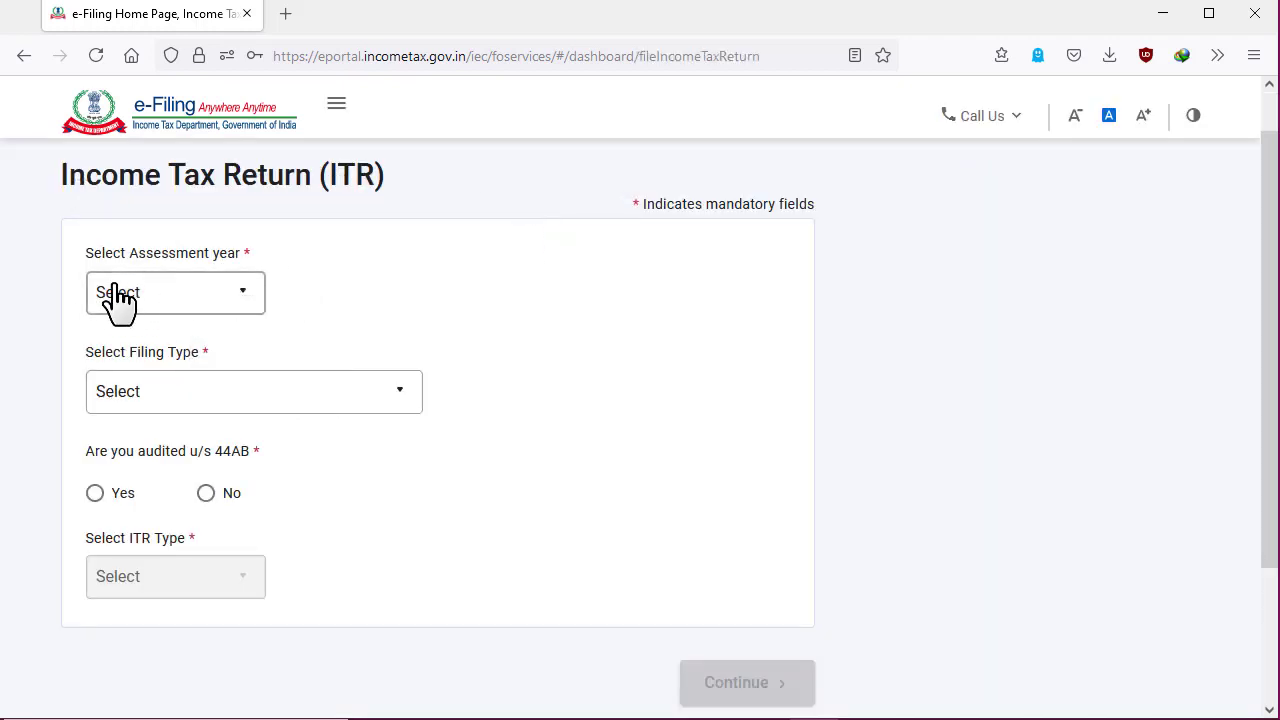
Step: Set the assessment year to 2021-22 (Current A.Y.) and continue to the filing mode selection
click(236, 304)
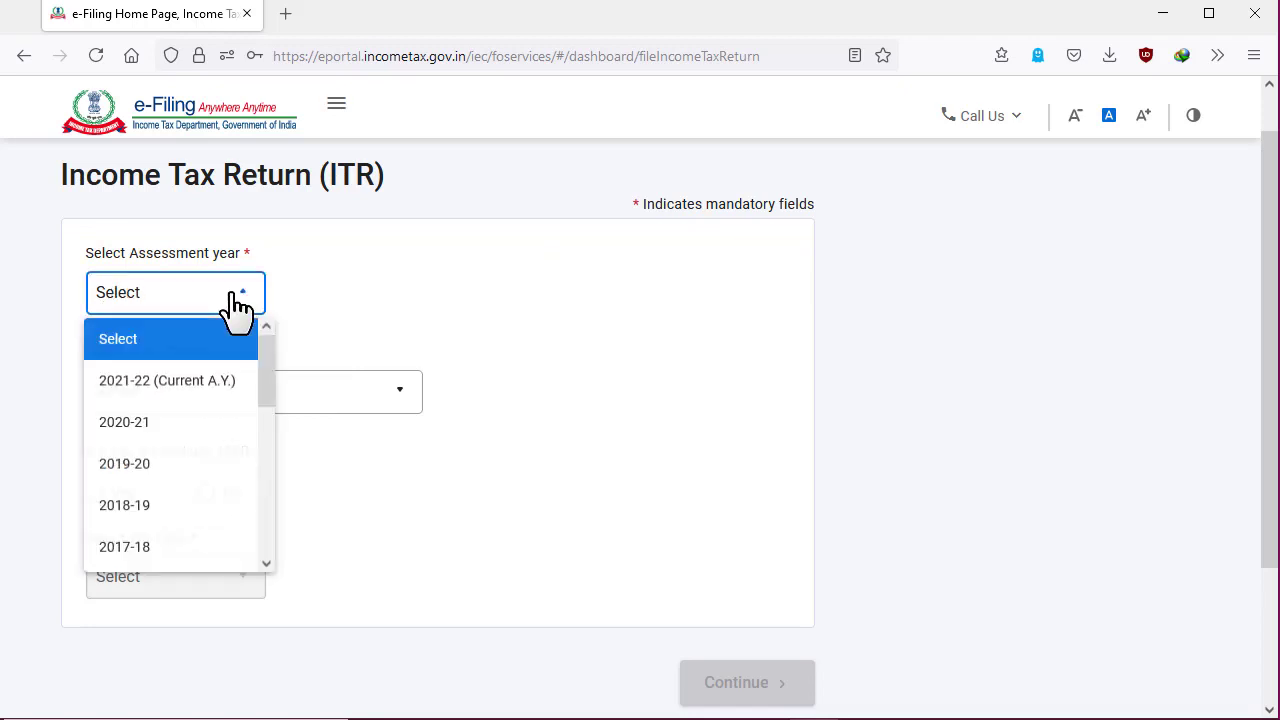
click(200, 390)
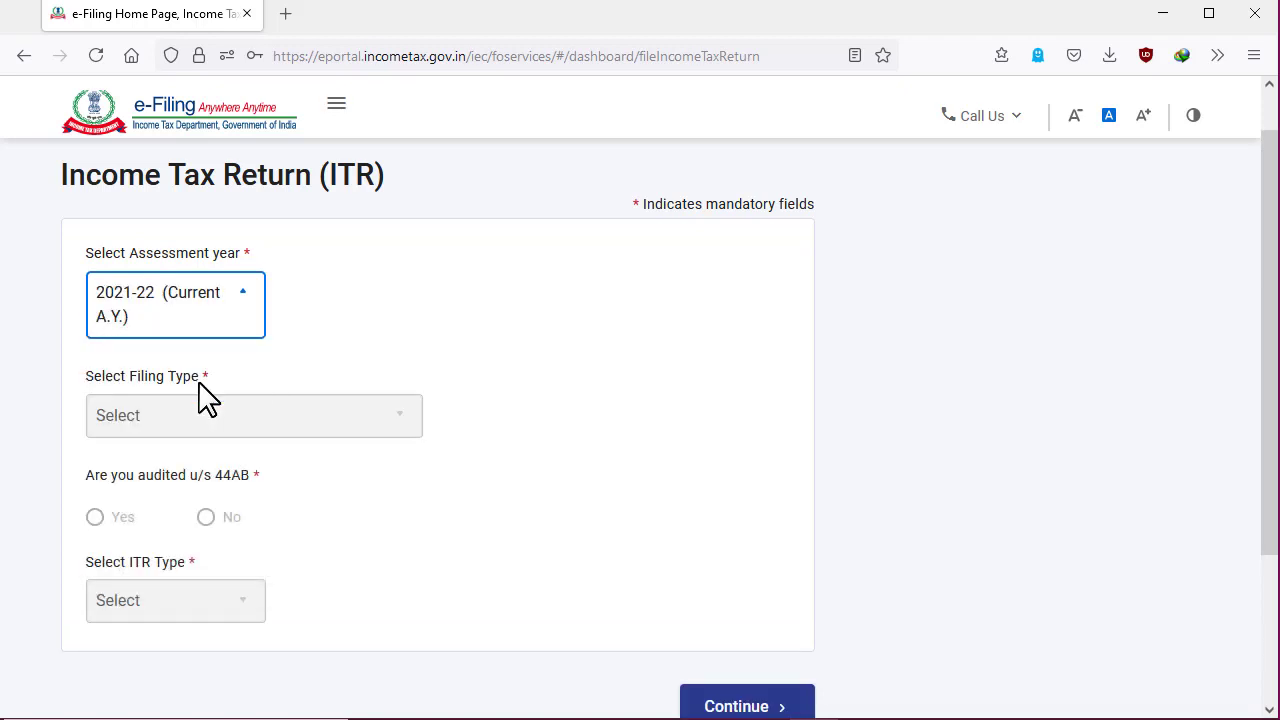
scroll(600, 500, down, 2)
click(745, 605)
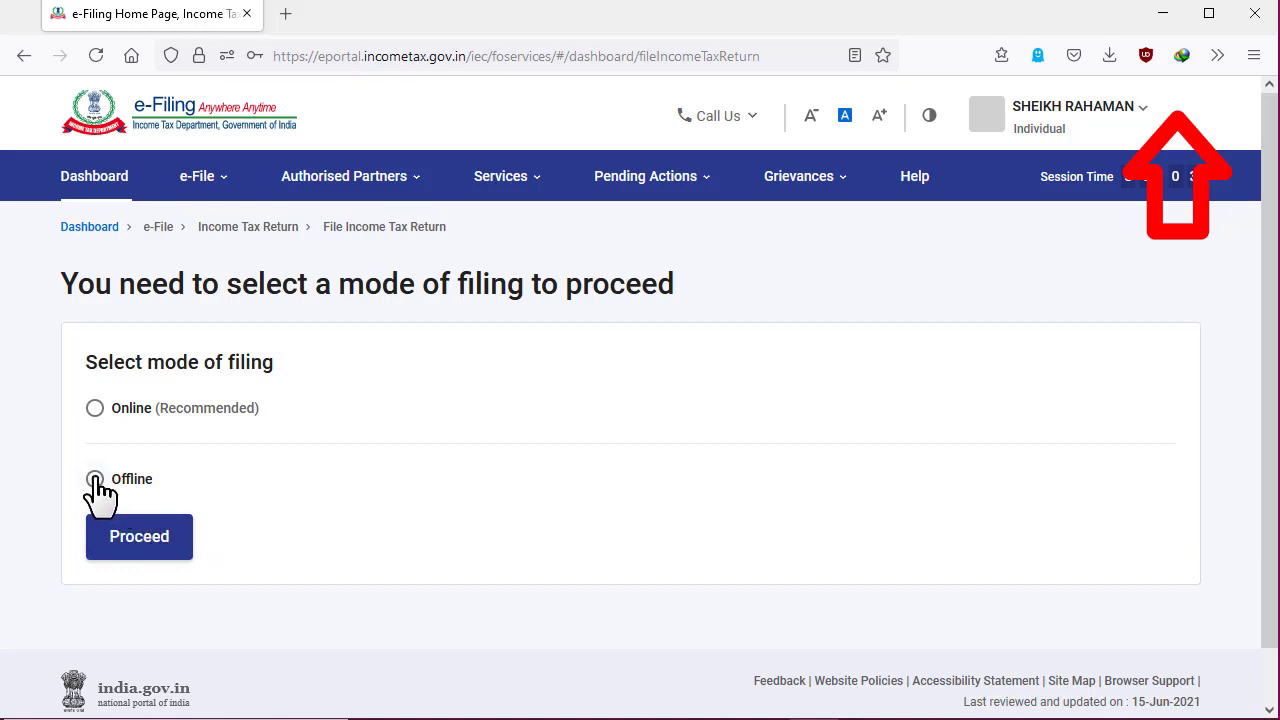
Step: Choose the Online filing mode and start a new filing with the Individual status
click(95, 408)
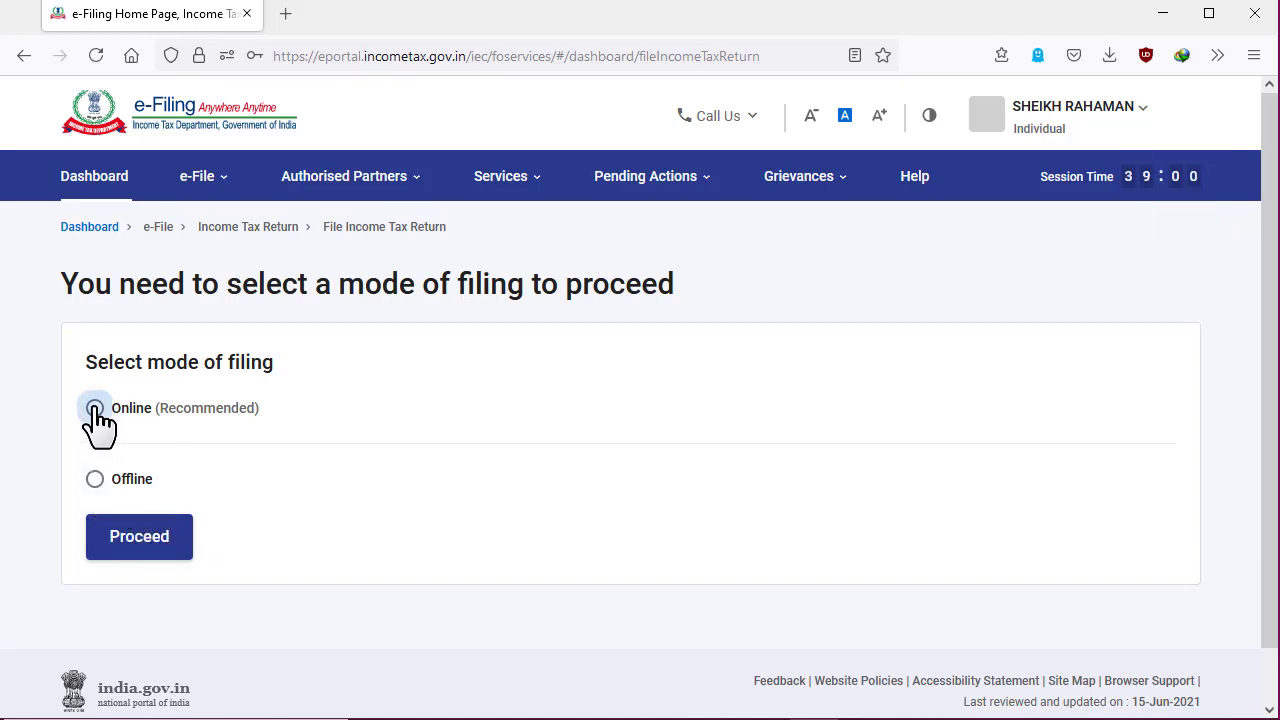
click(140, 538)
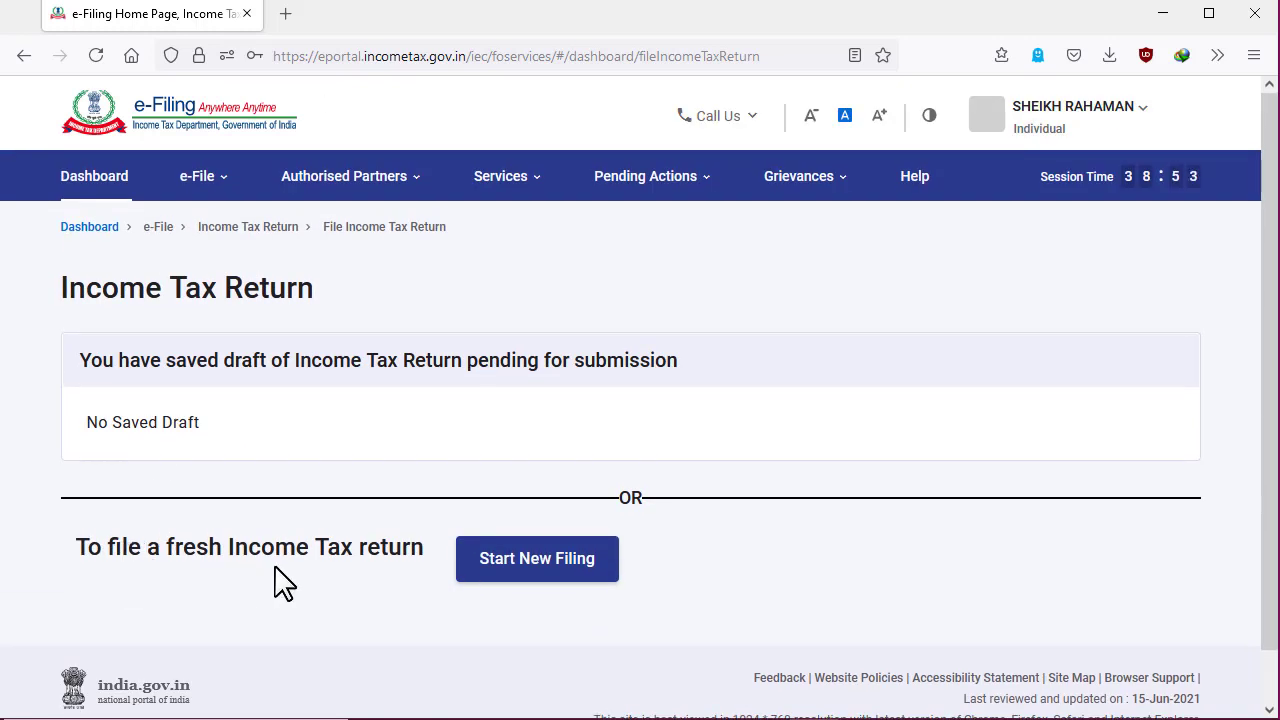
click(570, 578)
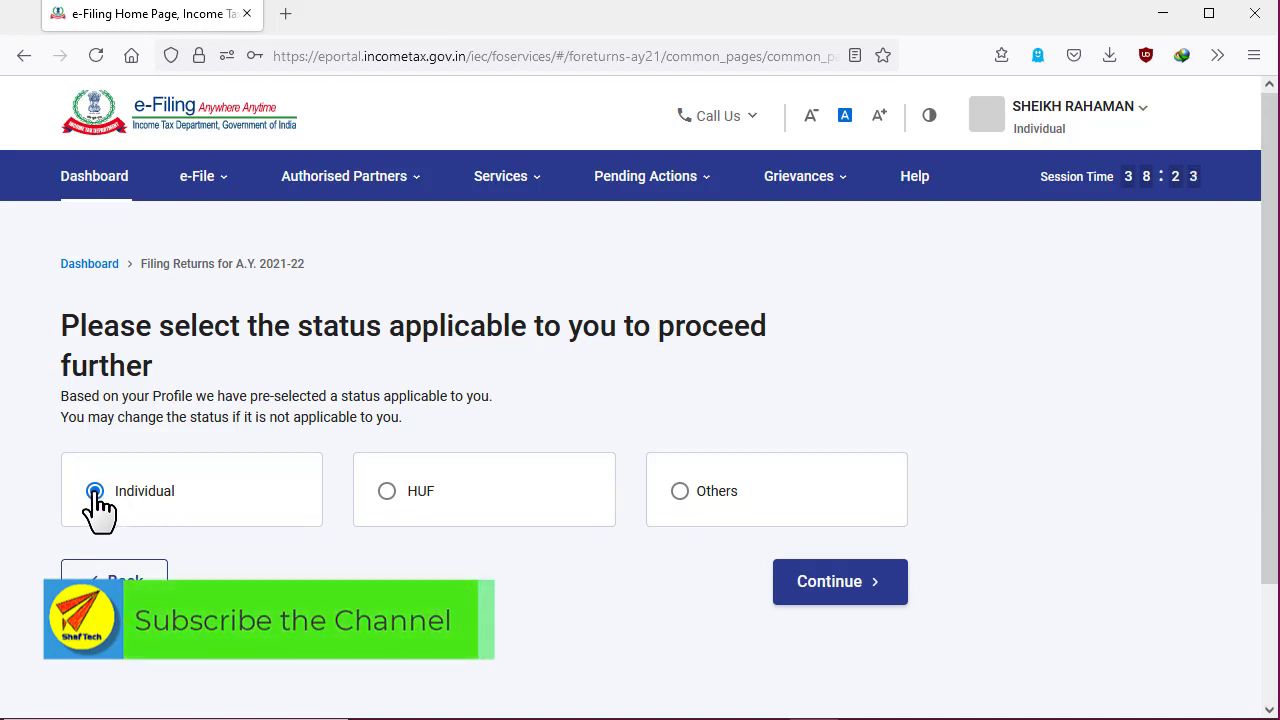
click(829, 593)
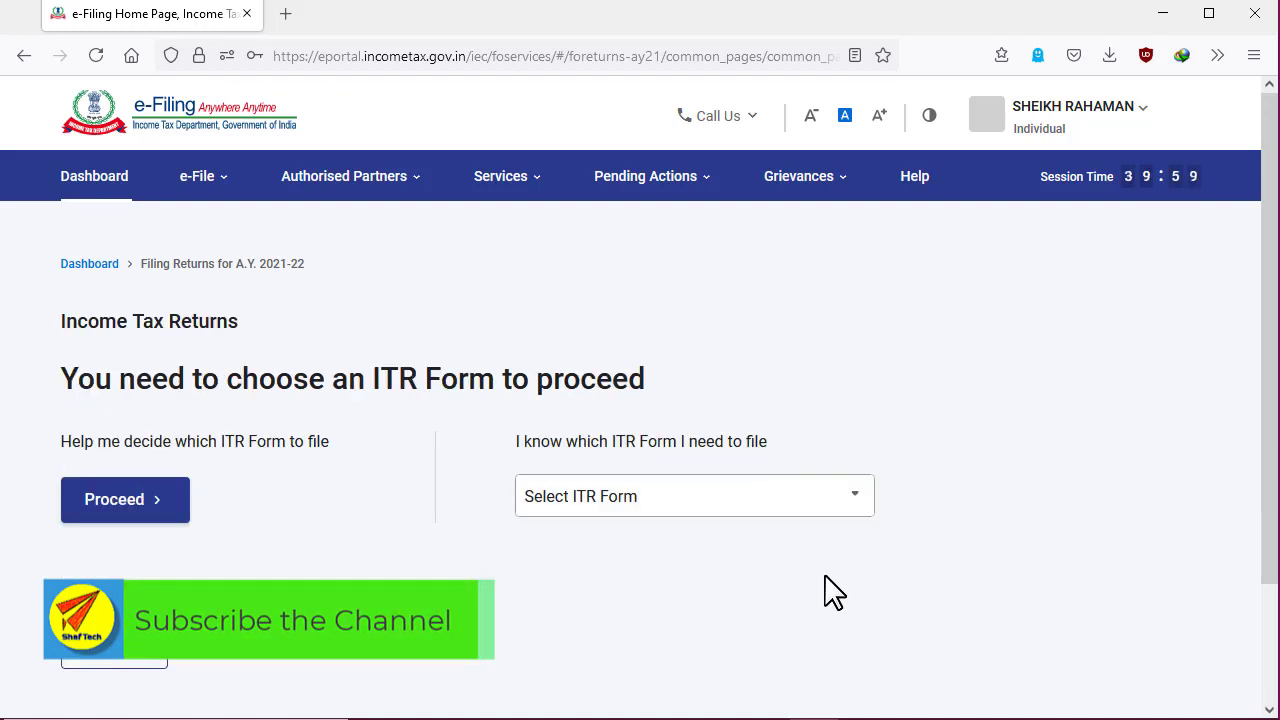
Step: Select ITR - 1 as the return form and get started with it
click(690, 505)
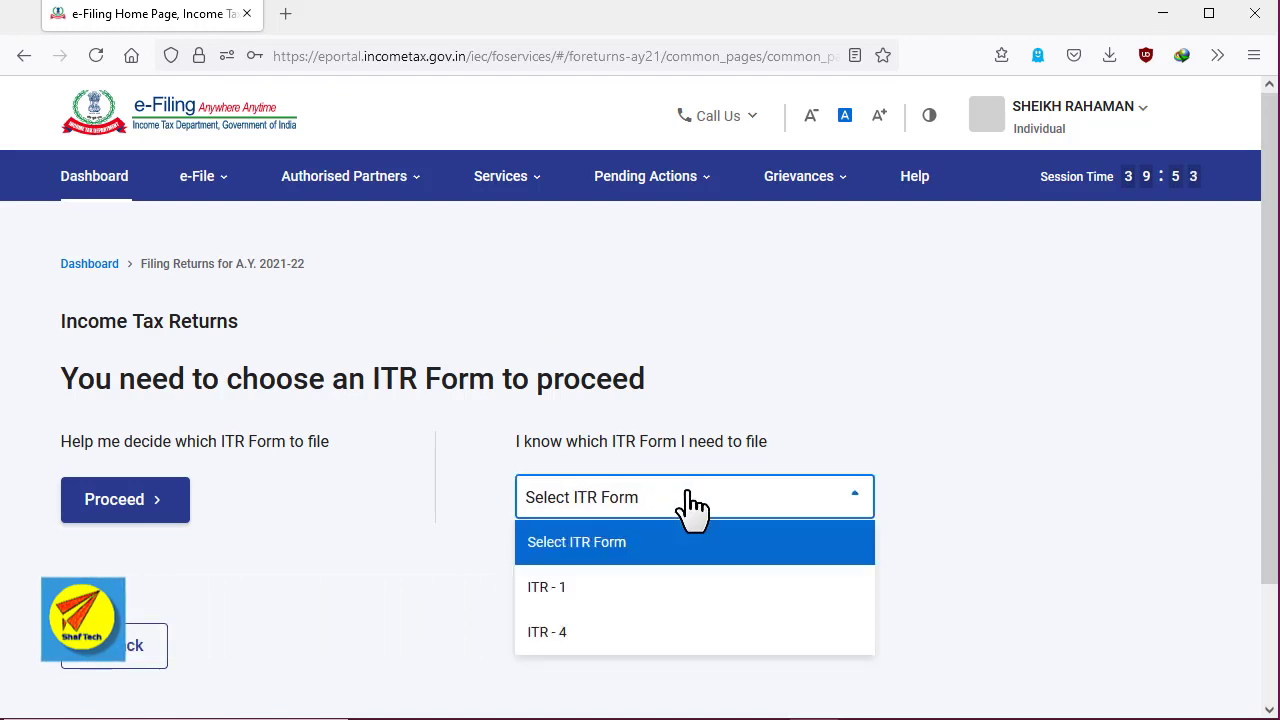
click(590, 598)
scroll(77, 300, down, 3)
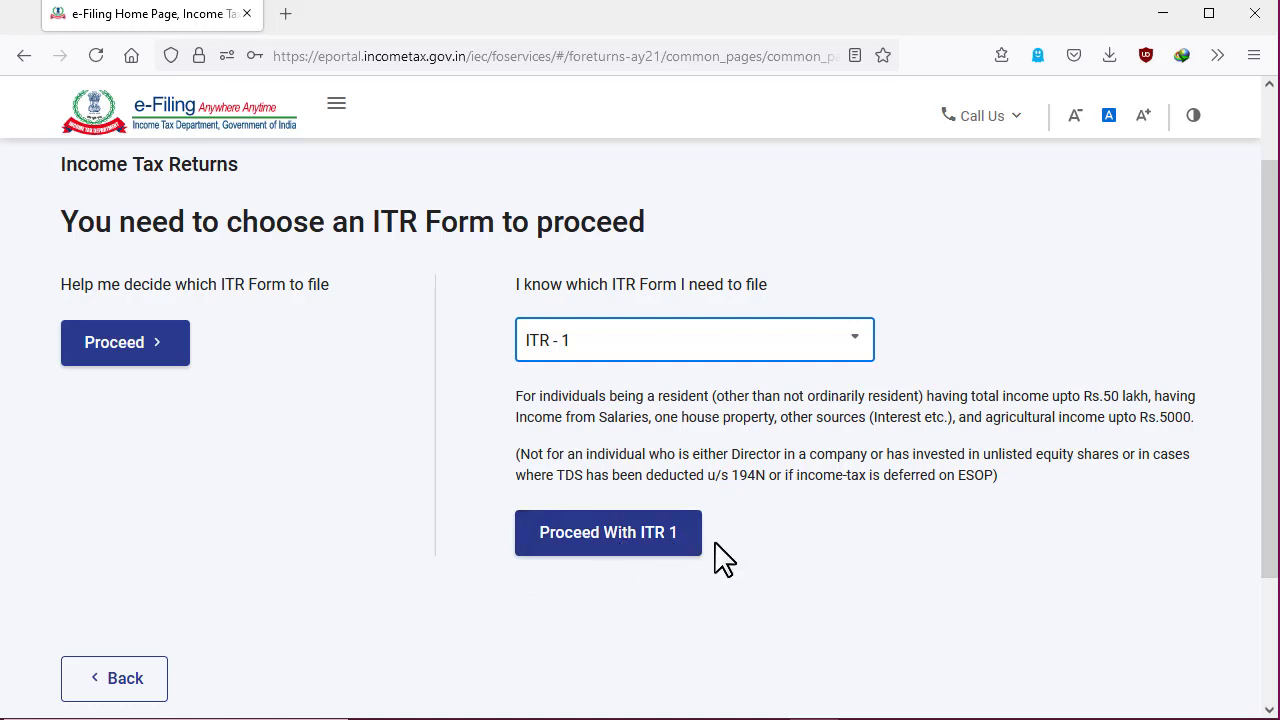
click(619, 545)
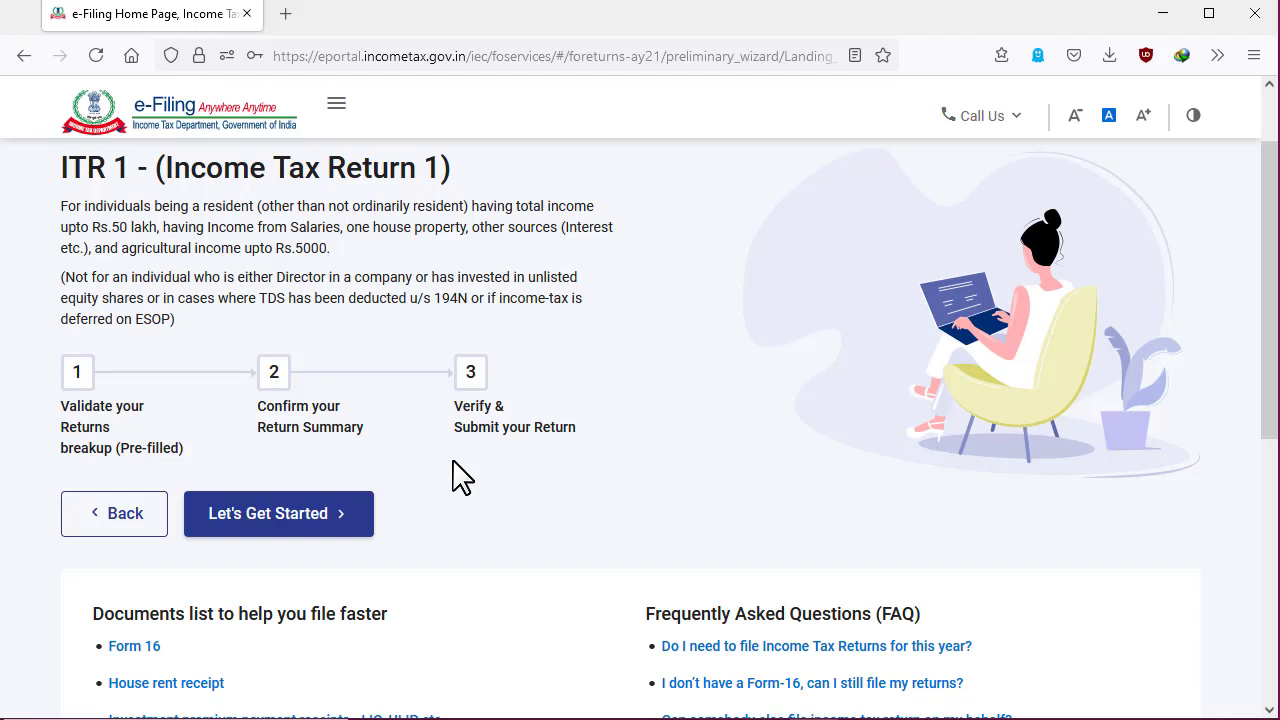
click(337, 530)
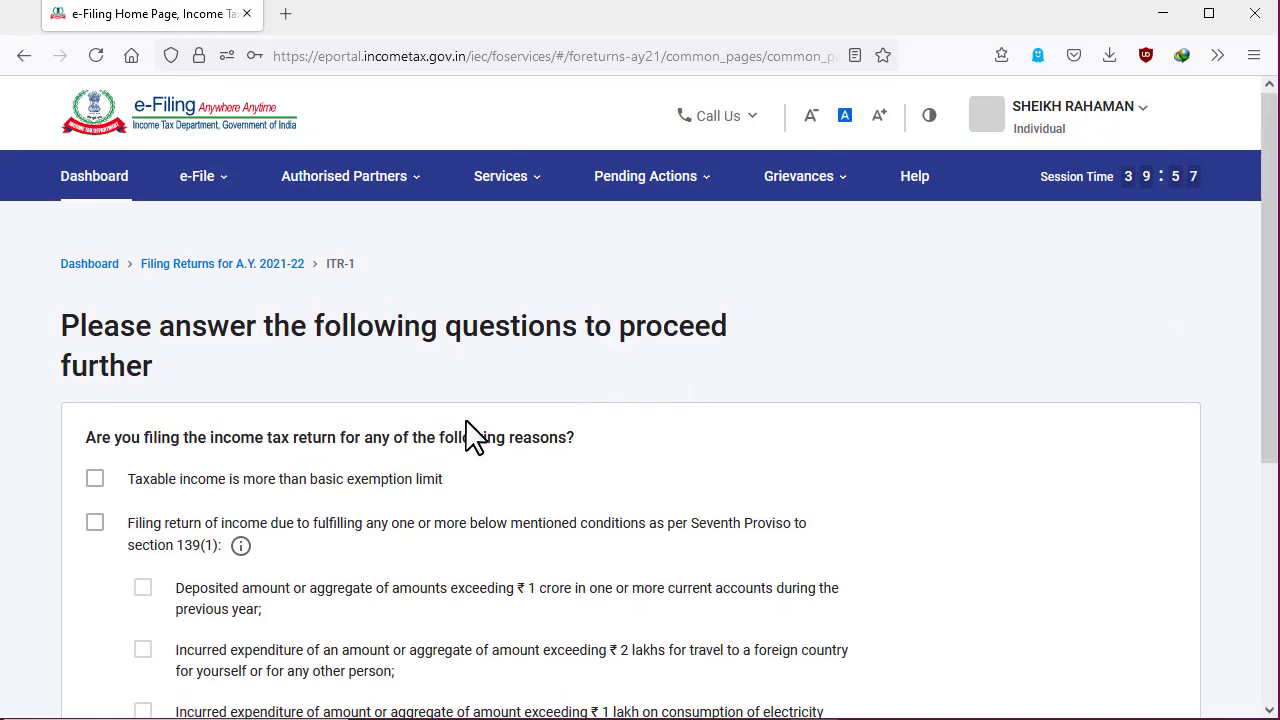
Step: Select taxable income above the basic exemption limit as the filing reason, continue, and dismiss the pre-filled return notice
scroll(580, 425, down, 3)
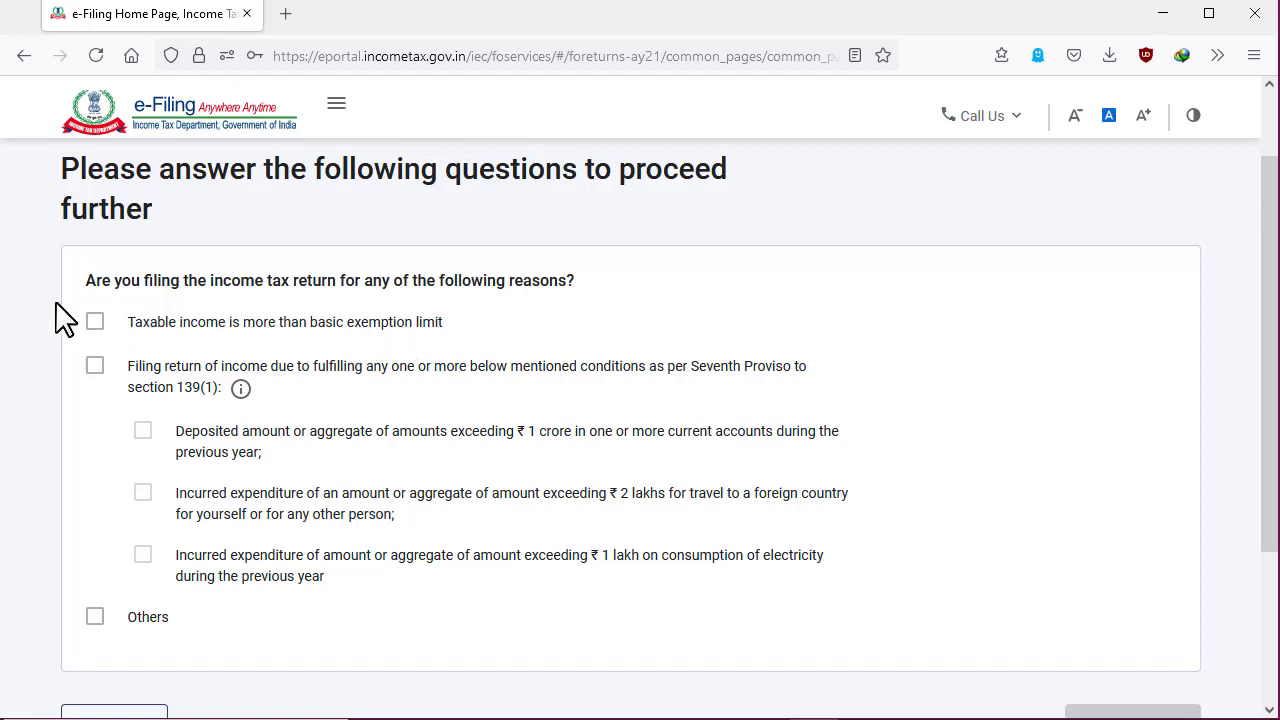
click(95, 322)
scroll(780, 370, down, 1)
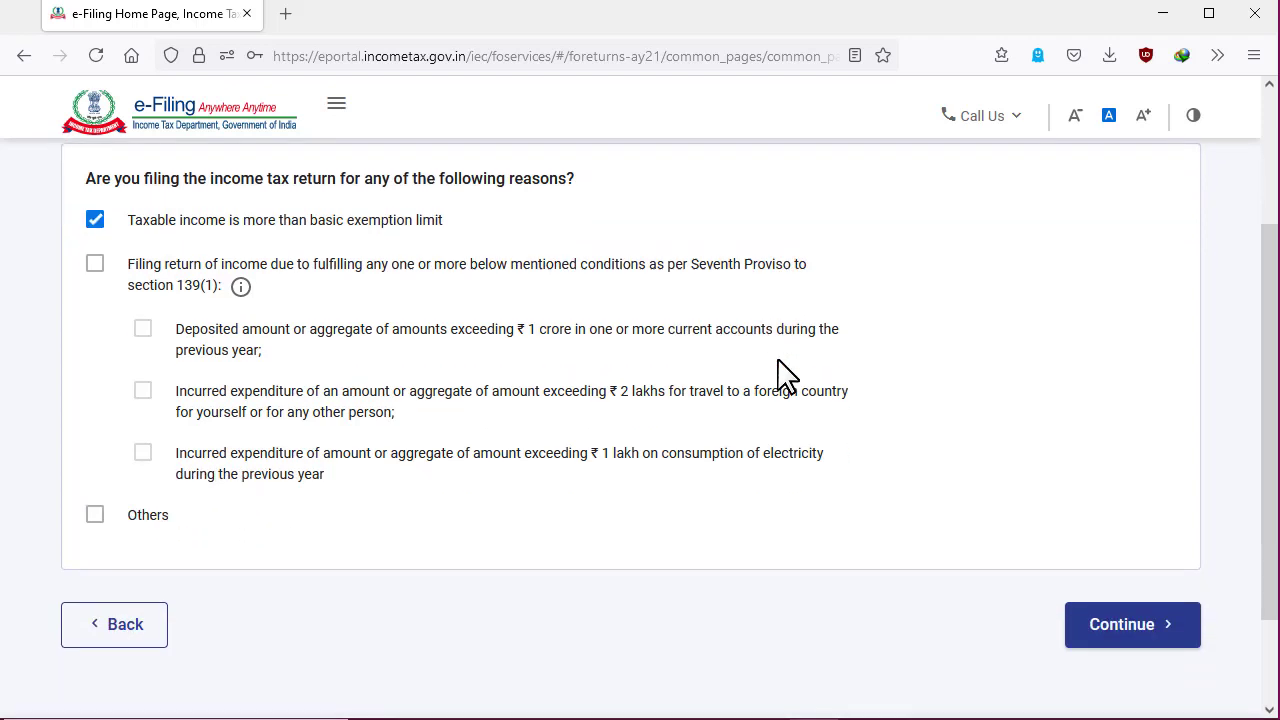
click(1124, 624)
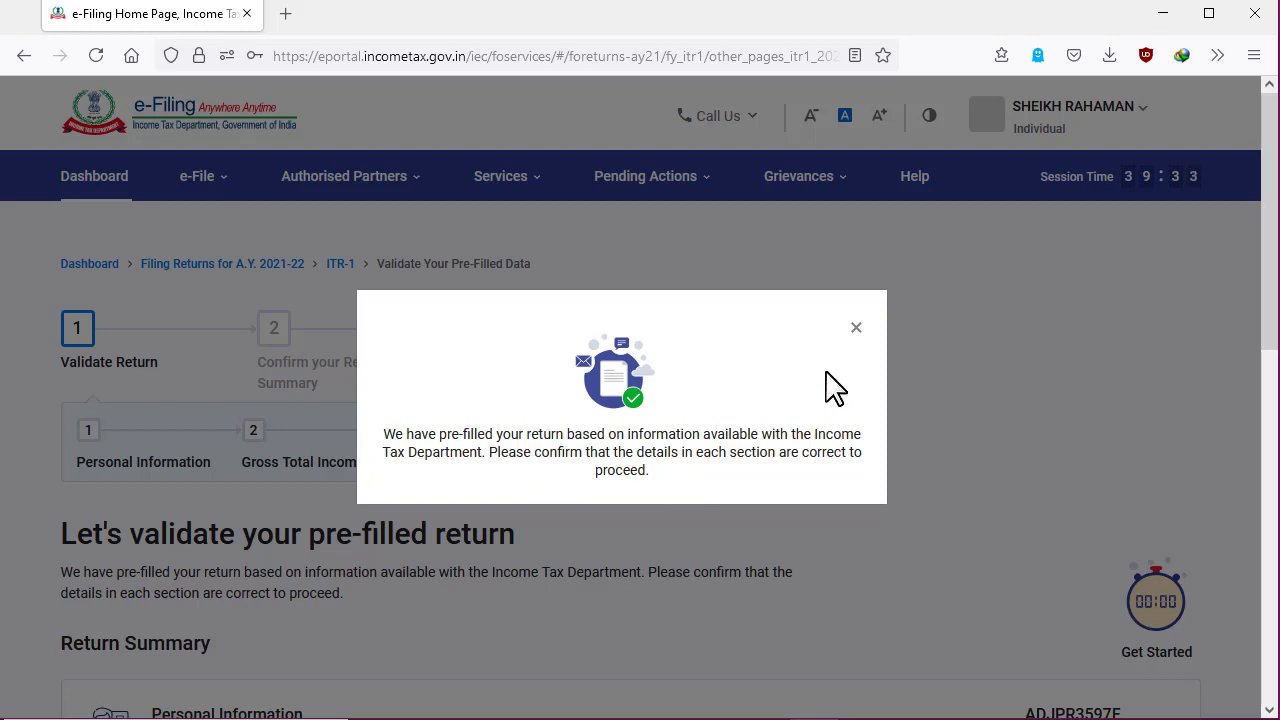
click(857, 330)
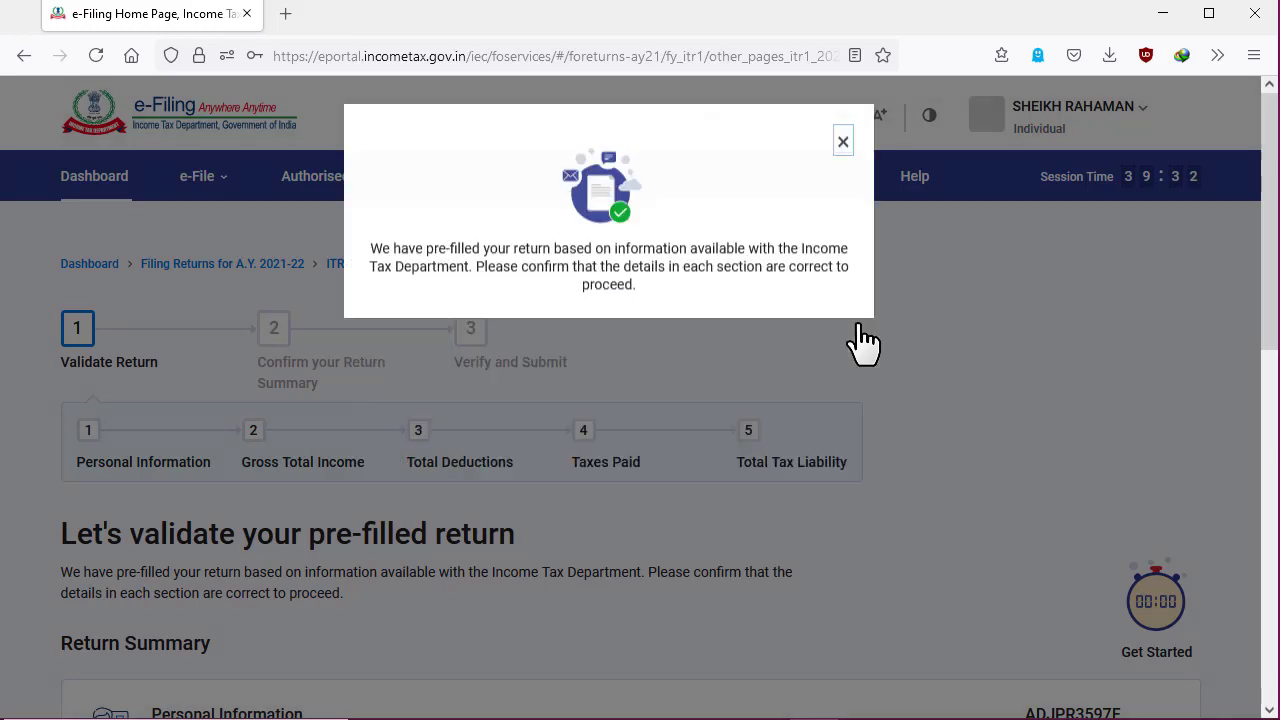
scroll(829, 466, down, 3)
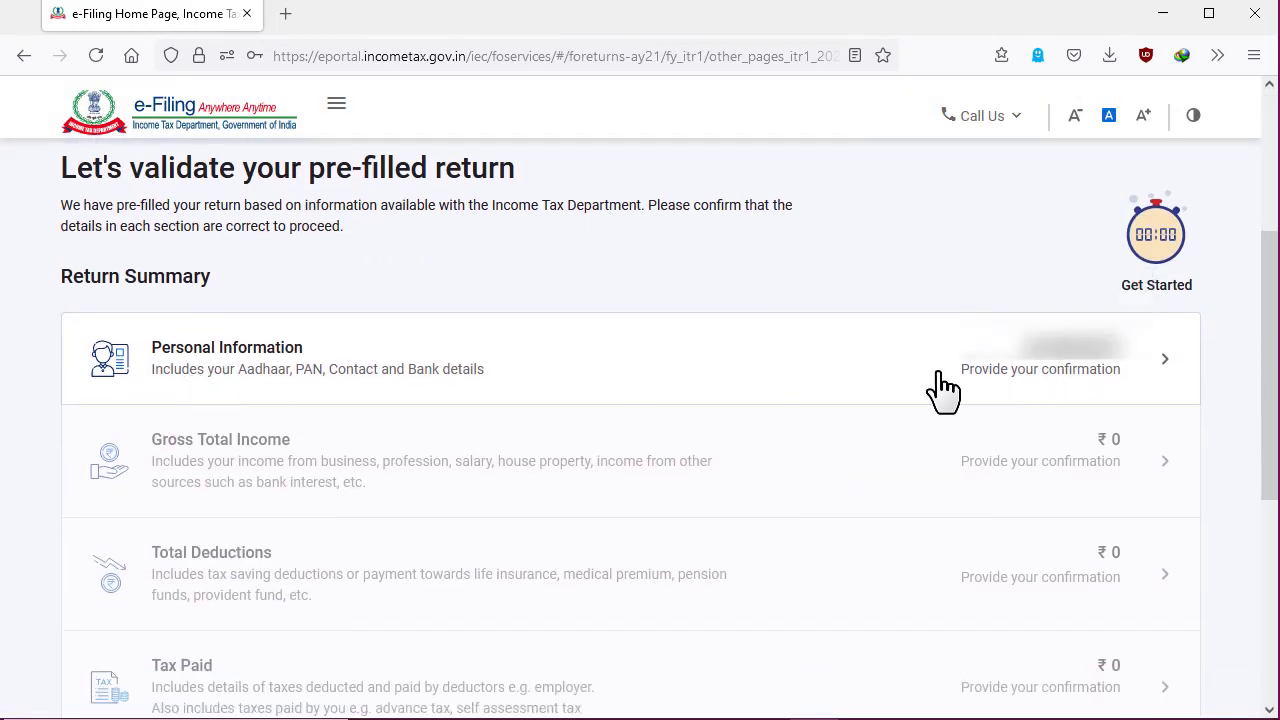
Step: Open the Personal Information section for verification and choose Pensioners as the nature of employment
click(1048, 386)
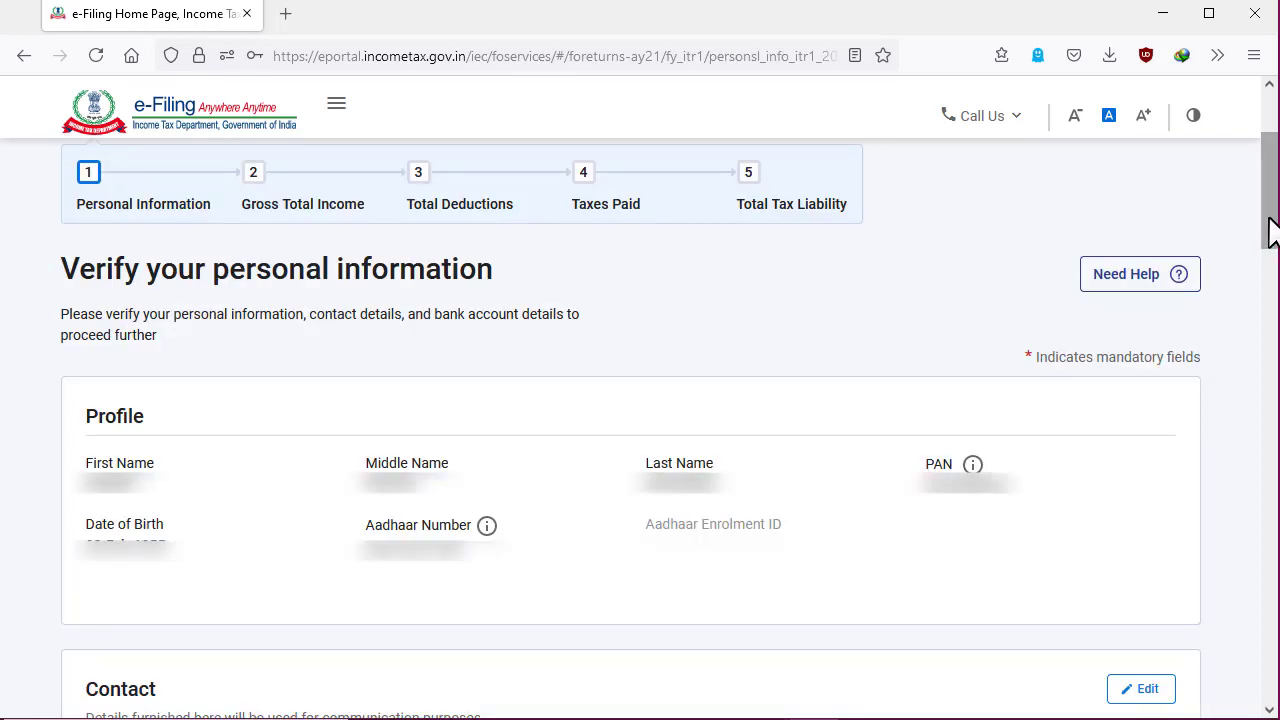
scroll(1249, 357, down, 5)
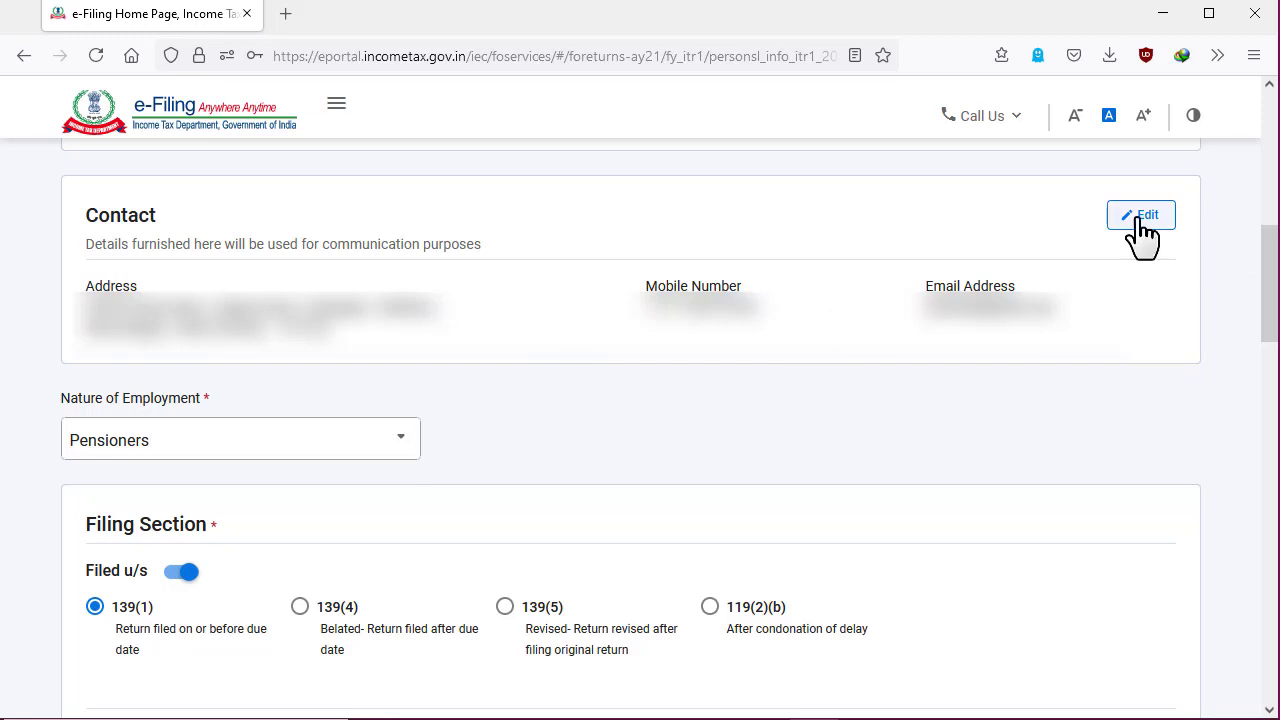
scroll(1274, 271, down, 2)
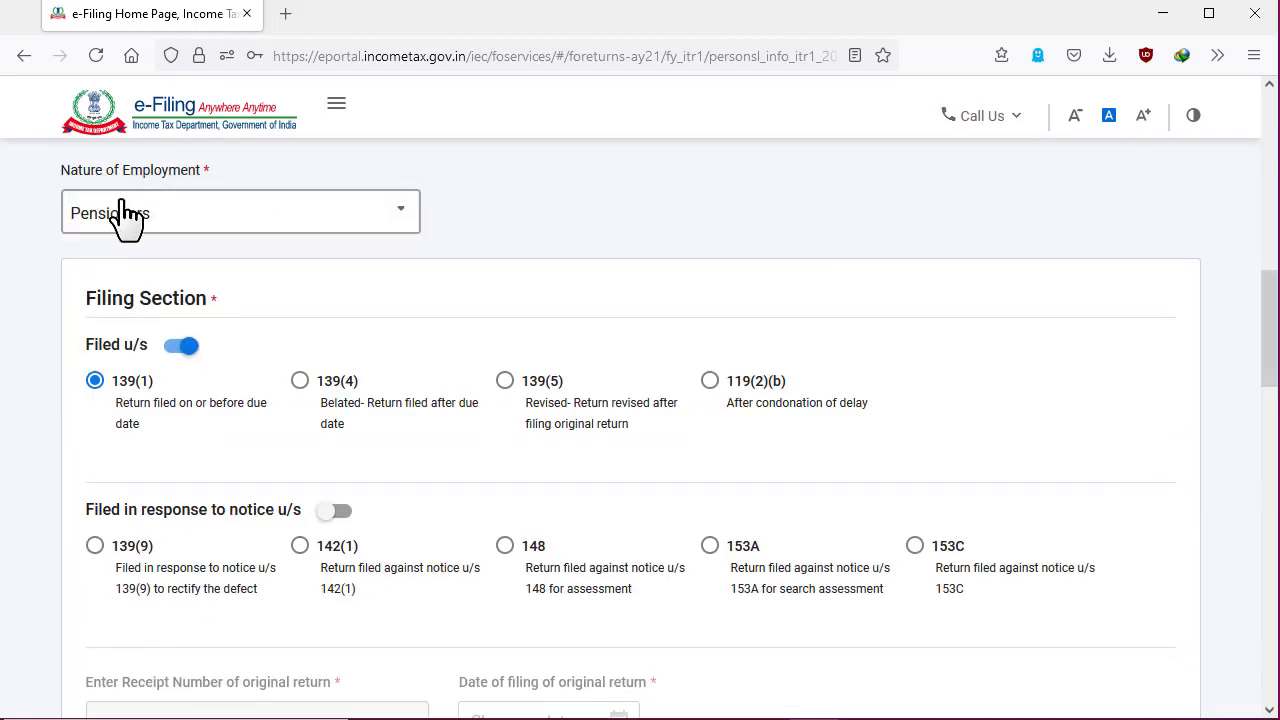
click(400, 229)
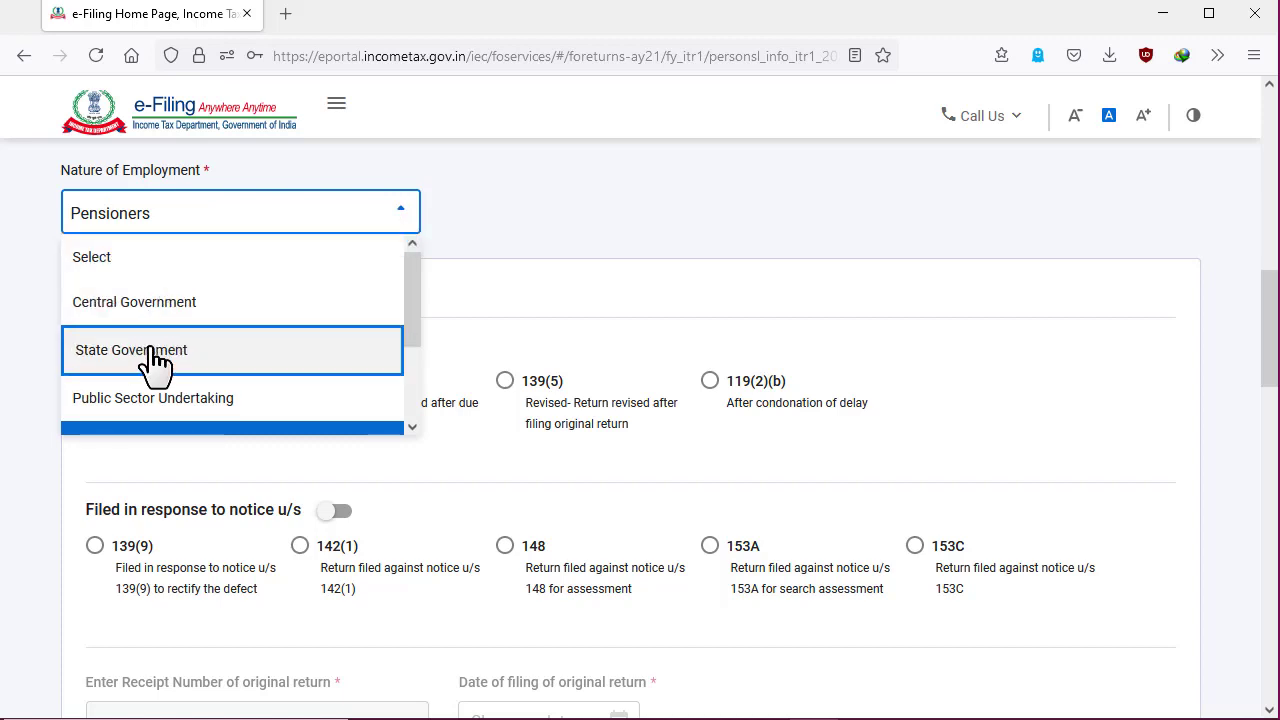
scroll(155, 362, down, 2)
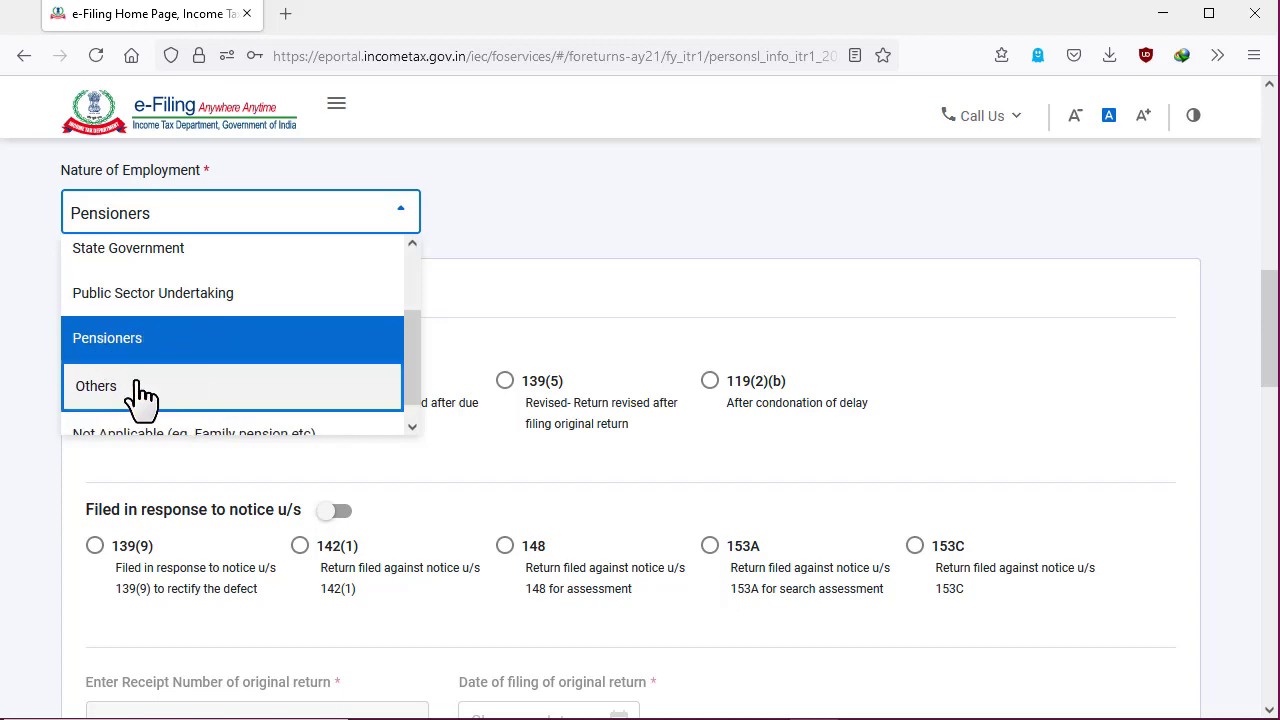
scroll(108, 398, down, 1)
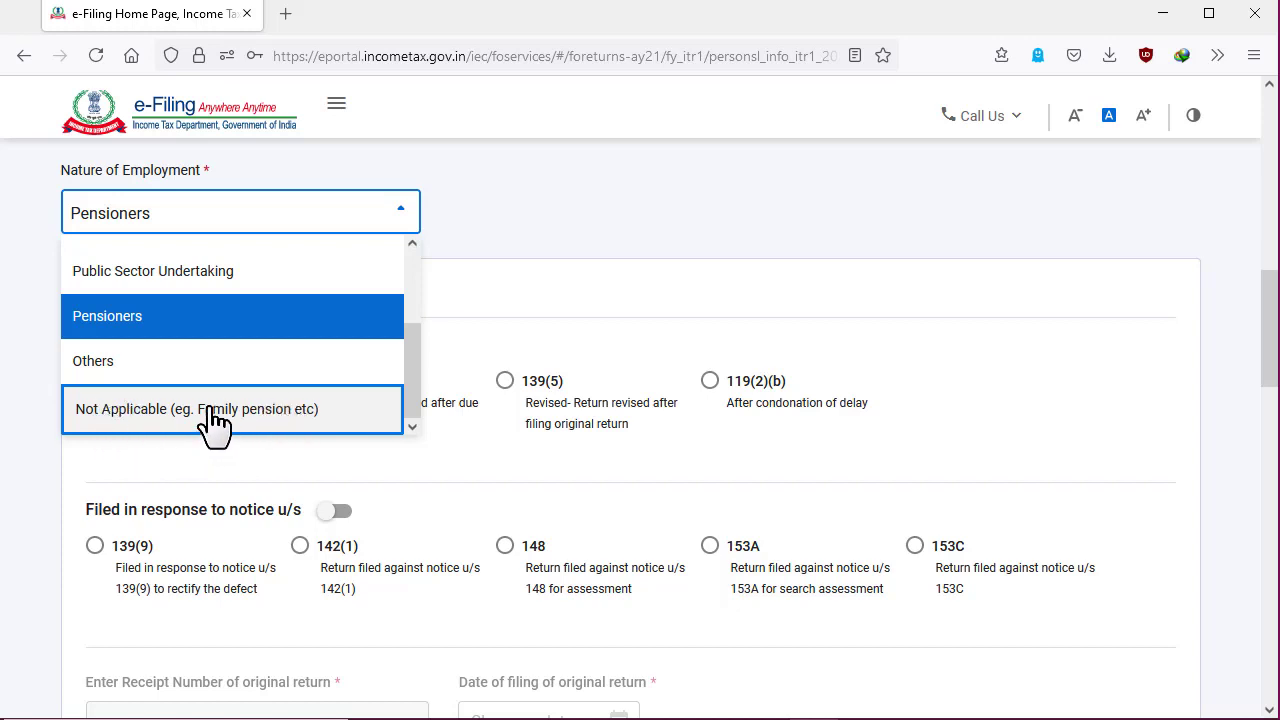
scroll(120, 335, up, 1)
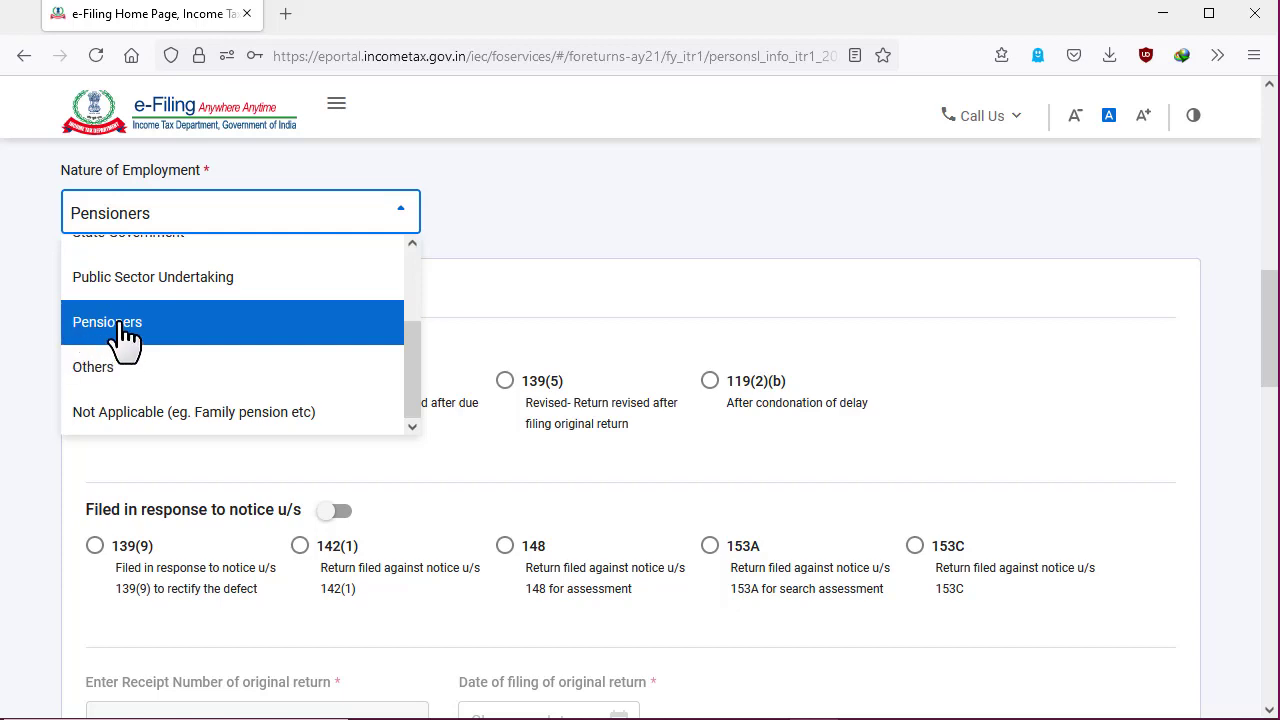
click(122, 326)
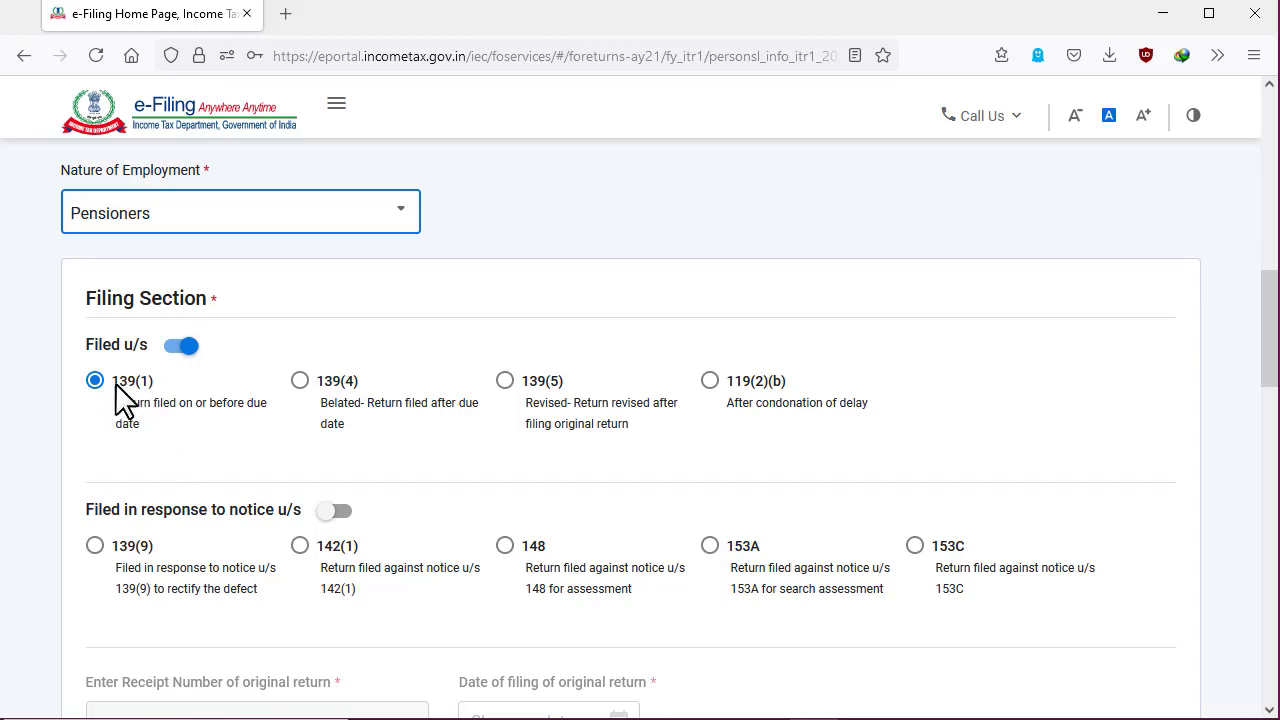
Step: Answer No to opting for the new tax regime u/s 115BAC in the Filing Section
scroll(143, 403, down, 2)
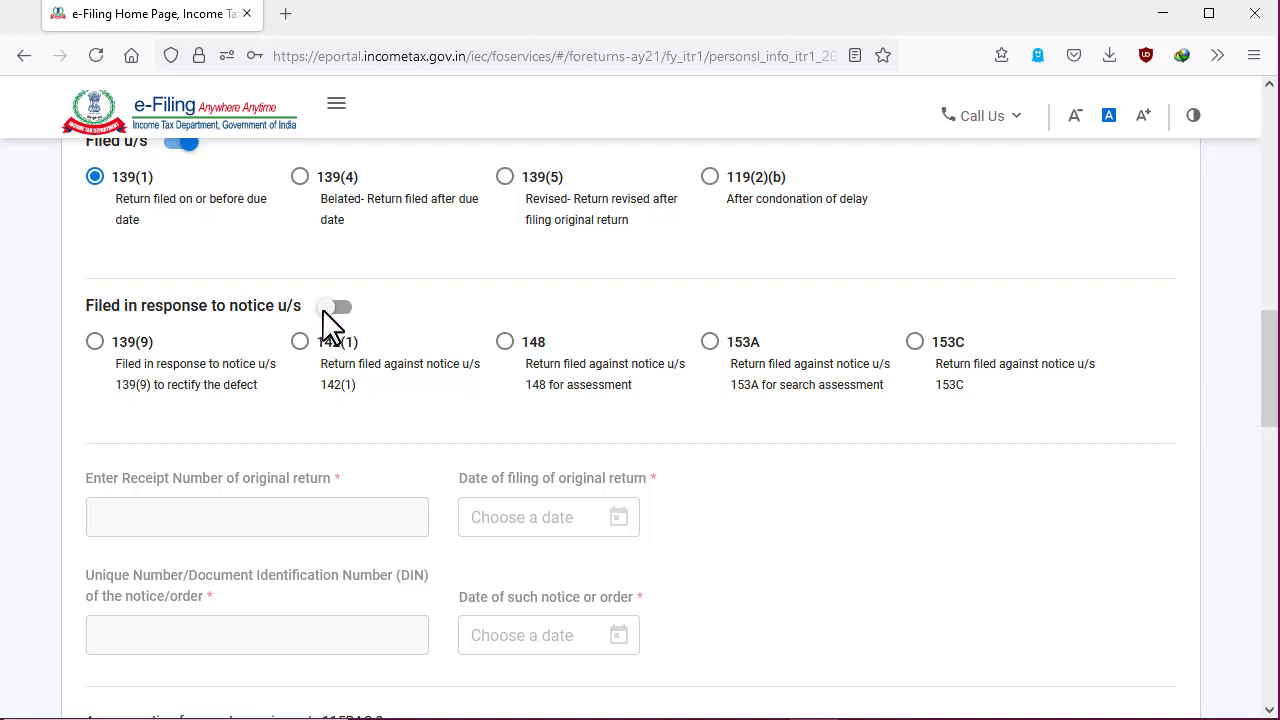
scroll(328, 380, down, 2)
scroll(328, 380, down, 5)
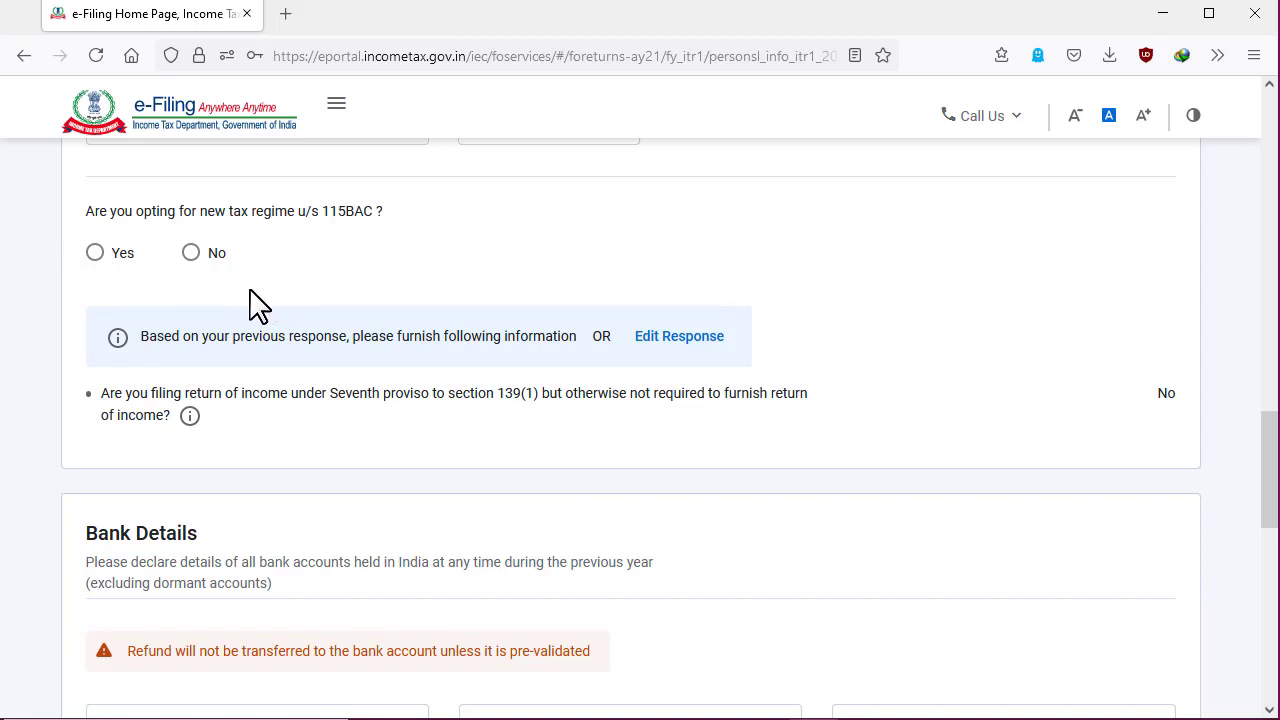
click(191, 252)
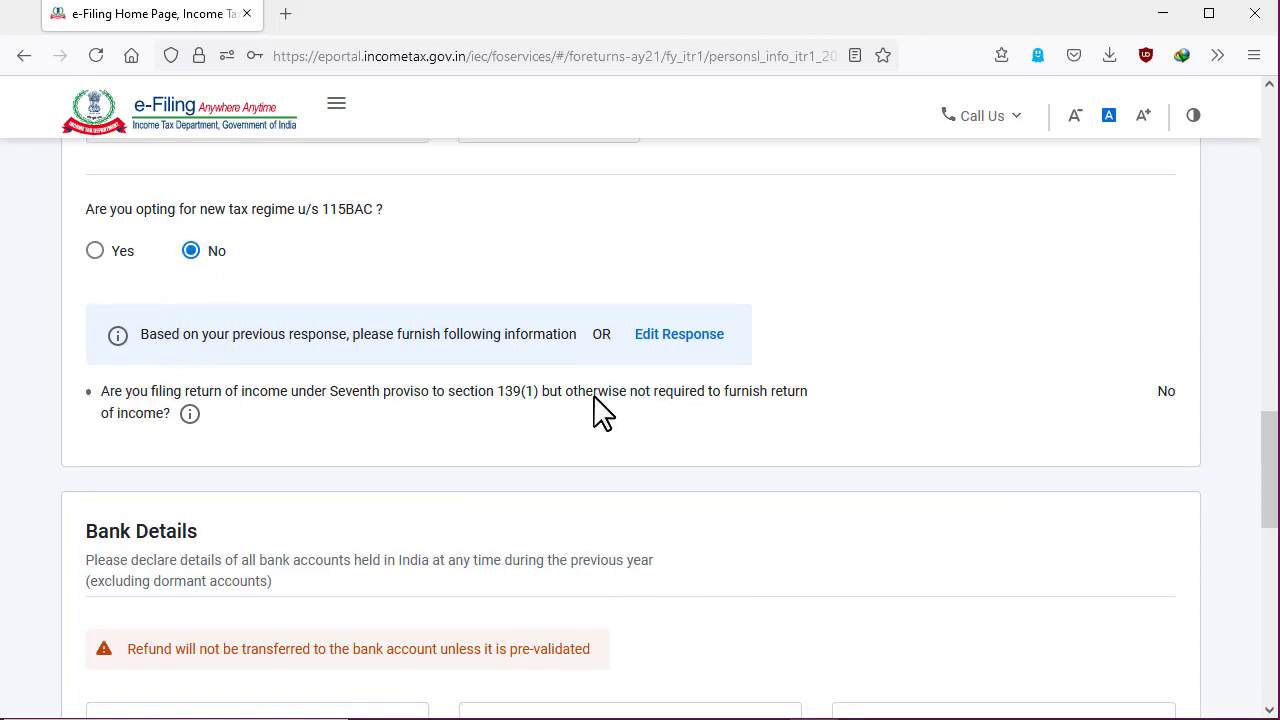
Step: Nominate the first listed bank account for refund and confirm the personal information
scroll(598, 410, up, 2)
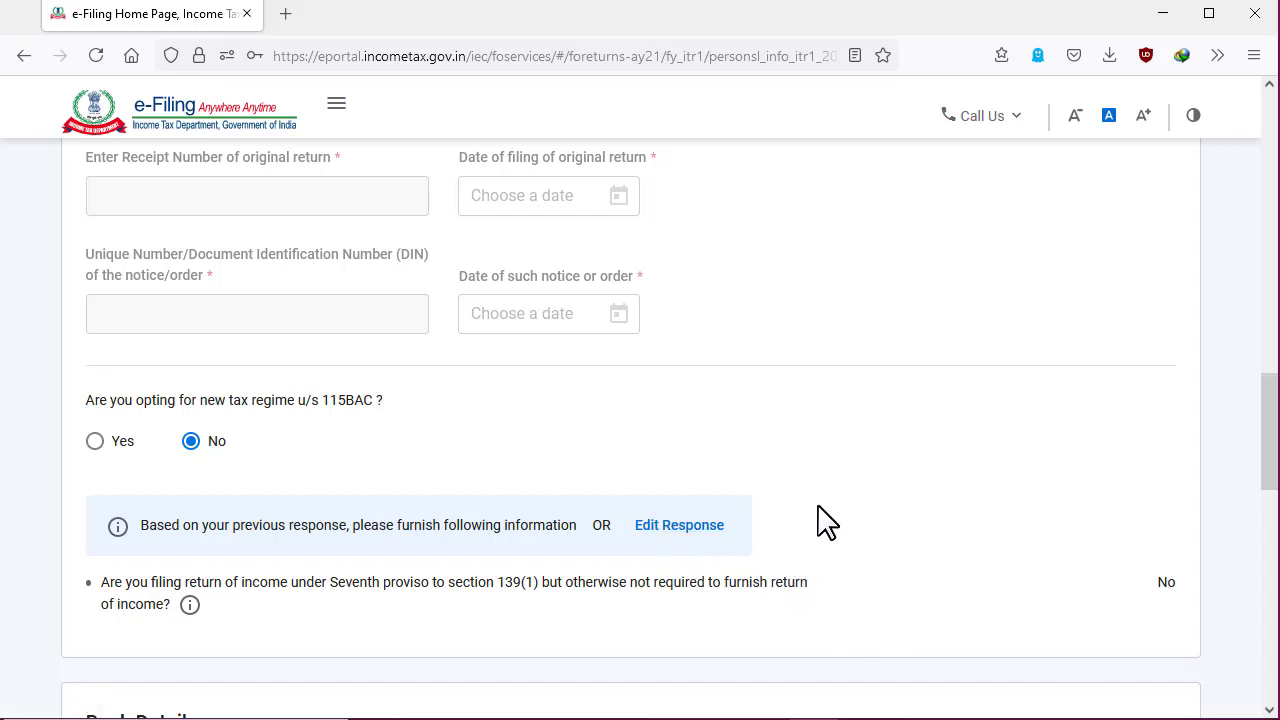
scroll(823, 520, down, 5)
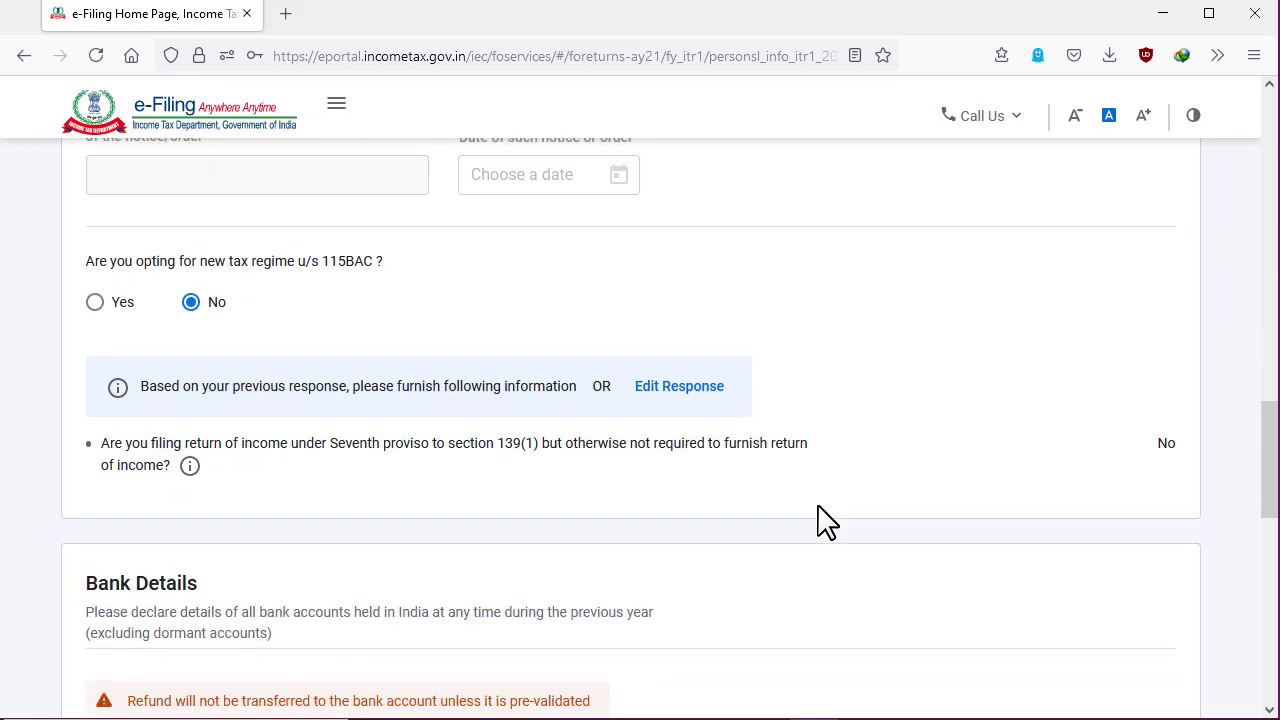
scroll(823, 520, down, 1)
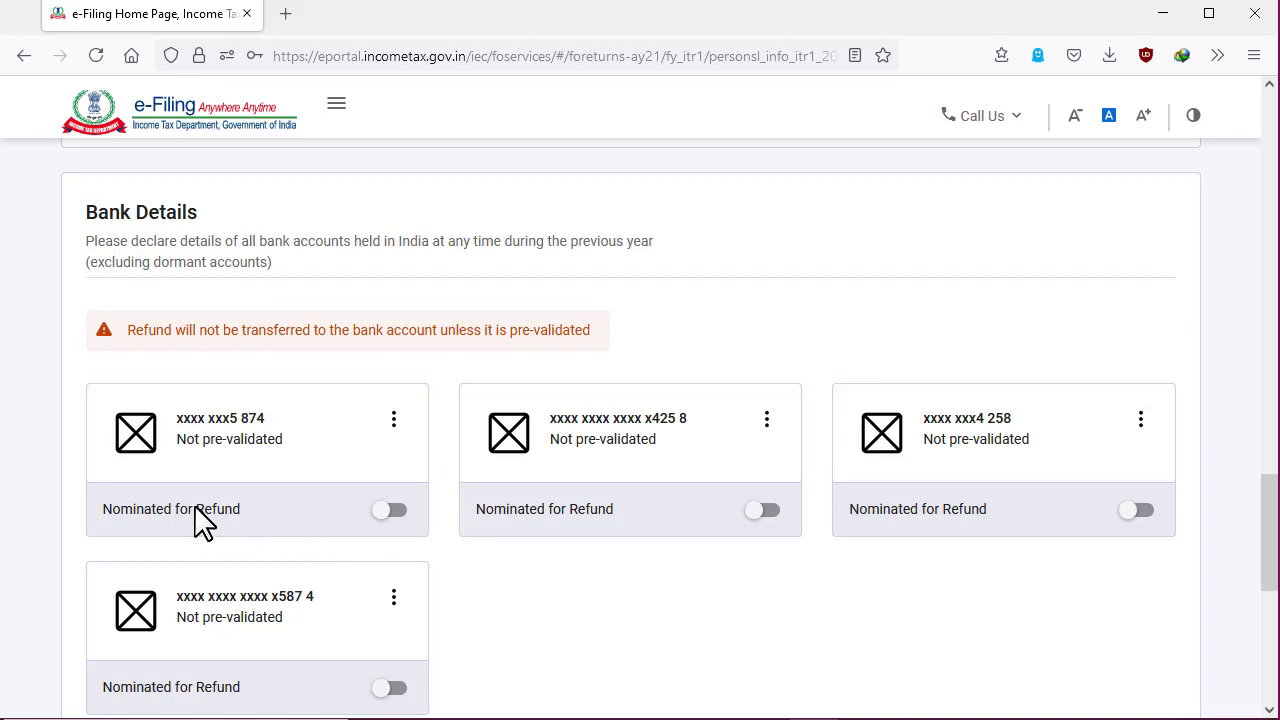
click(392, 512)
scroll(330, 415, down, 1)
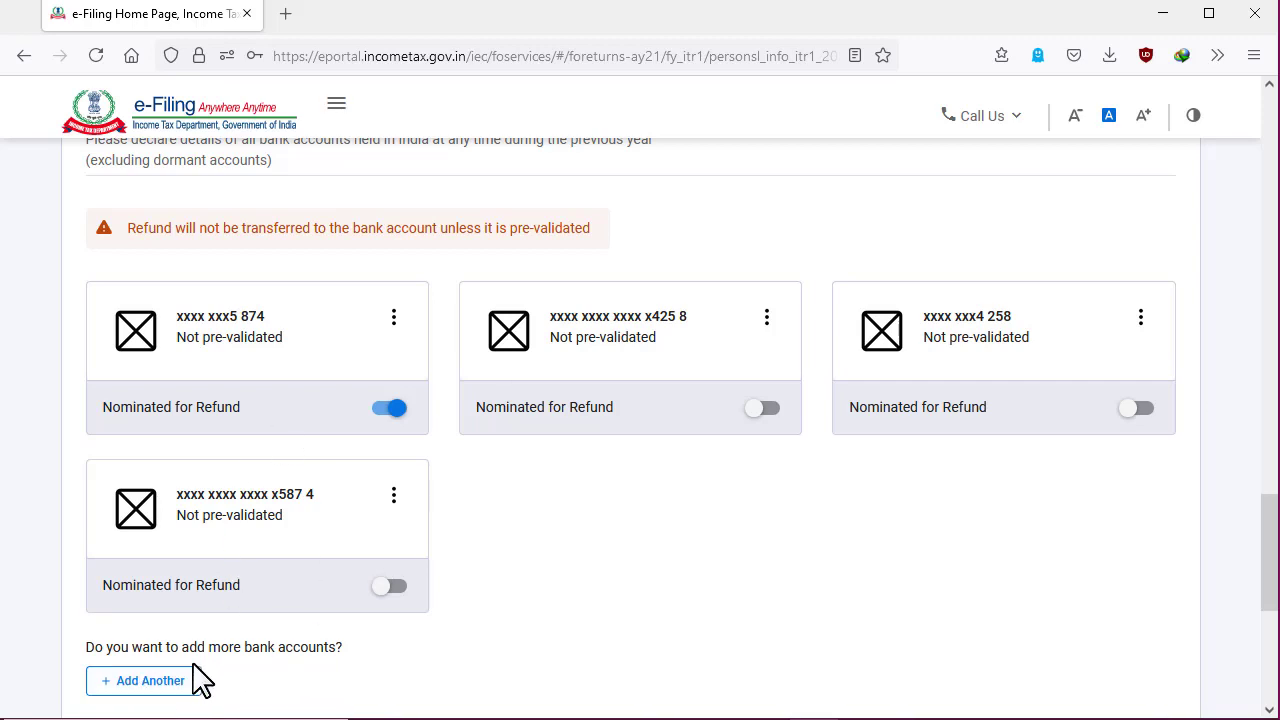
scroll(523, 540, down, 4)
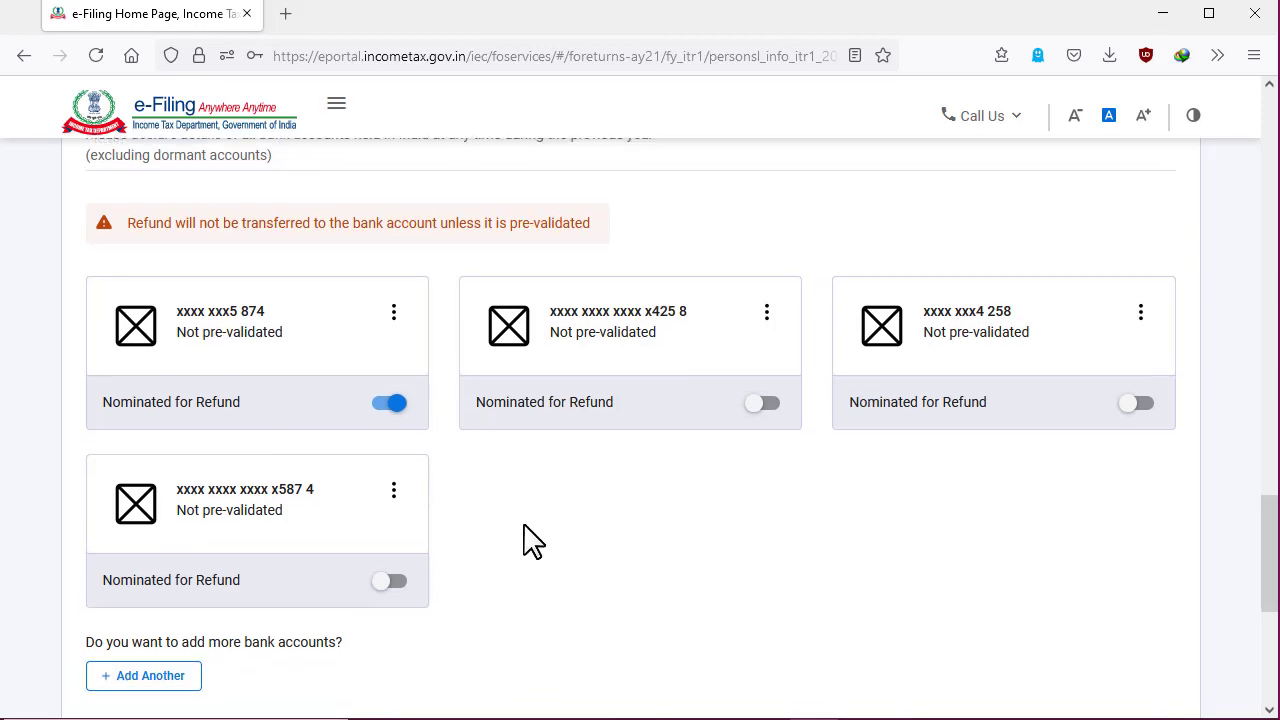
scroll(543, 247, up, 1)
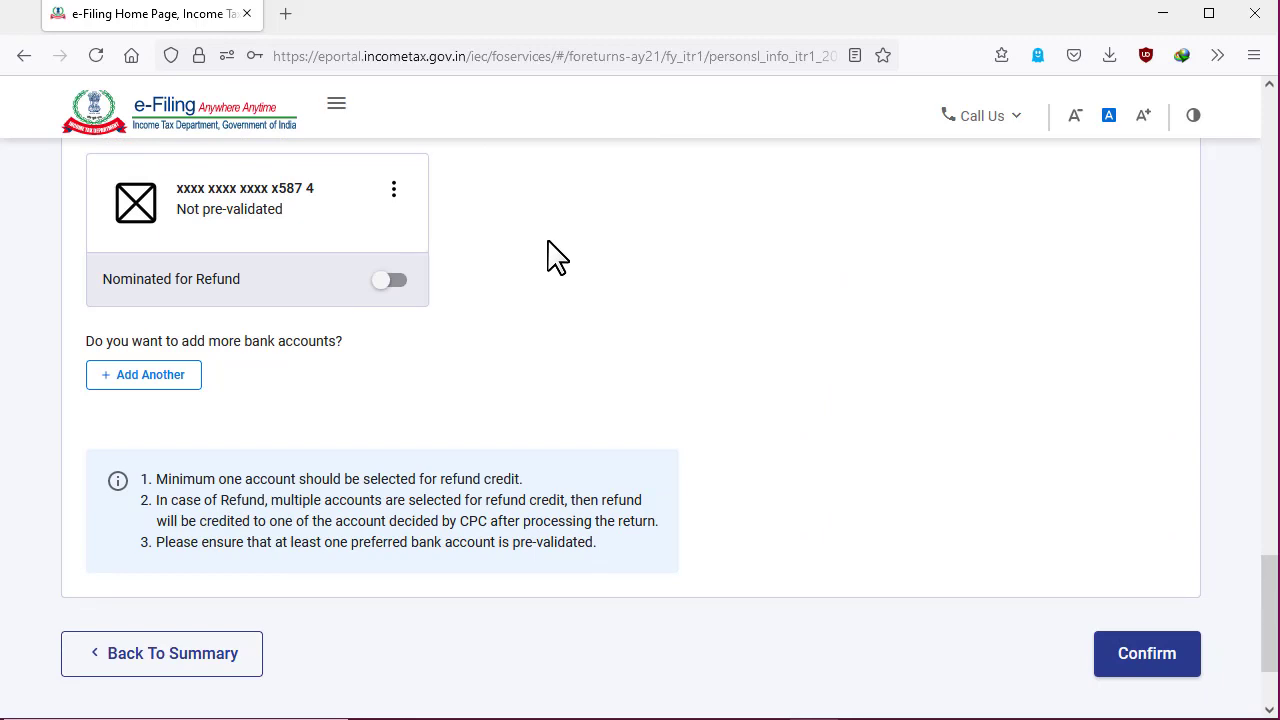
scroll(549, 251, down, 1)
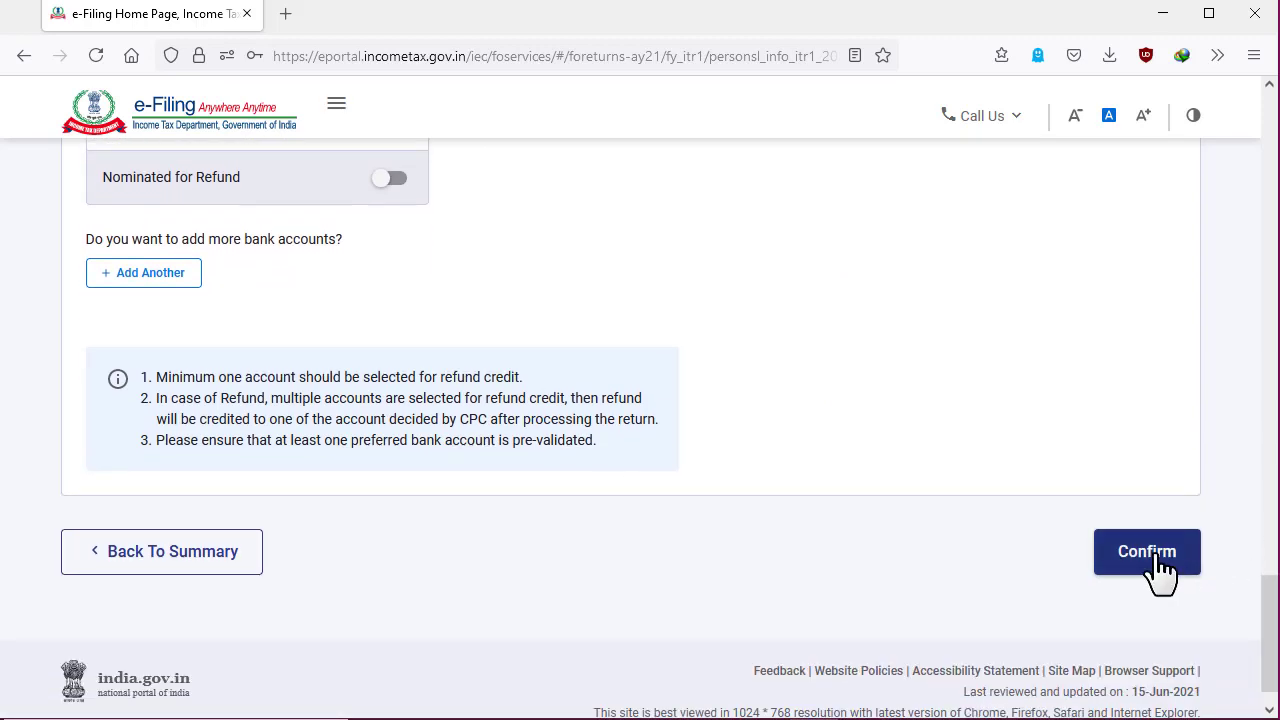
click(1160, 568)
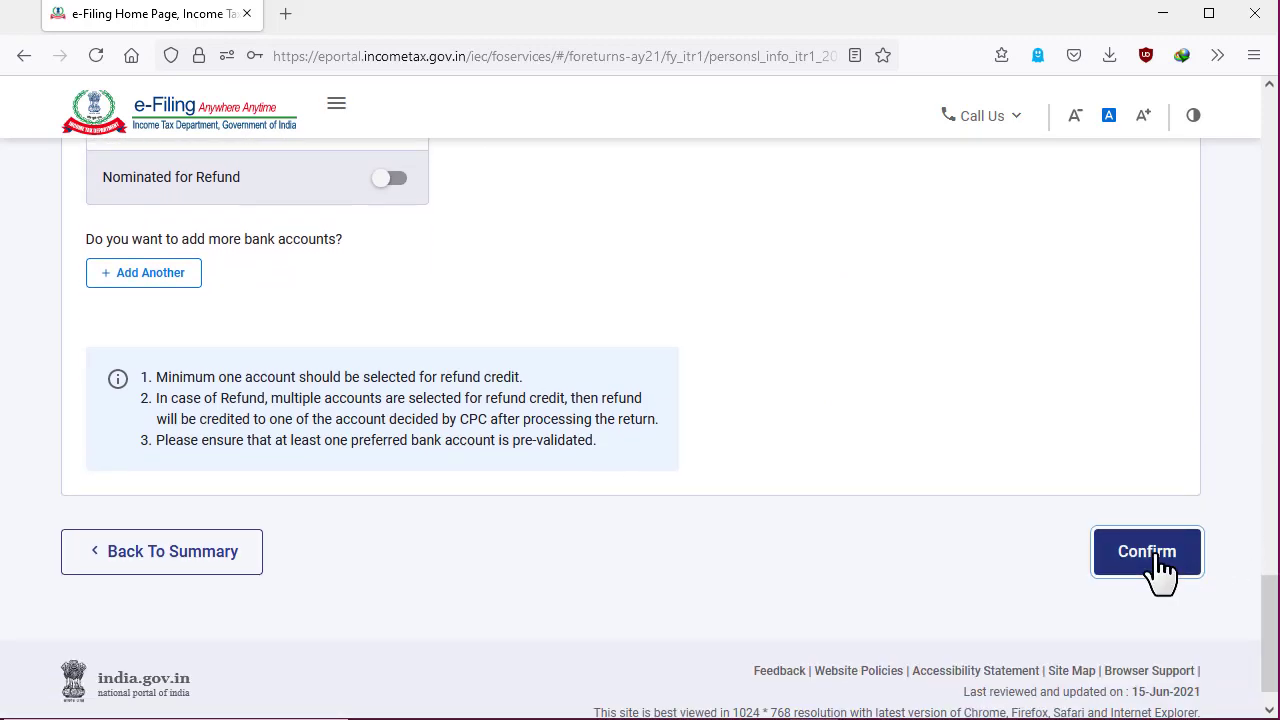
Step: Open the Gross Total Income section and start editing Income from Salary
scroll(374, 285, down, 5)
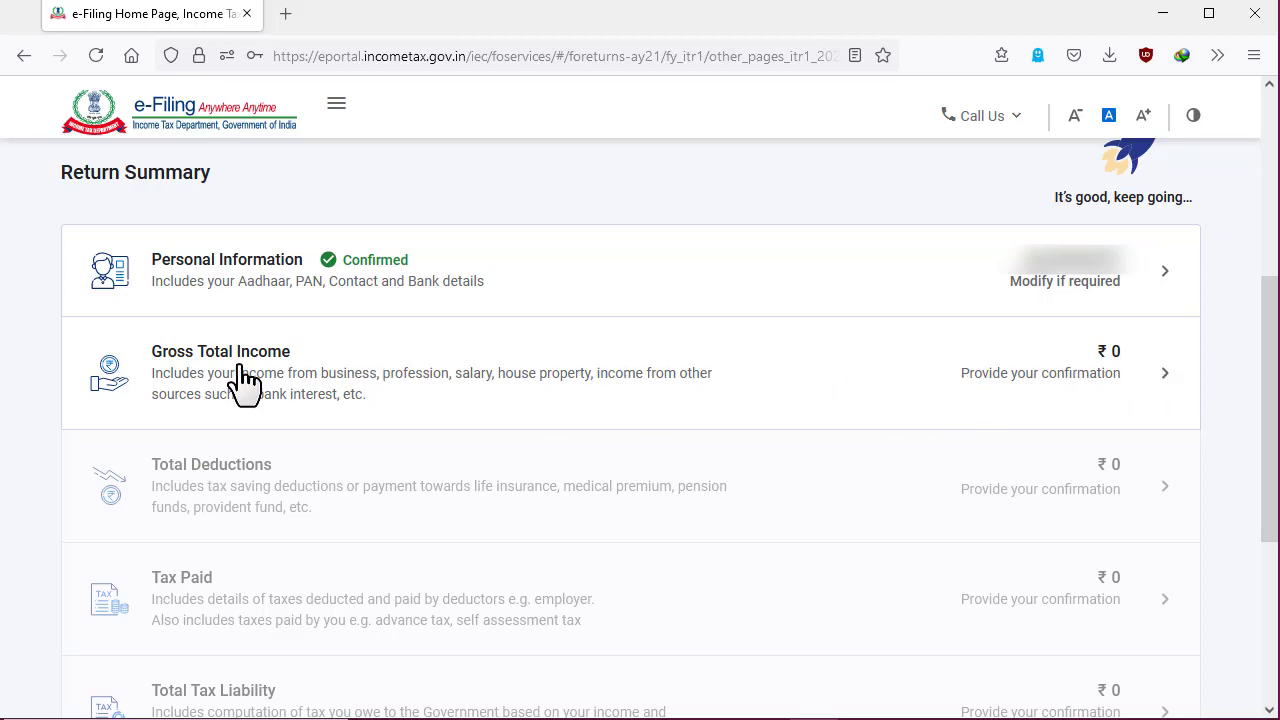
click(1018, 380)
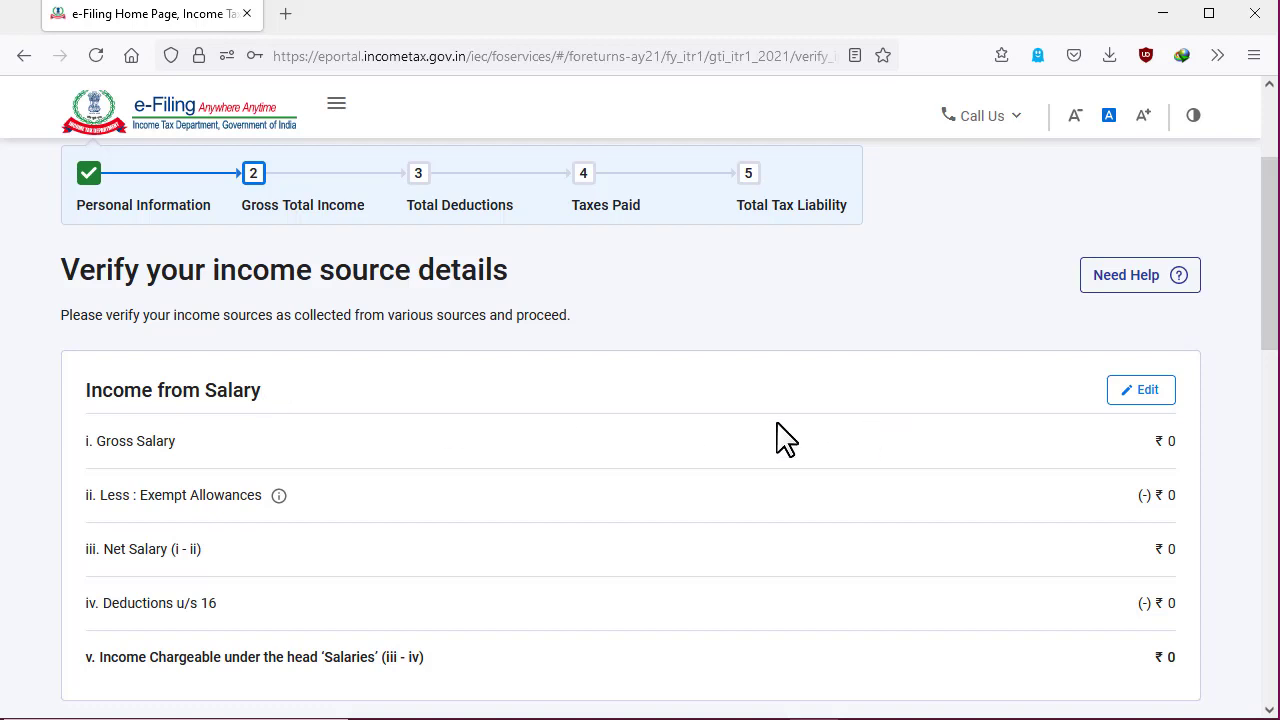
click(1162, 393)
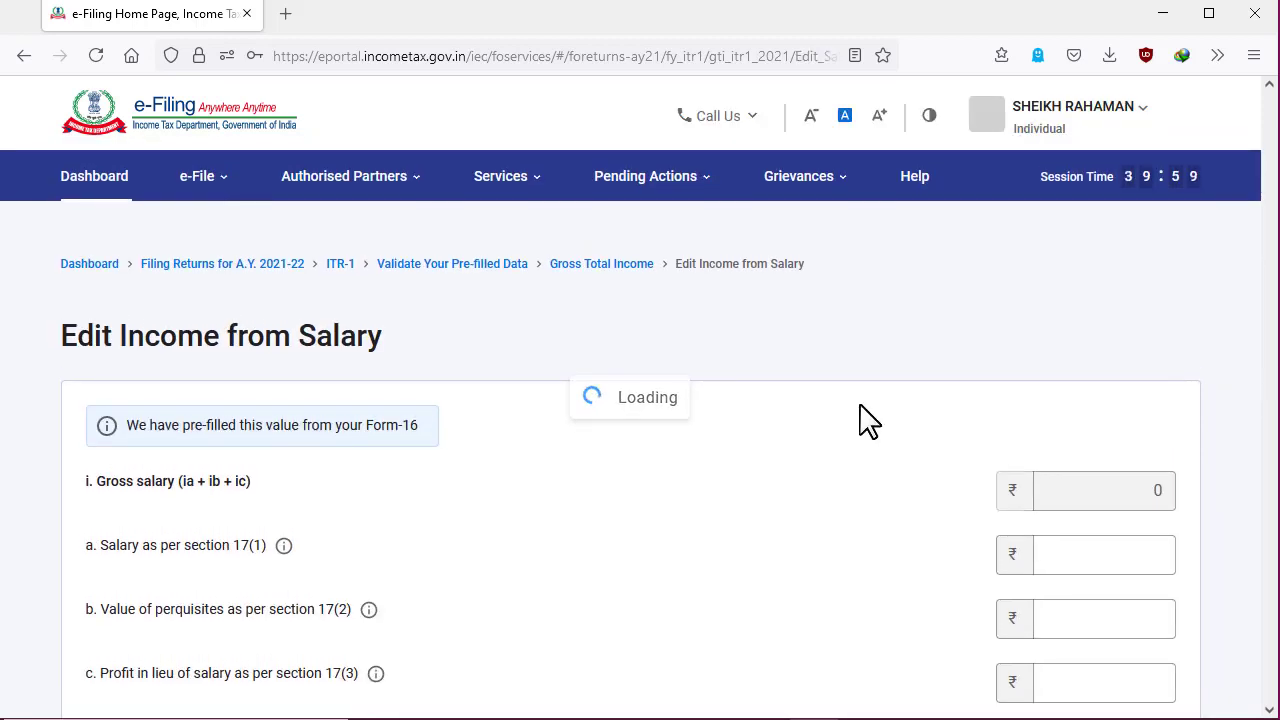
Step: Set the salary as per section 17(1) to 445155
scroll(860, 420, down, 3)
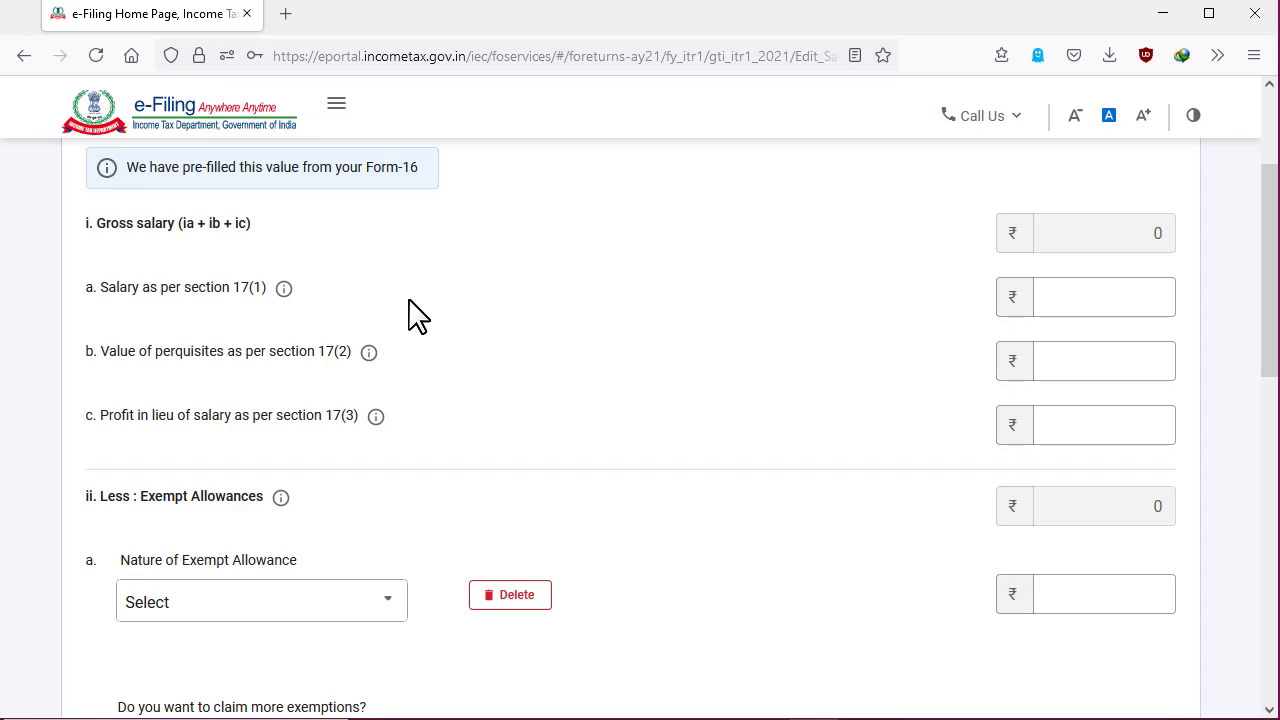
click(1094, 289)
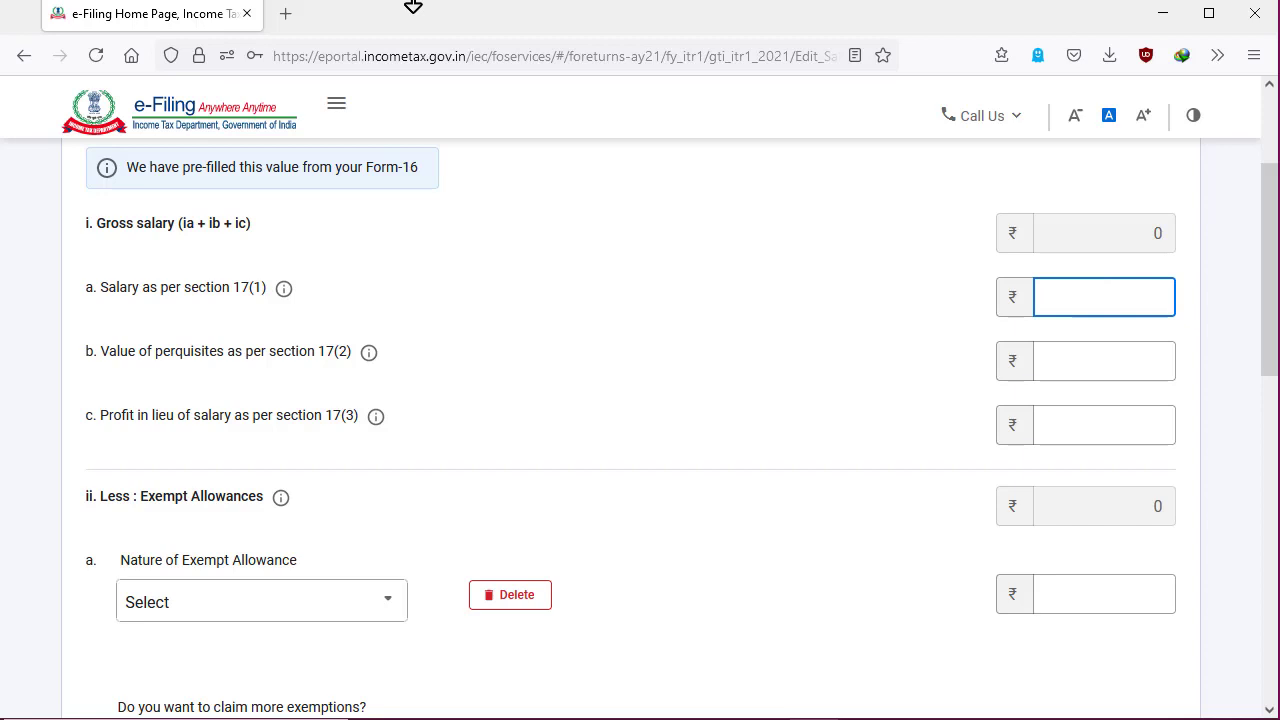
text(445166)
key(BackSpace)
key(BackSpace)
text(55)
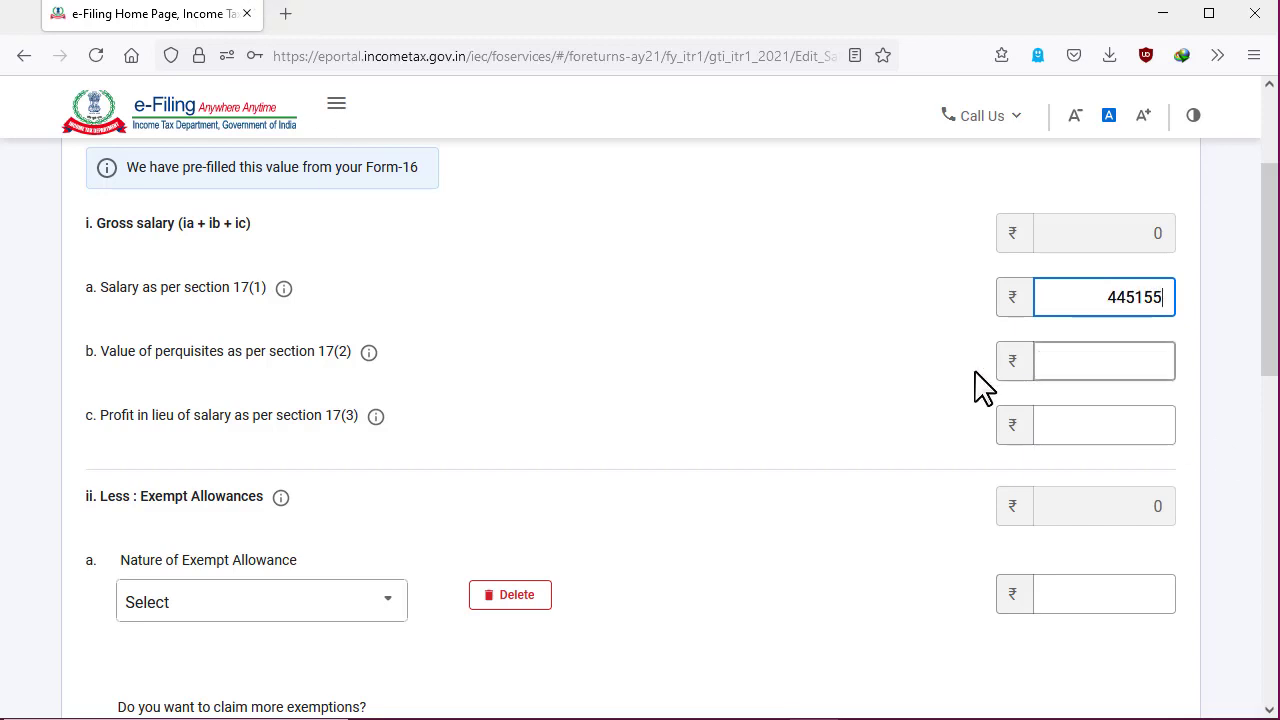
Step: Set both the value of perquisites u/s 17(2) and the profit in lieu of salary u/s 17(3) to 0
click(1114, 364)
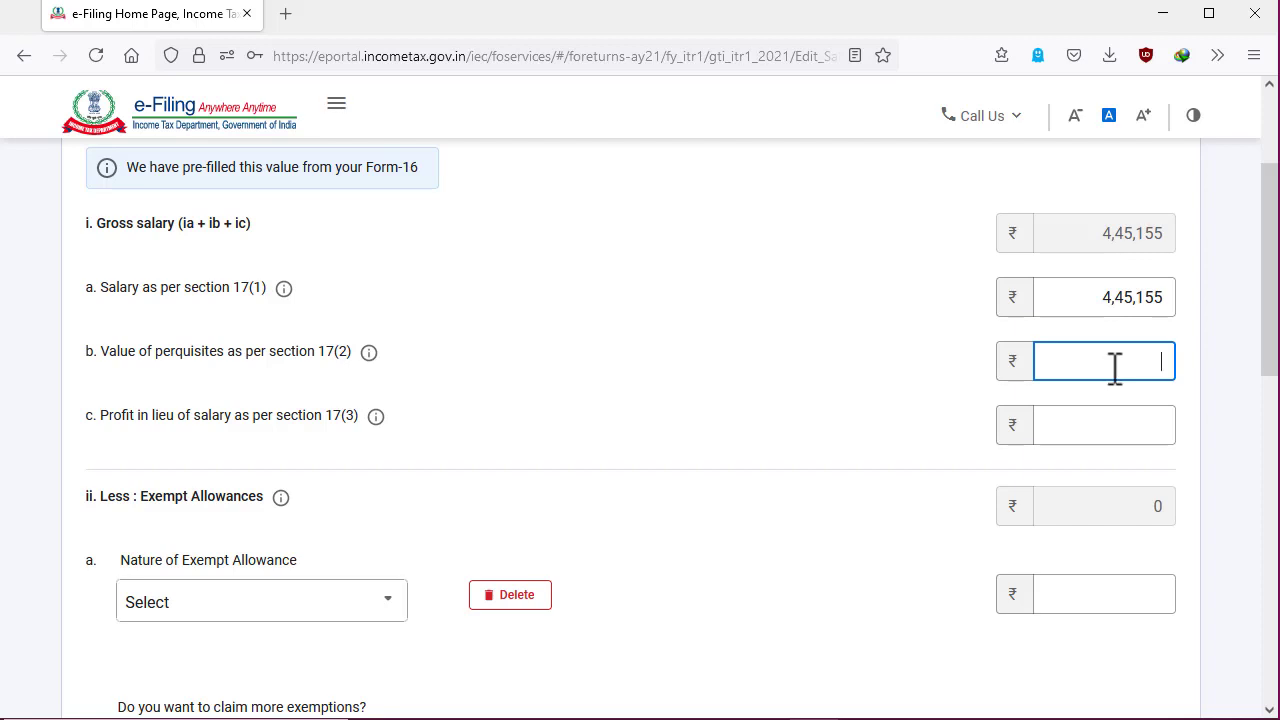
text(0)
click(1145, 426)
text(0)
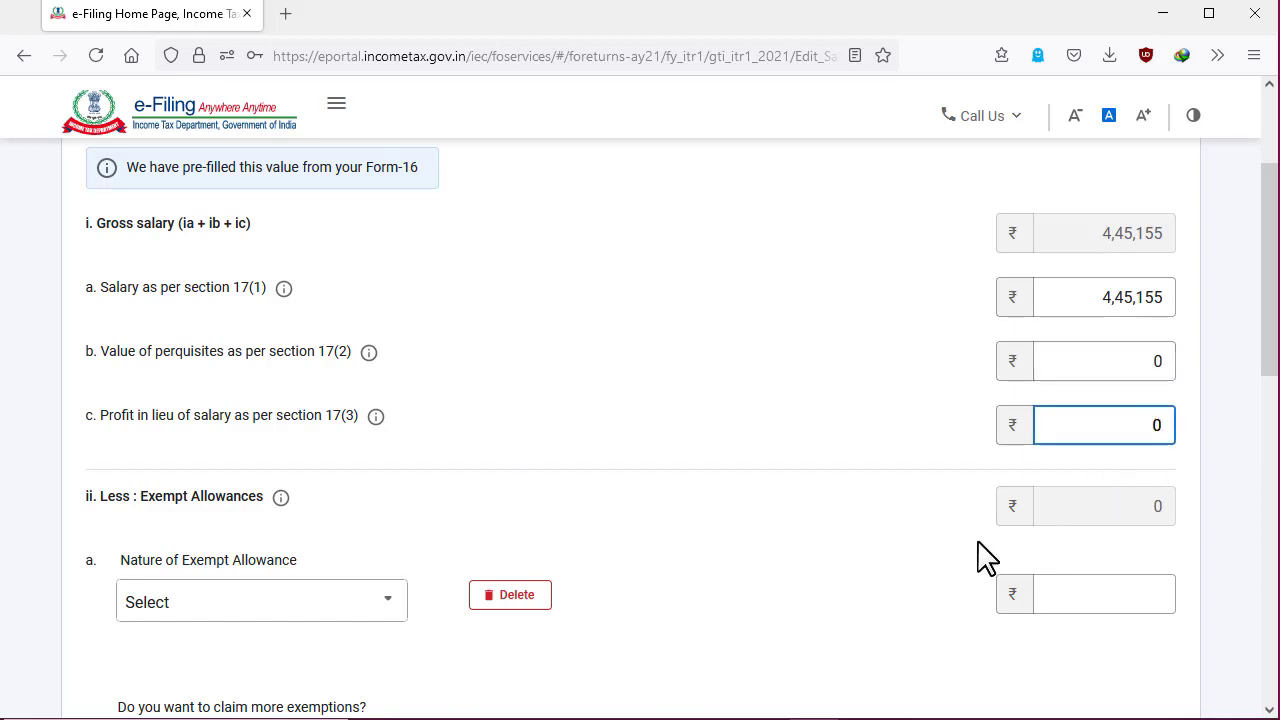
Step: Look through the available exempt allowance types without choosing one, and review the net salary and deductions under section 16
scroll(640, 400, down, 2)
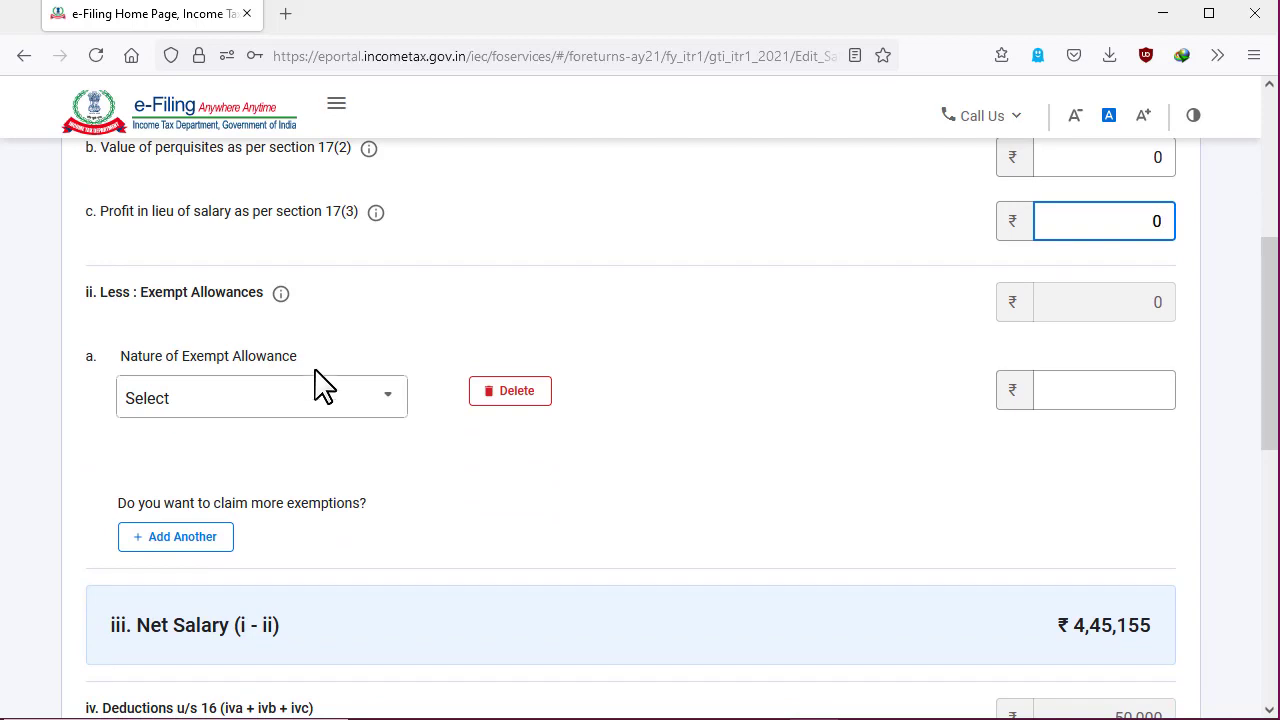
click(314, 418)
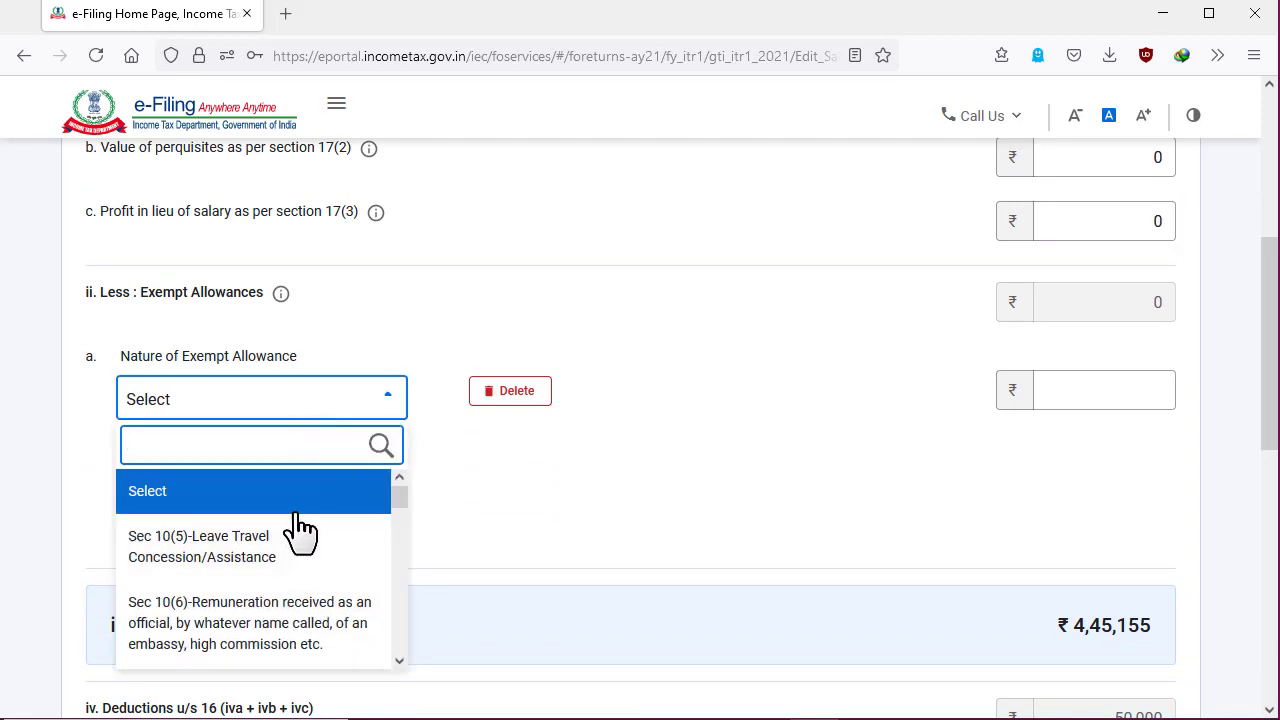
scroll(295, 535, down, 1)
scroll(295, 535, down, 6)
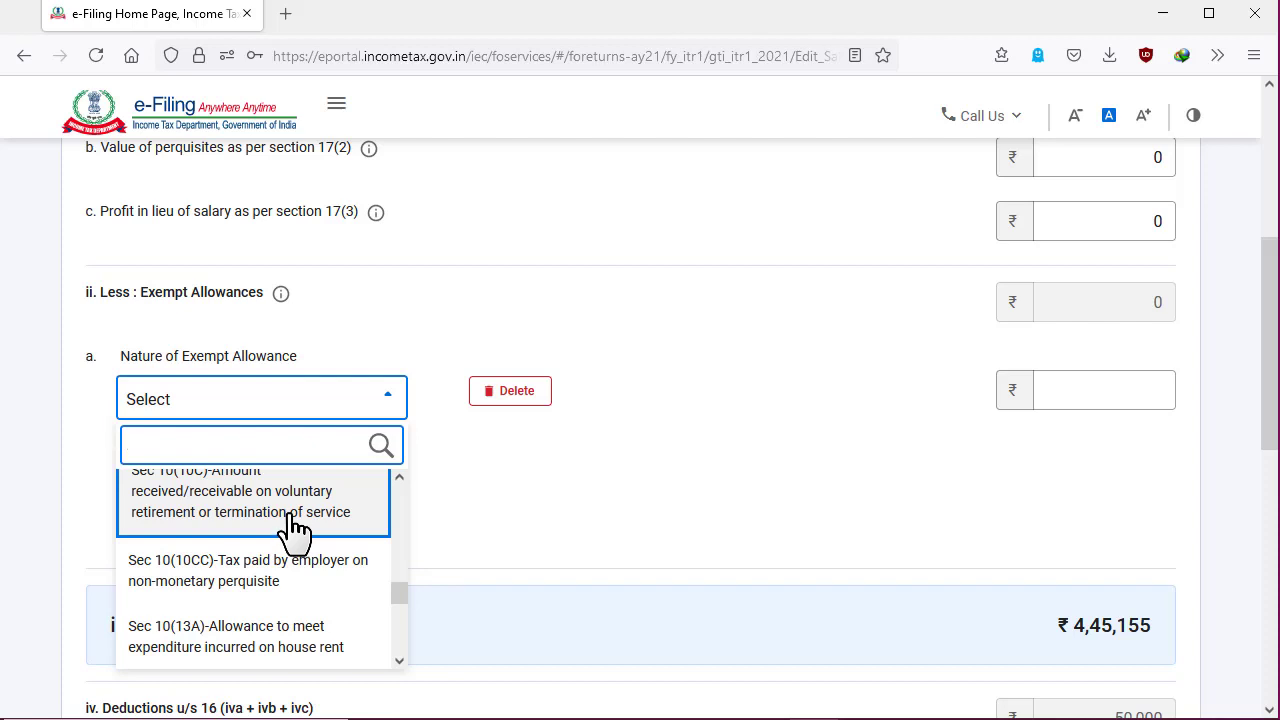
click(571, 503)
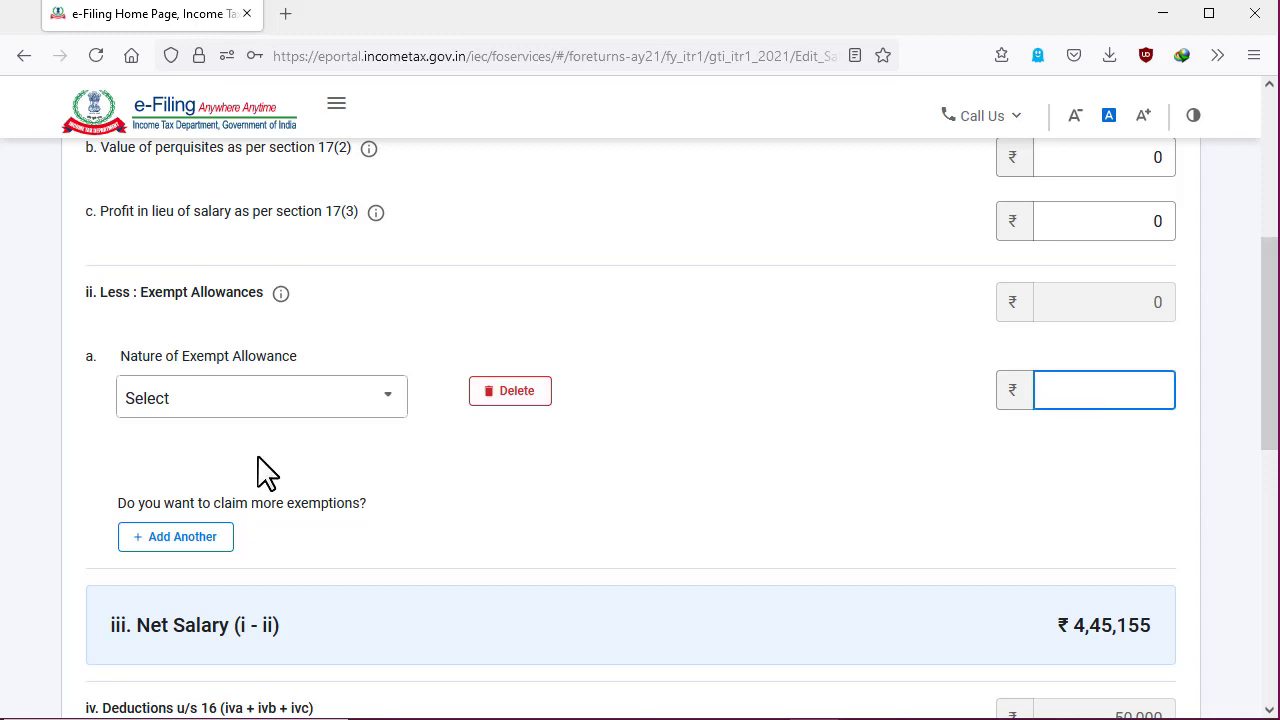
scroll(520, 447, down, 1)
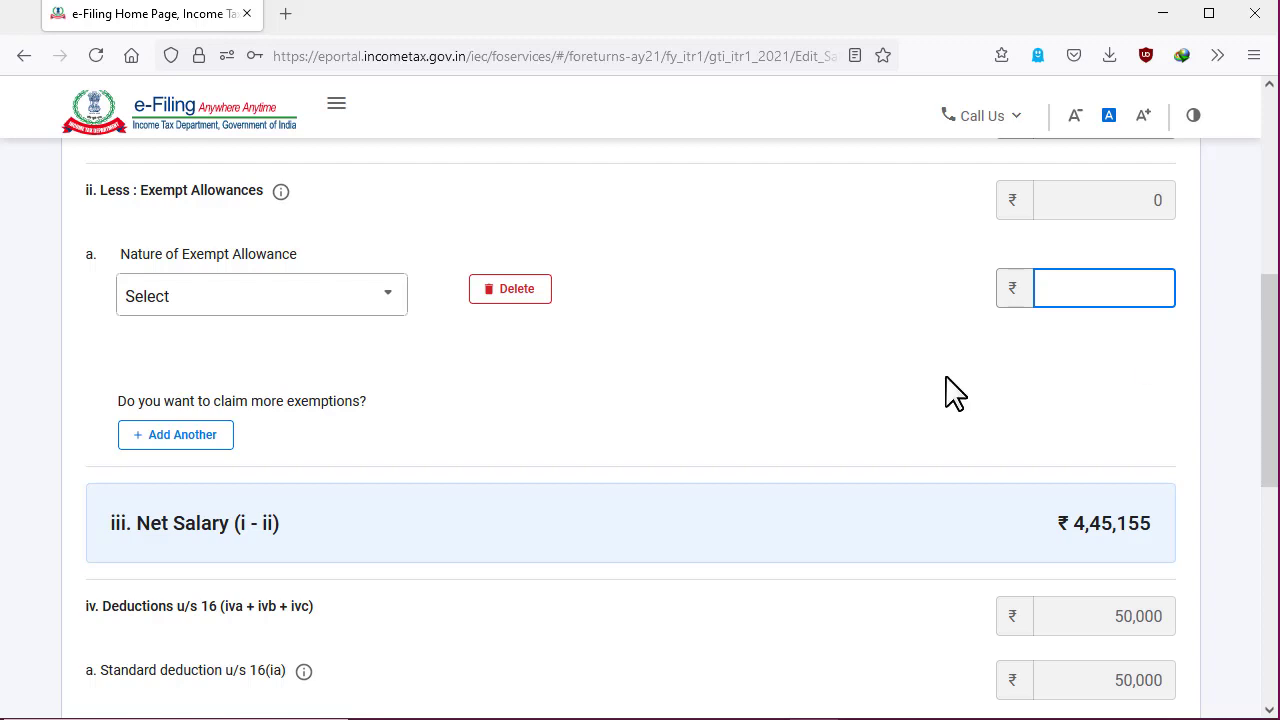
scroll(778, 388, down, 2)
scroll(778, 388, up, 2)
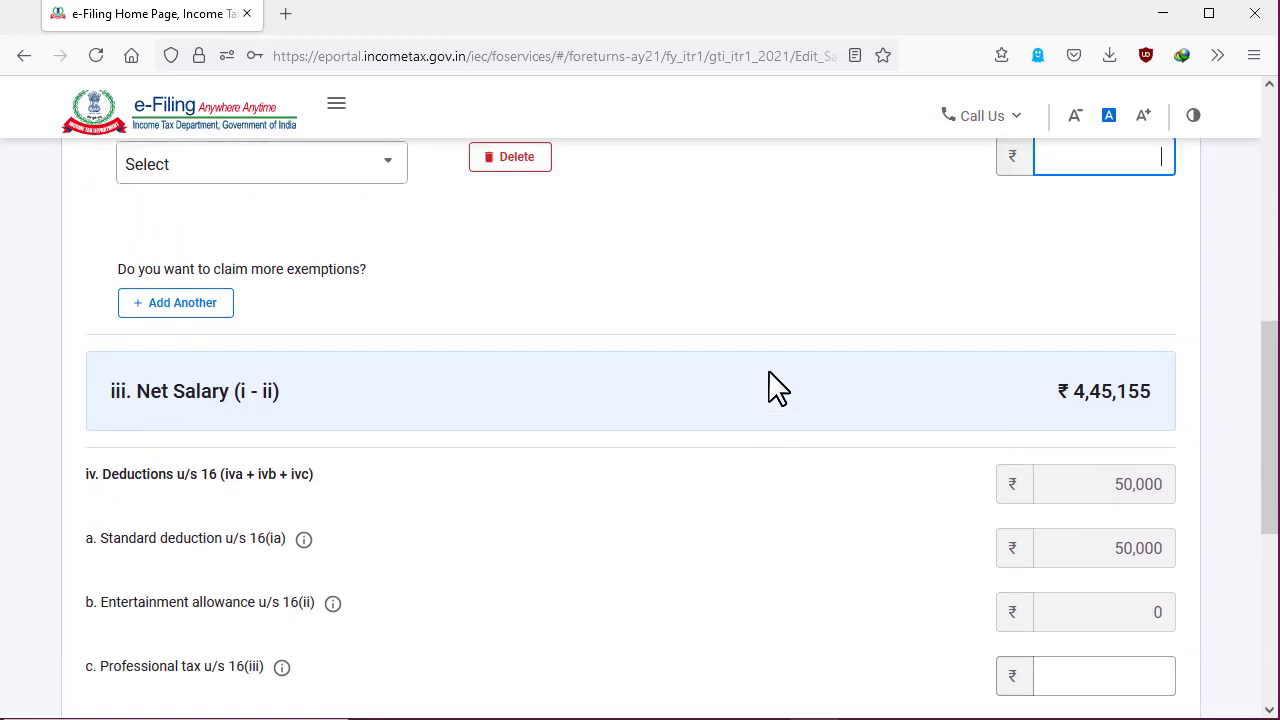
scroll(775, 387, down, 1)
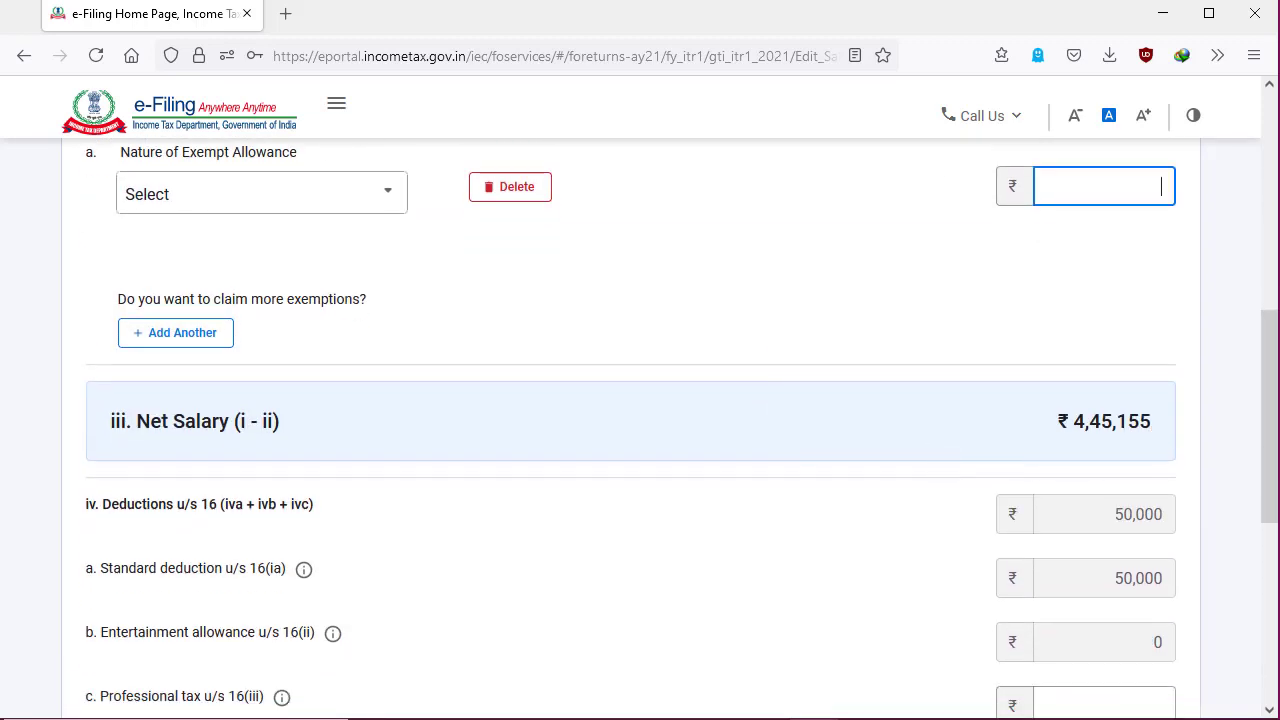
scroll(711, 424, down, 2)
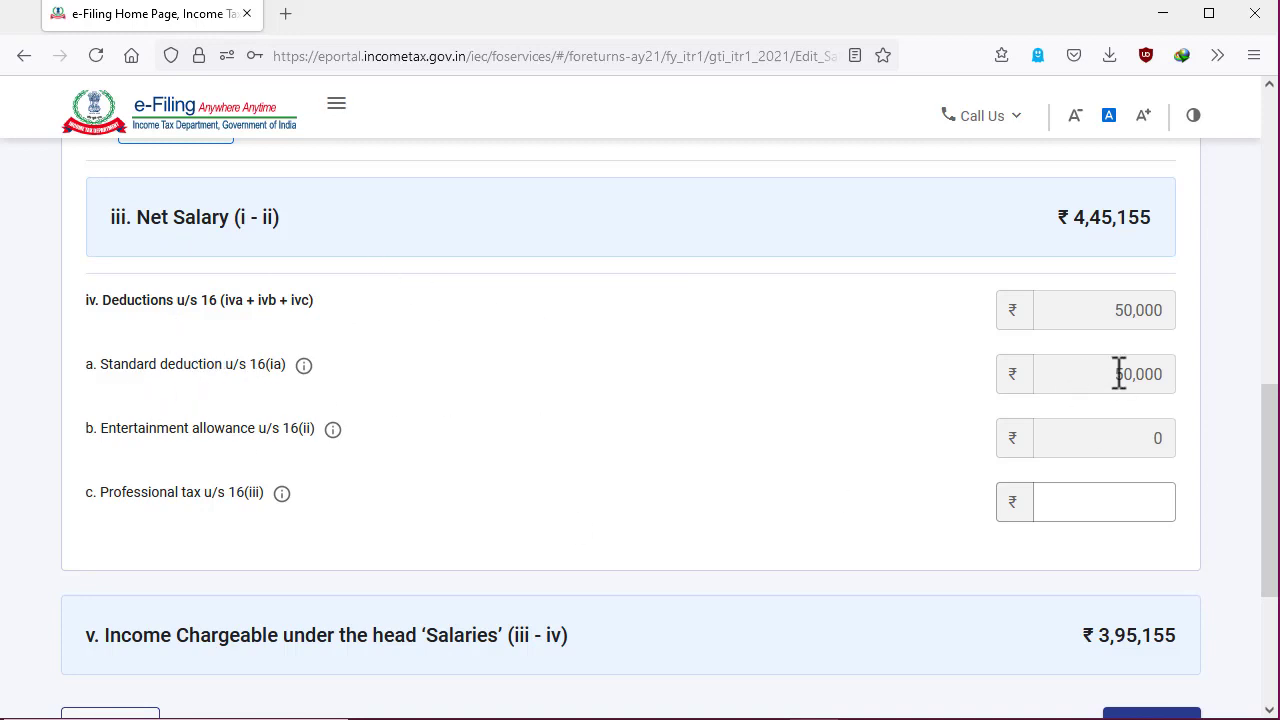
Step: Set the professional tax u/s 16(iii) to 0 in the section 16 deductions
drag(1119, 374, 1200, 371)
scroll(255, 495, down, 2)
click(1106, 398)
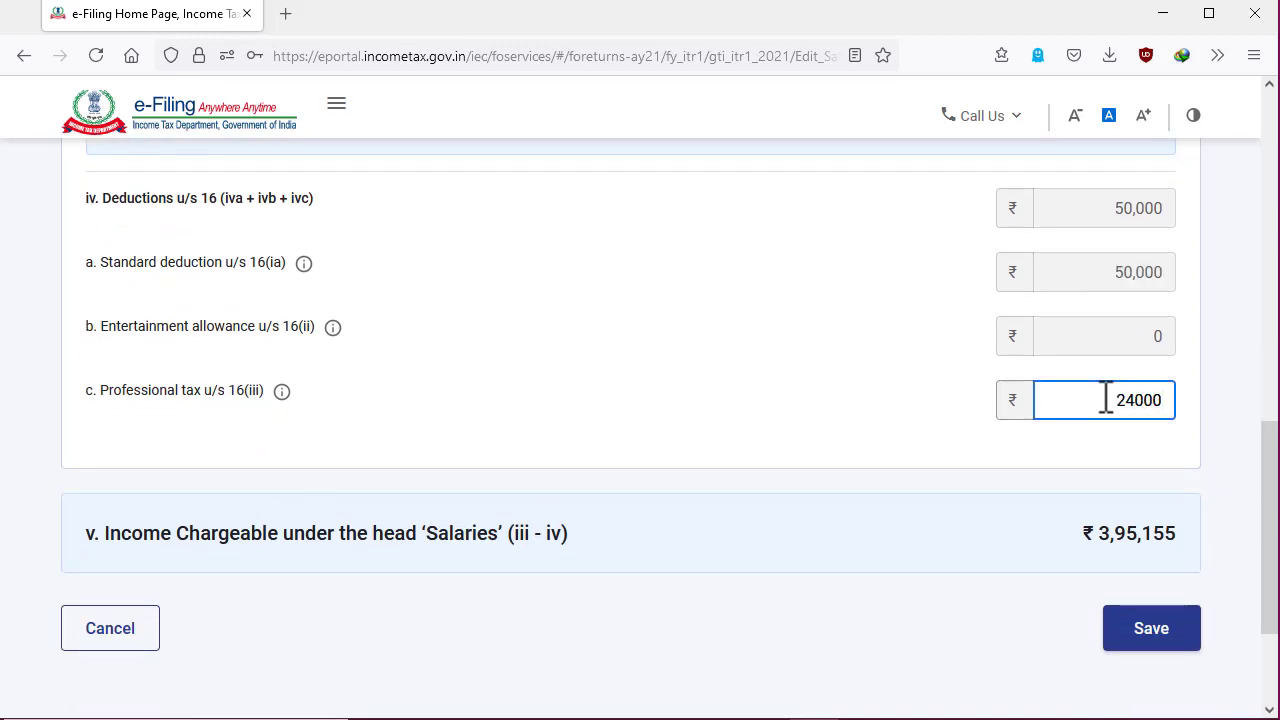
drag(1196, 397, 1206, 397)
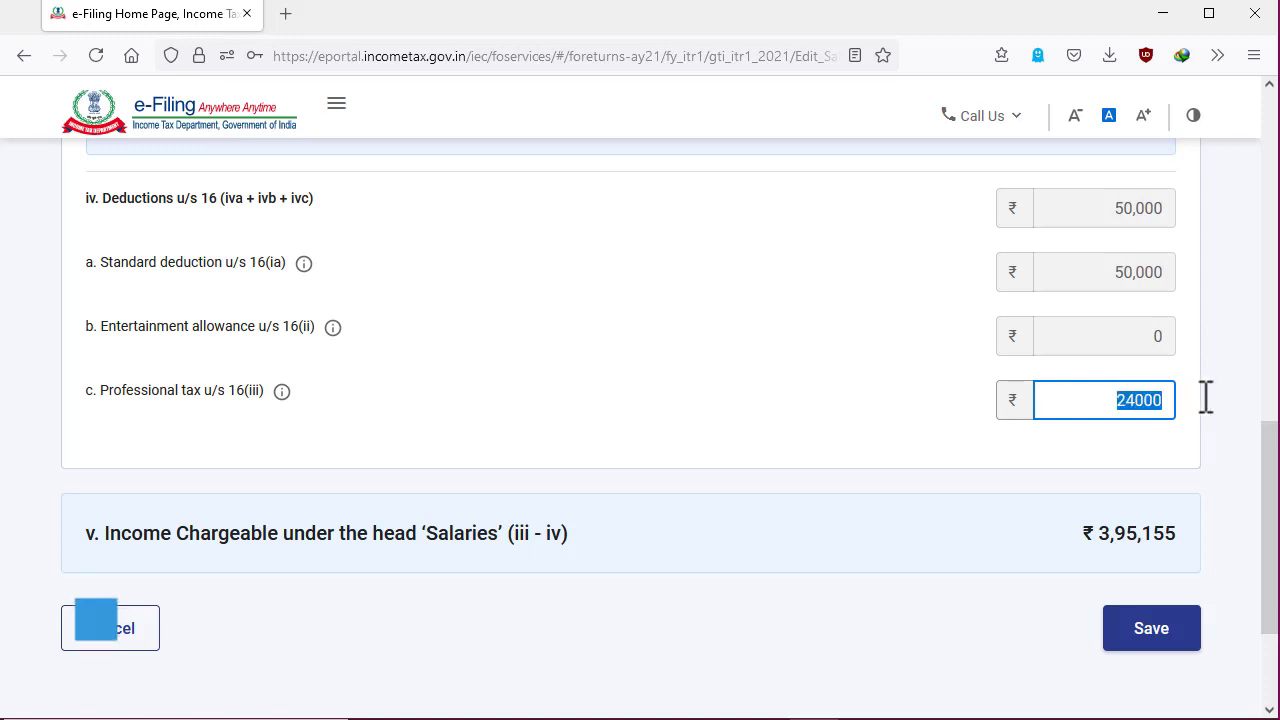
text(0)
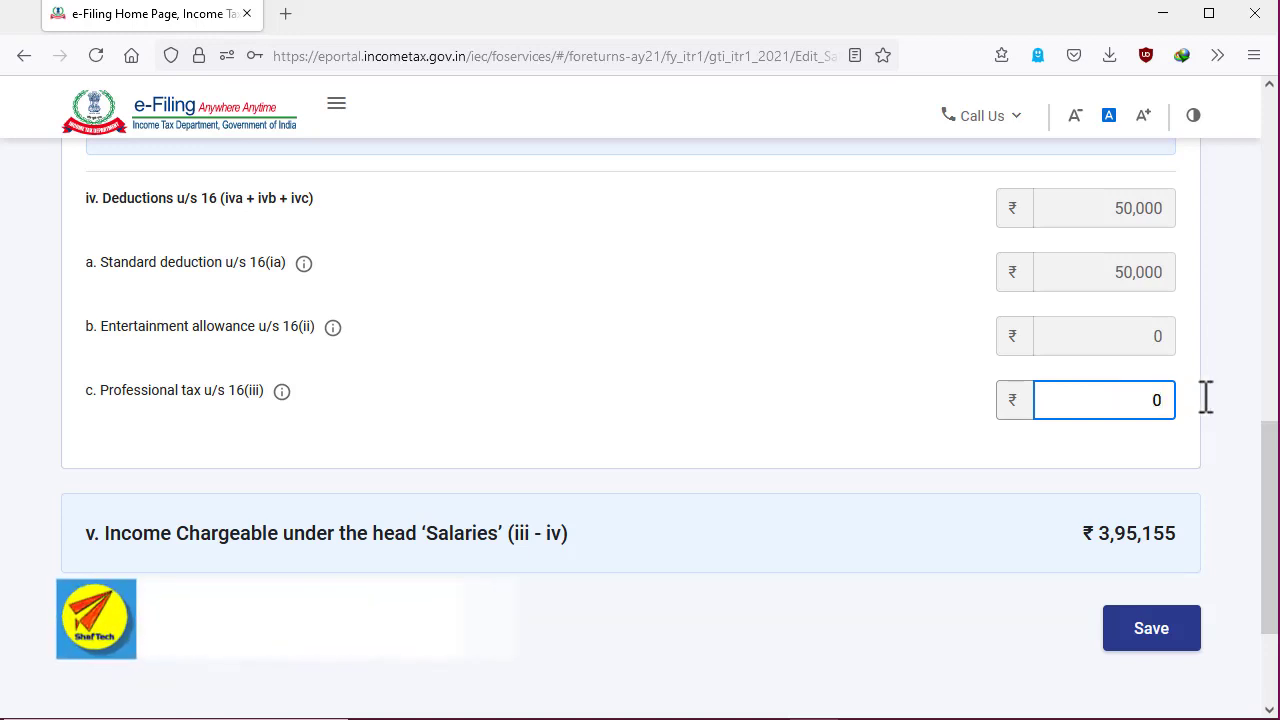
click(736, 424)
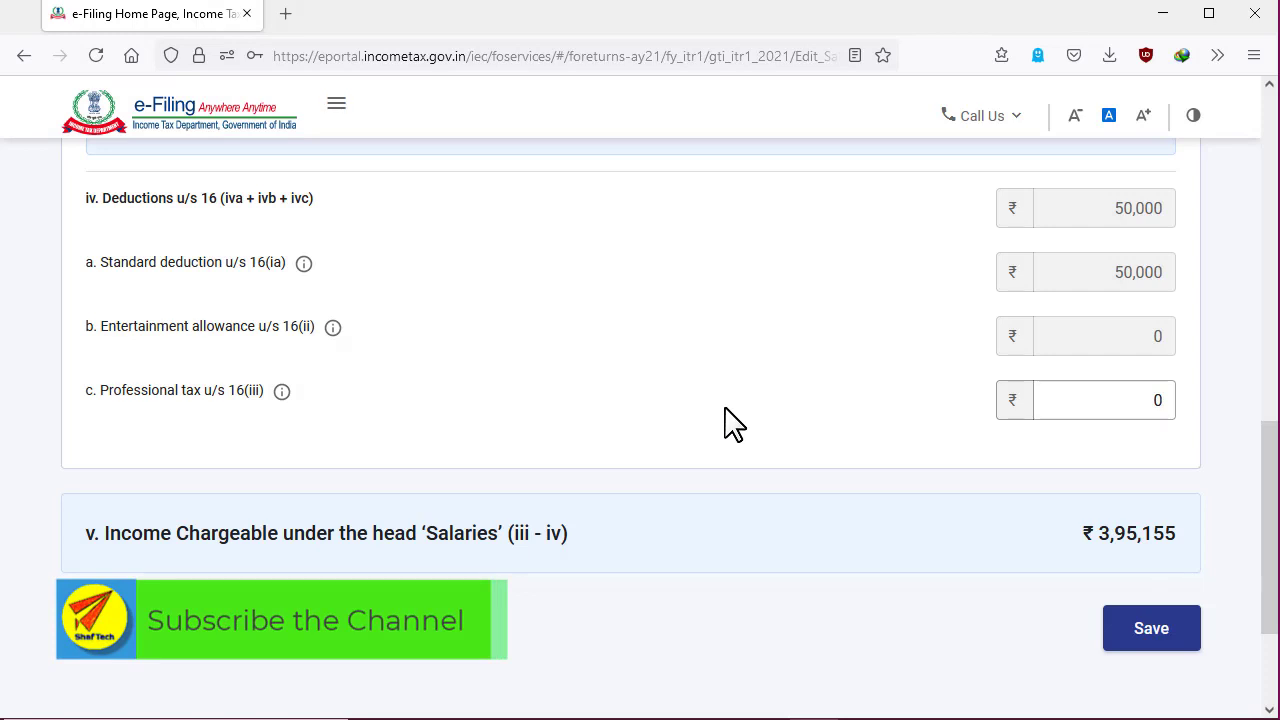
click(1151, 412)
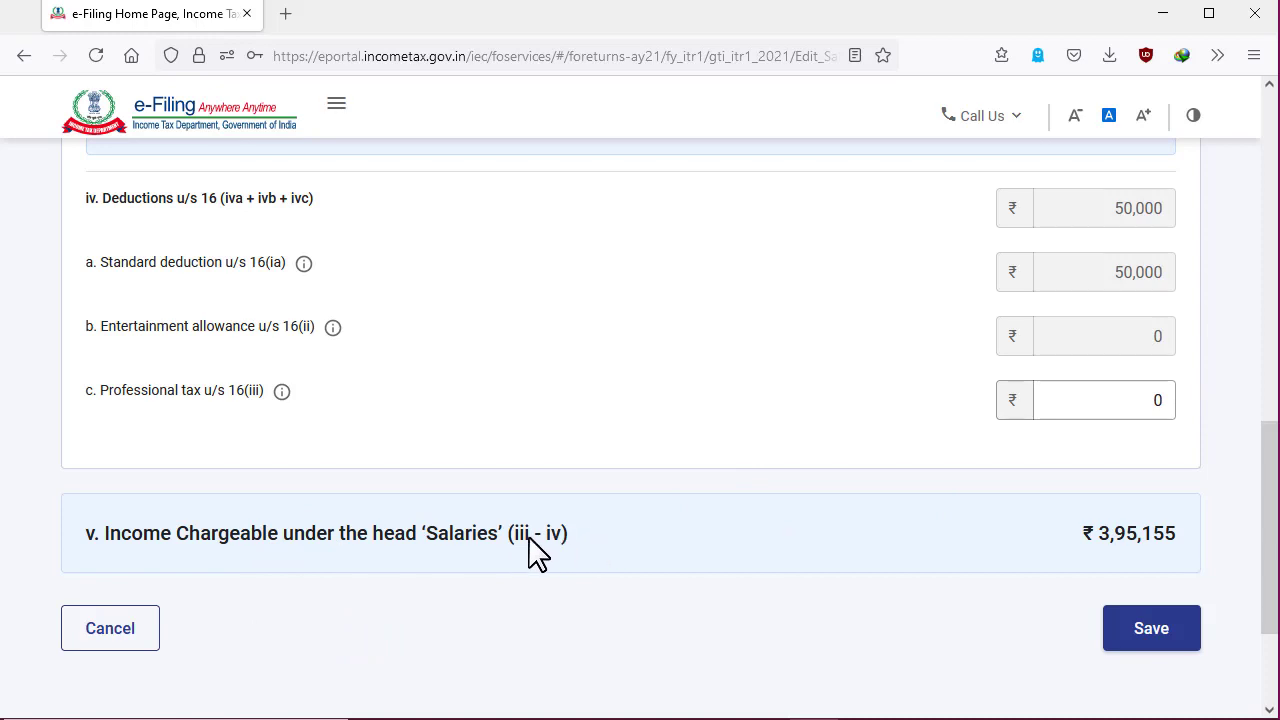
Step: Recheck the gross salary, exempt allowances and section 16 deductions, and save the Income from Salary details
scroll(803, 486, up, 4)
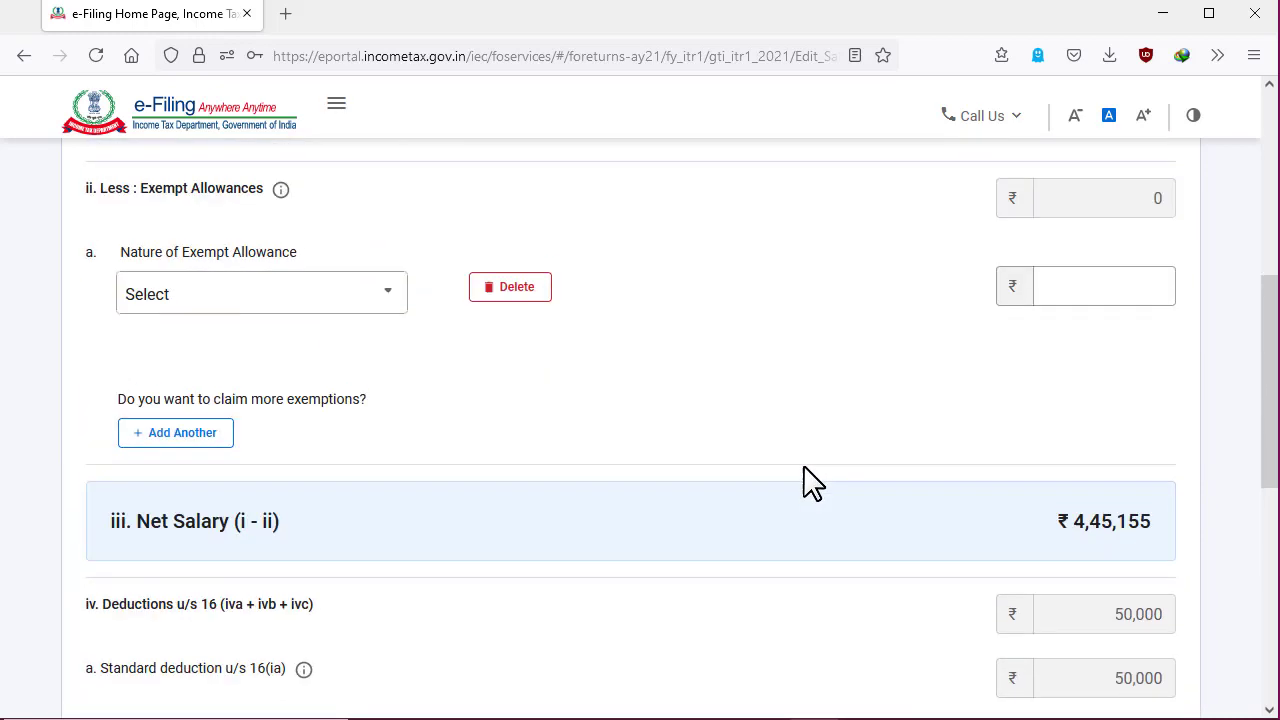
scroll(1008, 350, up, 2)
scroll(1043, 300, up, 1)
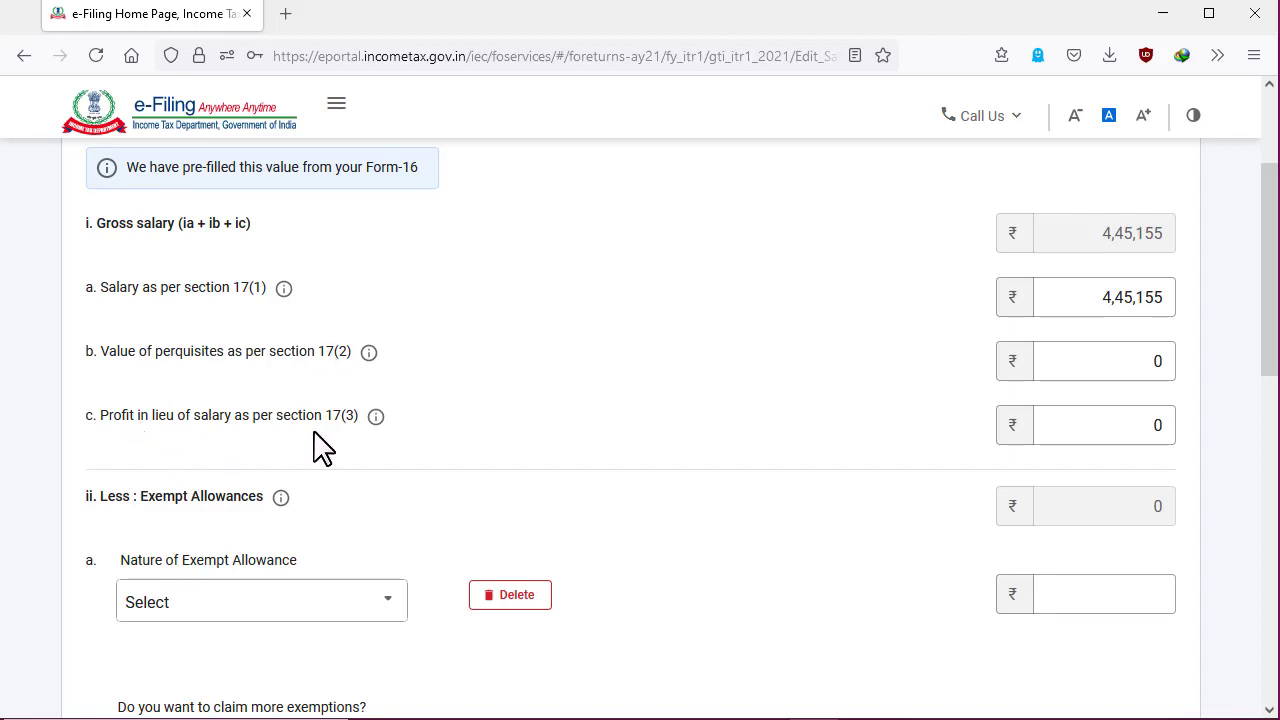
scroll(815, 428, down, 3)
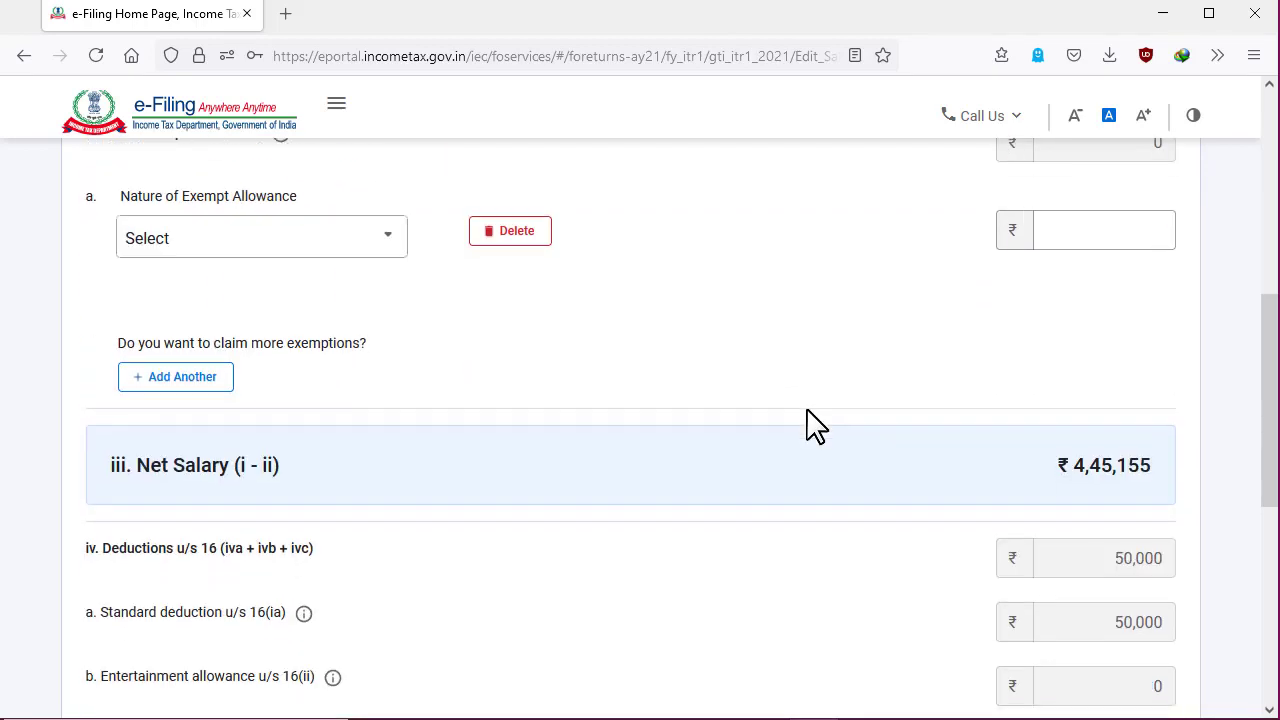
scroll(815, 428, up, 1)
scroll(815, 428, down, 3)
scroll(812, 426, down, 1)
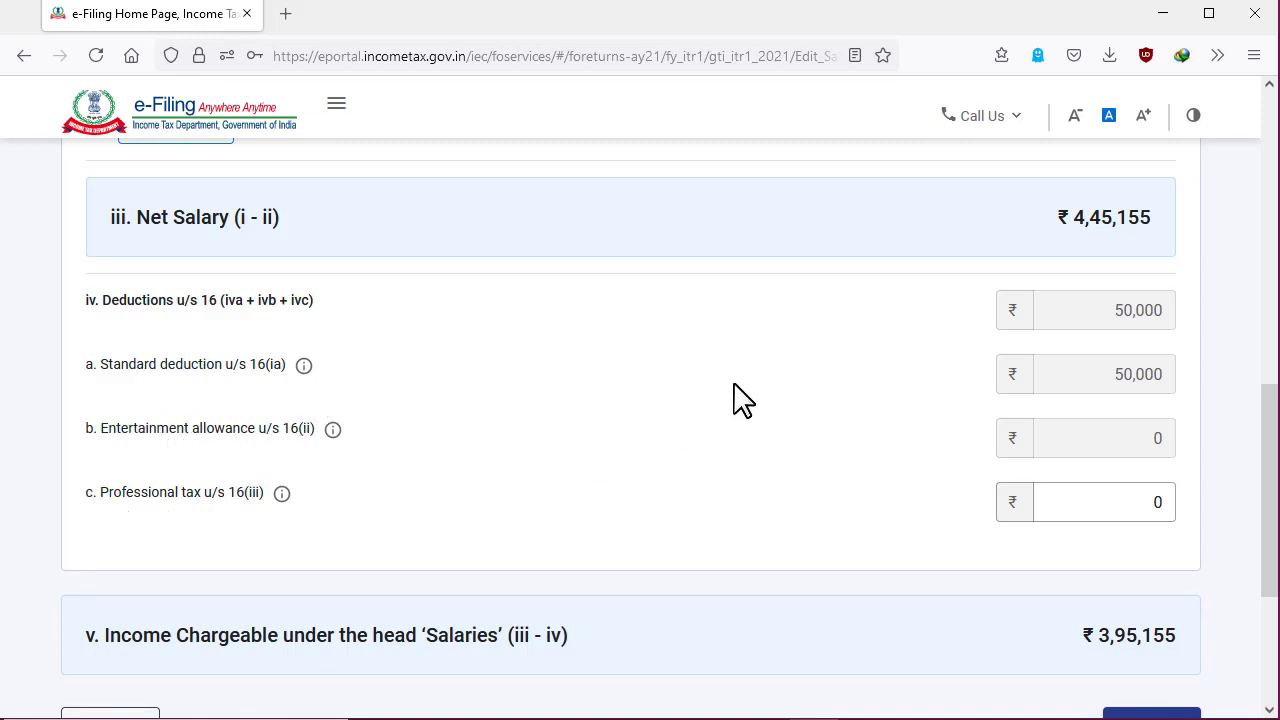
scroll(760, 371, down, 2)
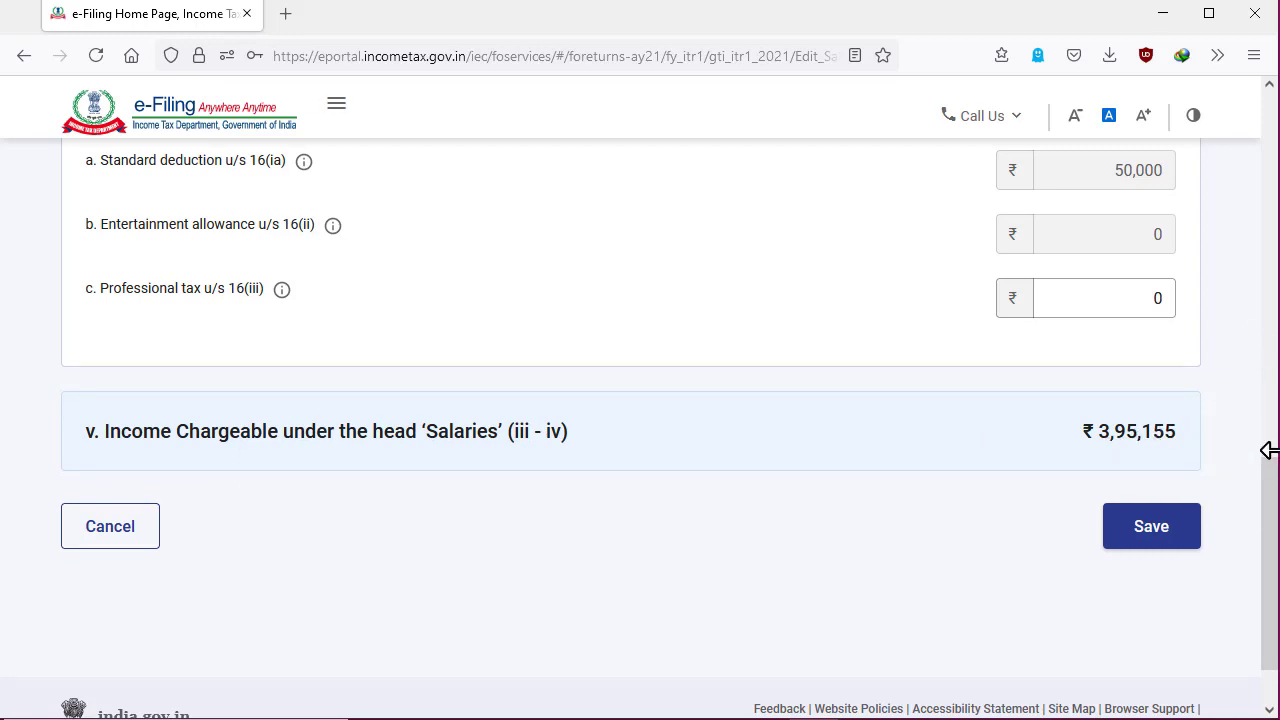
click(1166, 537)
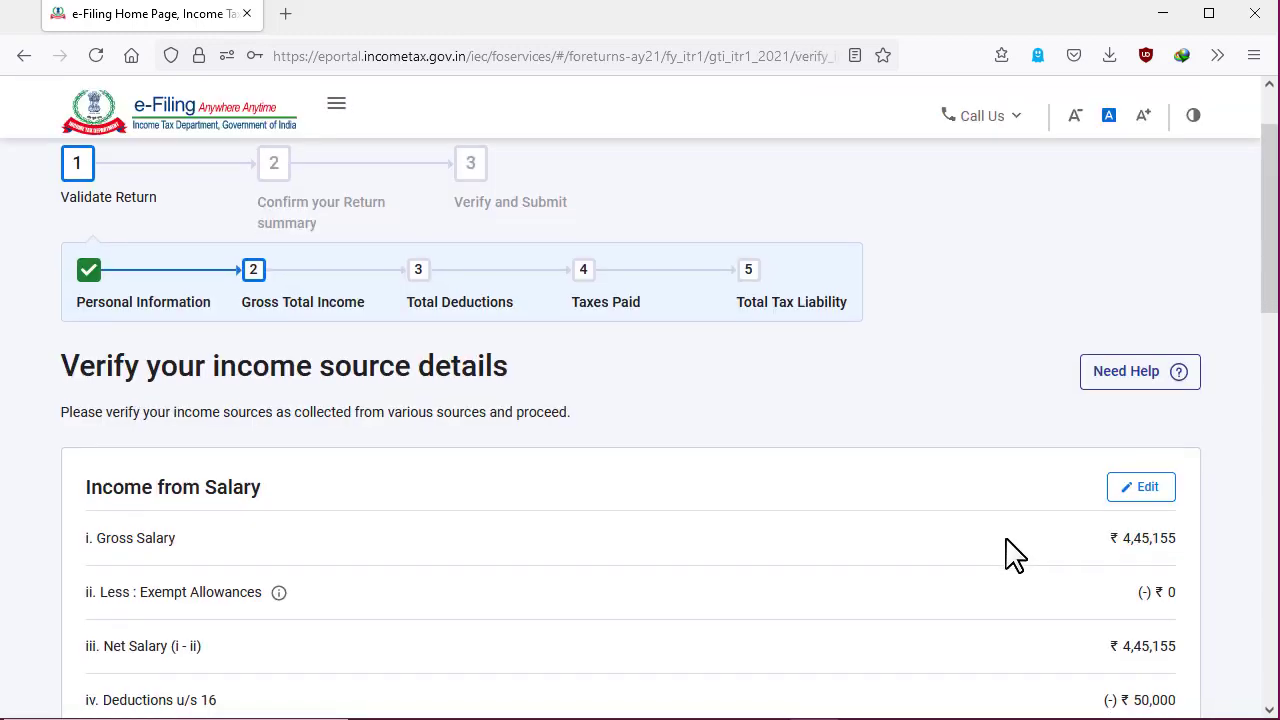
Step: Start adding the breakup for Income from House Property and set the type of house property to Self Occupied
scroll(1006, 563, down, 3)
scroll(1052, 320, down, 3)
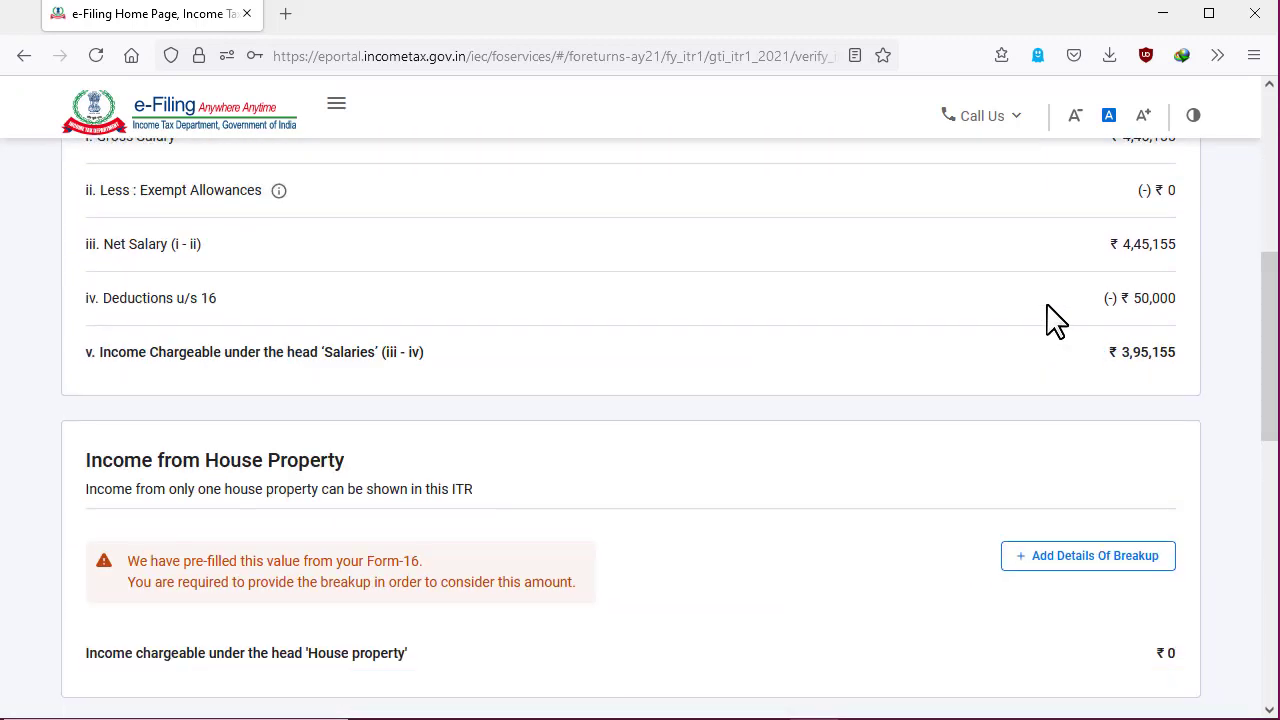
scroll(1055, 314, up, 3)
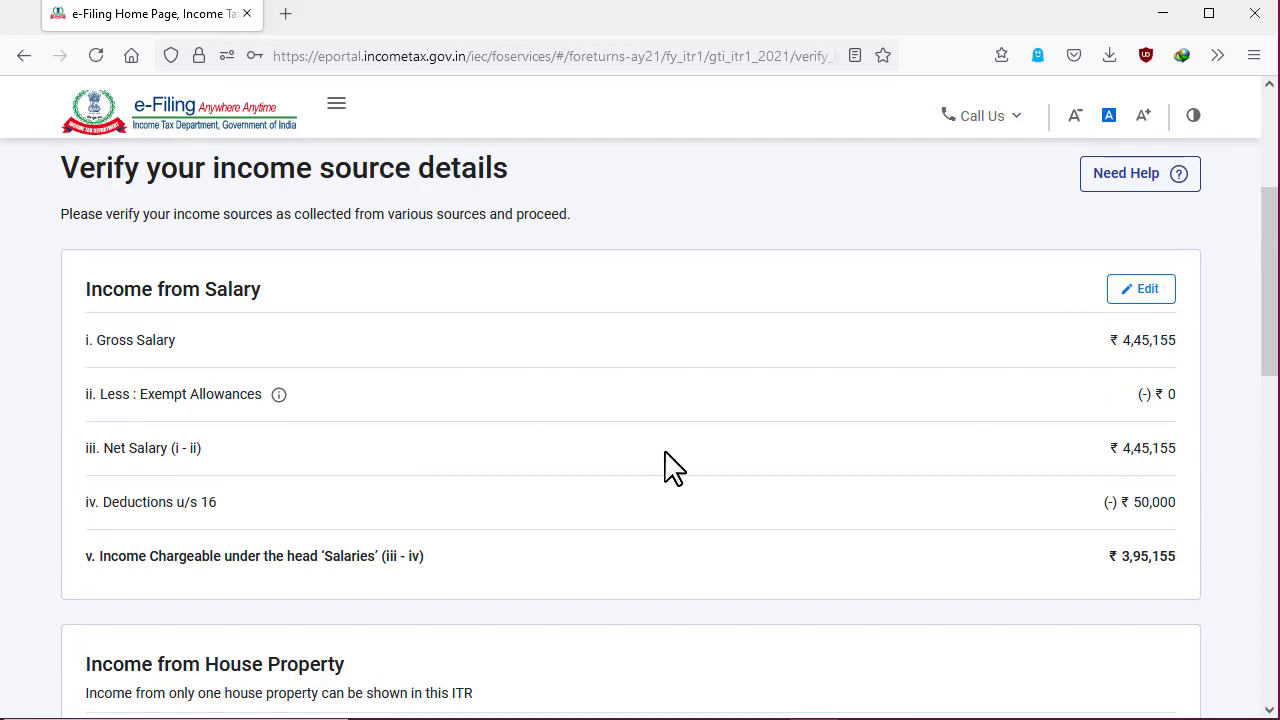
scroll(670, 465, down, 2)
scroll(714, 423, up, 2)
scroll(727, 437, down, 3)
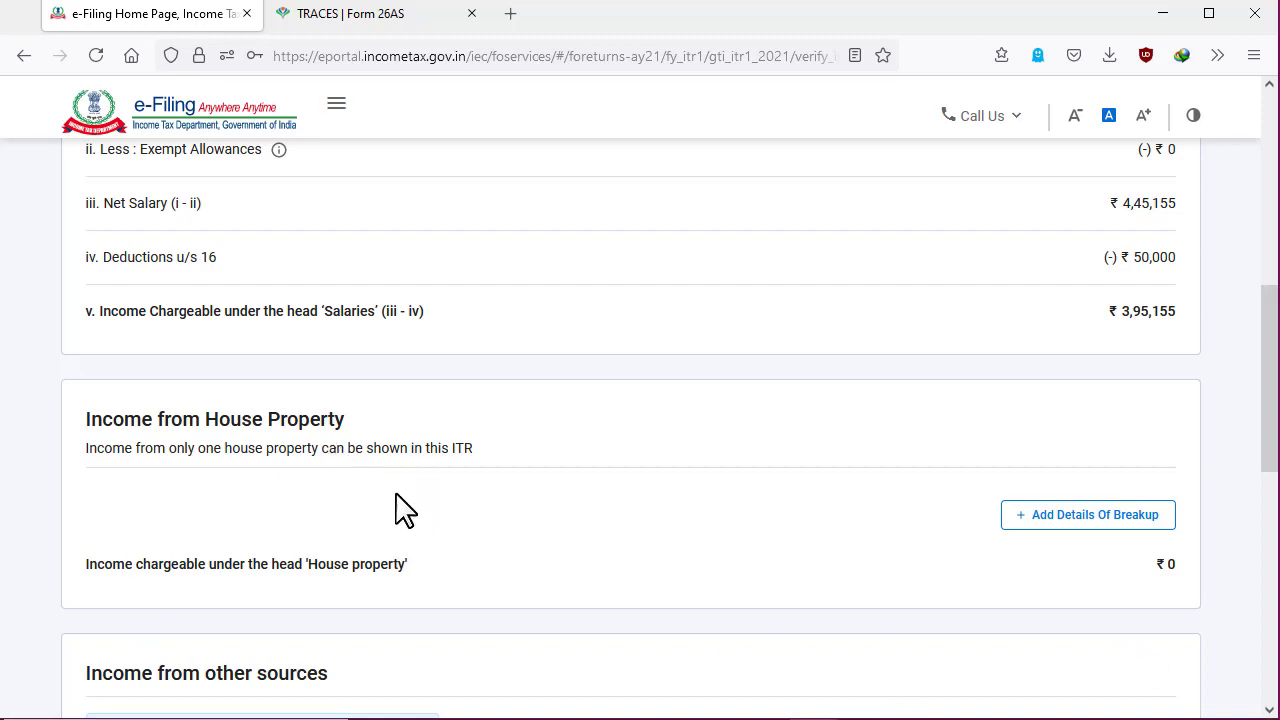
click(1120, 527)
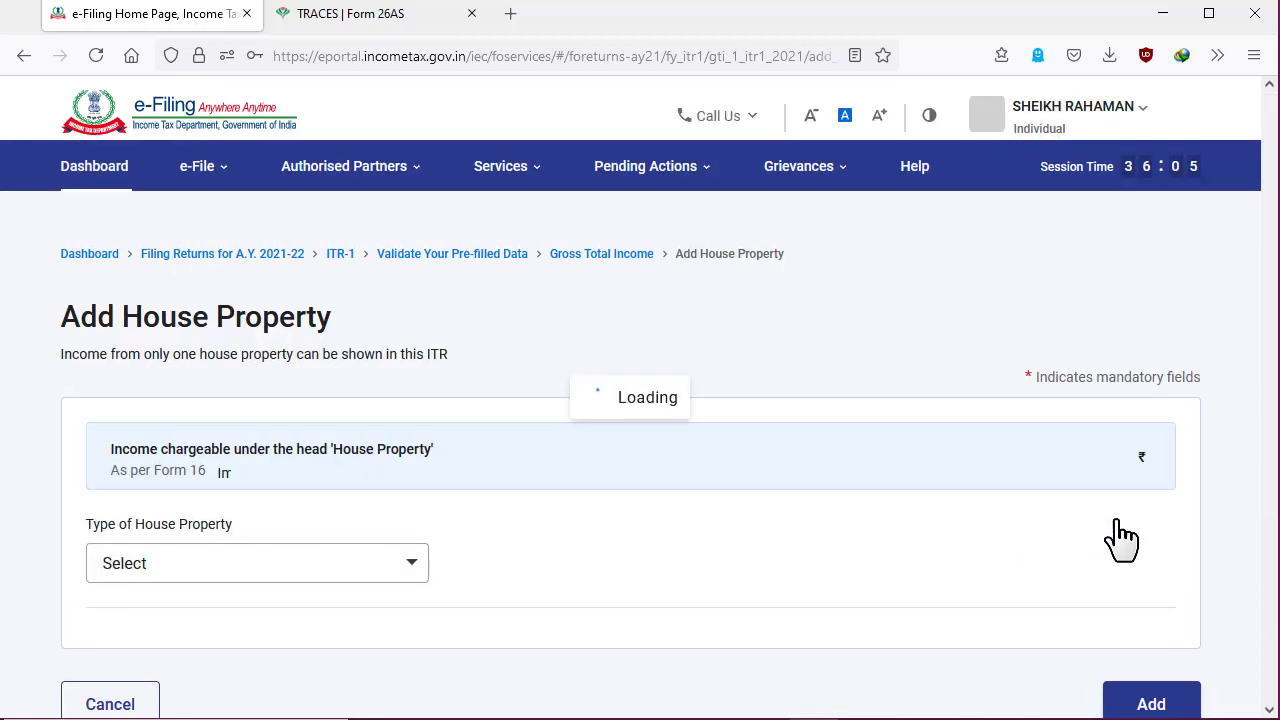
scroll(443, 486, down, 5)
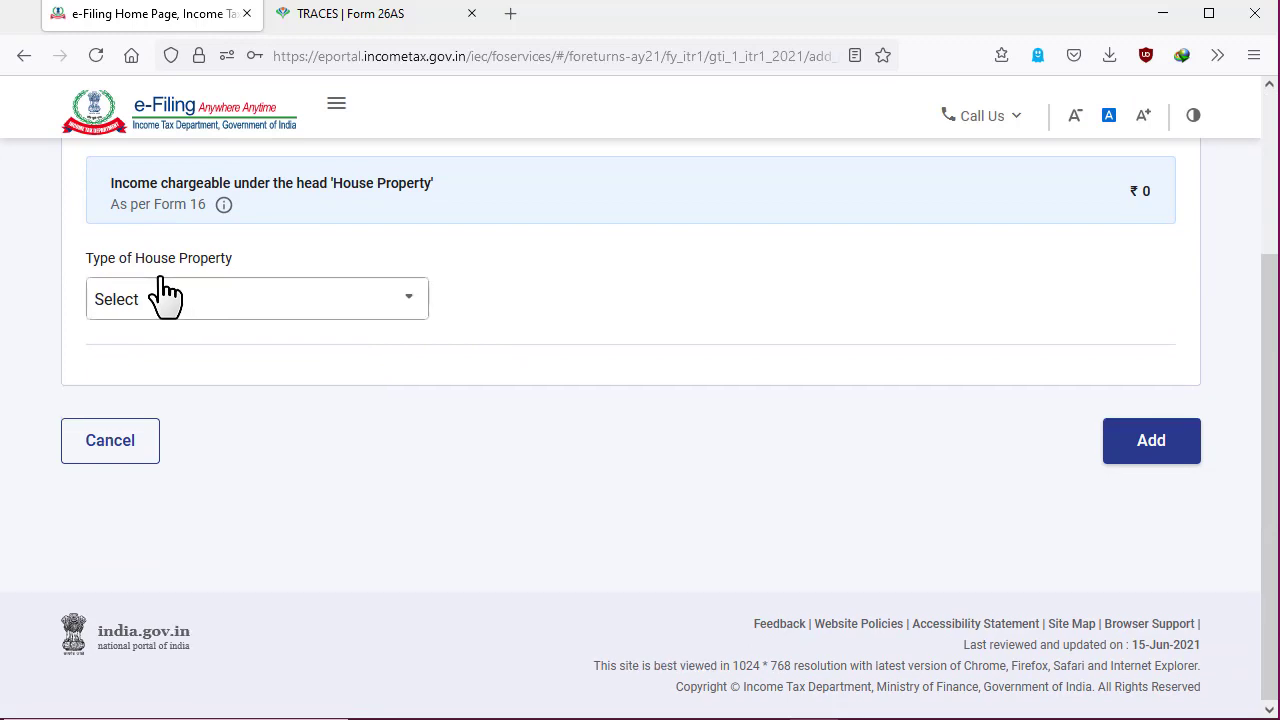
click(362, 312)
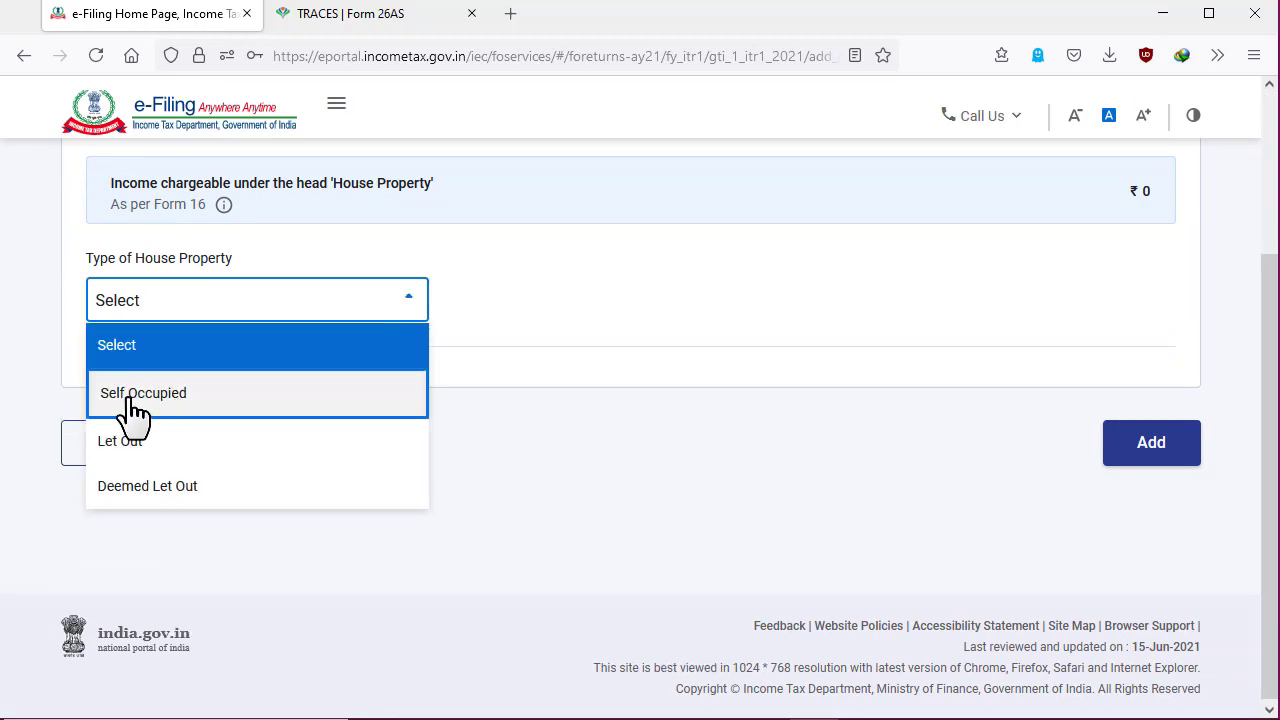
click(185, 403)
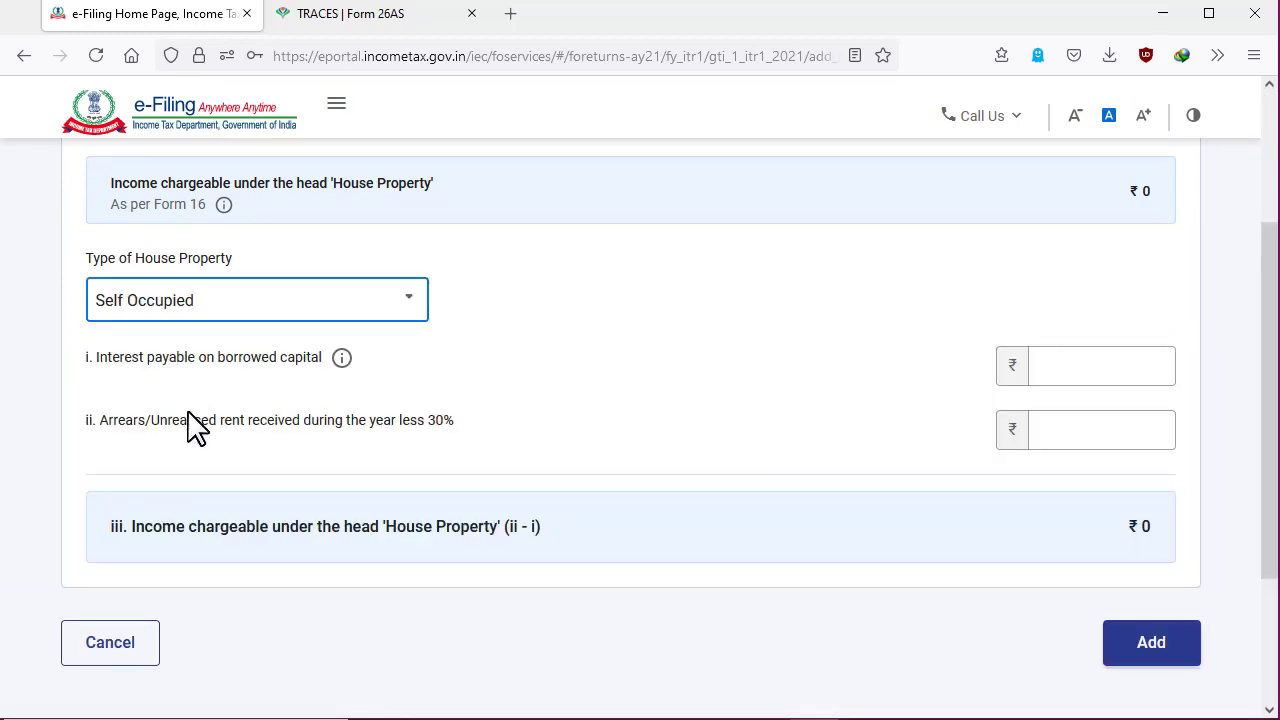
click(316, 310)
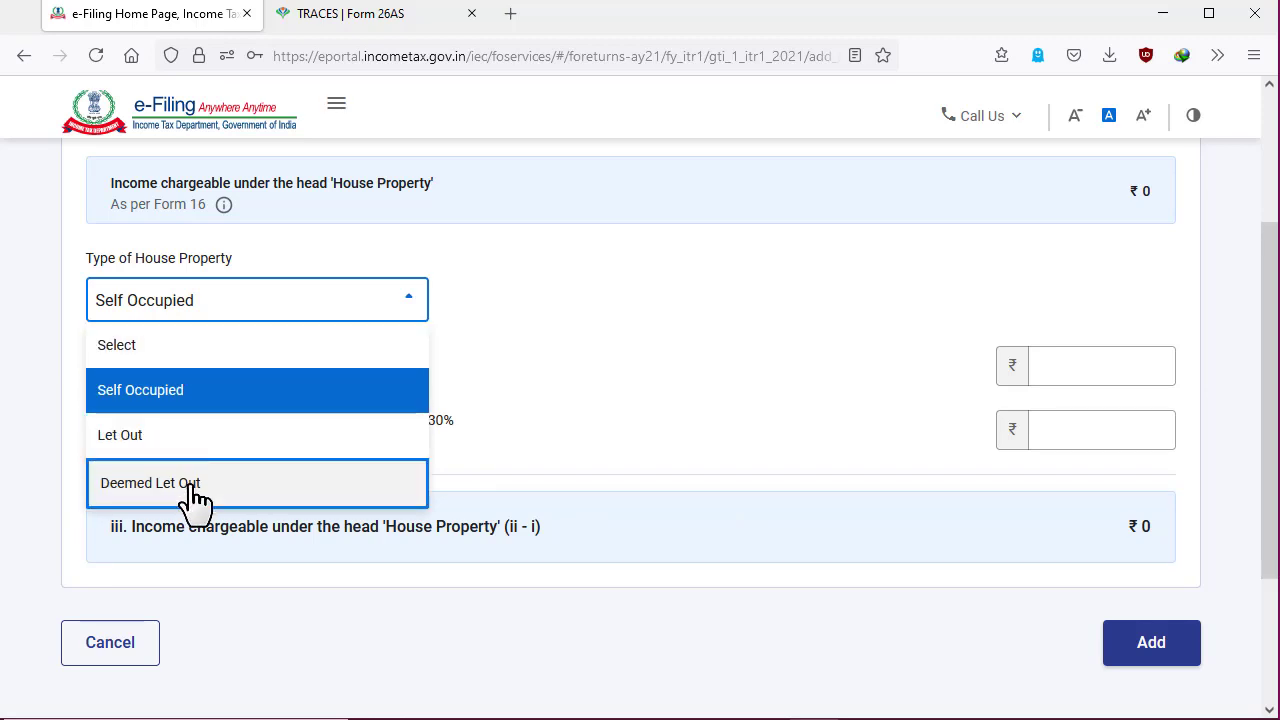
click(229, 400)
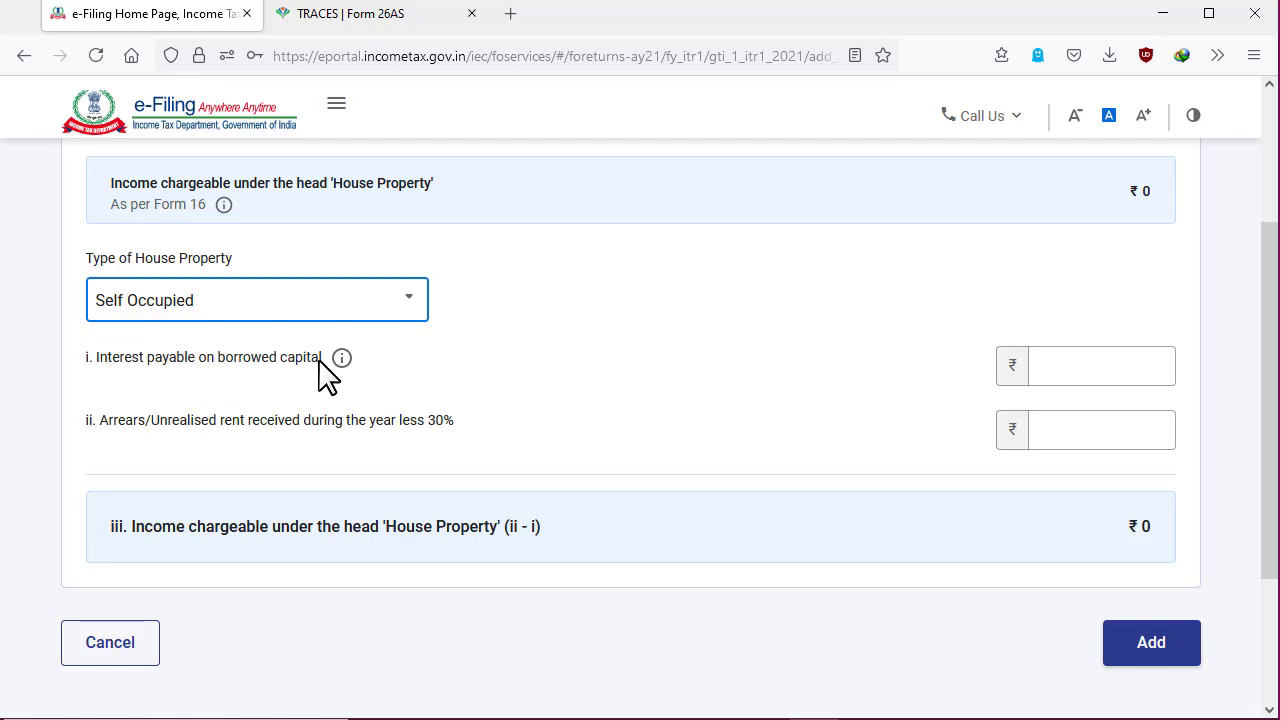
Step: Enter 115000 as interest payable on borrowed capital, leave the arrears/unrealised rent empty, and add the house property
click(1078, 366)
text(1)
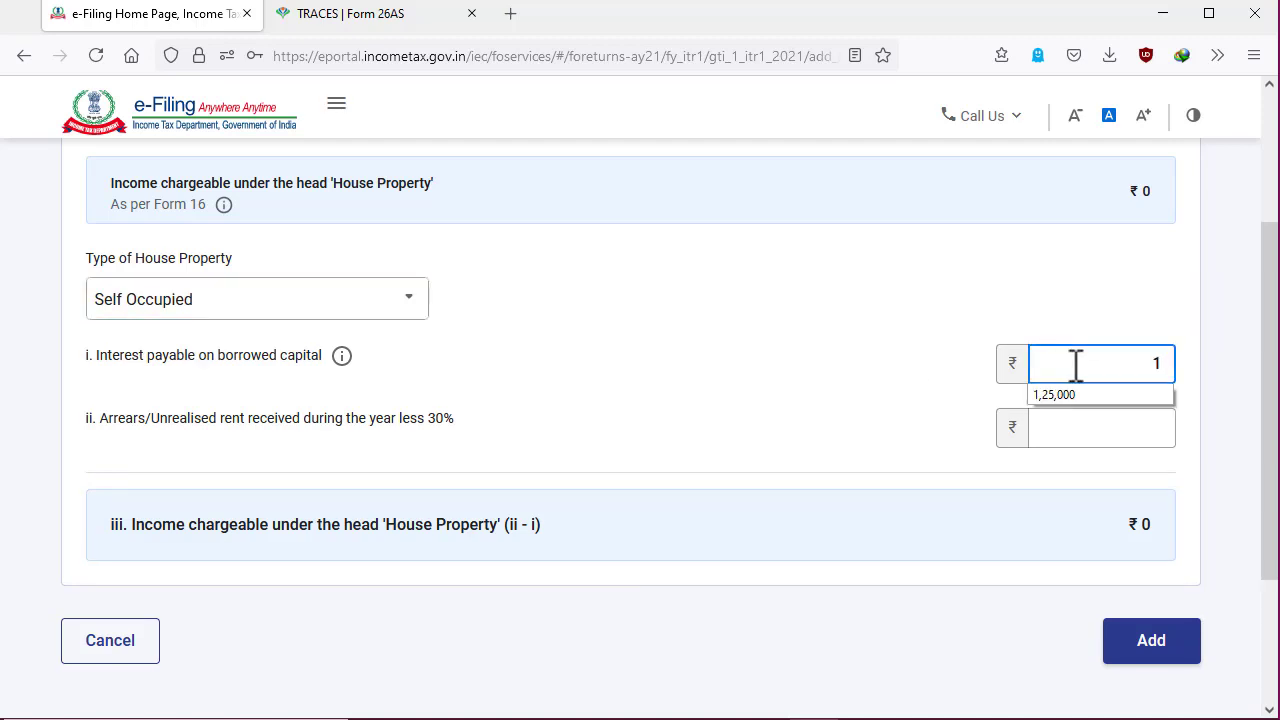
text(15000)
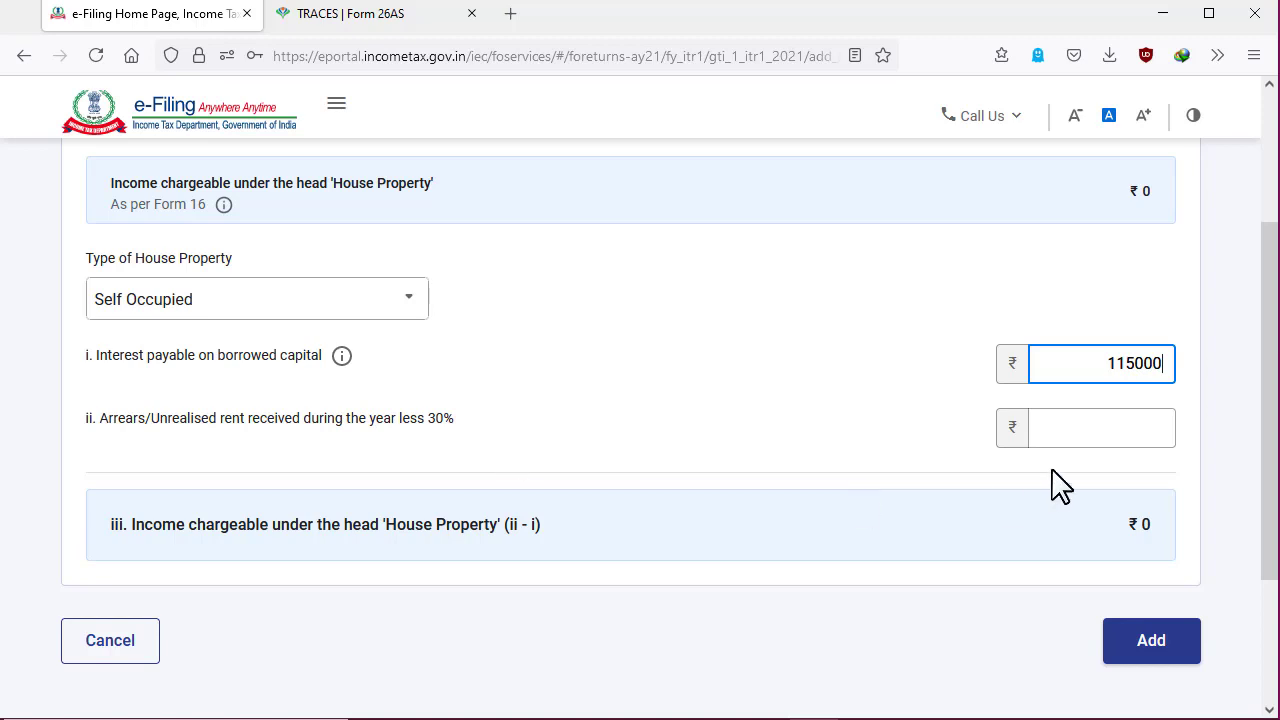
click(1075, 435)
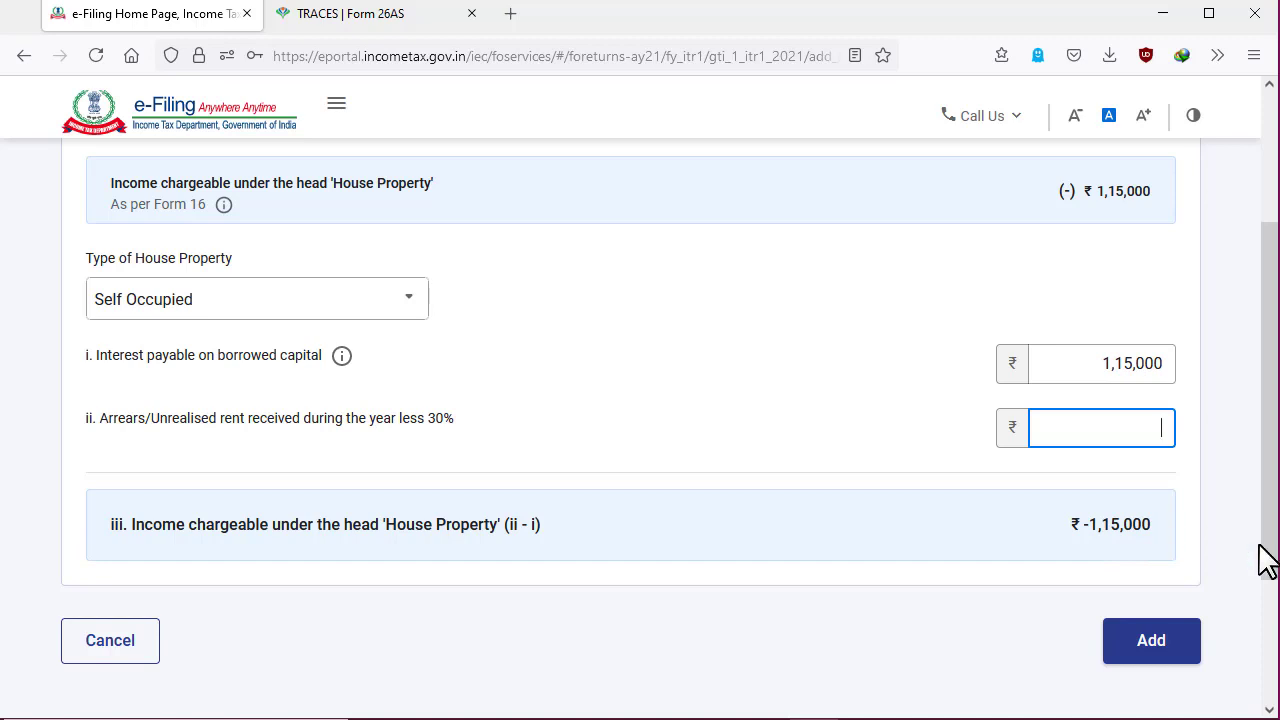
click(1152, 641)
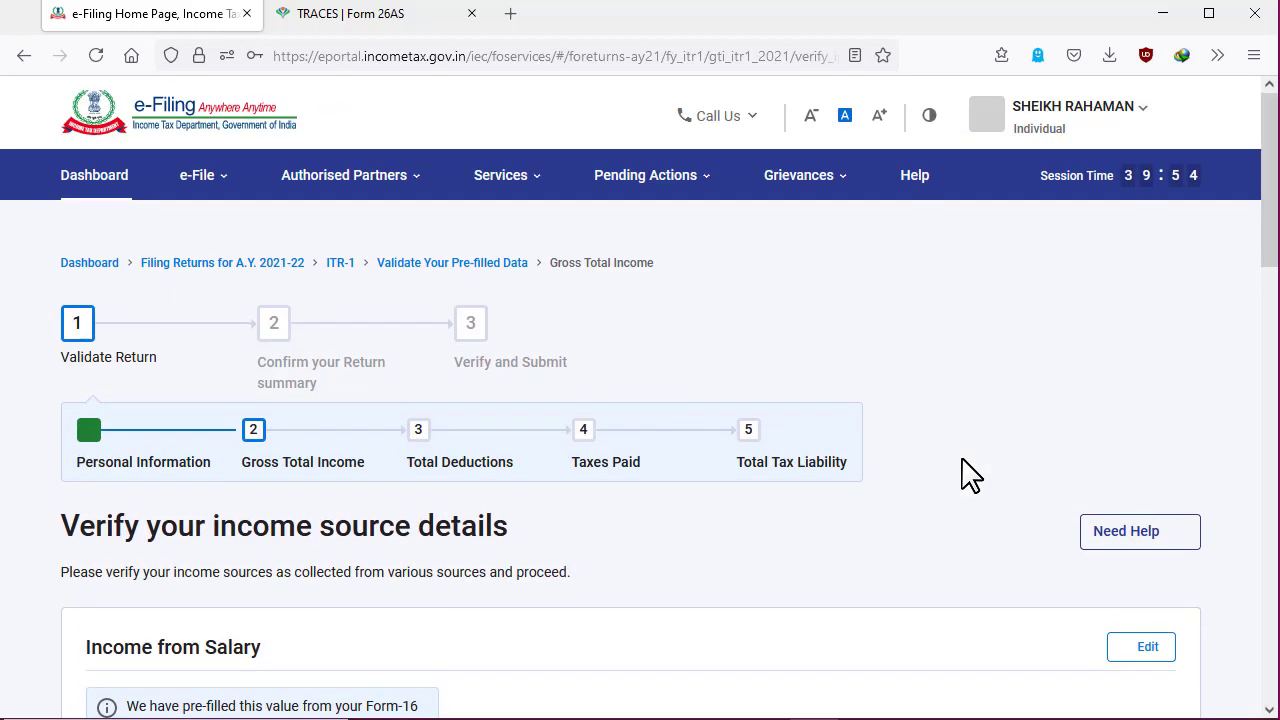
Step: Check the added self-occupied house property entry and delete it from Income from House Property
scroll(962, 459, down, 4)
scroll(962, 470, down, 4)
scroll(962, 470, up, 1)
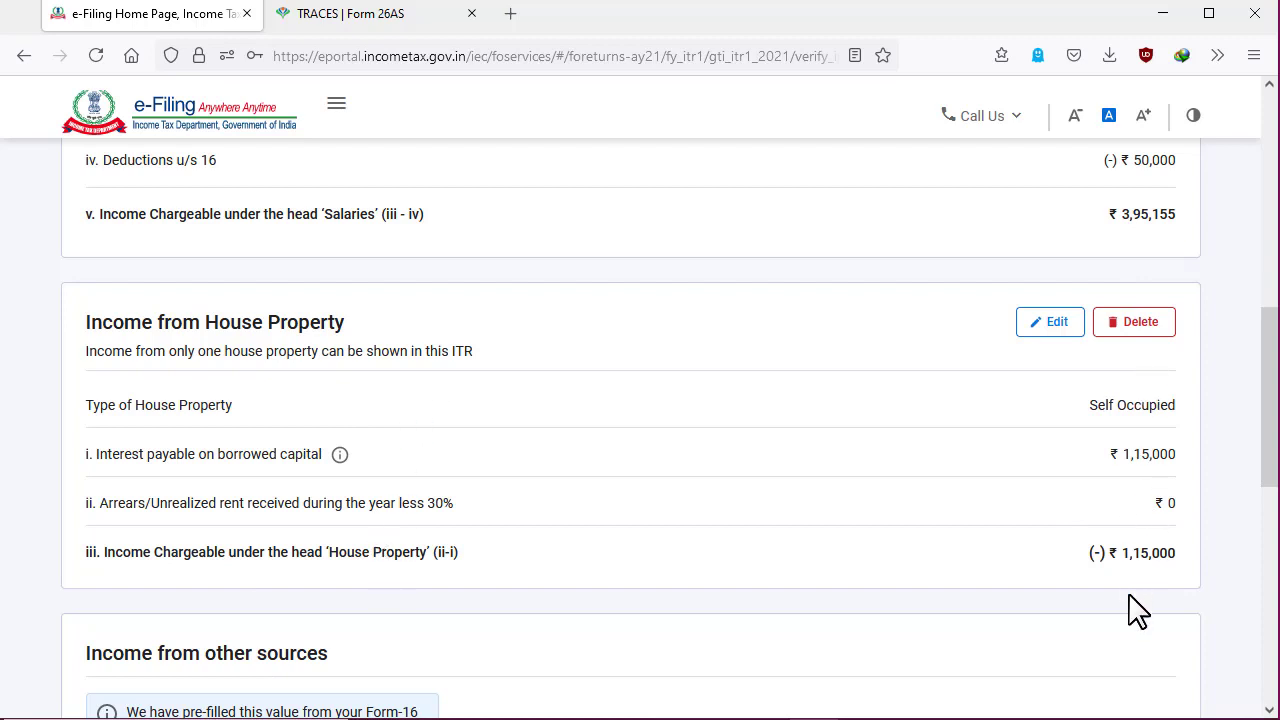
click(1055, 328)
click(1137, 320)
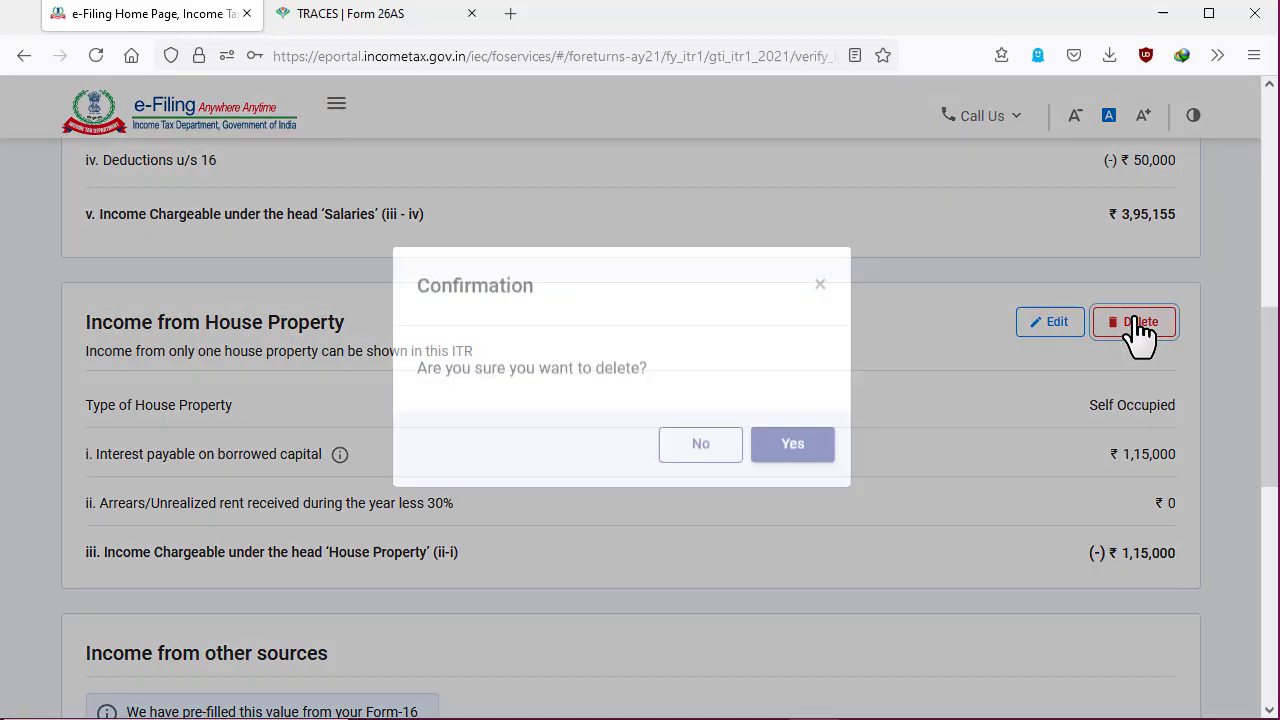
click(697, 476)
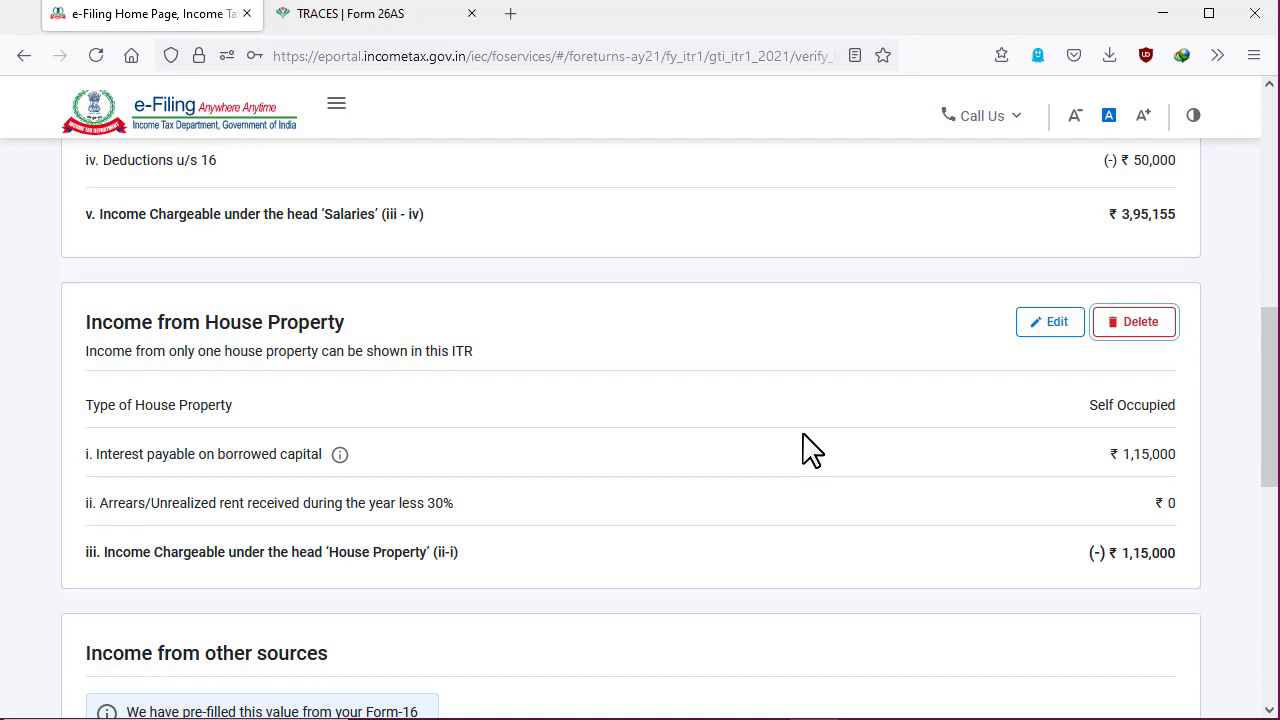
Step: Start adding income from other sources and answer Yes to interest income from deposits in Bank / Post Office / Cooperative Society
scroll(810, 450, down, 1)
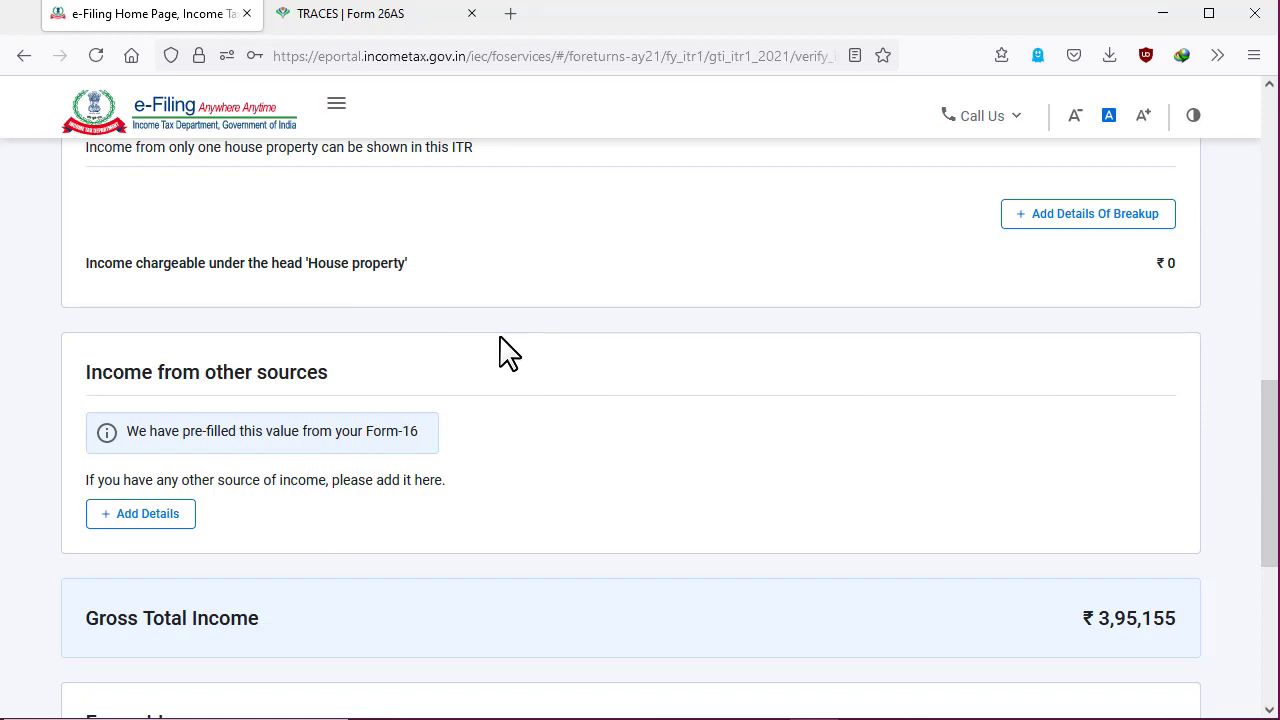
click(135, 515)
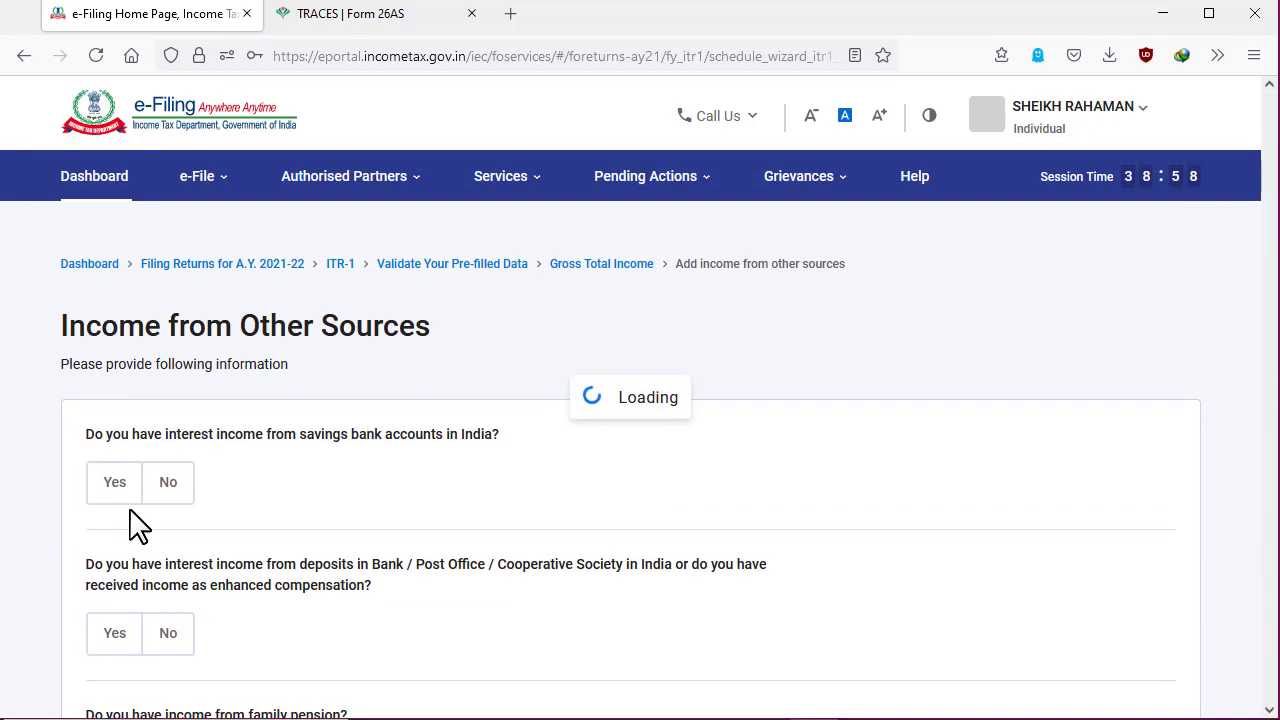
scroll(600, 449, down, 2)
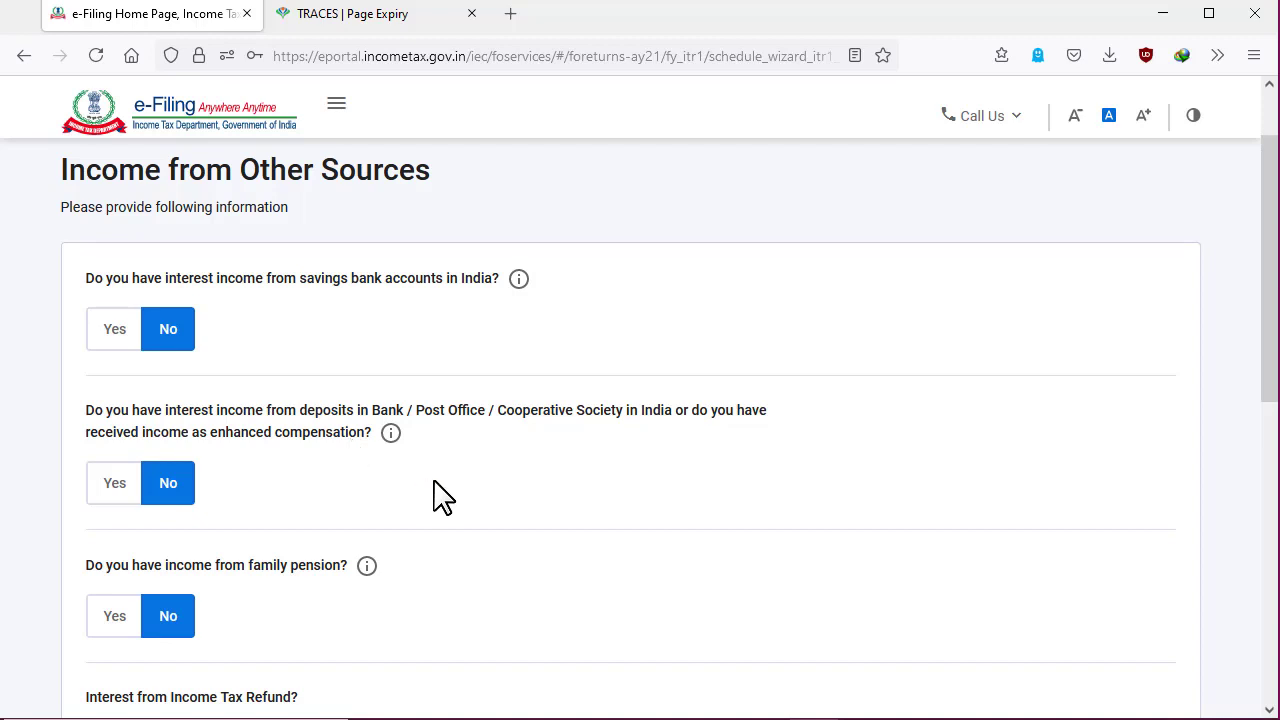
click(110, 492)
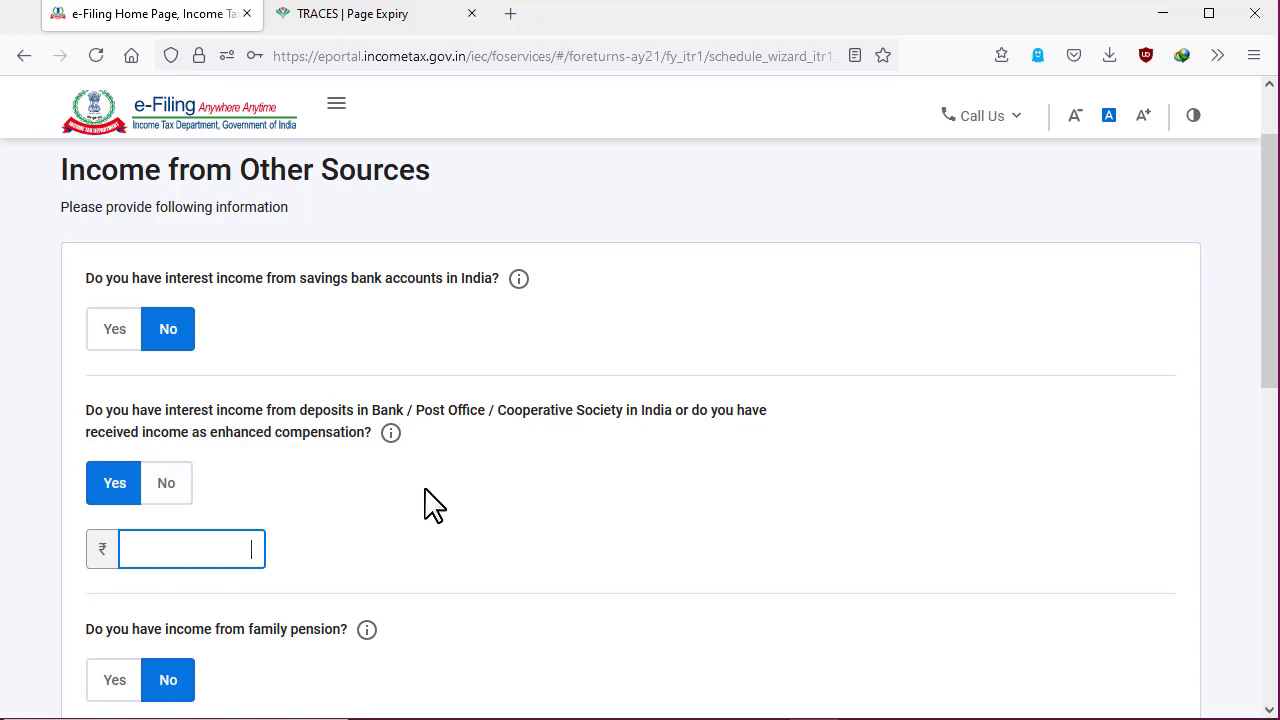
Step: Open the Form 26AS view and confirm the disclaimer to switch to the TRACES website
scroll(424, 505, up, 3)
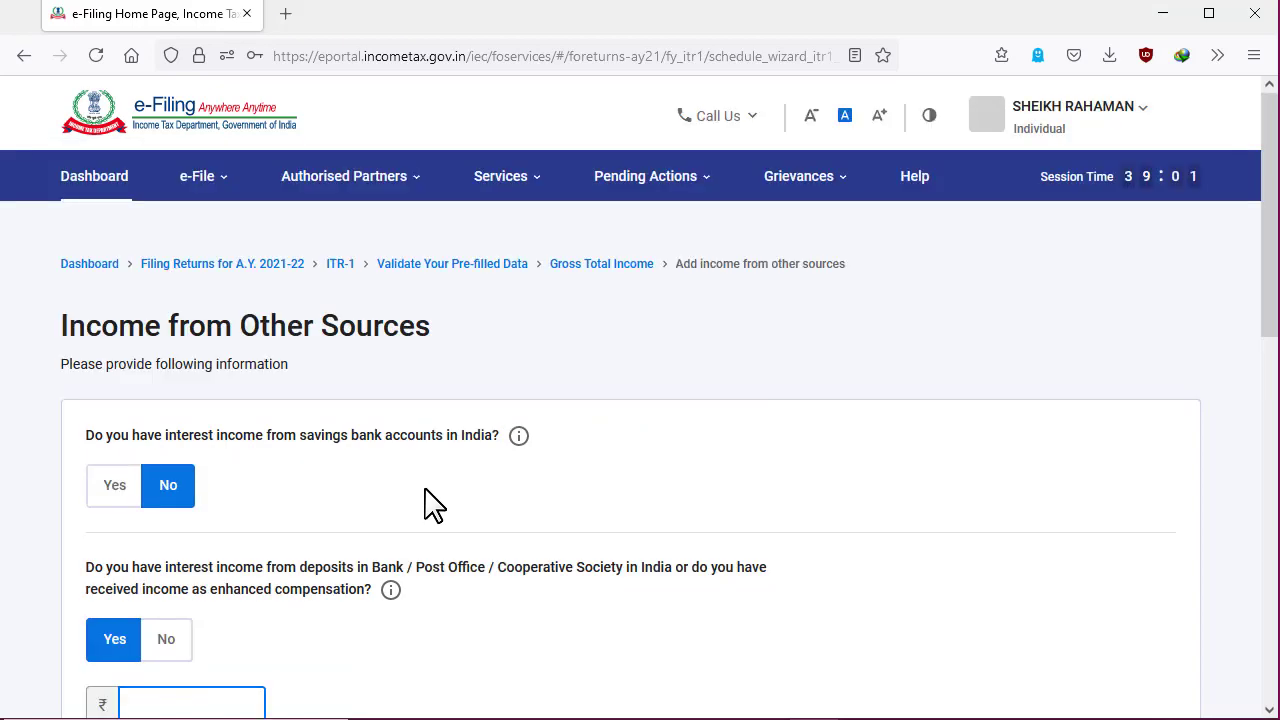
click(234, 178)
mouse_move(231, 240)
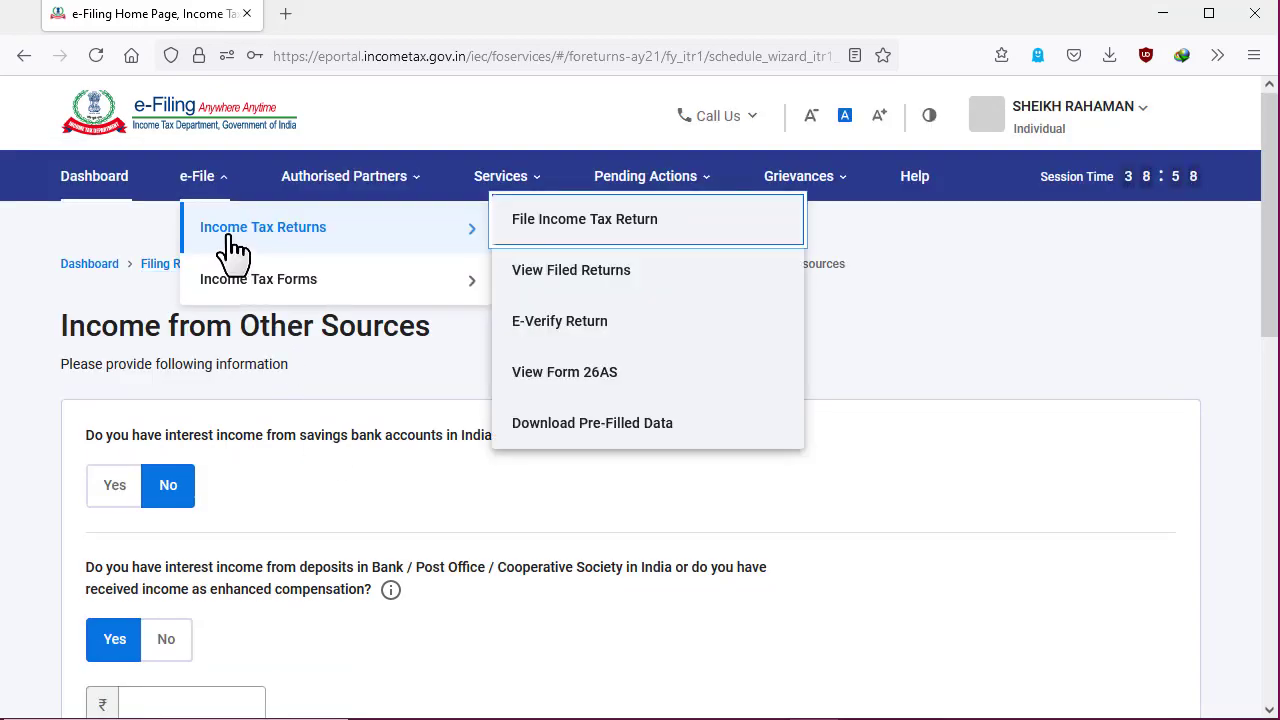
click(568, 374)
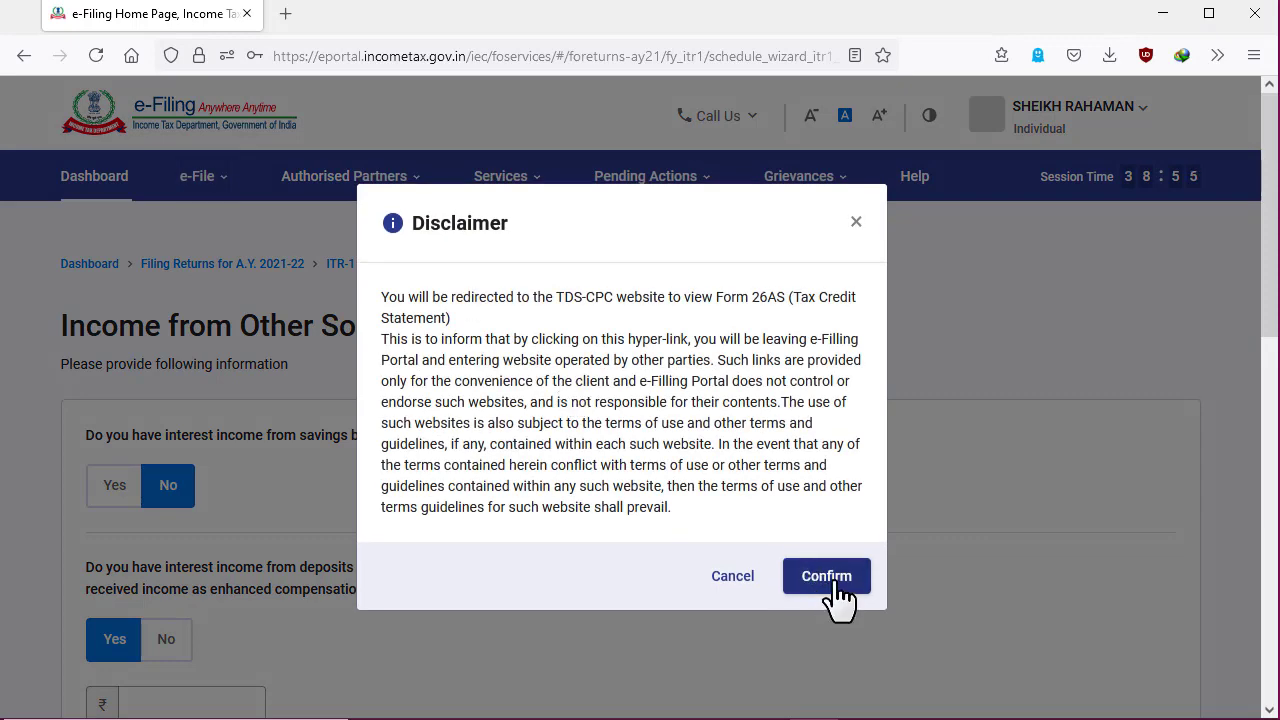
click(833, 580)
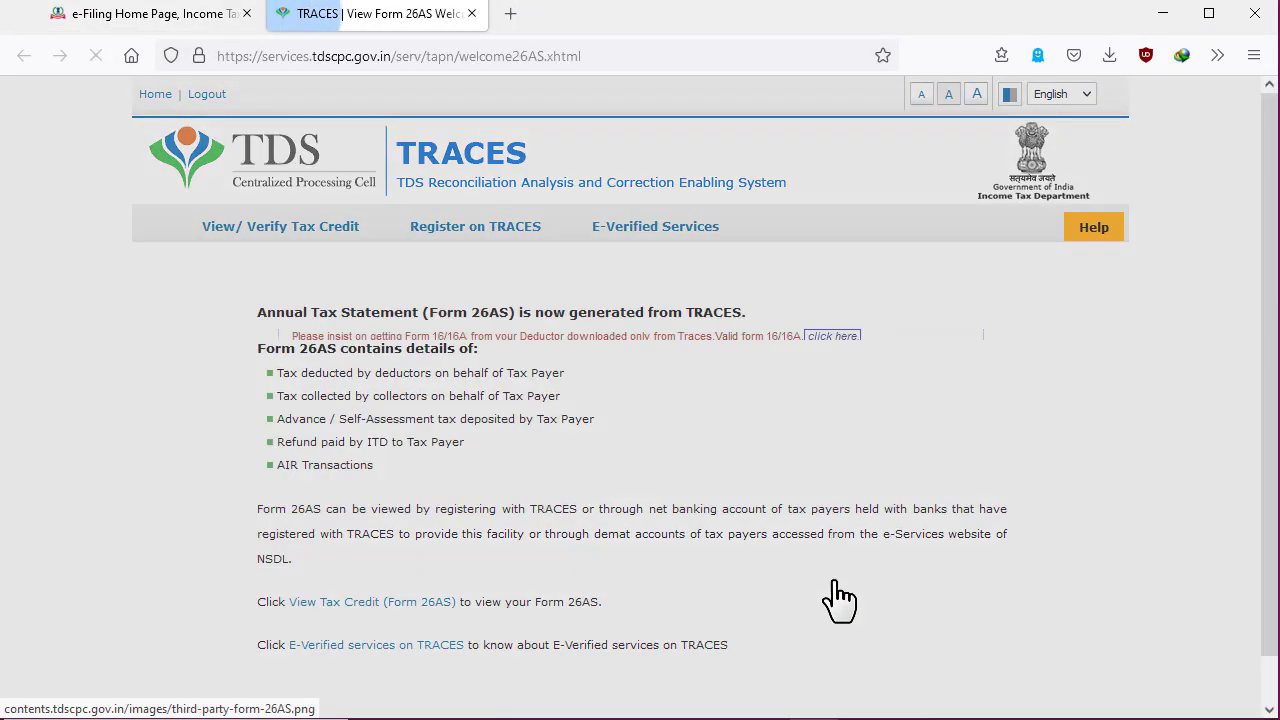
Step: Agree to the usage and acceptance of Form 16/16A generated from TRACES, proceed, and open View Tax Credit (Form 26AS)
click(299, 406)
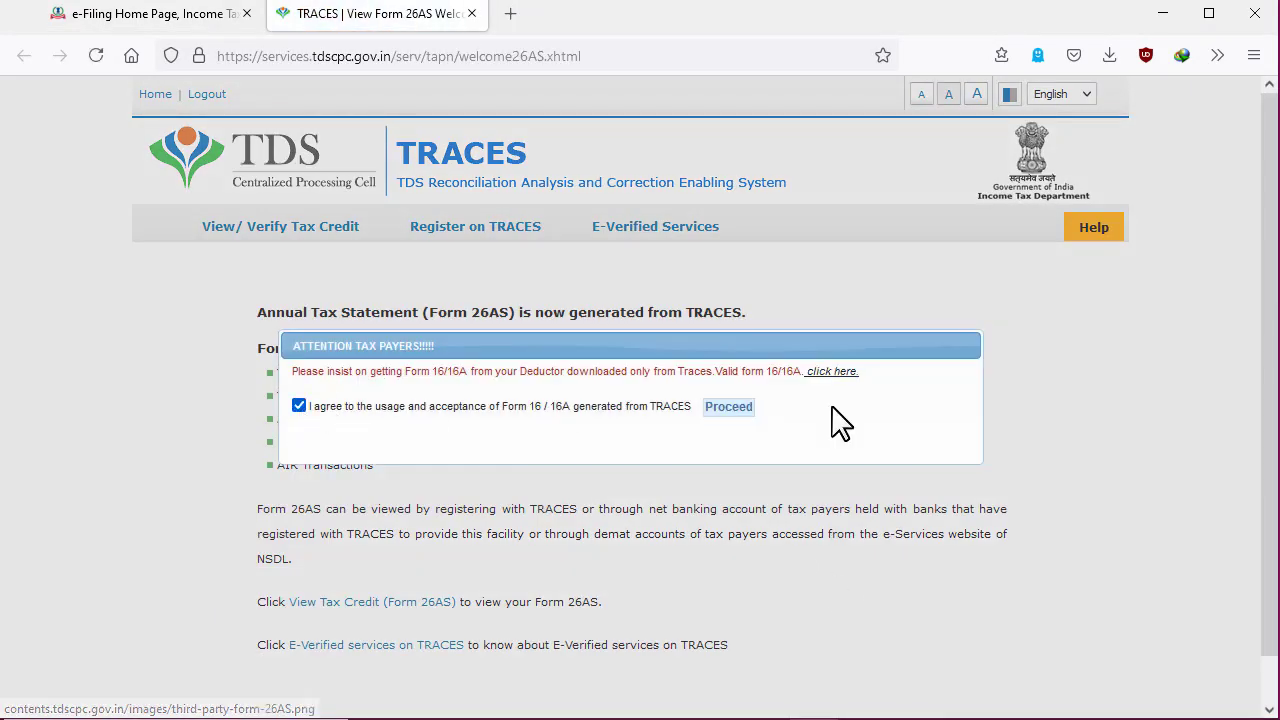
click(728, 406)
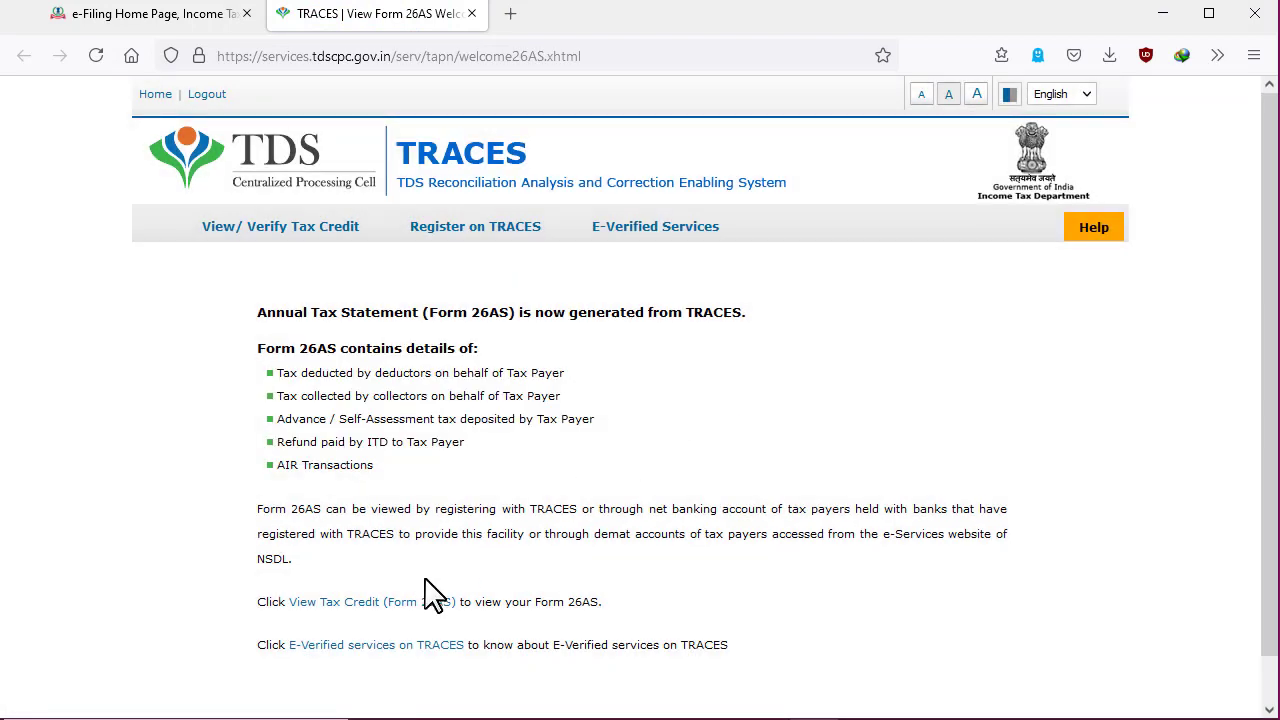
click(305, 602)
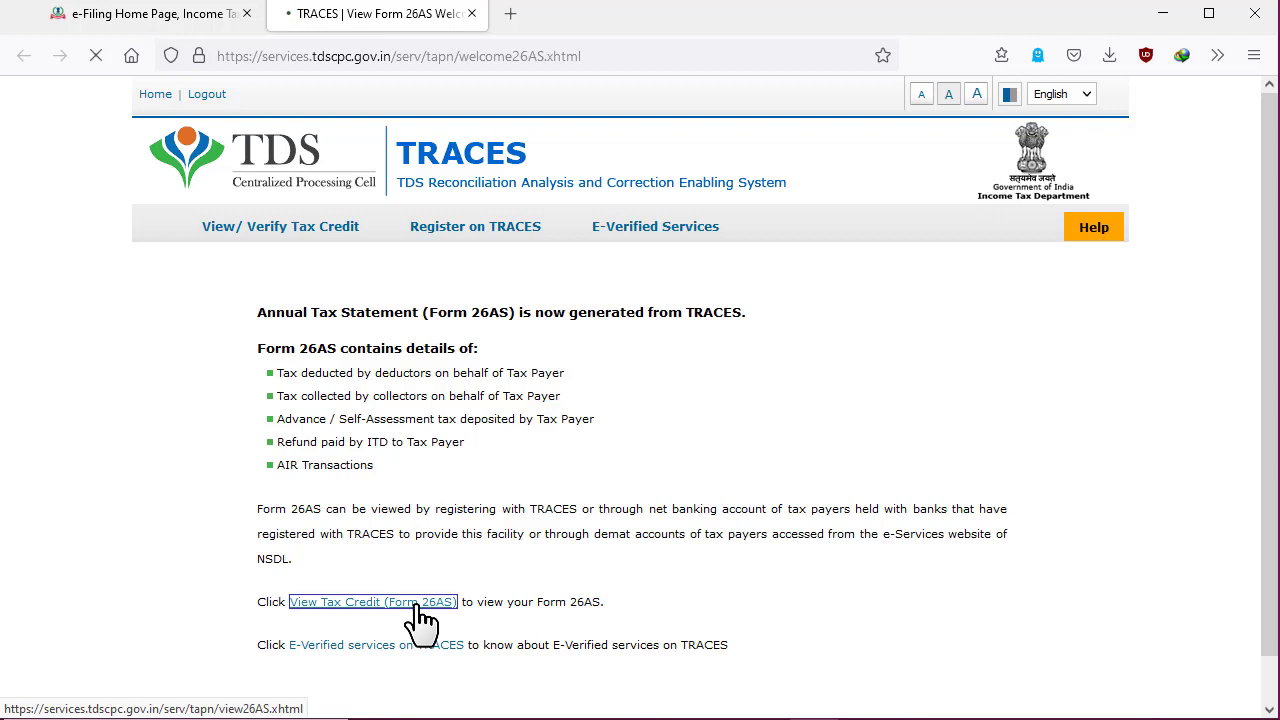
Step: View Form 26AS for assessment year 2021-22 in HTML format
click(709, 361)
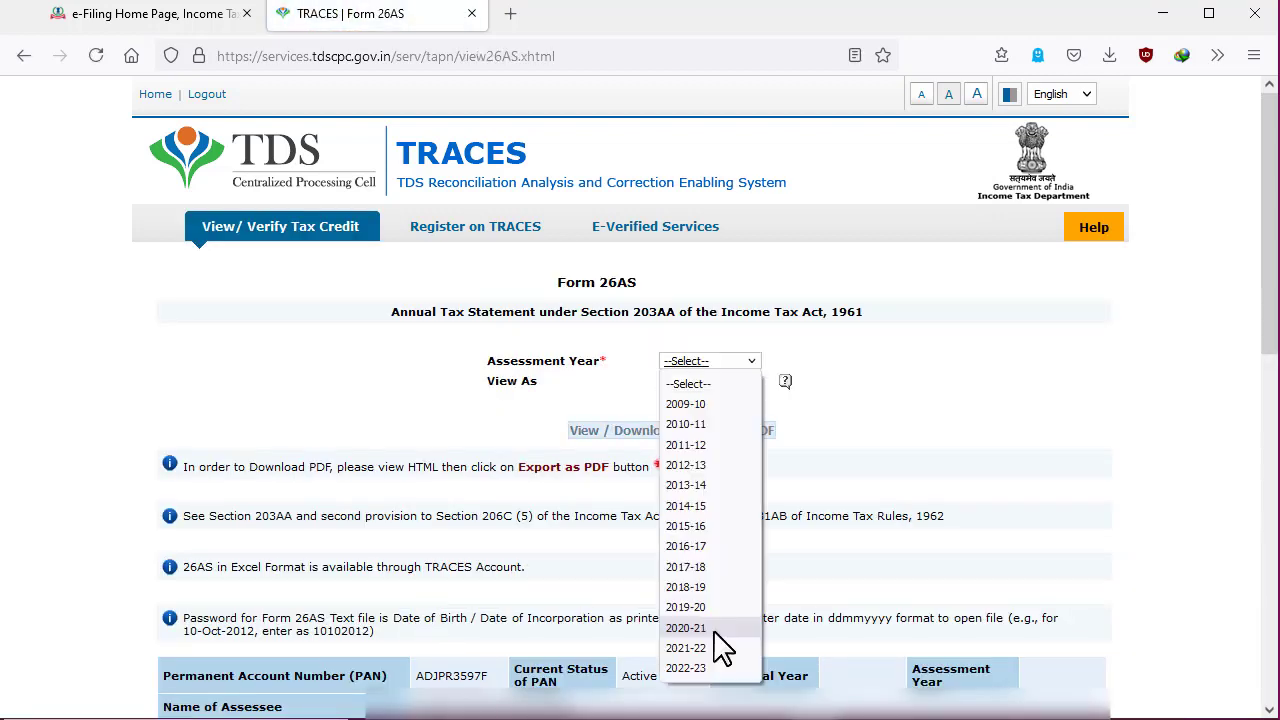
click(714, 660)
click(740, 380)
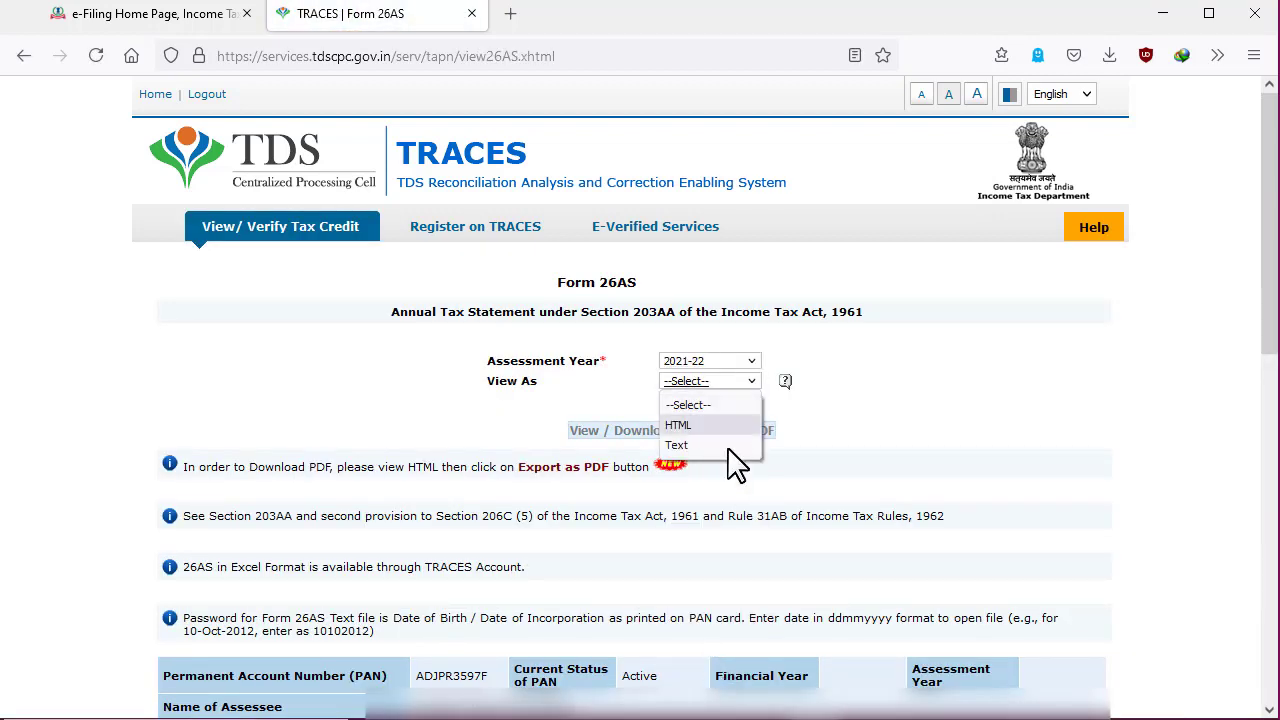
click(722, 426)
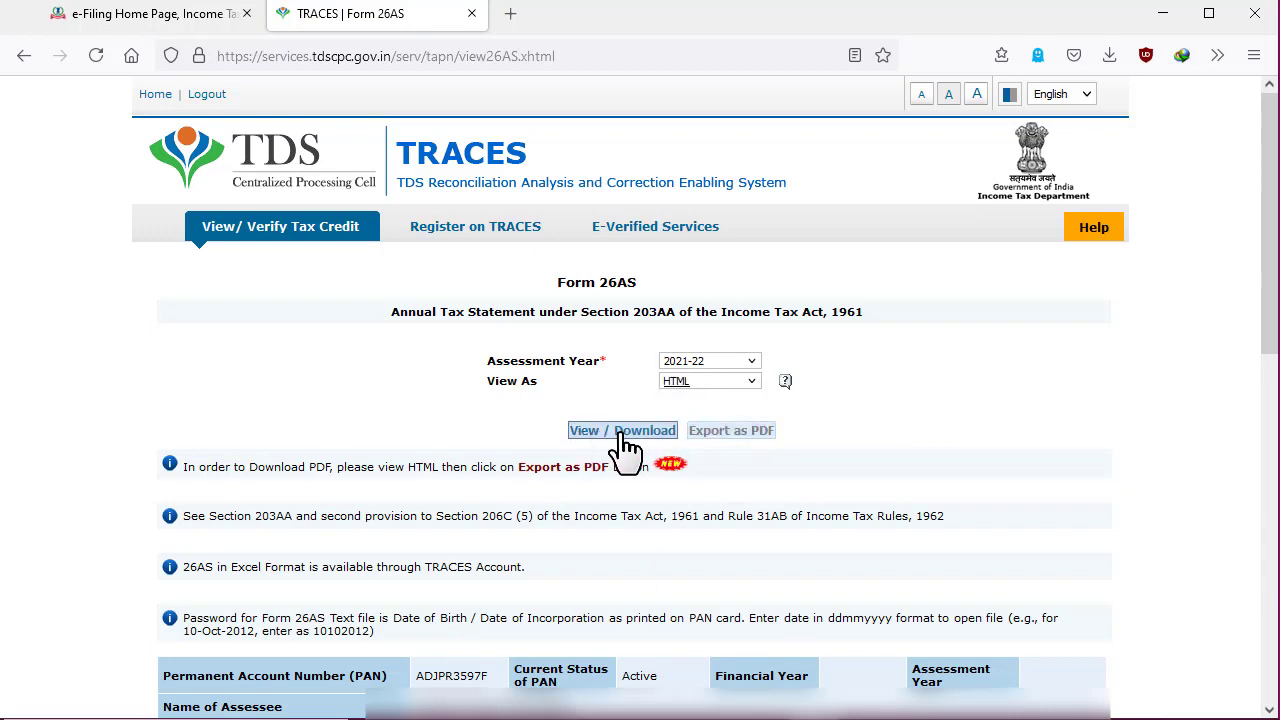
click(625, 432)
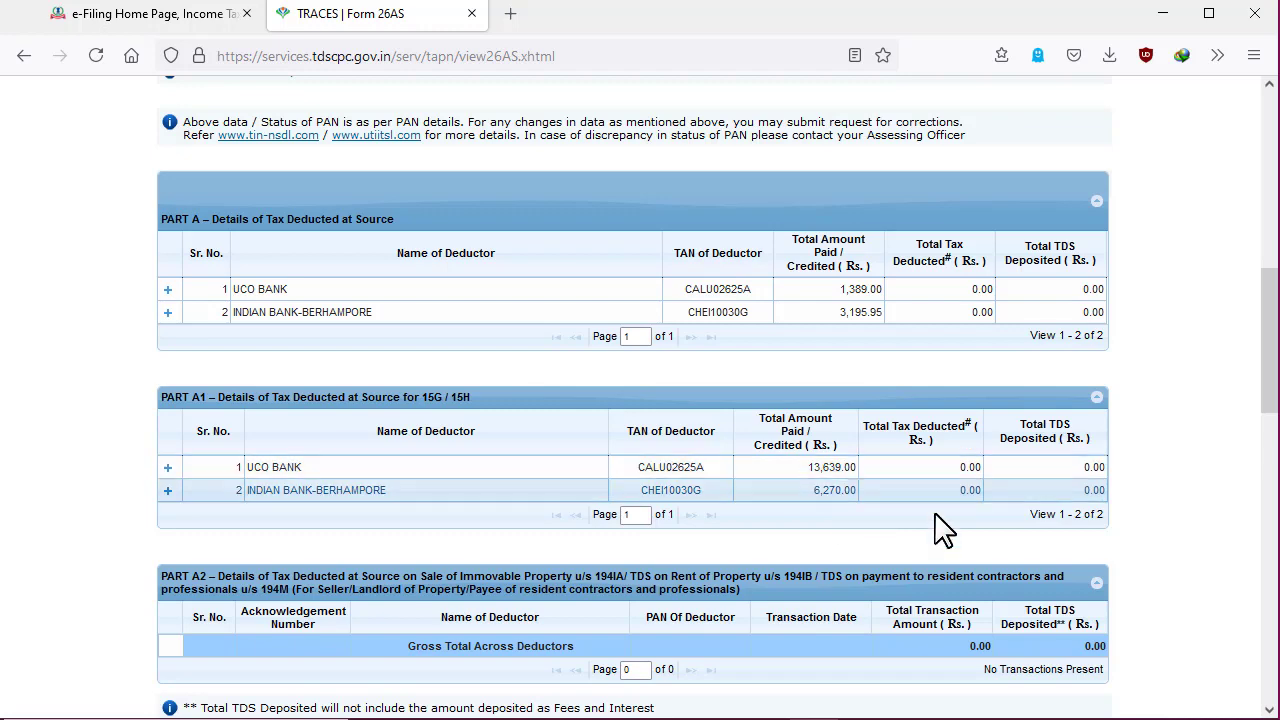
Step: Return to the e-Filing return, answer Yes to interest income from savings bank accounts, and enter 4585
click(205, 20)
scroll(494, 492, down, 2)
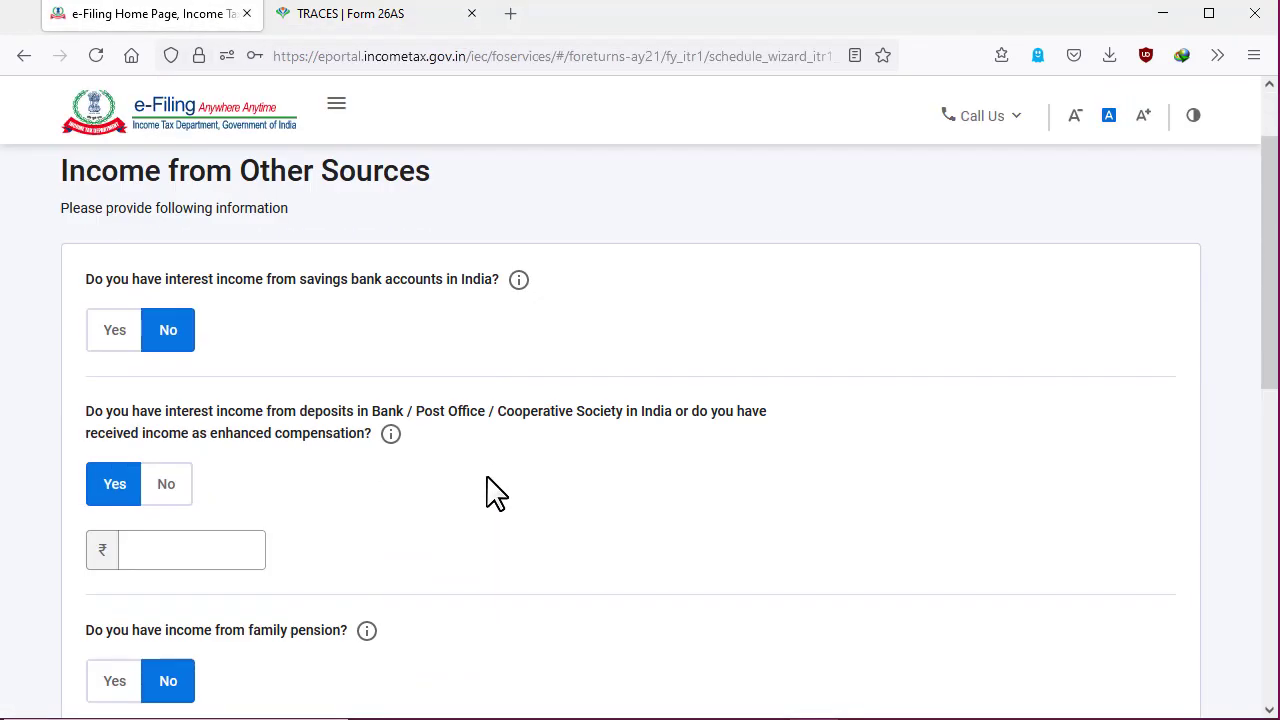
click(110, 340)
click(175, 396)
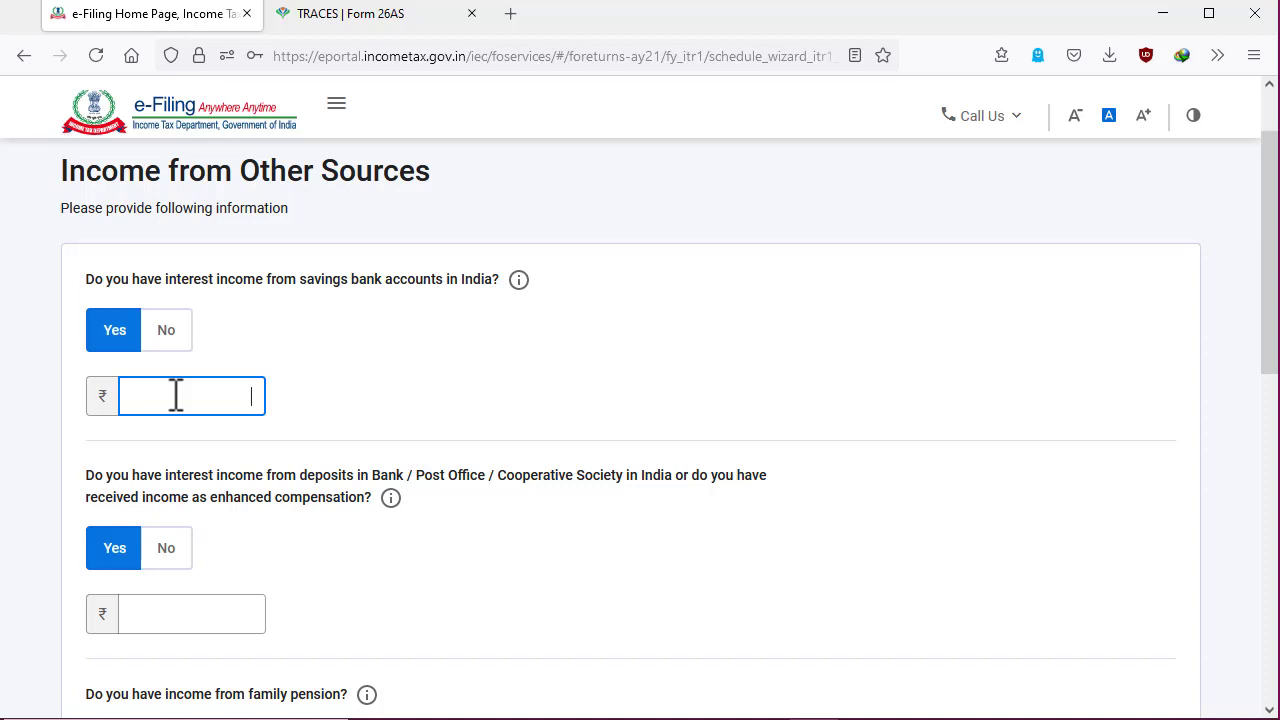
text(4585)
Step: Enter 19909 as interest income from deposits in Bank / Post Office / Cooperative Society
scroll(240, 491, down, 1)
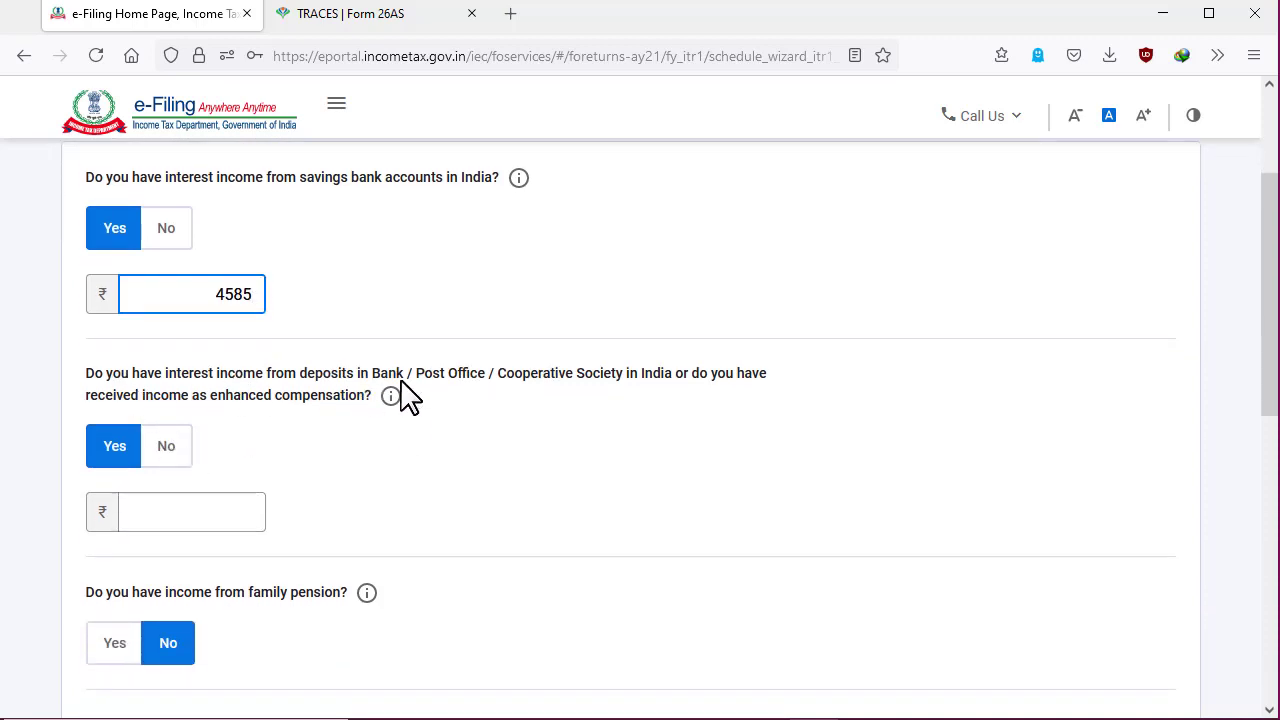
click(155, 513)
click(155, 513)
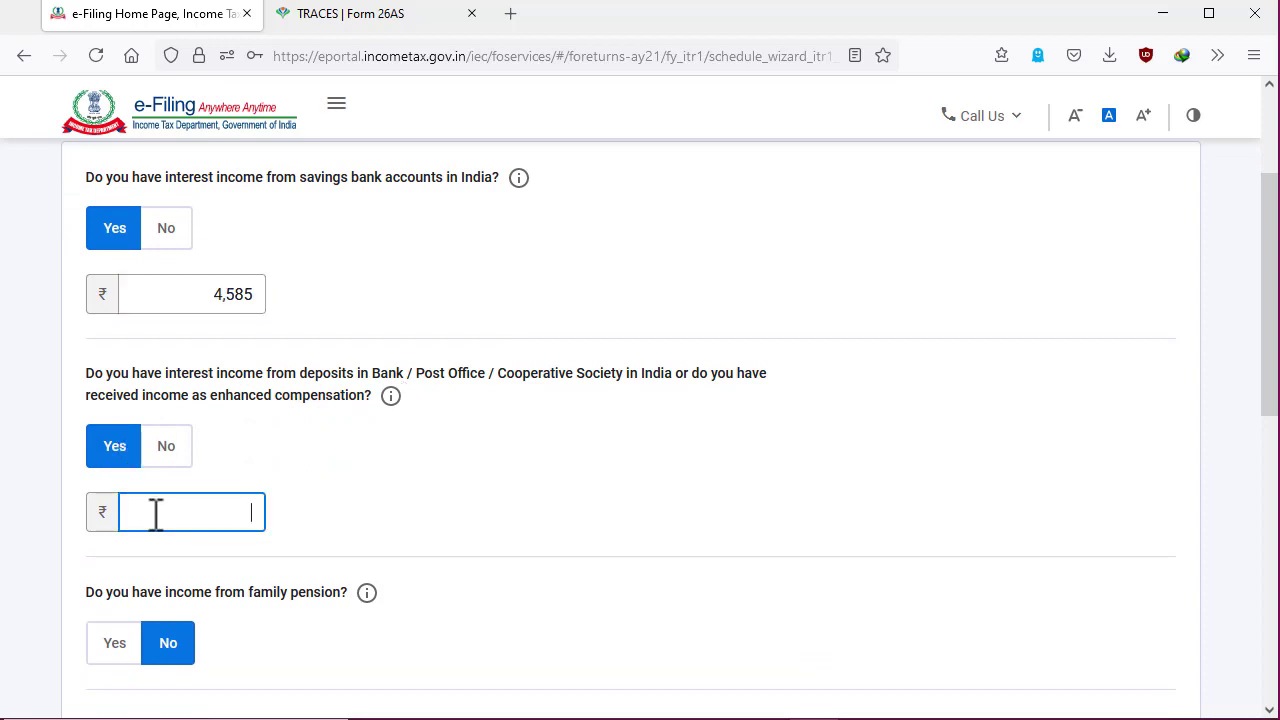
text(19606)
key(BackSpace)
text(909)
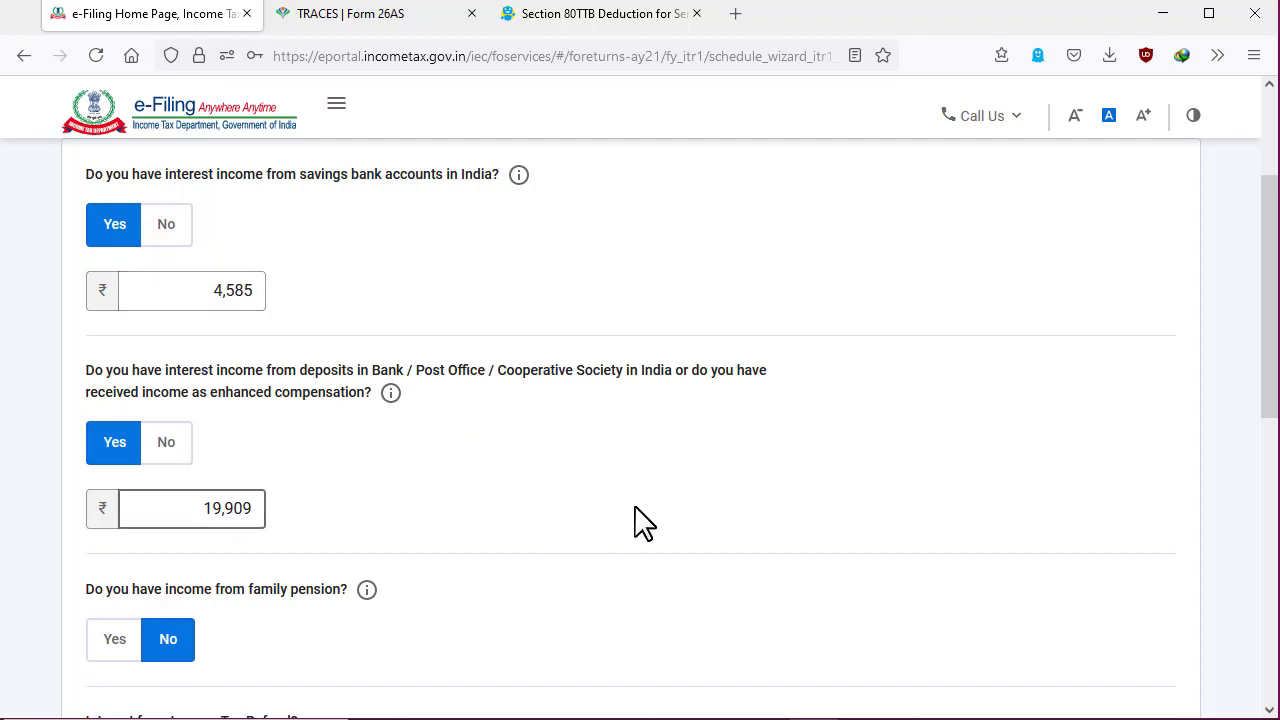
Step: Check the remaining Income from Other Sources questions, continue with them left at No, and close the Section 80TTB page
scroll(640, 520, down, 7)
scroll(640, 520, up, 3)
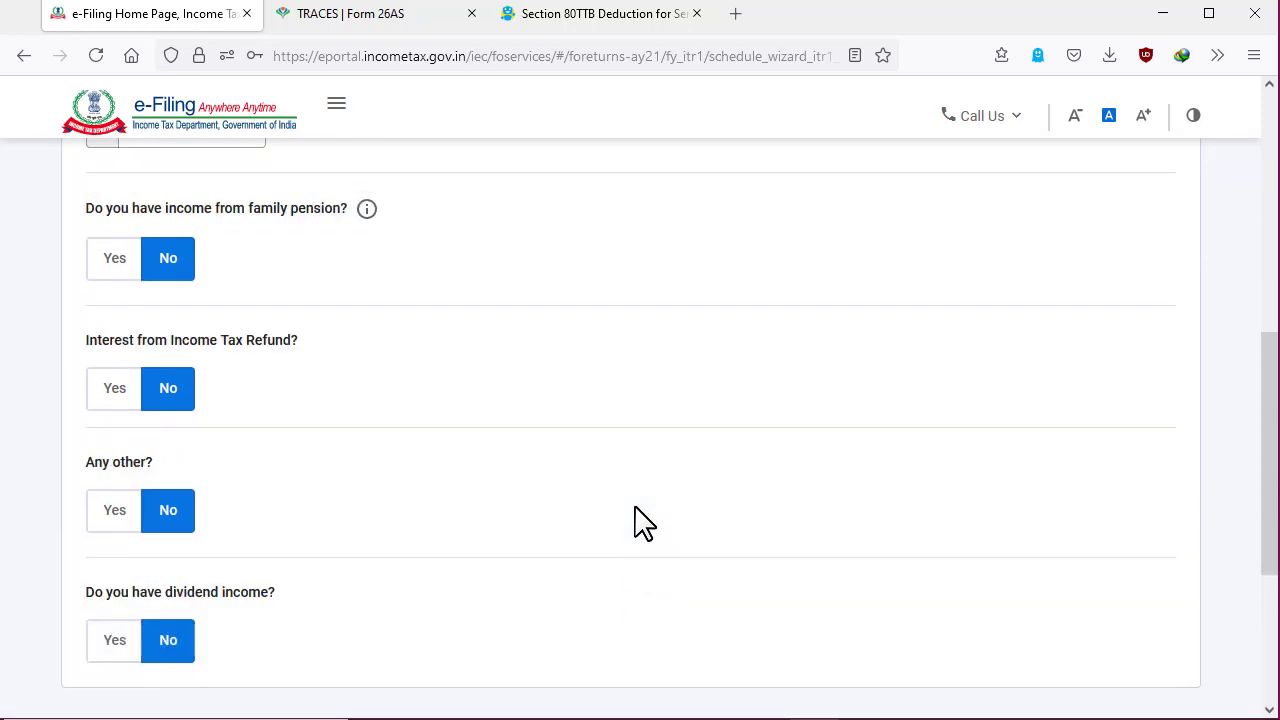
scroll(640, 520, up, 2)
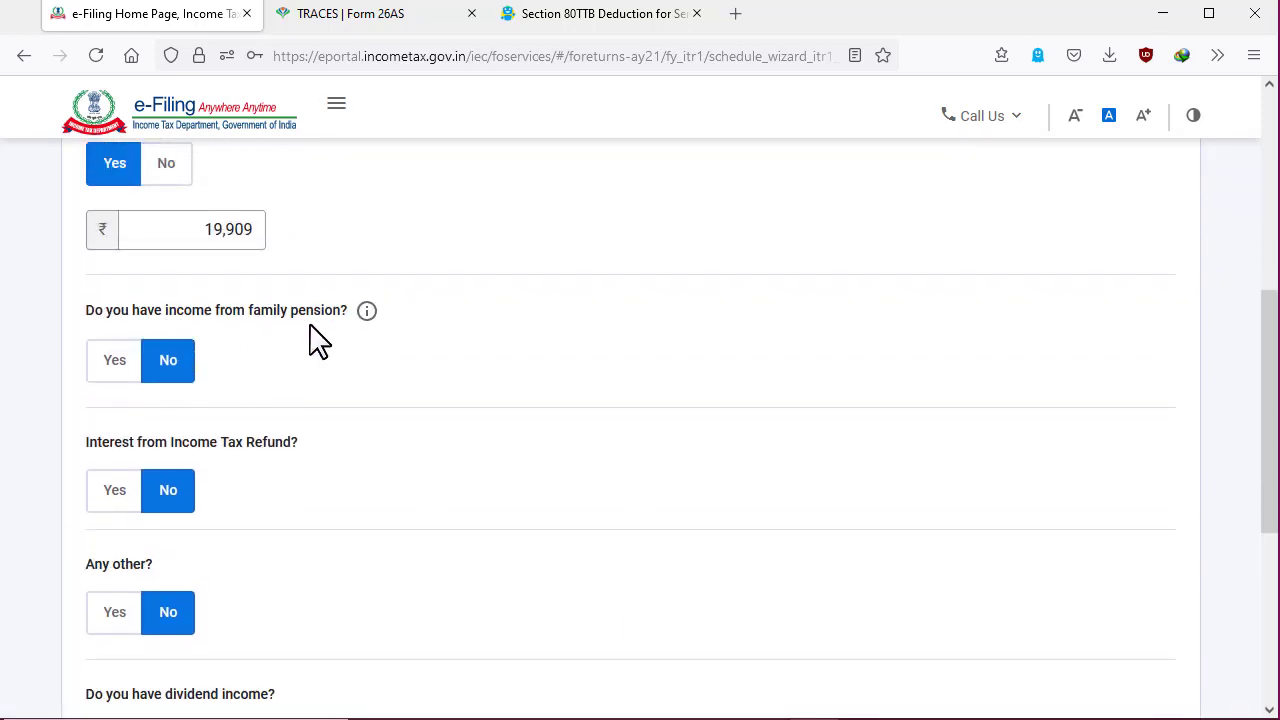
scroll(312, 342, down, 1)
scroll(372, 370, down, 1)
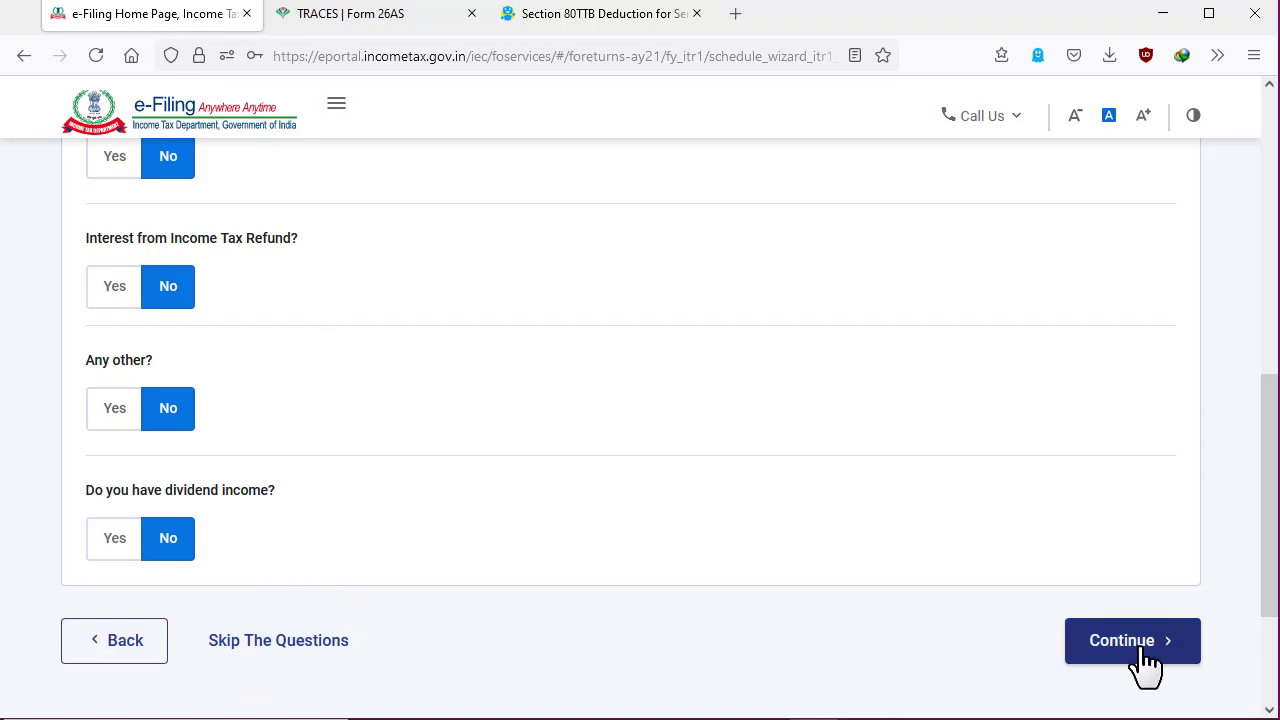
scroll(917, 594, up, 4)
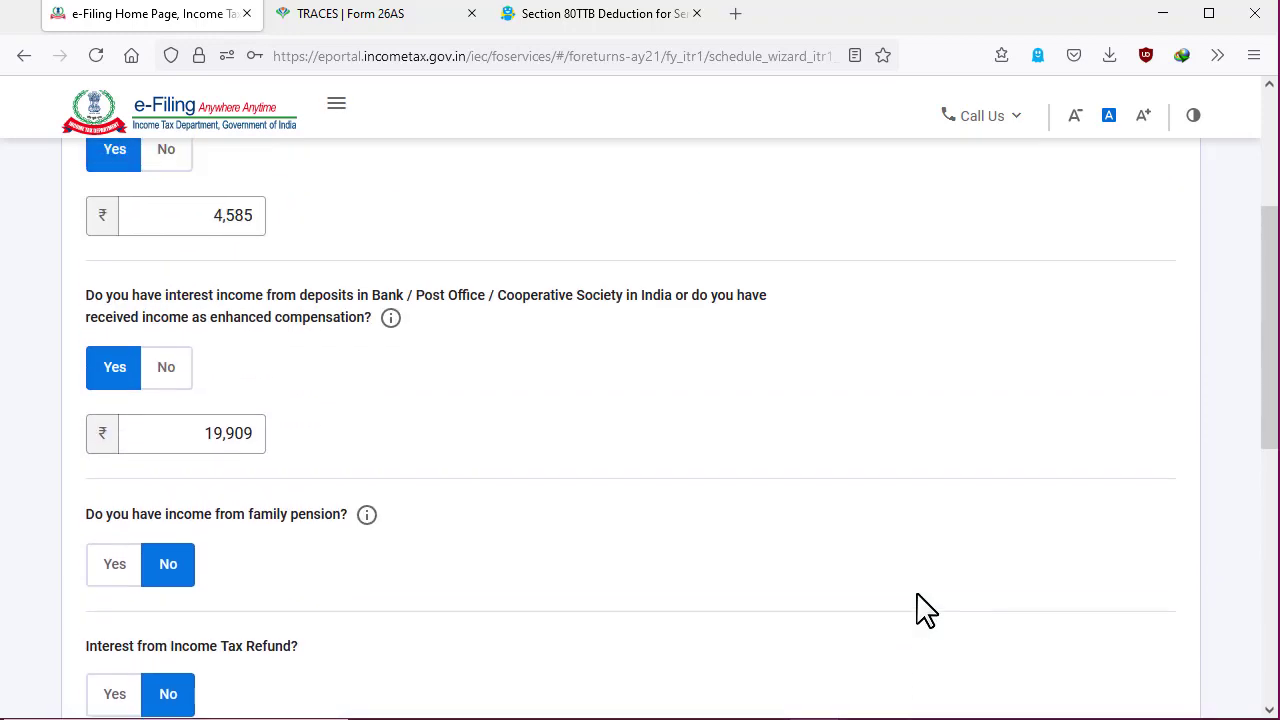
scroll(917, 594, down, 5)
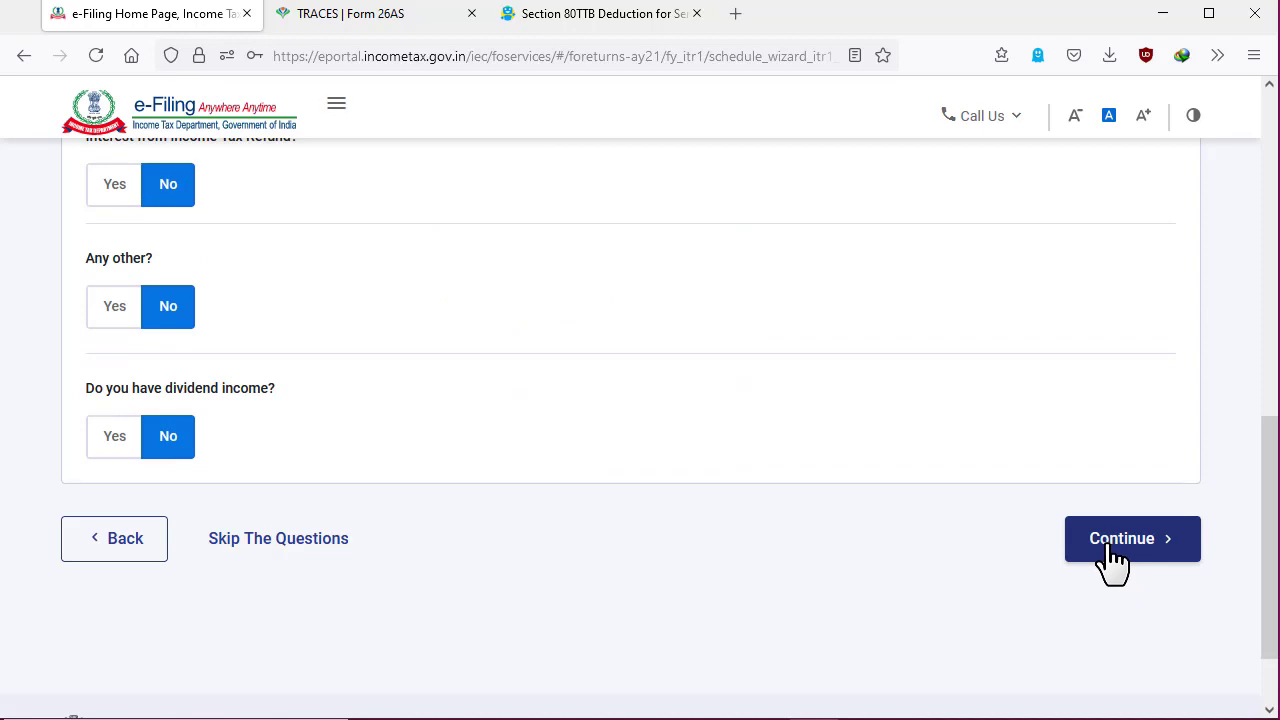
click(1110, 558)
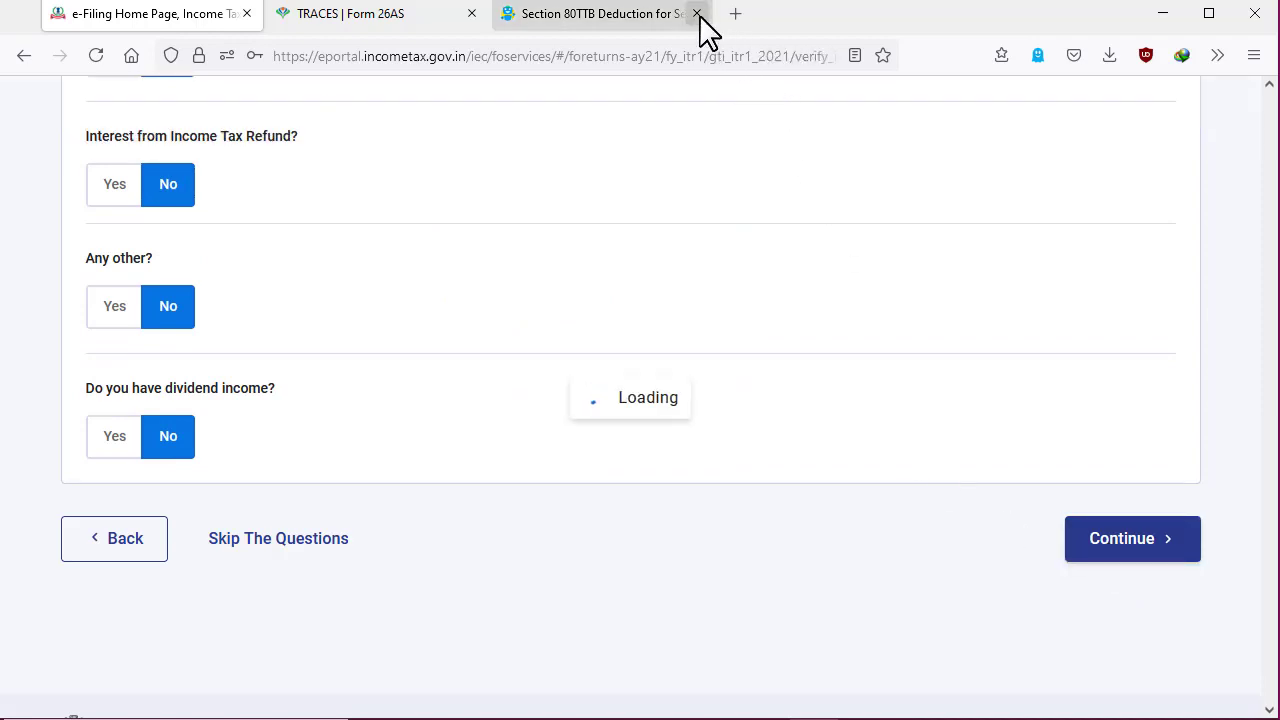
click(697, 13)
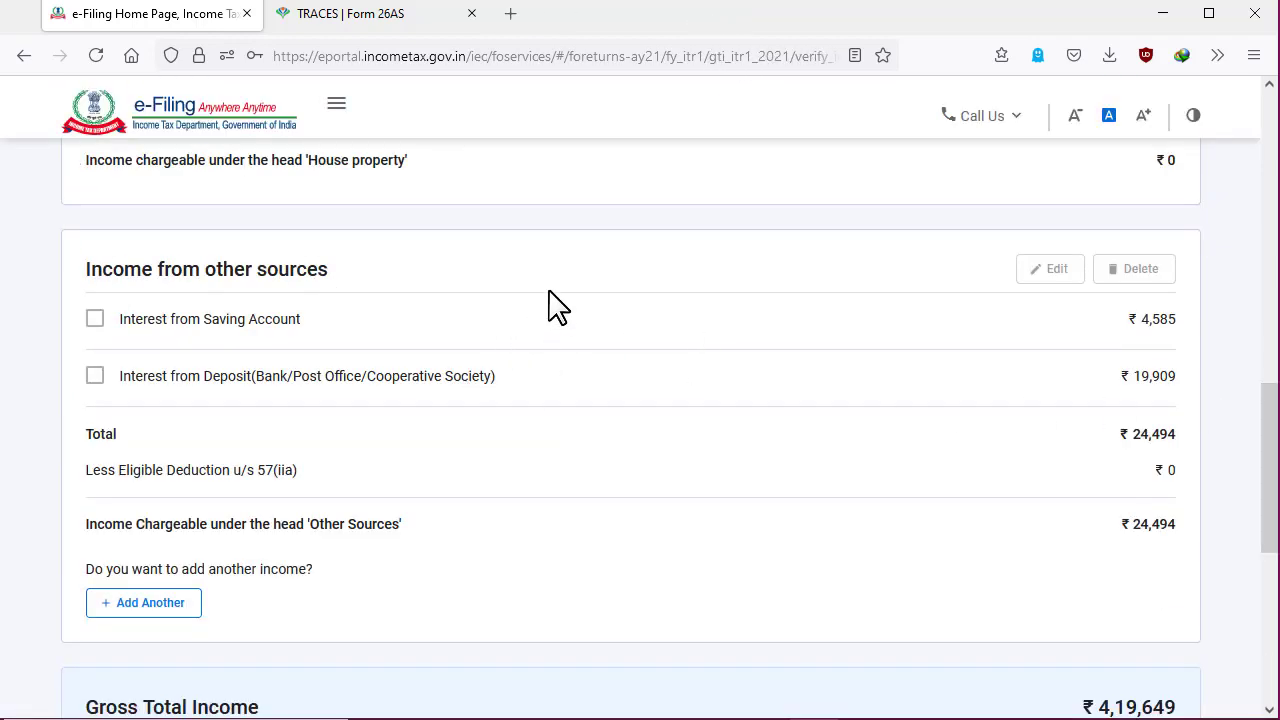
Step: Select the savings account and deposit interest entries under Income from other sources, and clear both selections without editing them
click(95, 319)
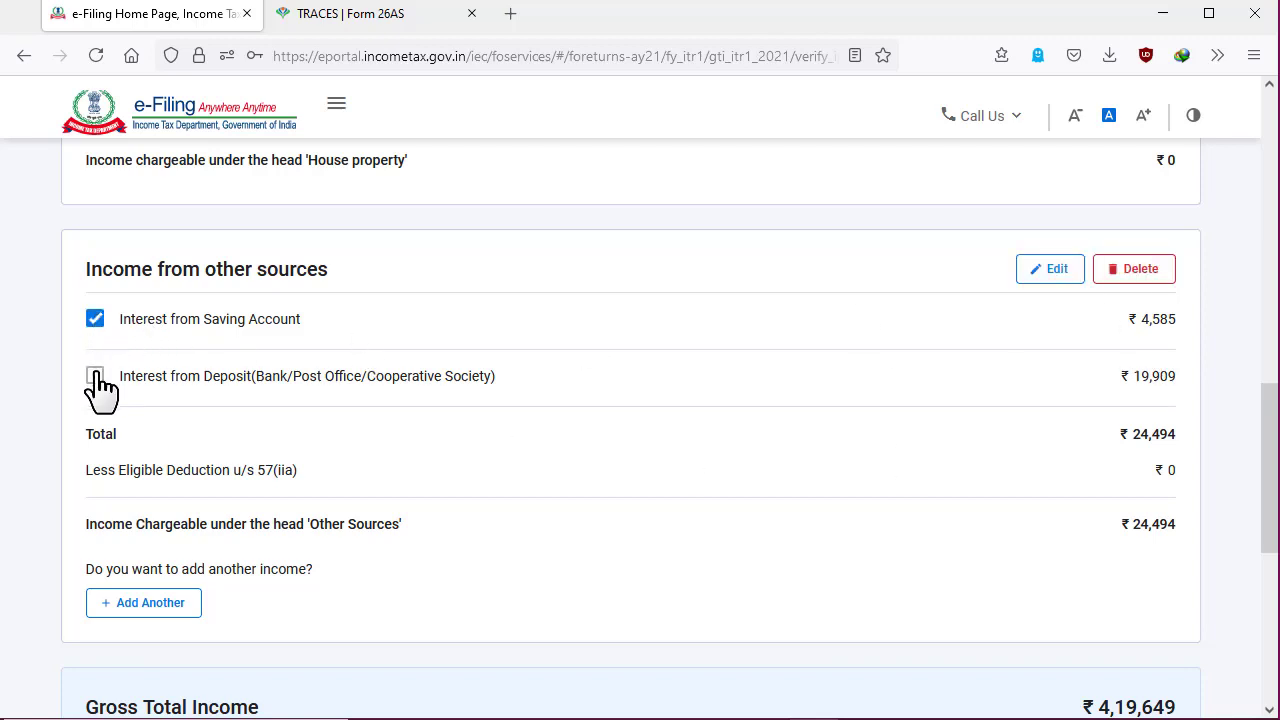
click(95, 376)
click(95, 376)
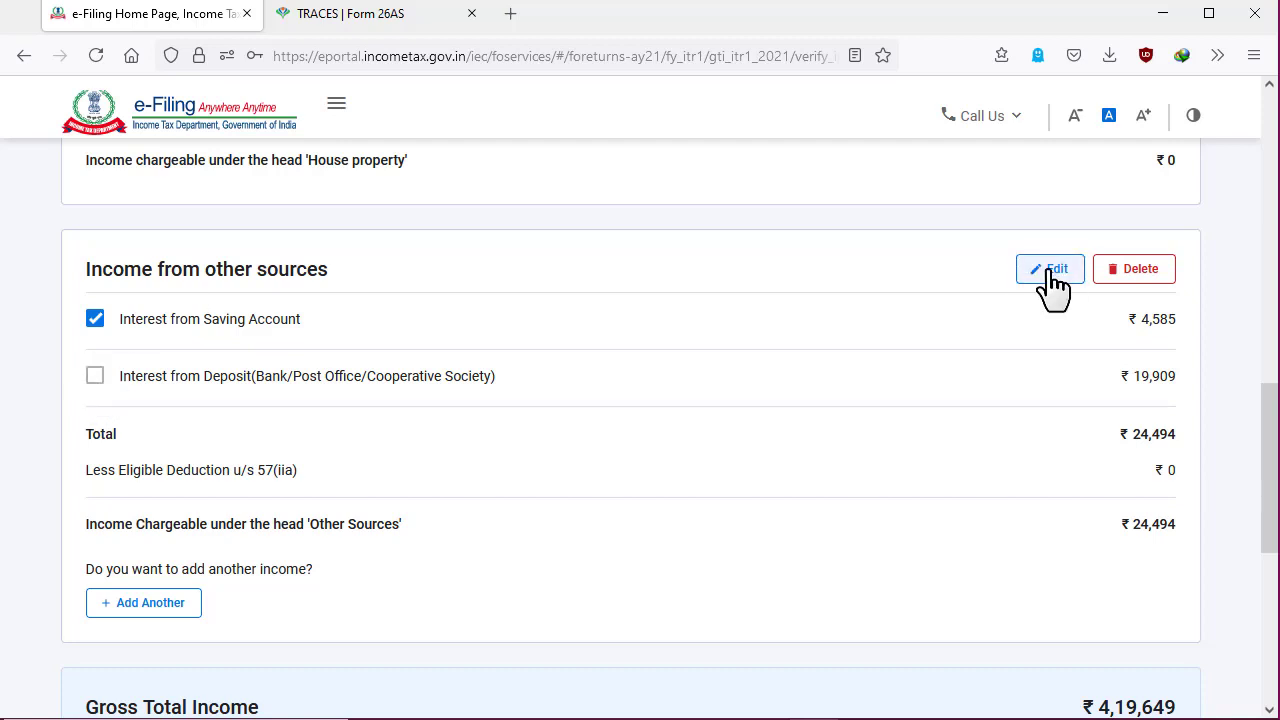
click(95, 376)
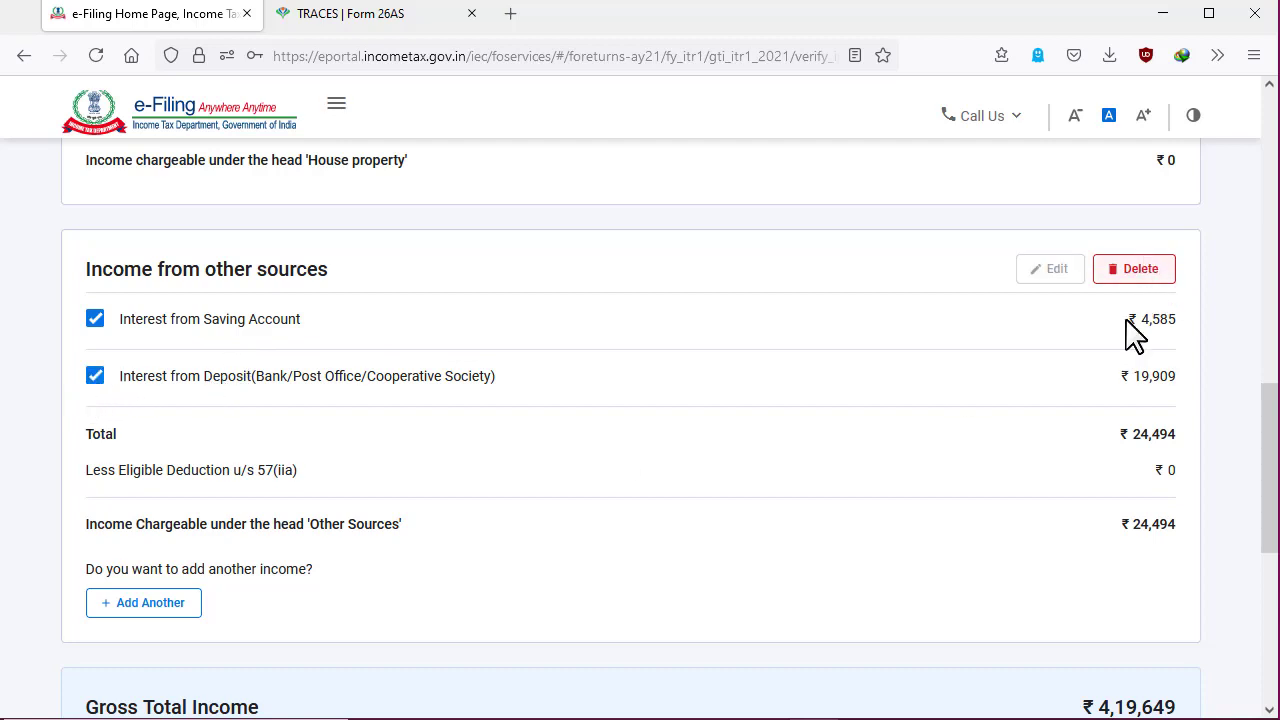
click(95, 376)
click(95, 319)
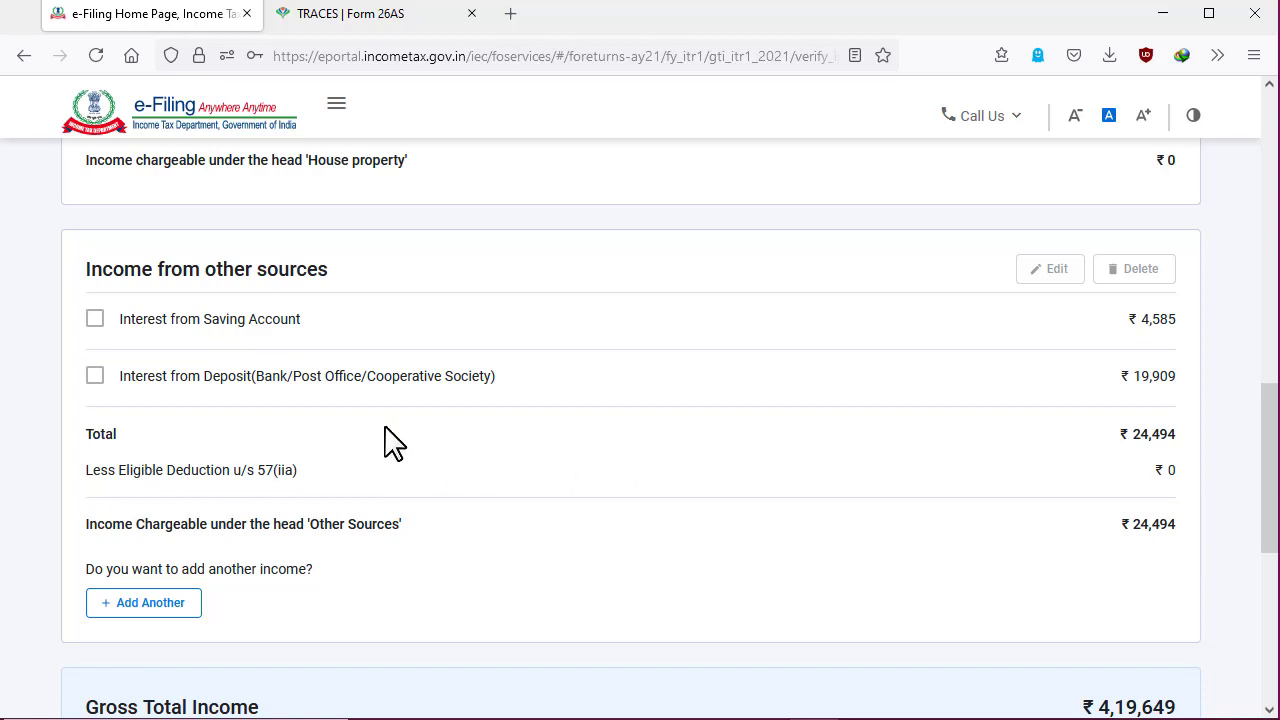
Step: Confirm the Gross Total Income schedule without adding exempt income and open Total Deductions
scroll(725, 408, down, 5)
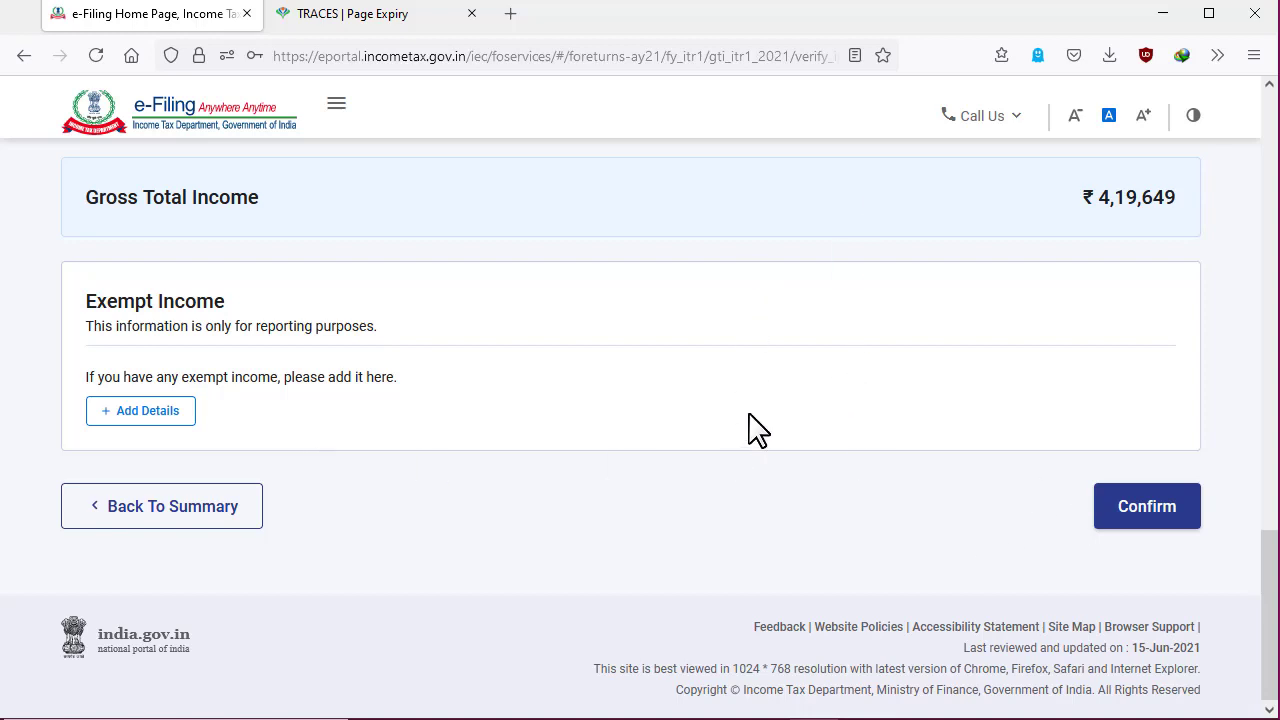
click(1146, 508)
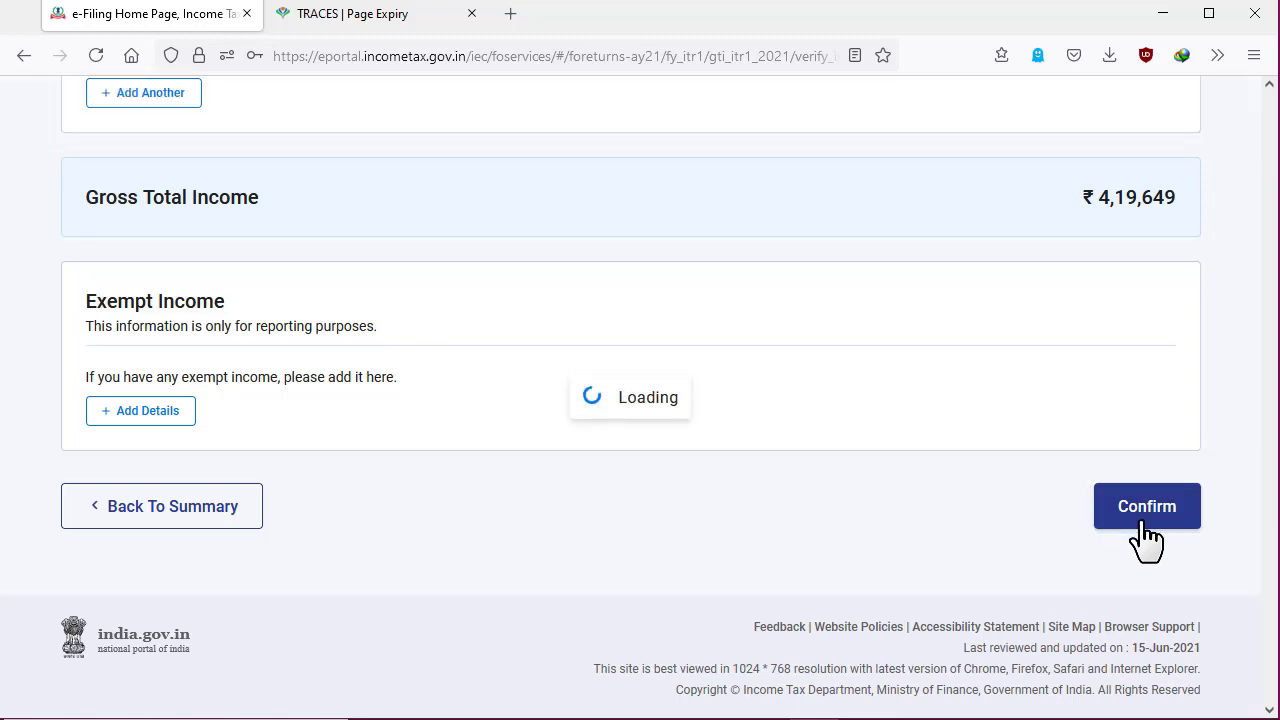
scroll(1146, 540, down, 6)
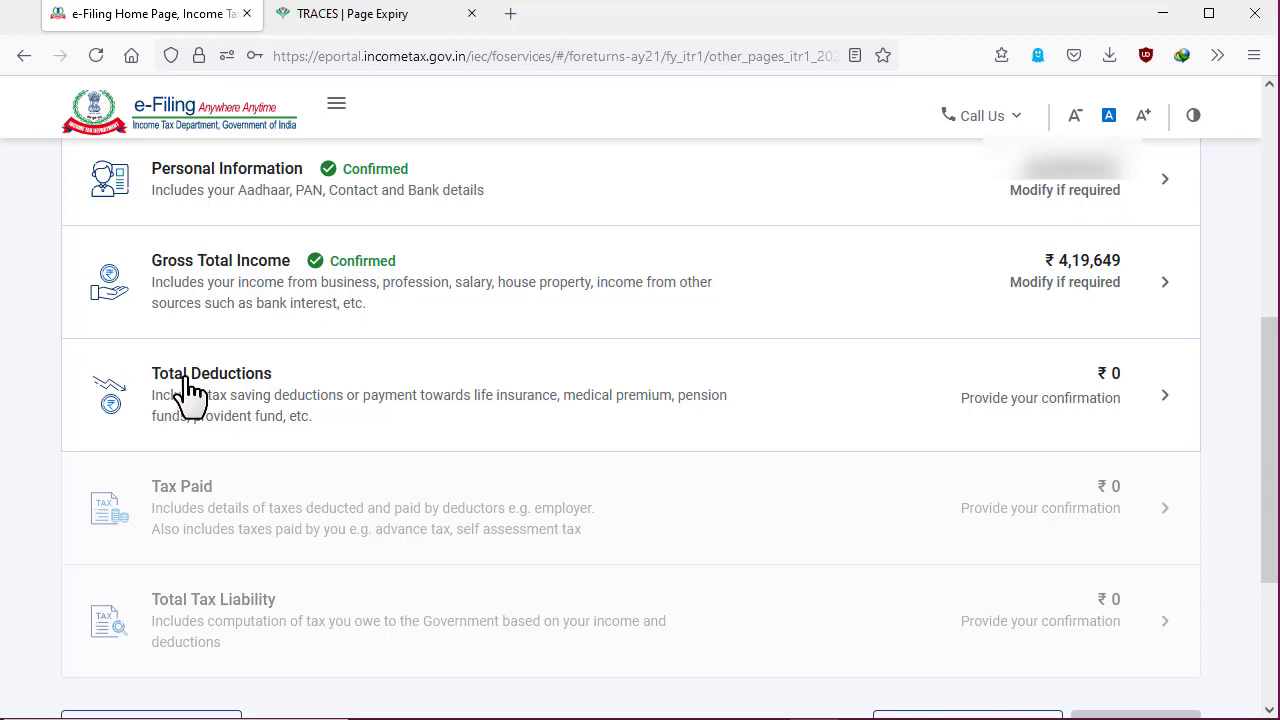
click(285, 390)
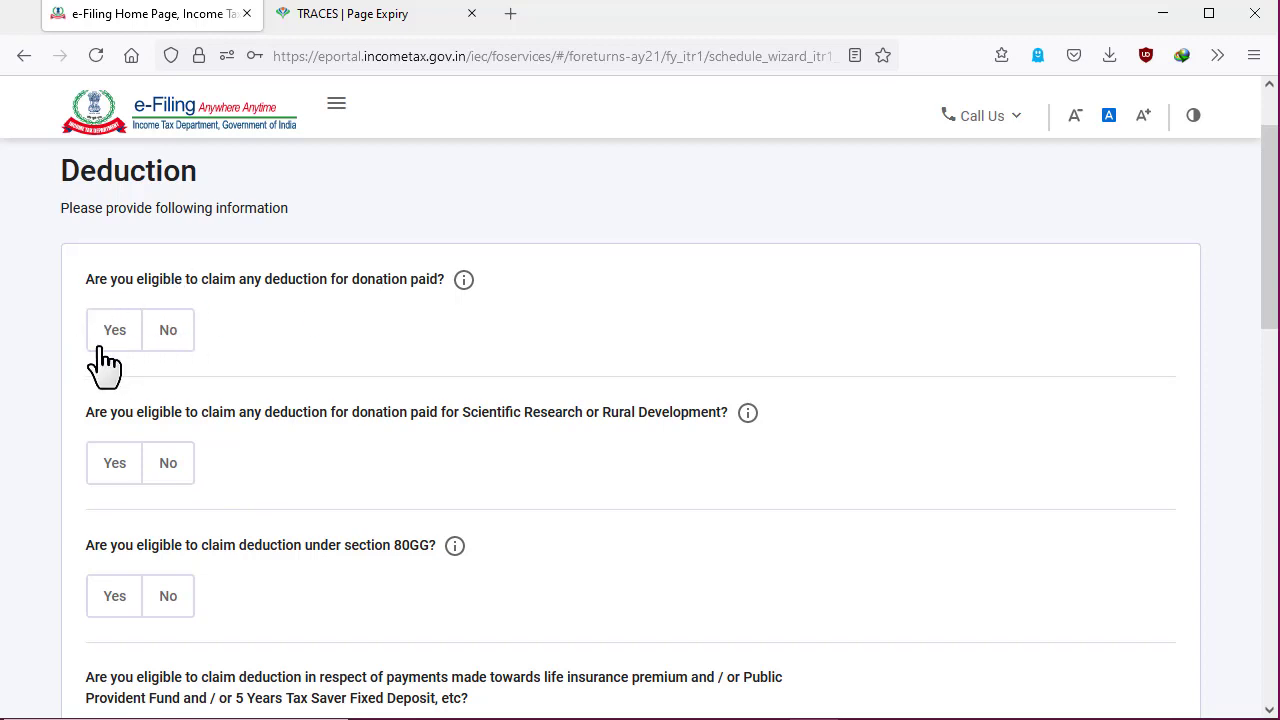
Step: Answer Yes to the Section 80C deduction question and enter 142000 as the amount to be claimed
scroll(105, 363, down, 3)
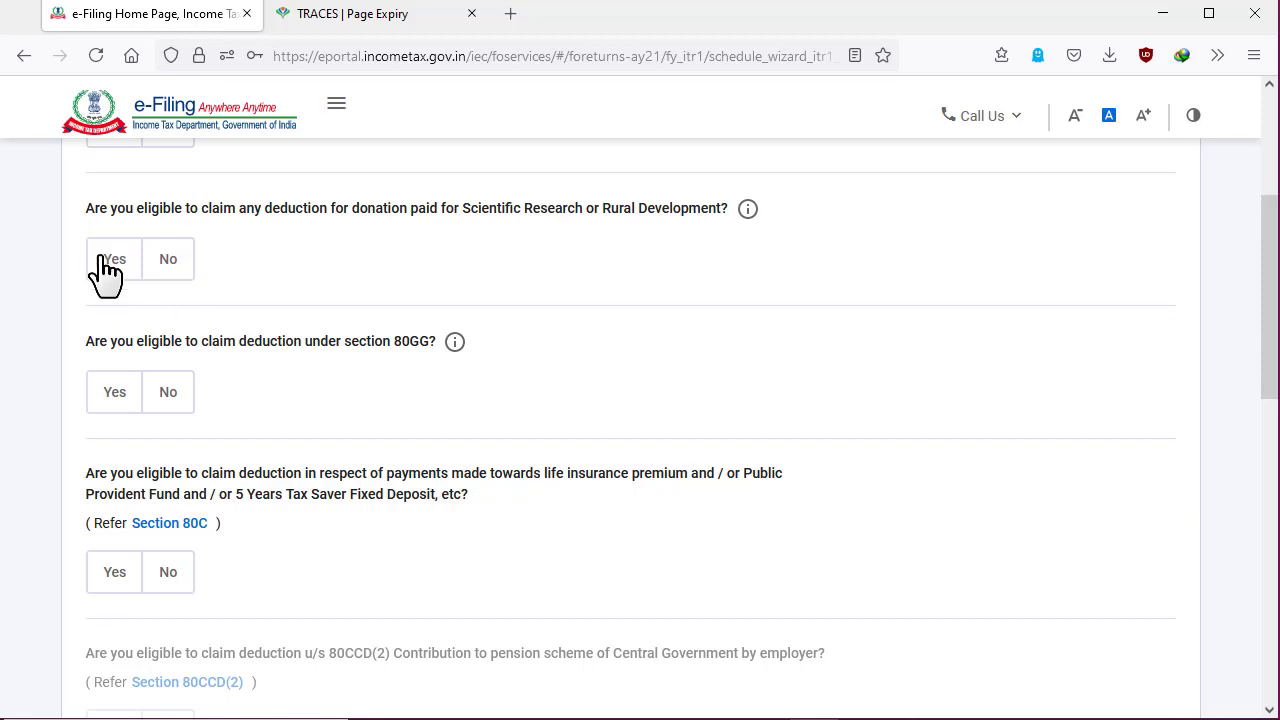
scroll(175, 355, down, 2)
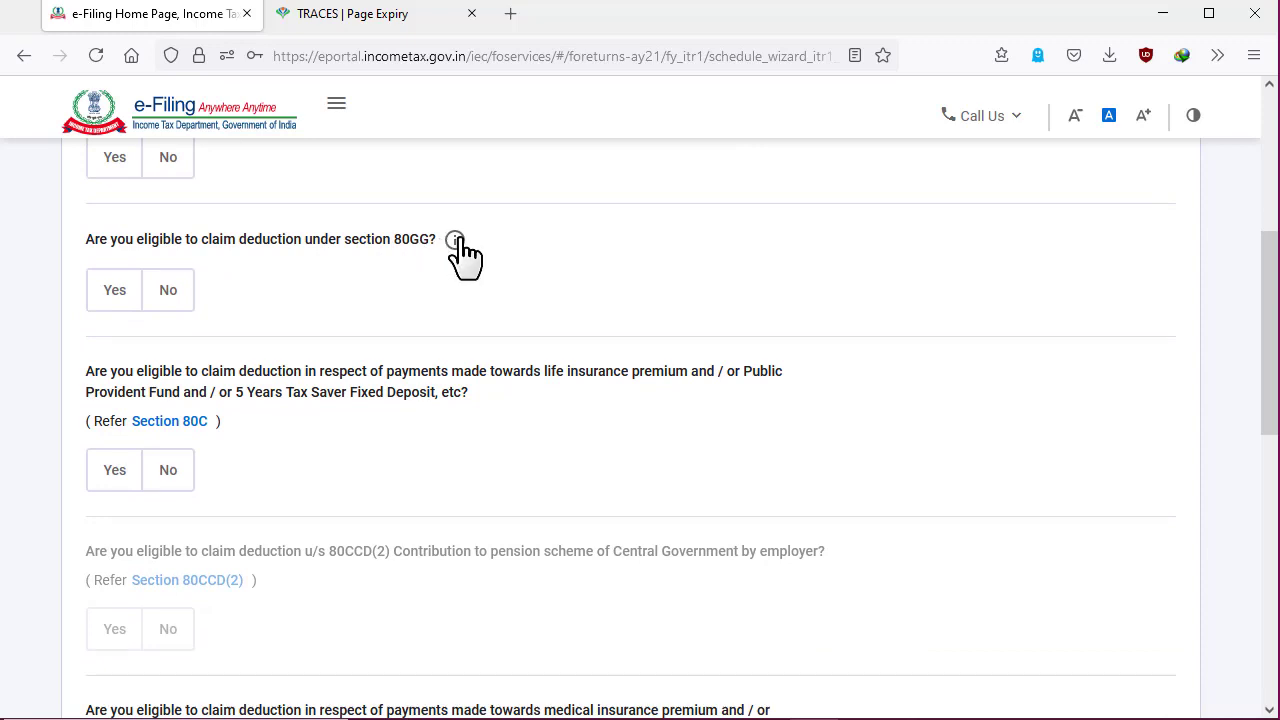
mouse_move(457, 243)
scroll(434, 337, down, 3)
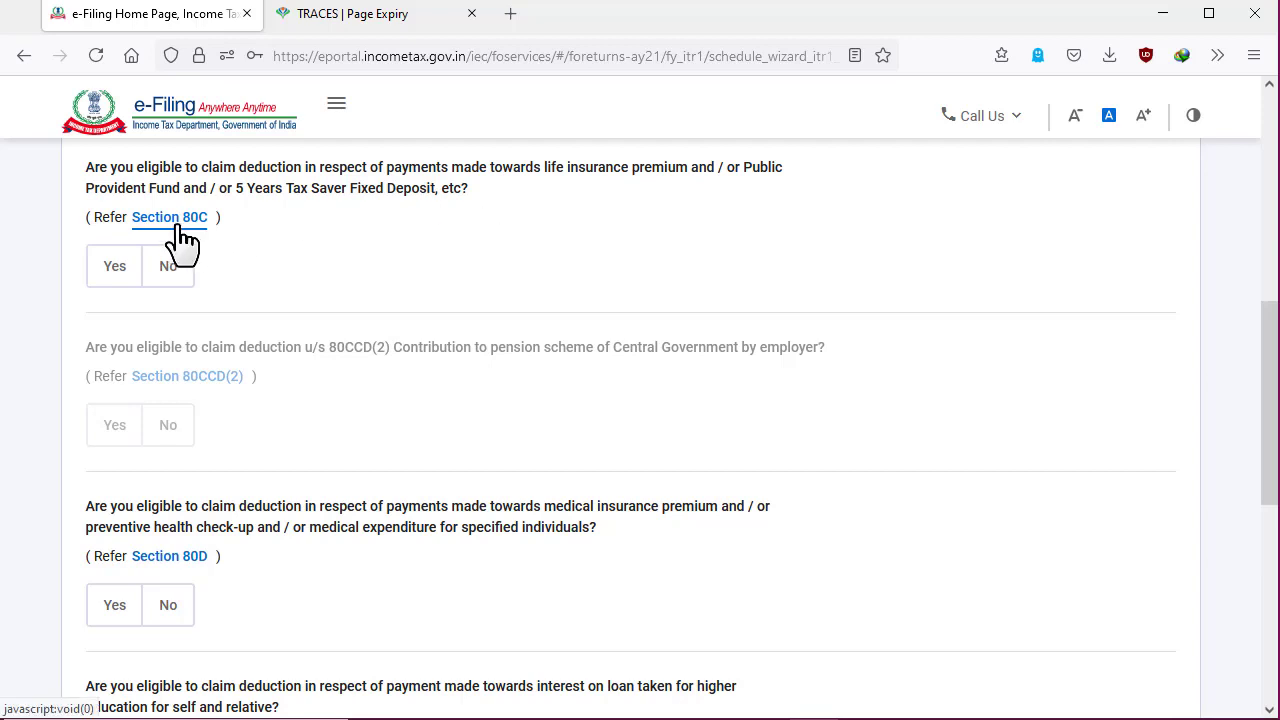
click(106, 274)
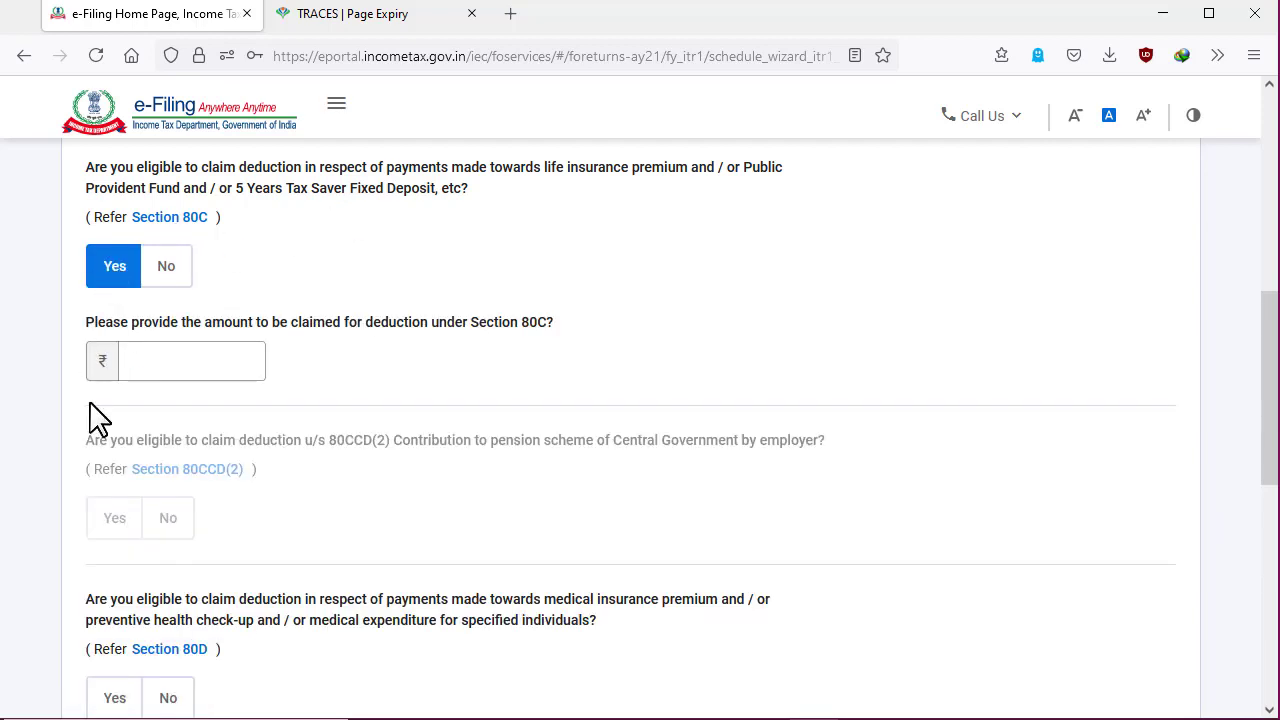
click(206, 368)
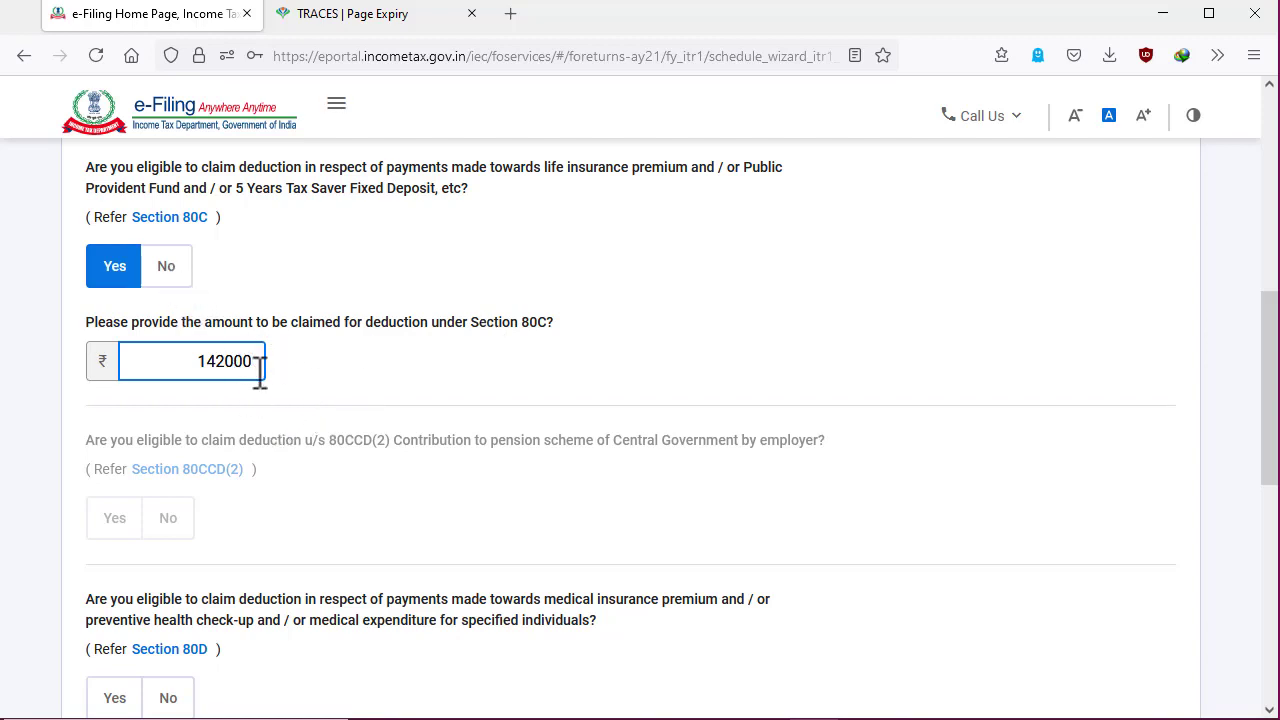
double_click(229, 361)
Step: Answer Yes to the Section 80D question on medical insurance premium and preventive health check-up
scroll(257, 443, down, 1)
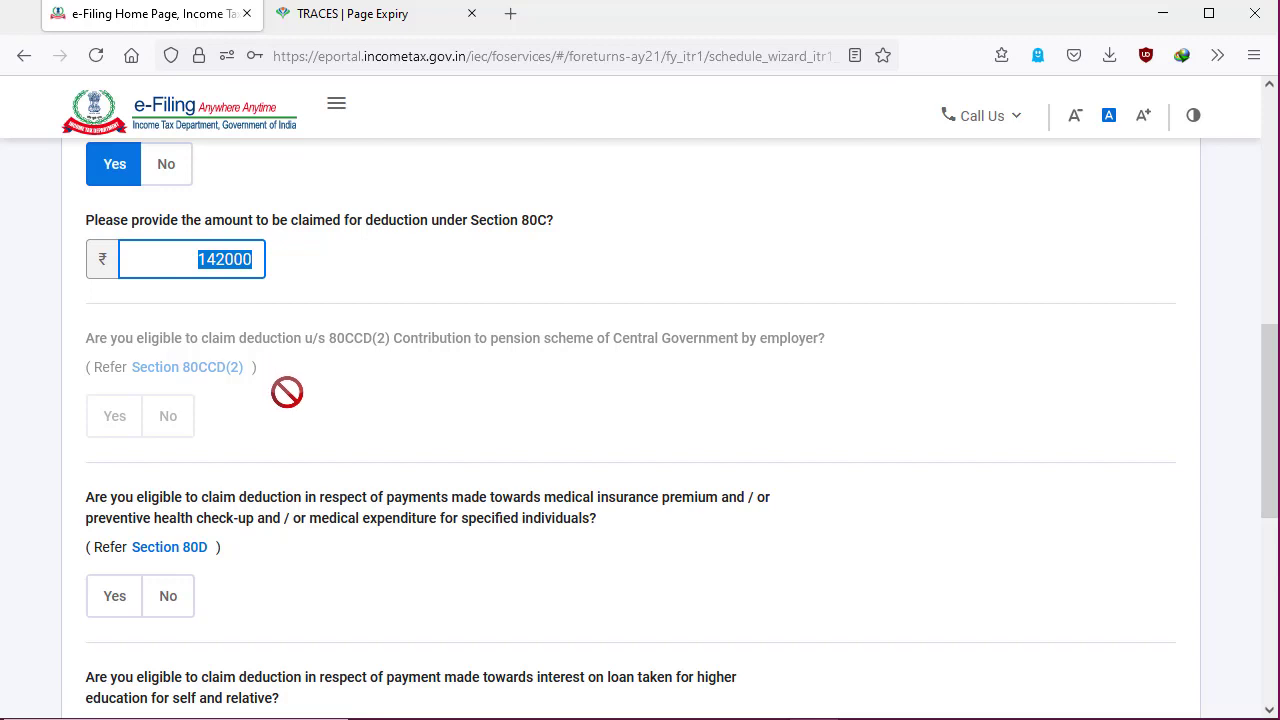
scroll(300, 370, down, 1)
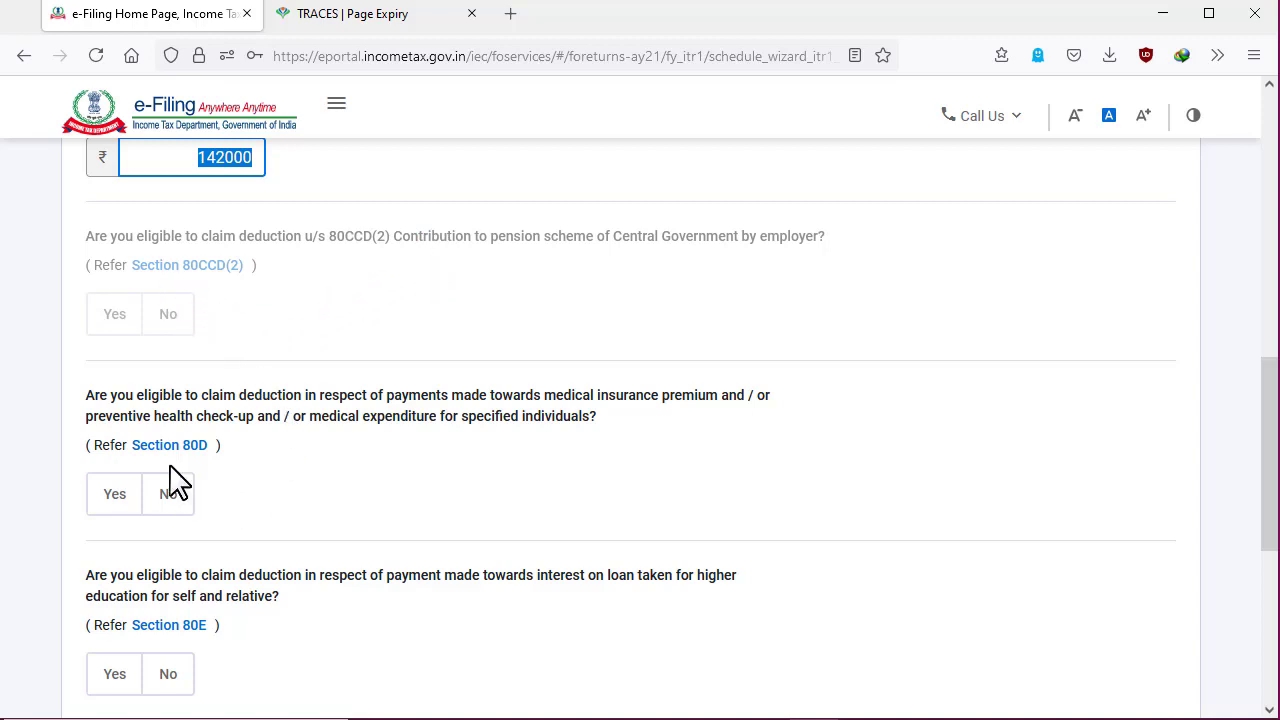
scroll(140, 465, down, 1)
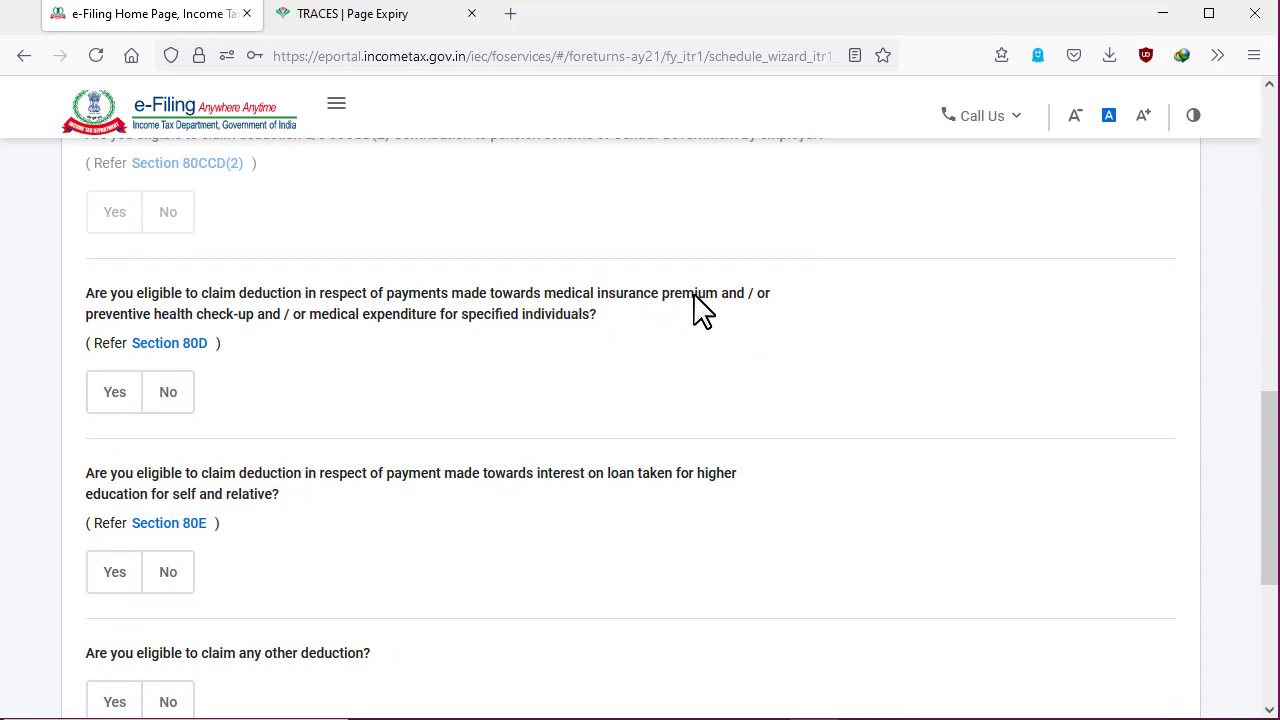
click(118, 400)
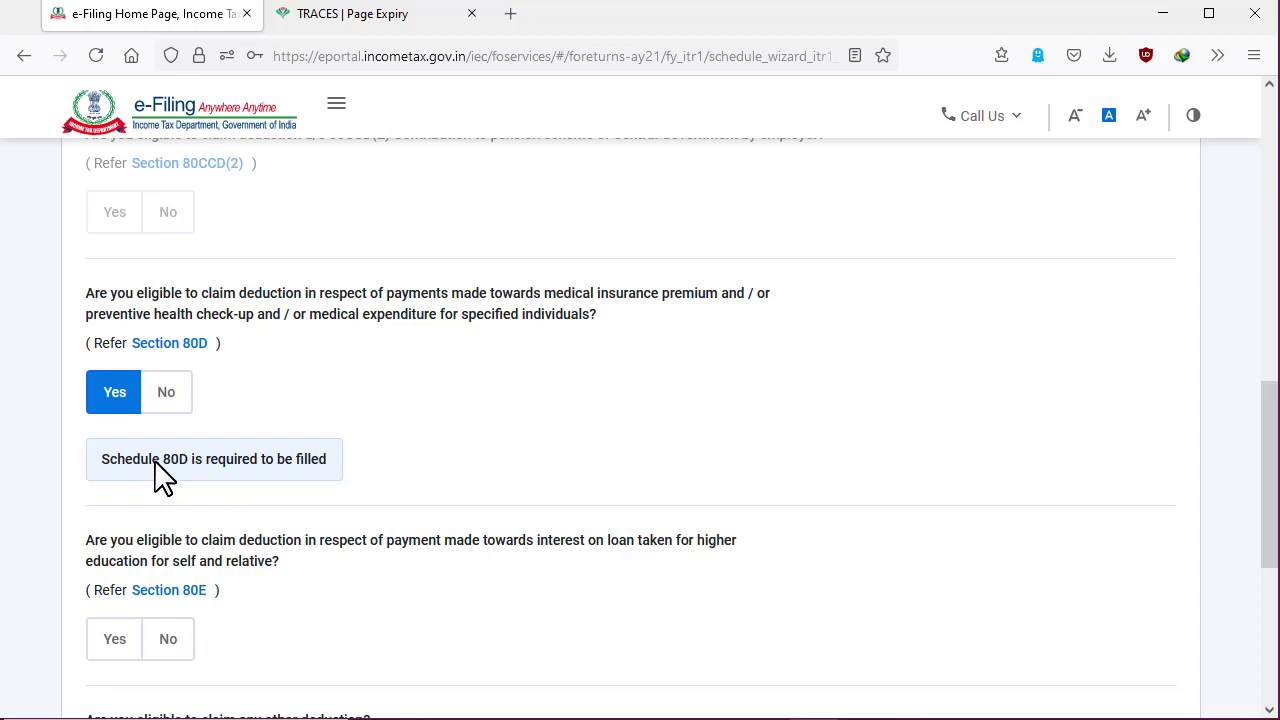
Step: Answer Yes to the question about eligibility for any other deduction, leaving the Section 80E education loan question unanswered
scroll(329, 457, up, 1)
scroll(280, 370, down, 2)
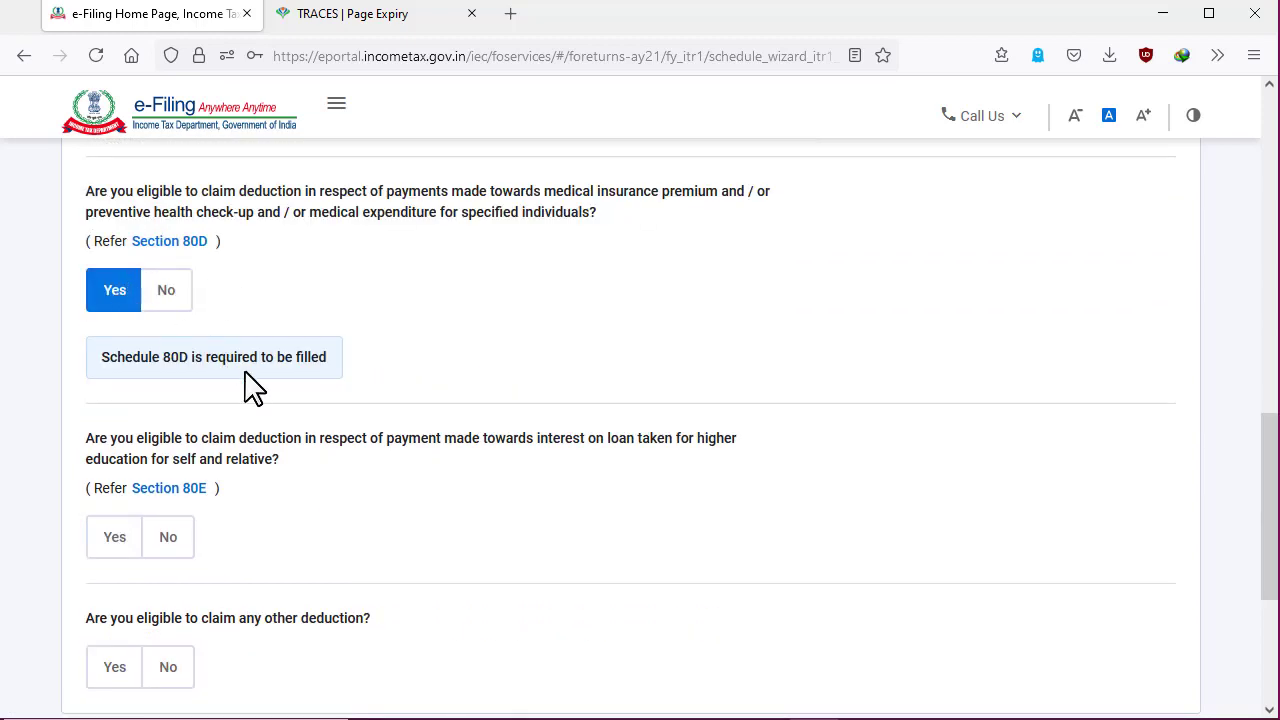
scroll(252, 388, down, 1)
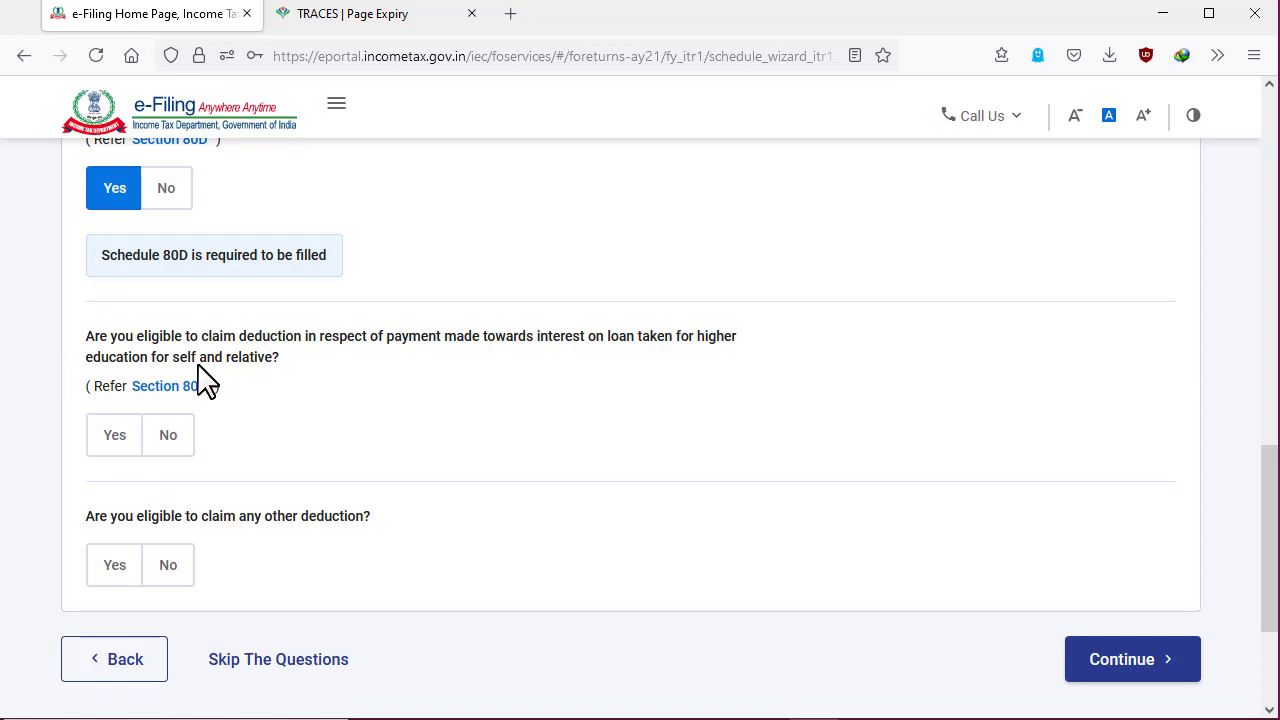
scroll(200, 380, down, 2)
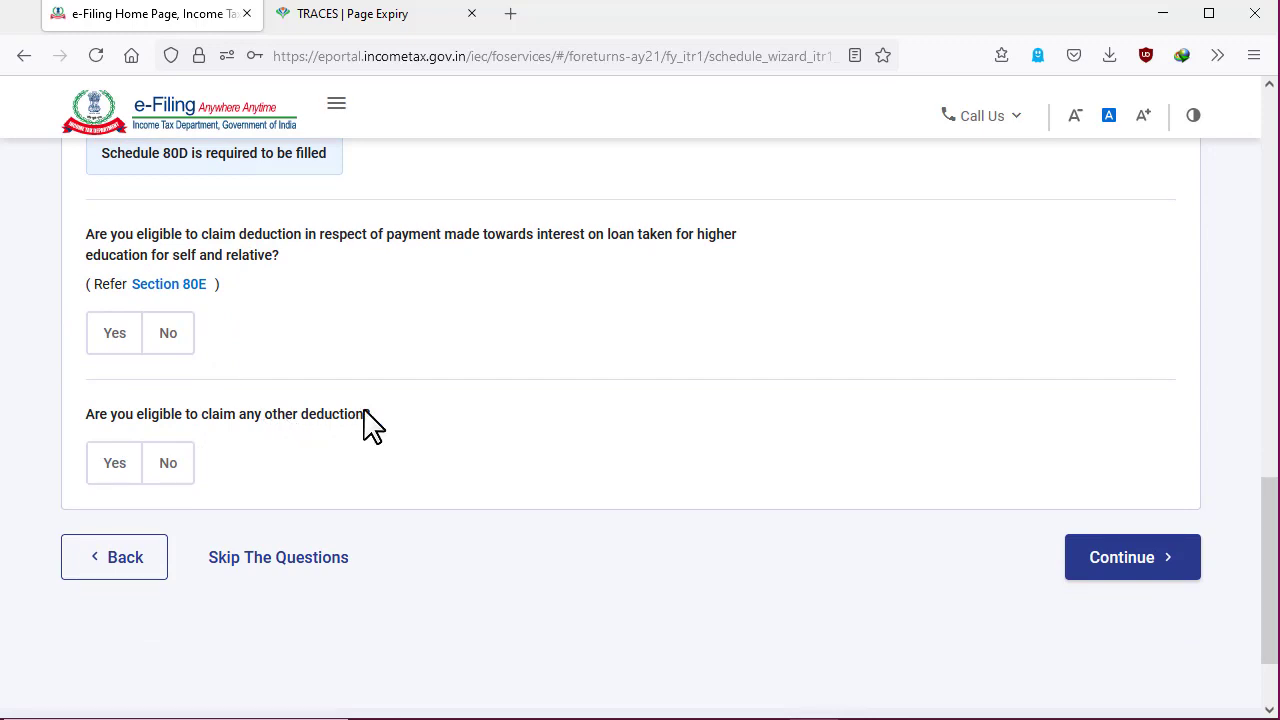
click(116, 463)
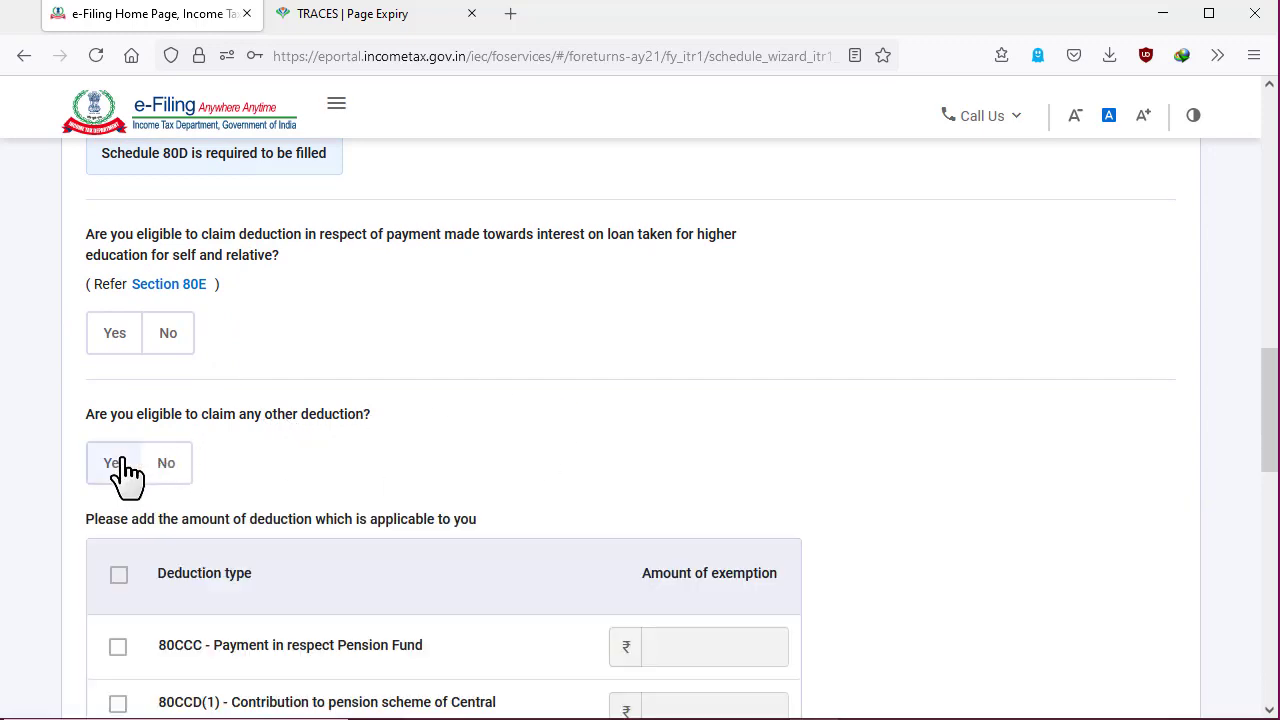
Step: Select 80TTB, interest from savings and deposits for a resident senior citizen, among the deduction types and enter 24494 as its amount
scroll(414, 500, down, 3)
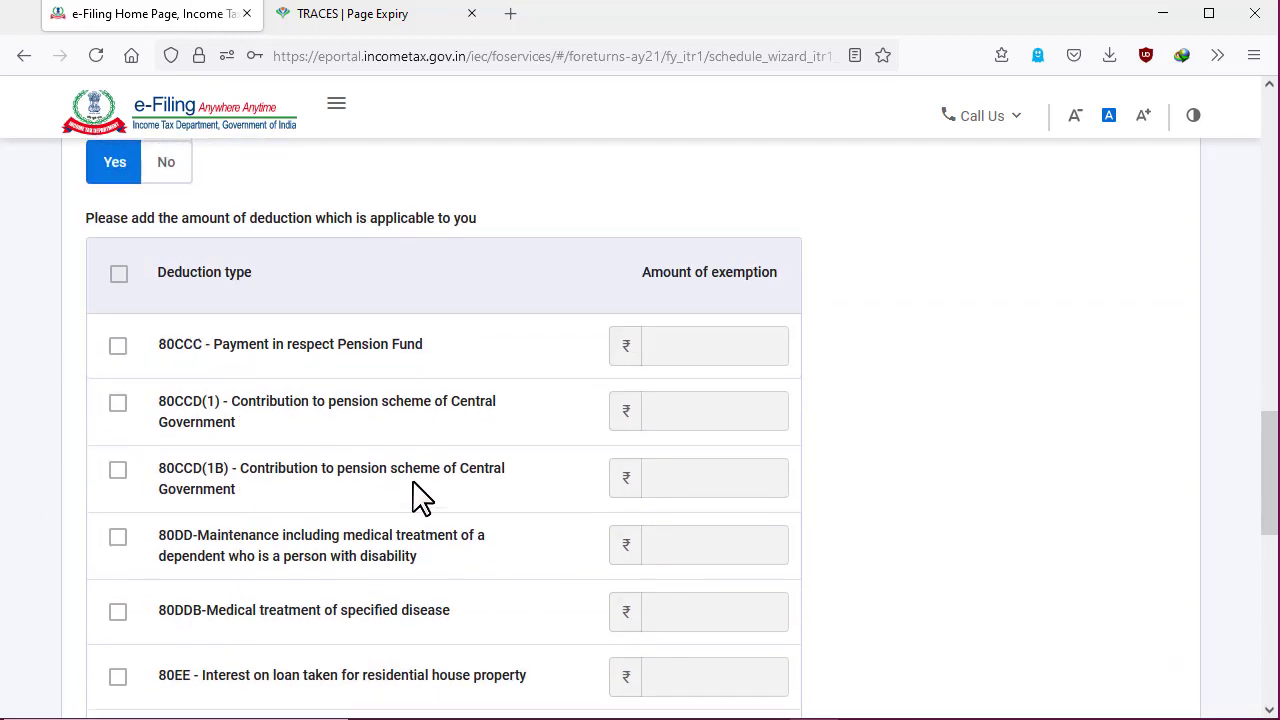
scroll(177, 449, up, 3)
scroll(300, 474, down, 3)
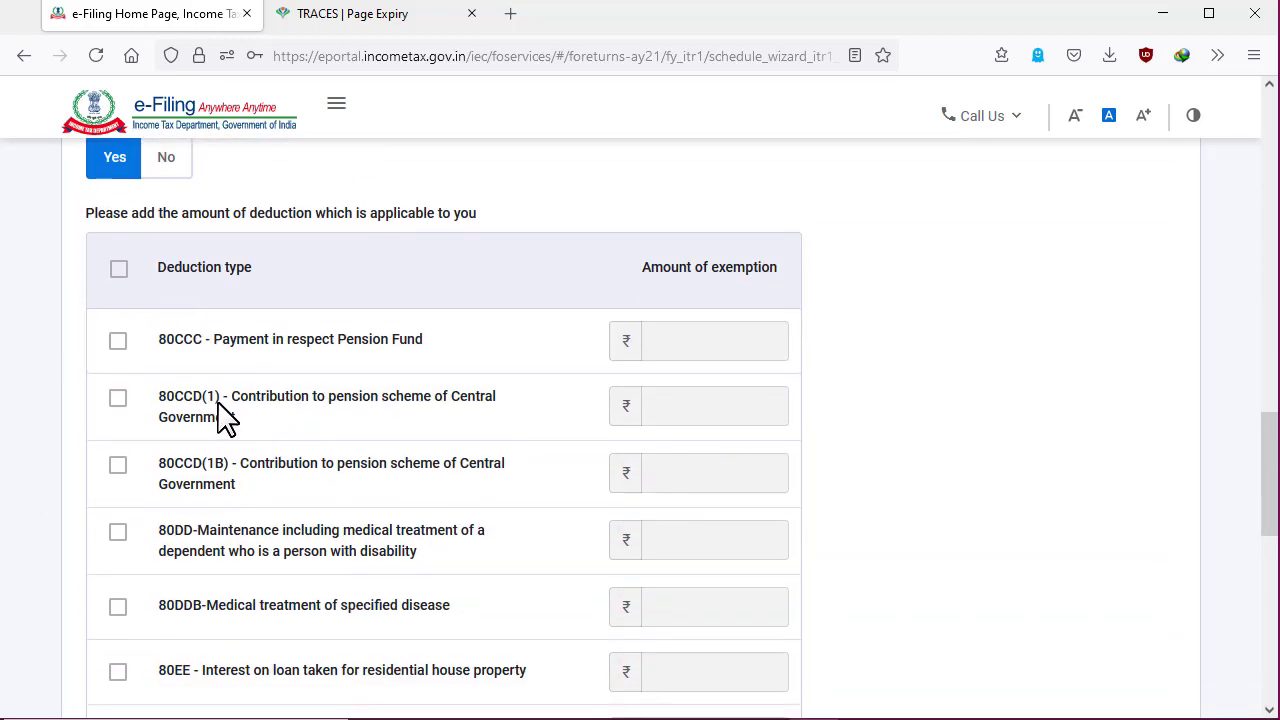
scroll(250, 428, down, 1)
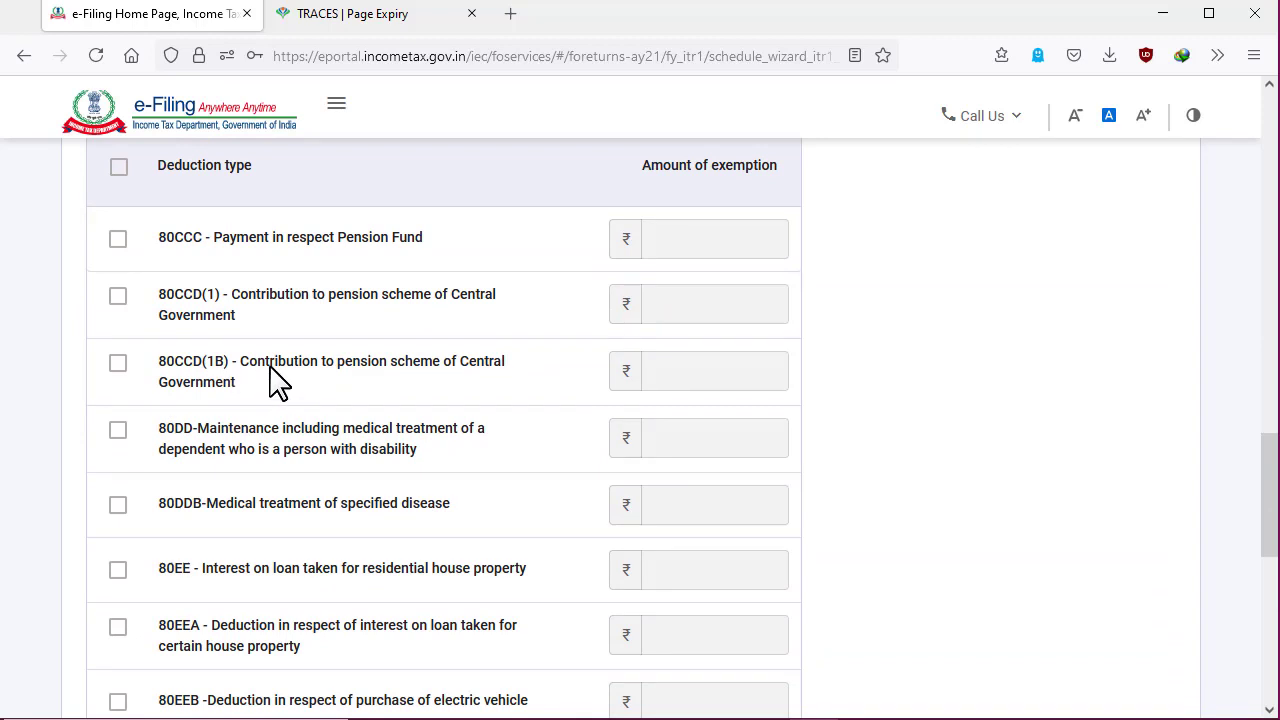
scroll(278, 380, down, 1)
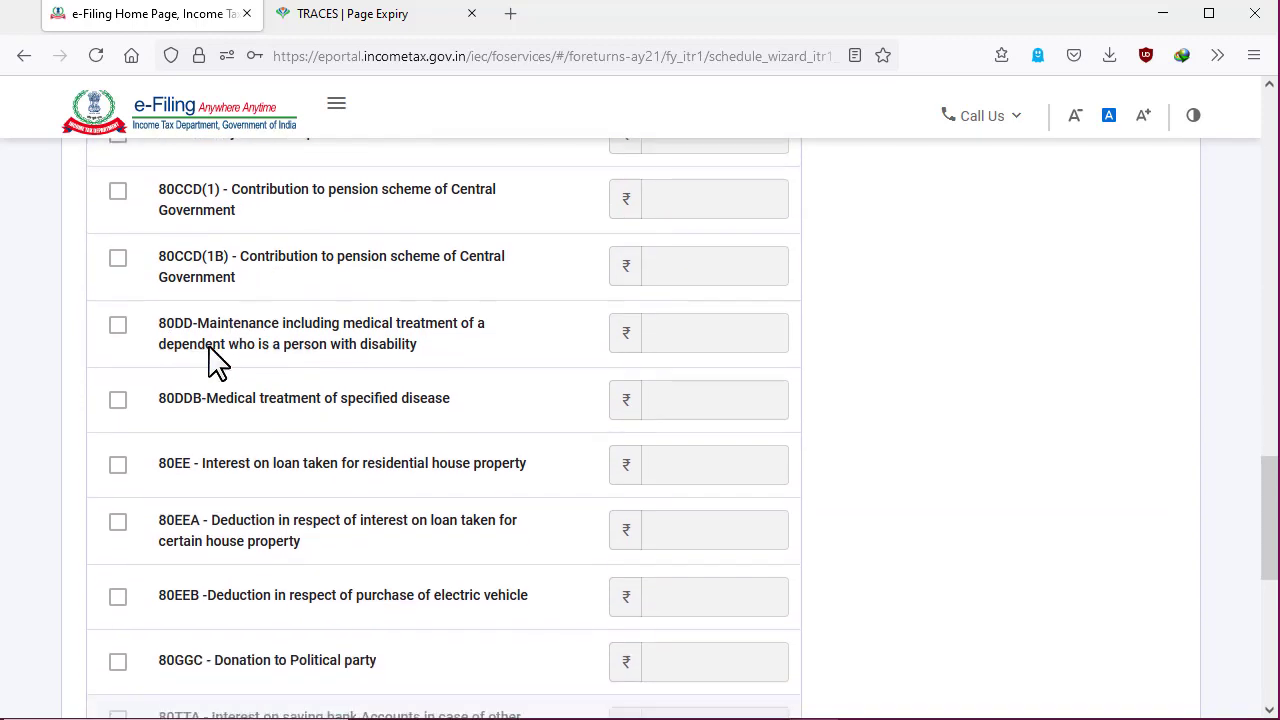
scroll(214, 363, down, 1)
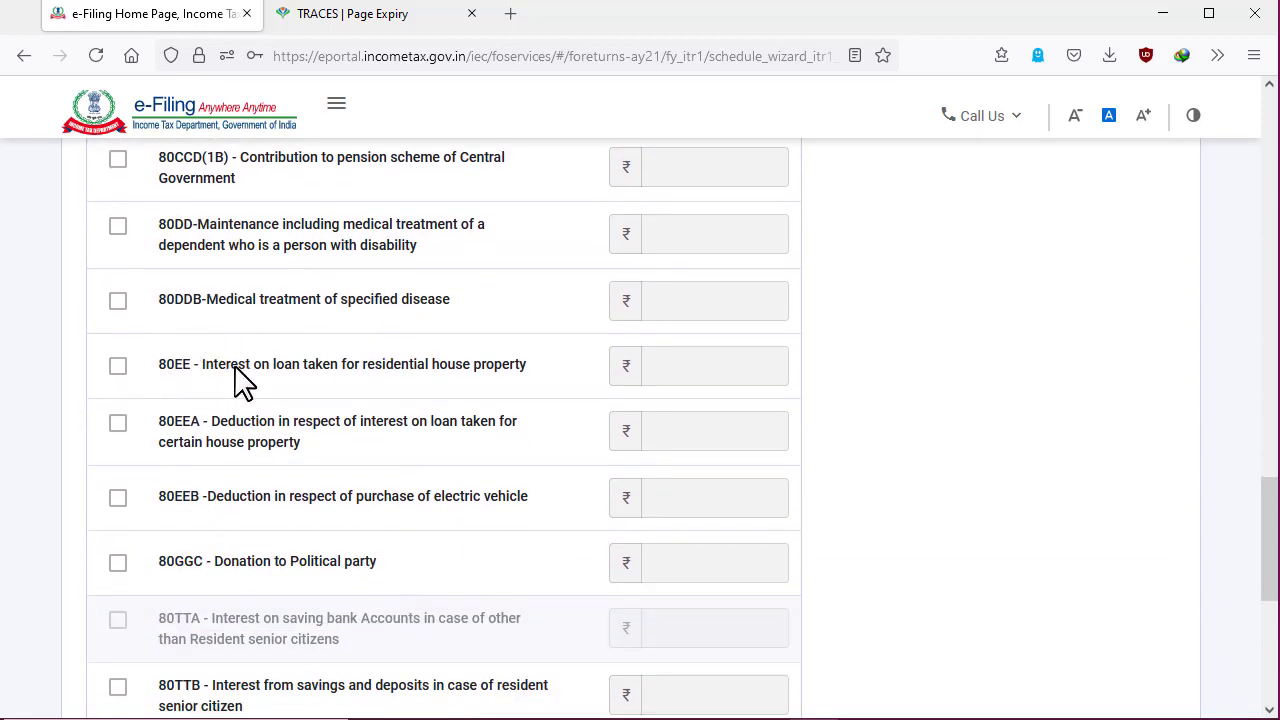
scroll(240, 385, down, 2)
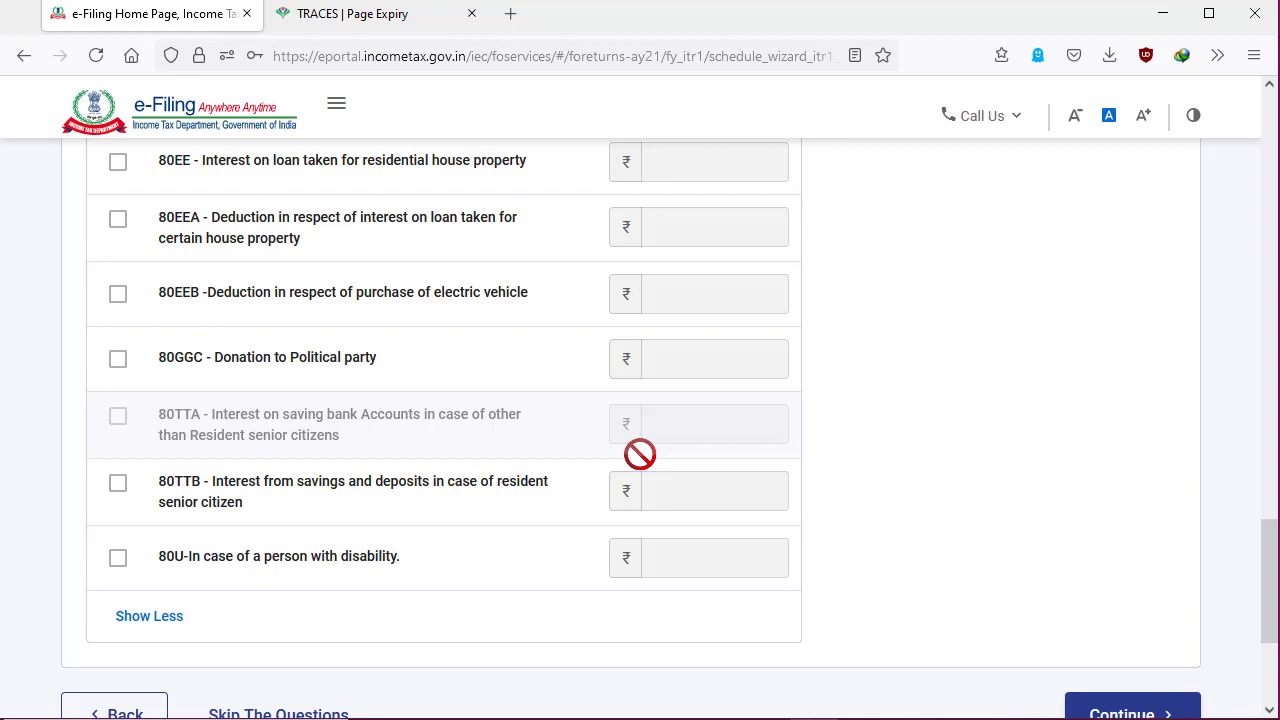
click(118, 485)
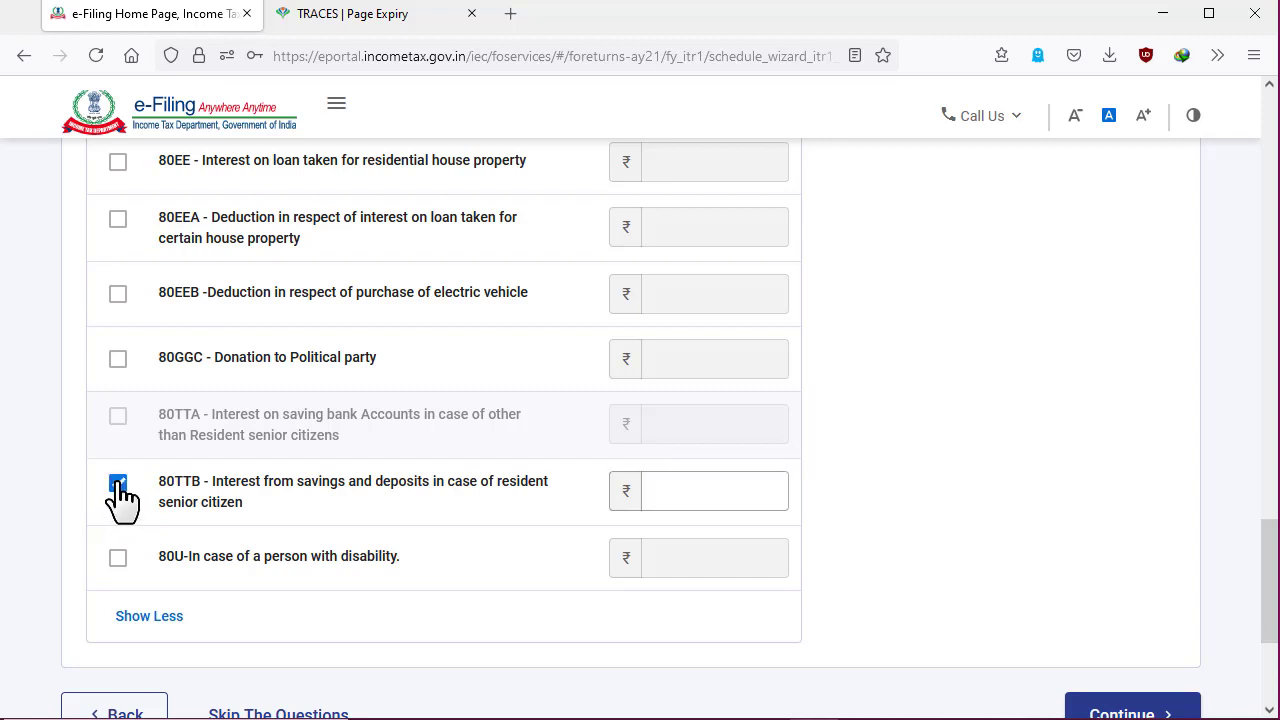
click(660, 490)
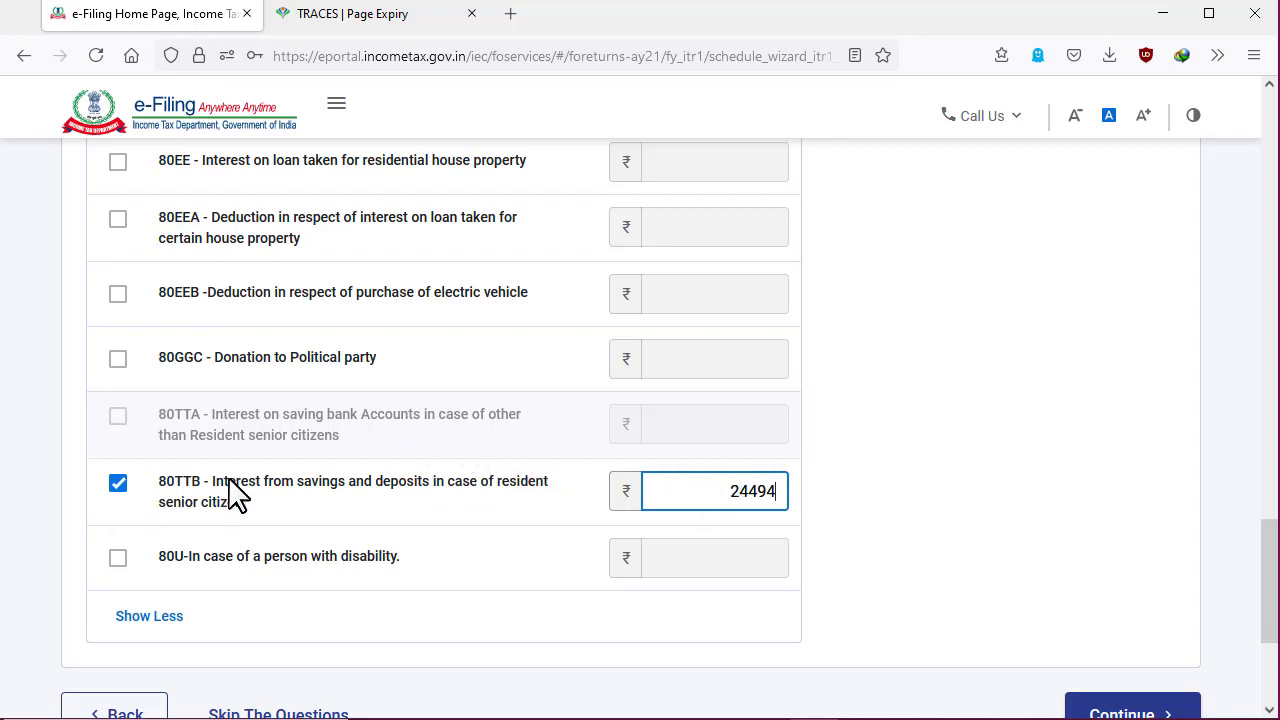
scroll(250, 485, up, 1)
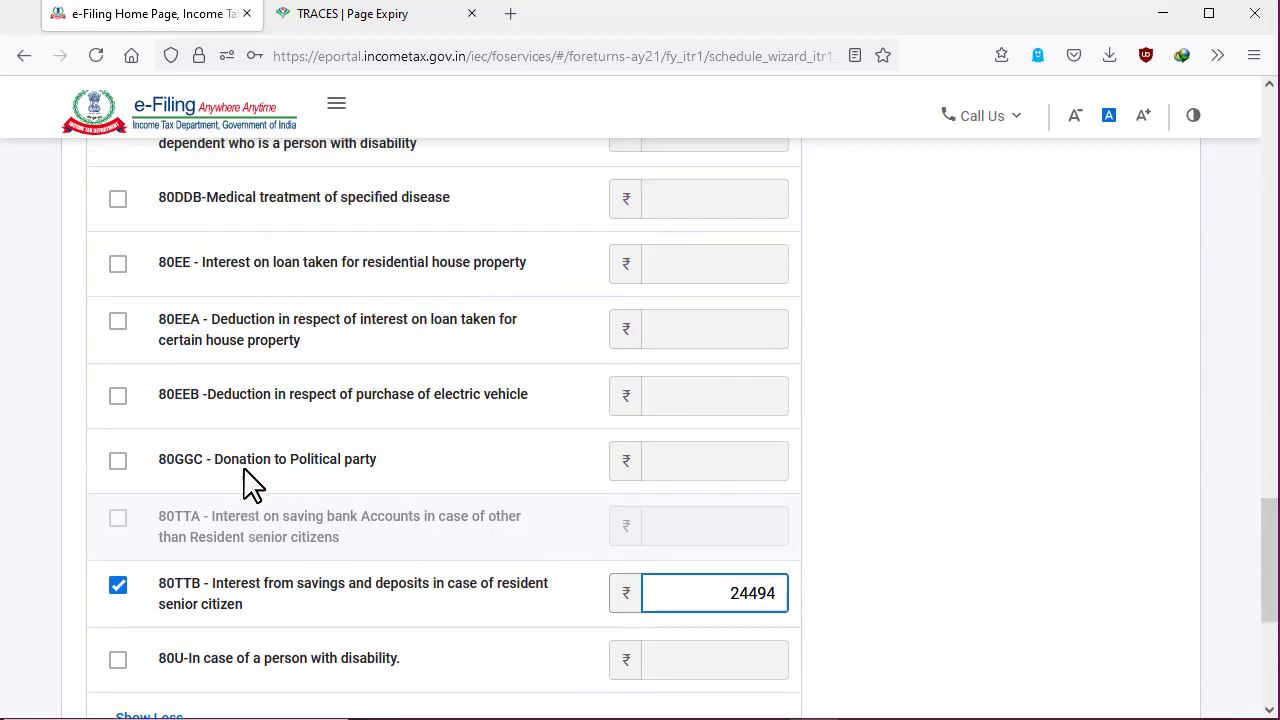
scroll(250, 472, down, 1)
click(414, 503)
Step: Change the answer to the Section 80C deduction question to No
scroll(414, 503, up, 4)
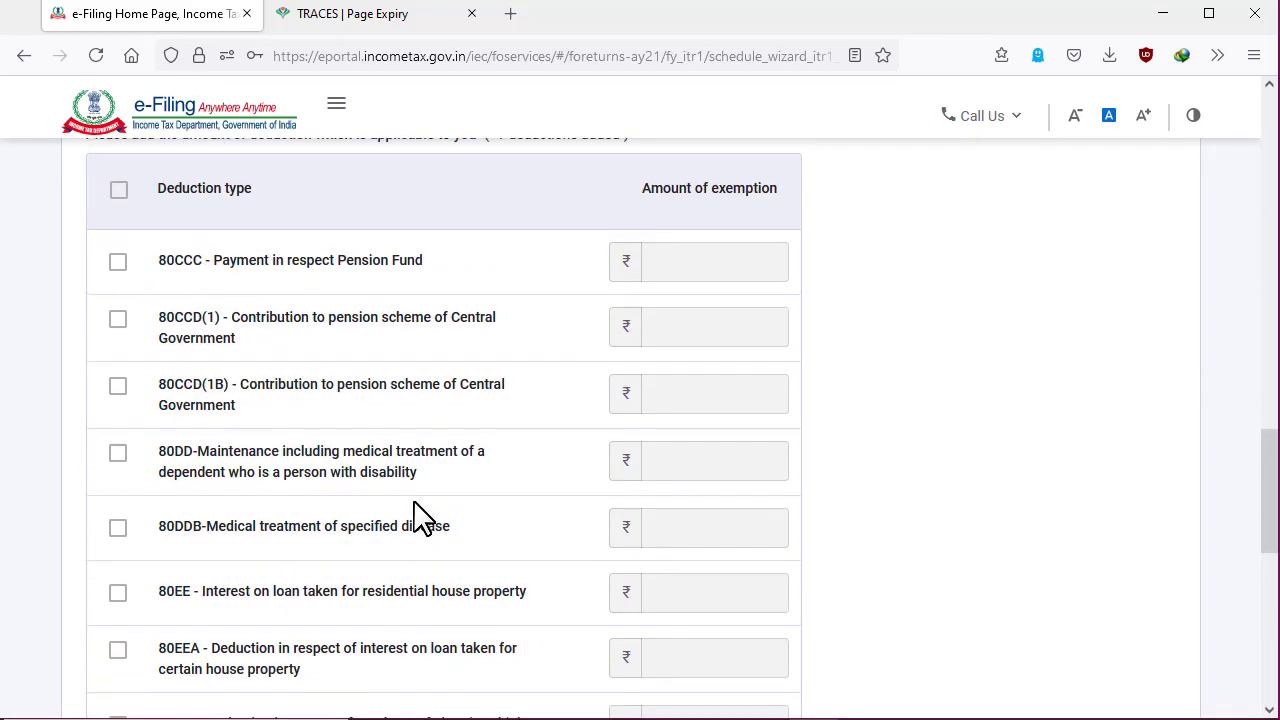
scroll(420, 515, up, 2)
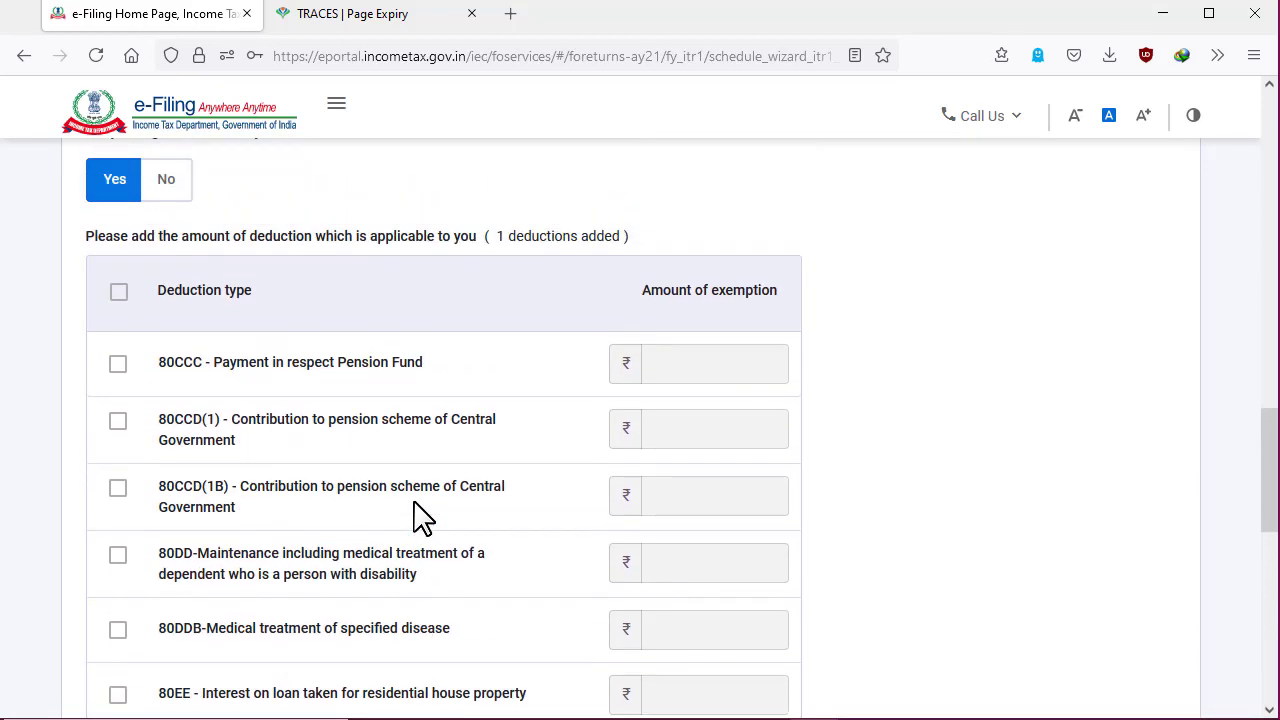
scroll(420, 515, up, 8)
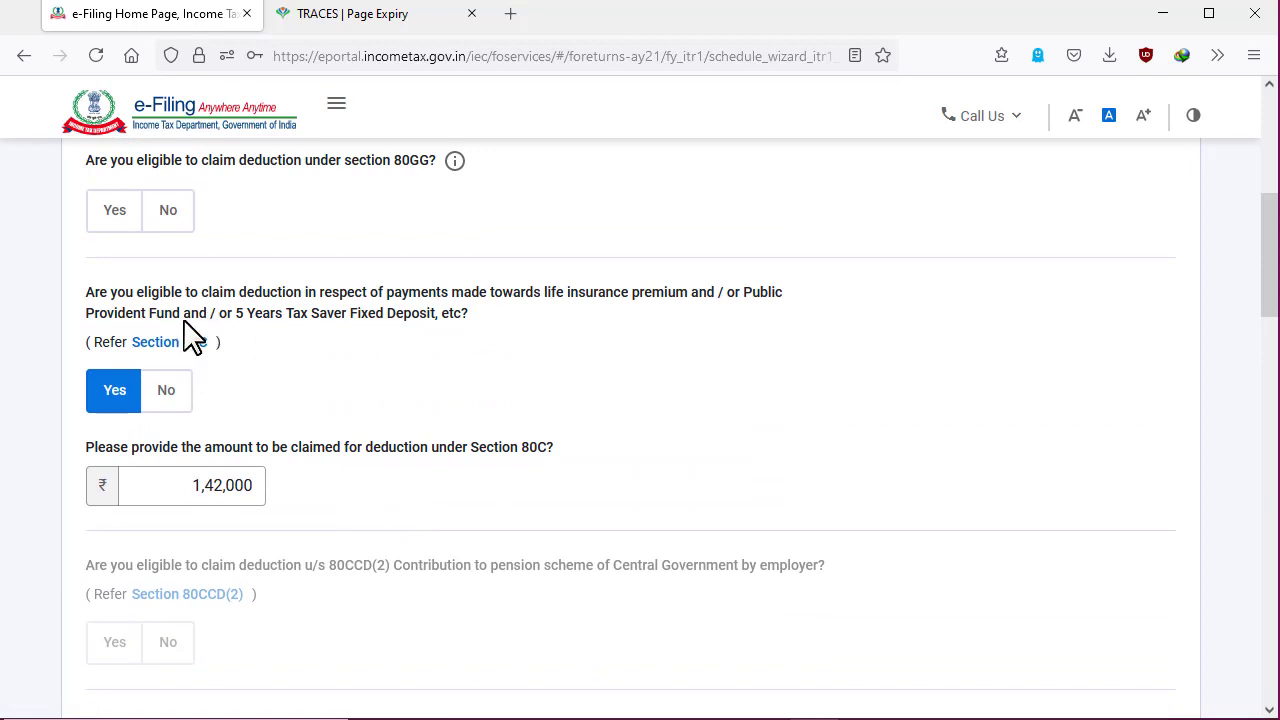
click(170, 392)
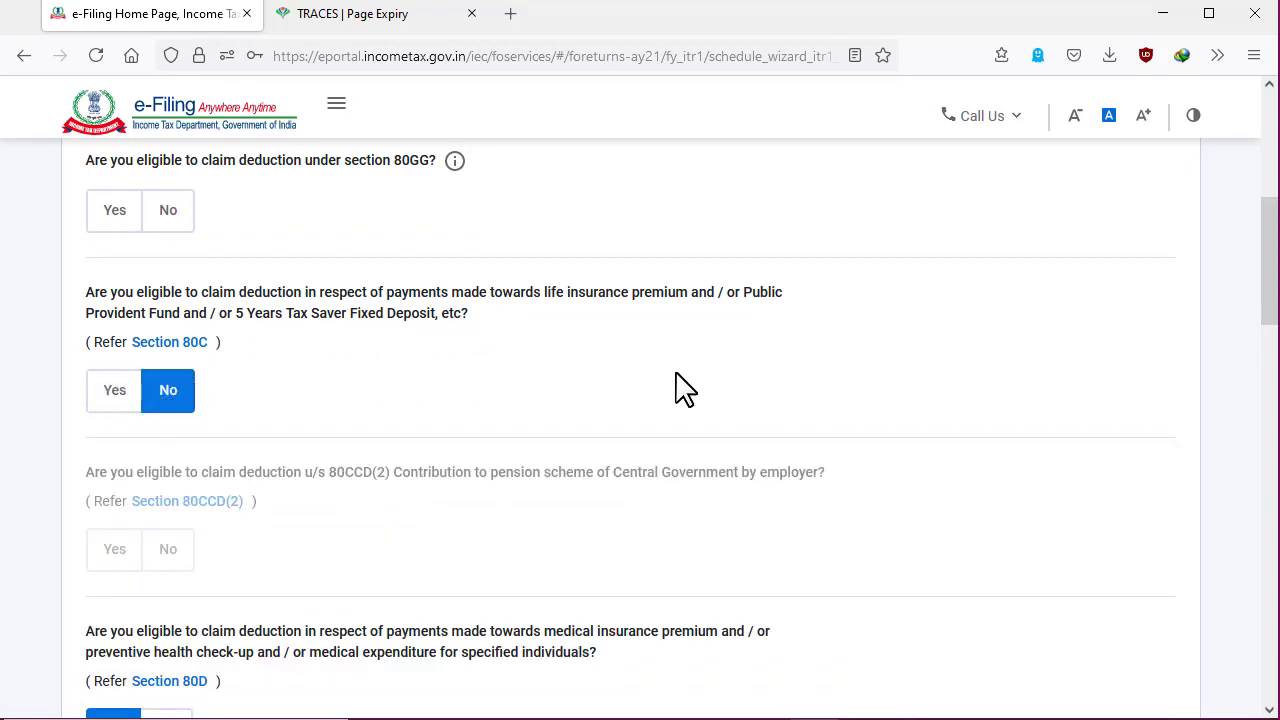
Step: Continue from the deduction questions to the deductions schedule and open the 80D entry for editing
scroll(678, 385, down, 15)
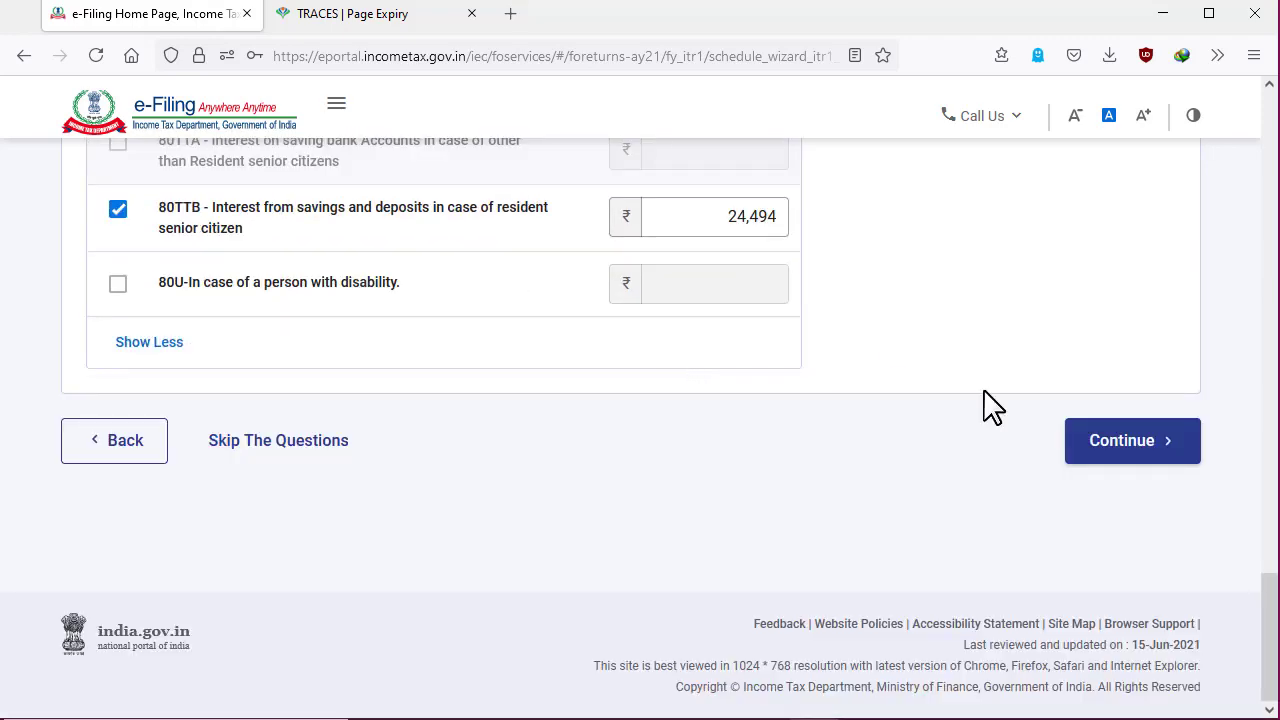
click(1110, 442)
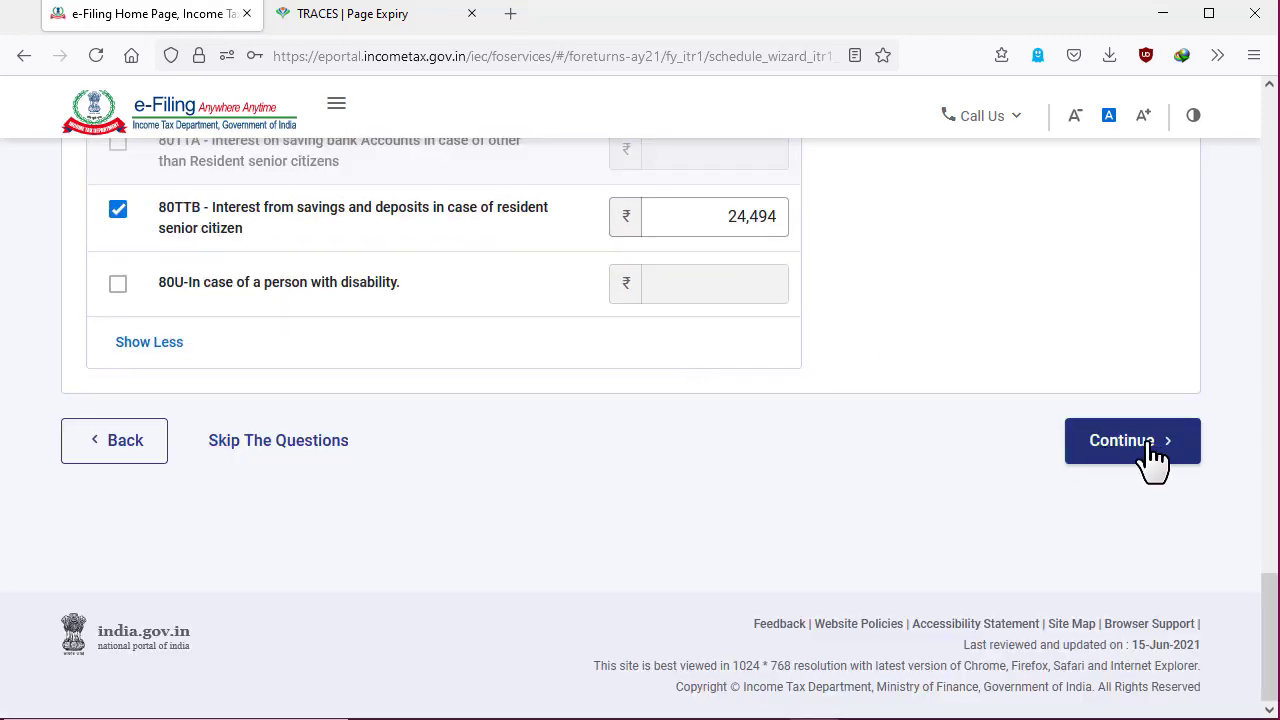
click(1143, 442)
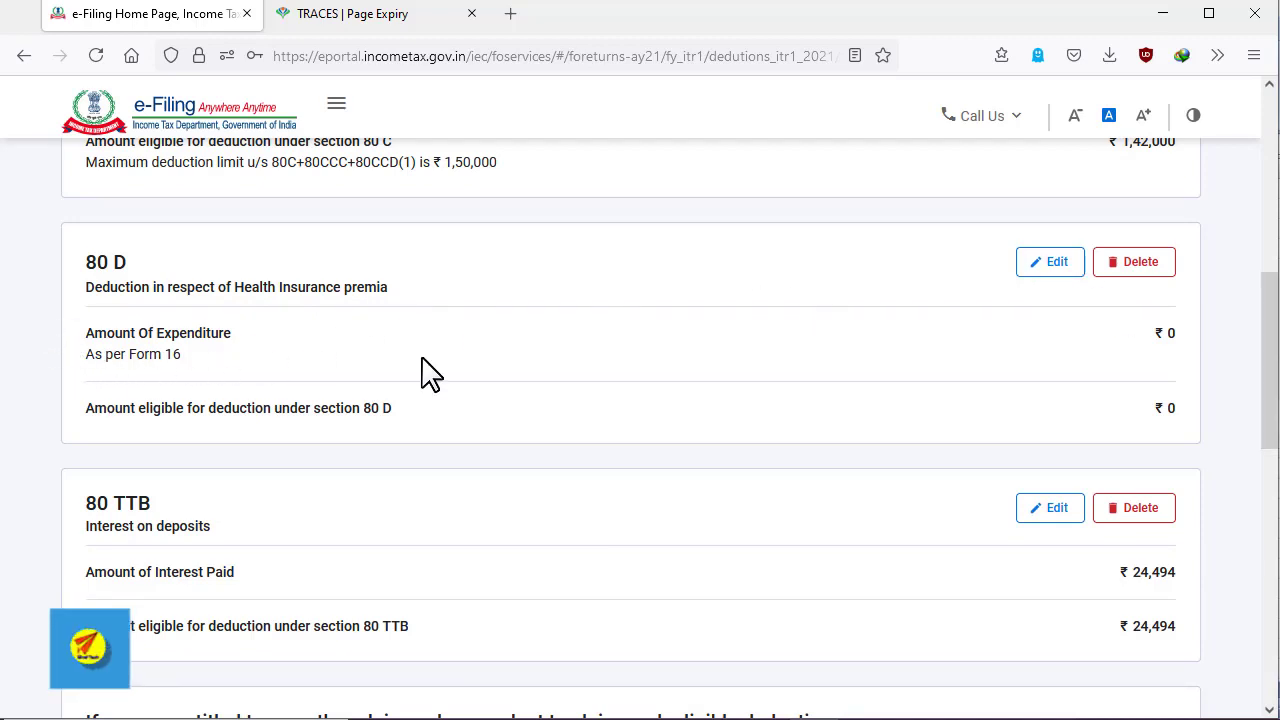
click(1049, 268)
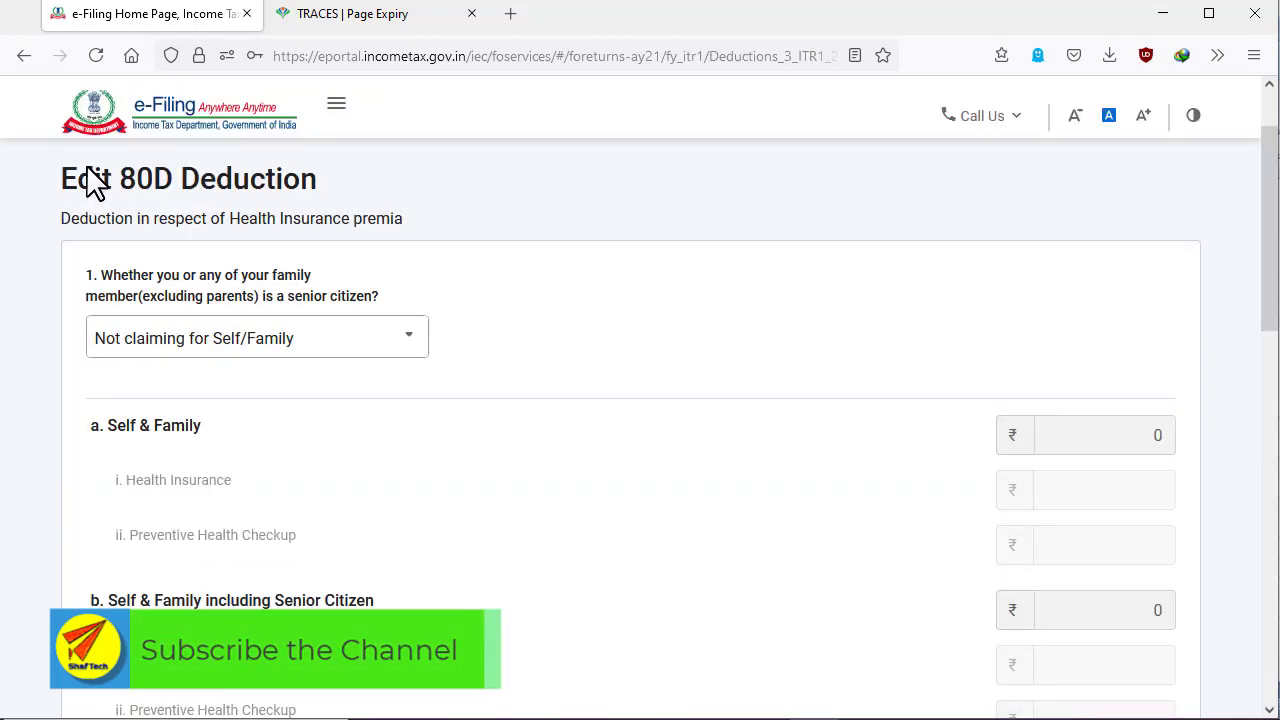
Step: Try Yes for whether self or a family member is a senior citizen, and check the Self & Family including Senior Citizen fields
click(378, 340)
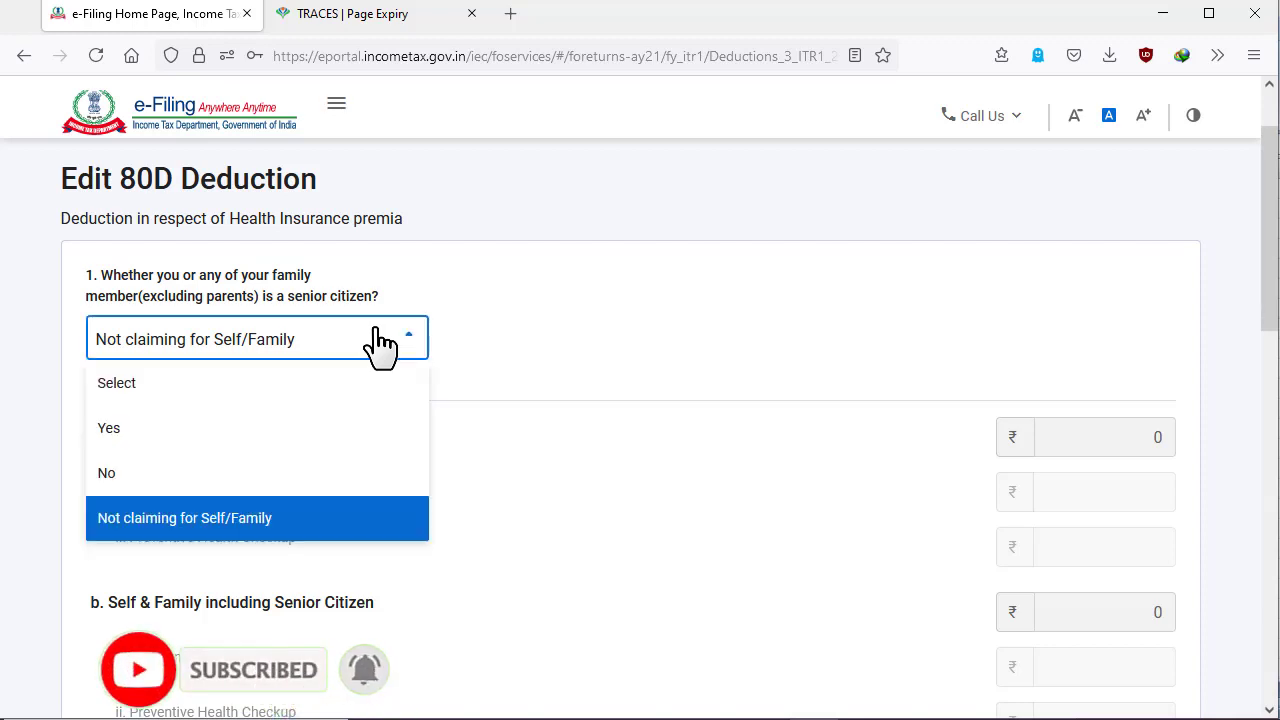
click(218, 438)
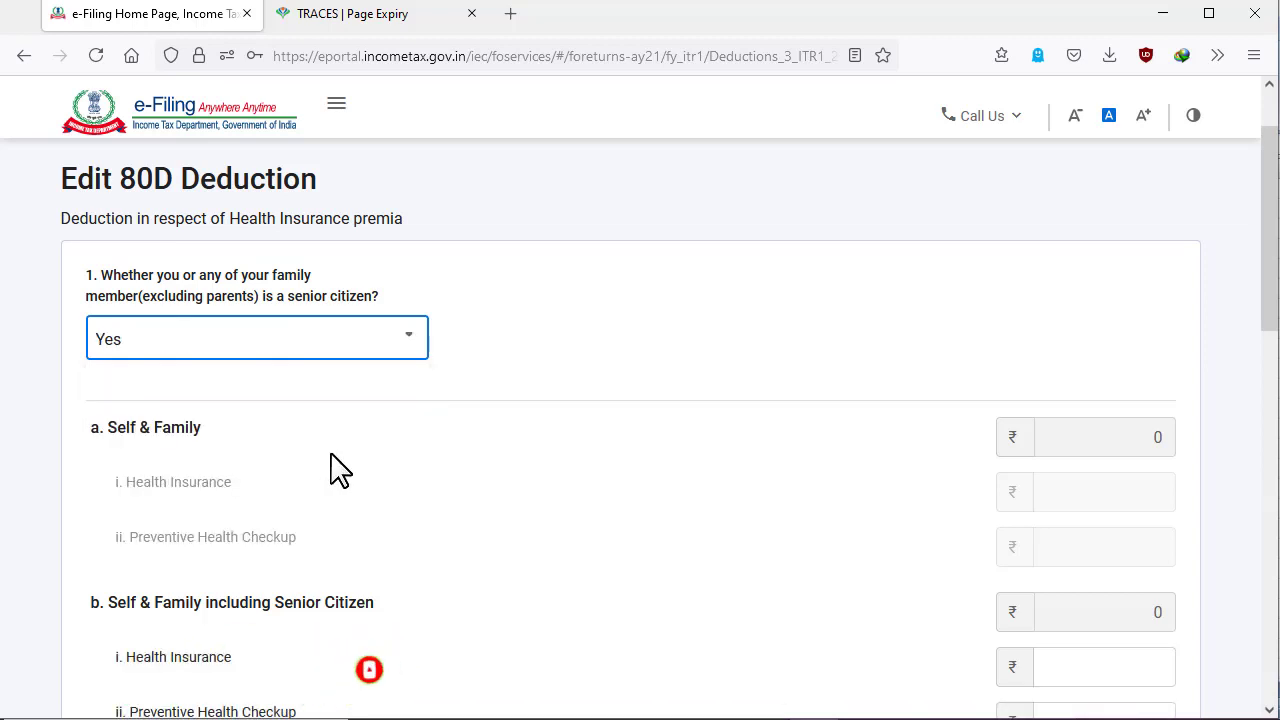
scroll(337, 466, down, 1)
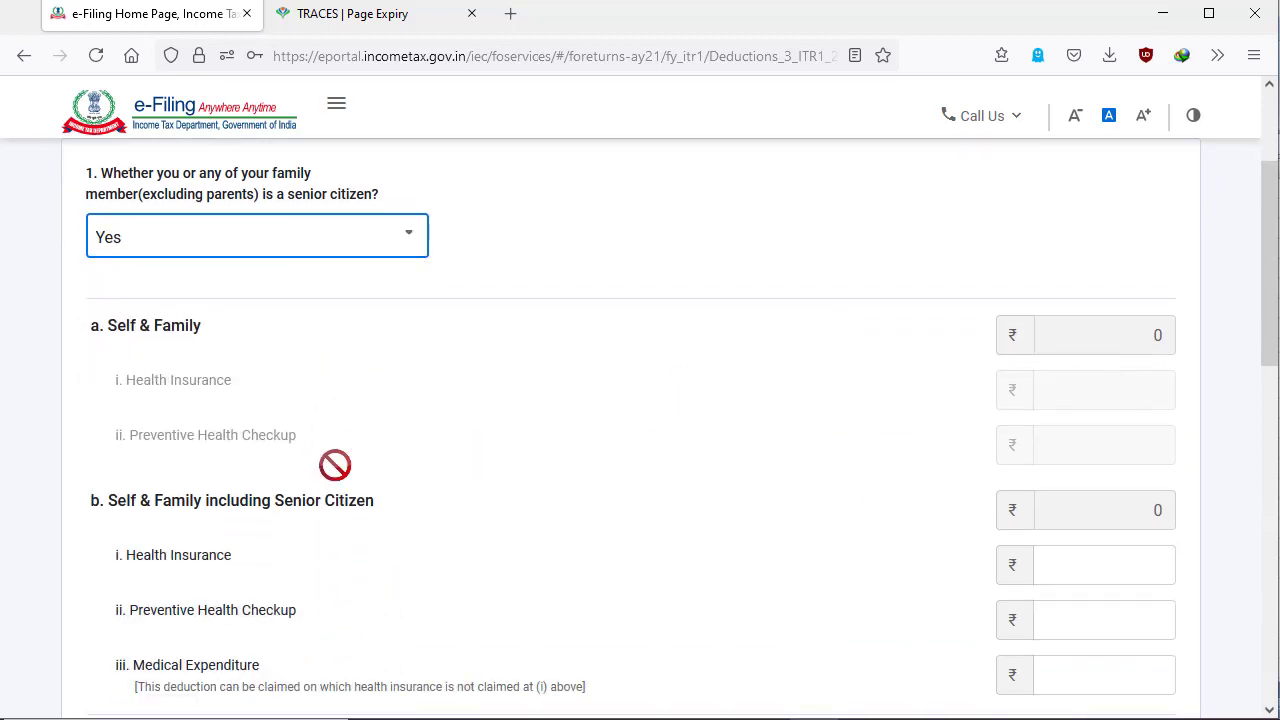
scroll(229, 514, down, 2)
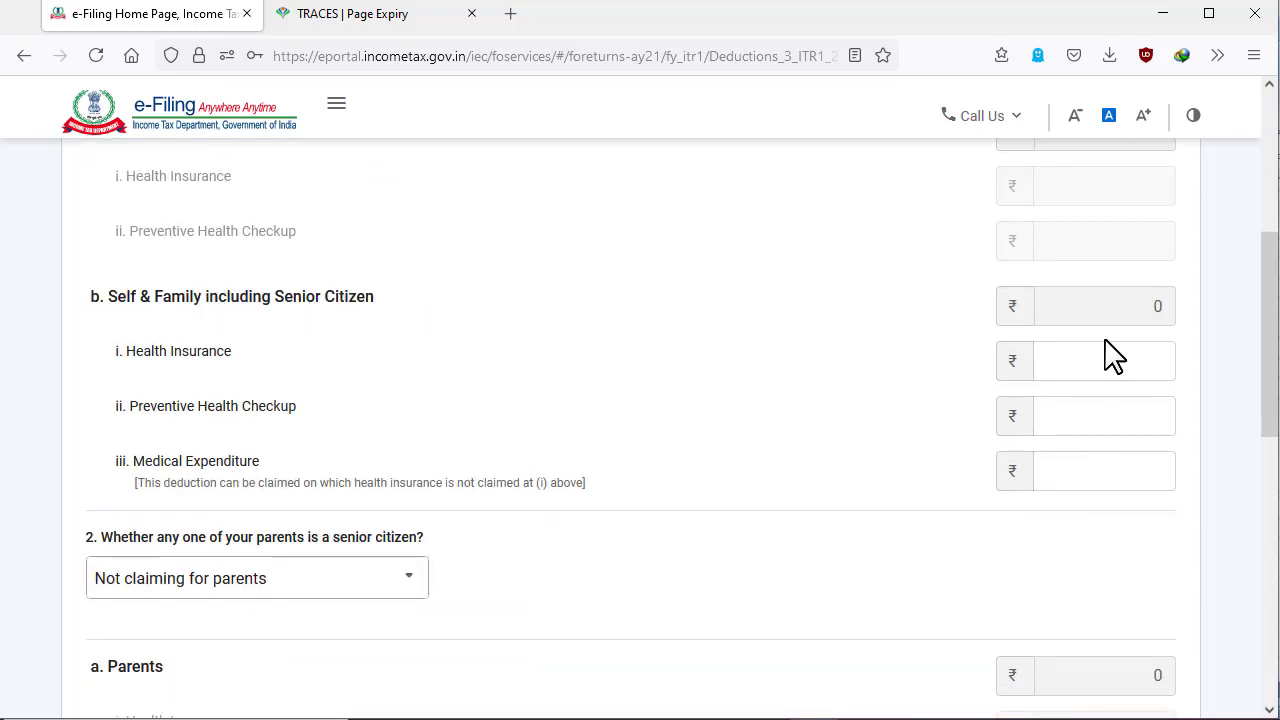
click(1104, 372)
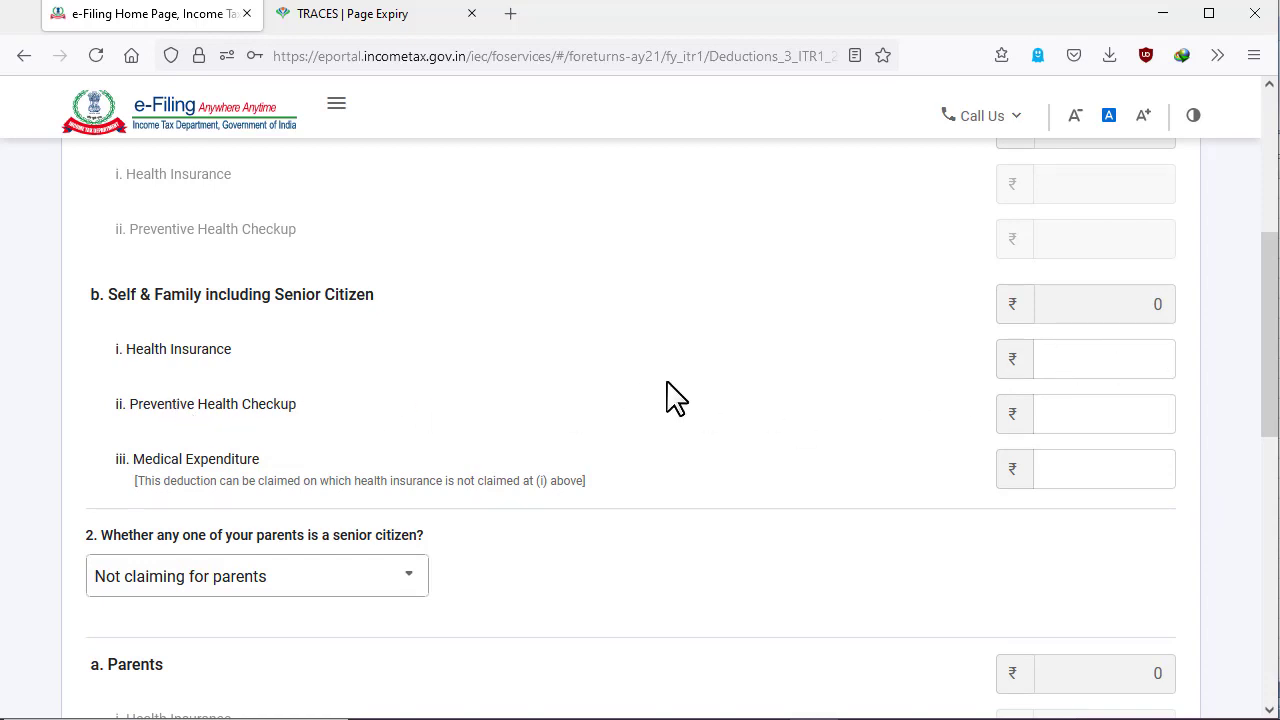
scroll(548, 427, up, 3)
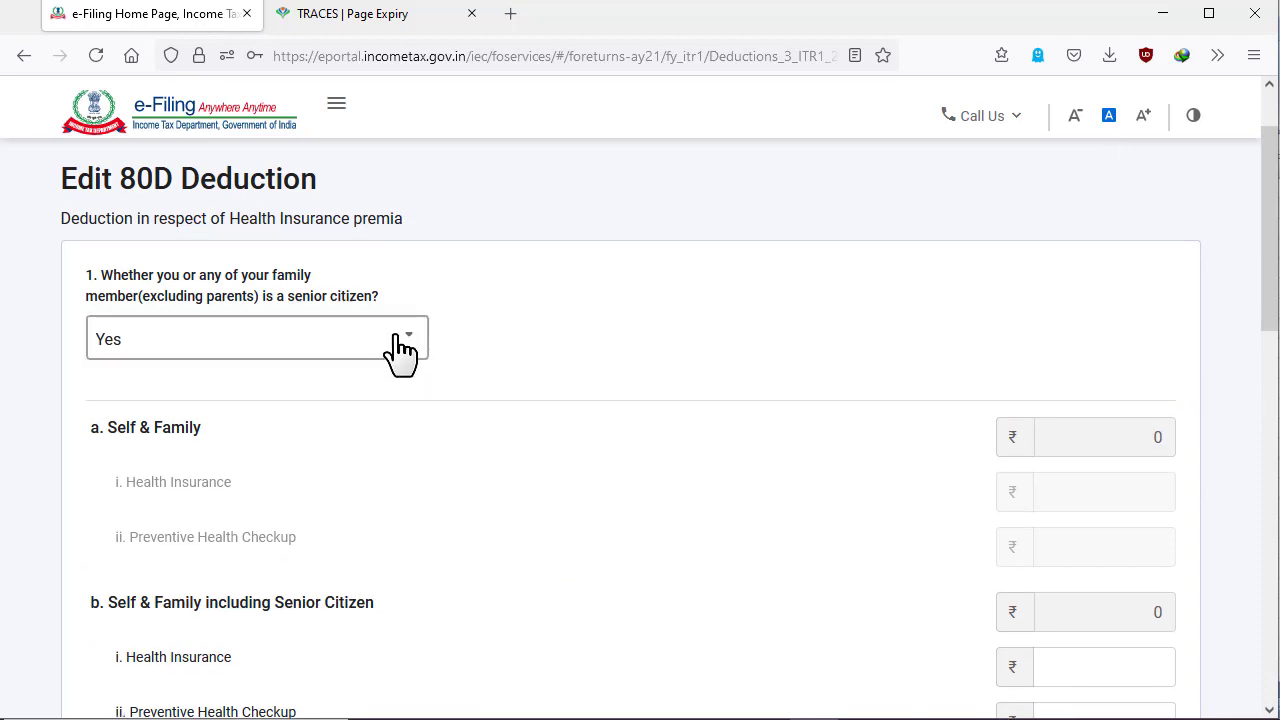
Step: Answer No to the family senior citizen question and enter 14000 as health insurance under Self & Family, leaving preventive health checkup blank
click(398, 340)
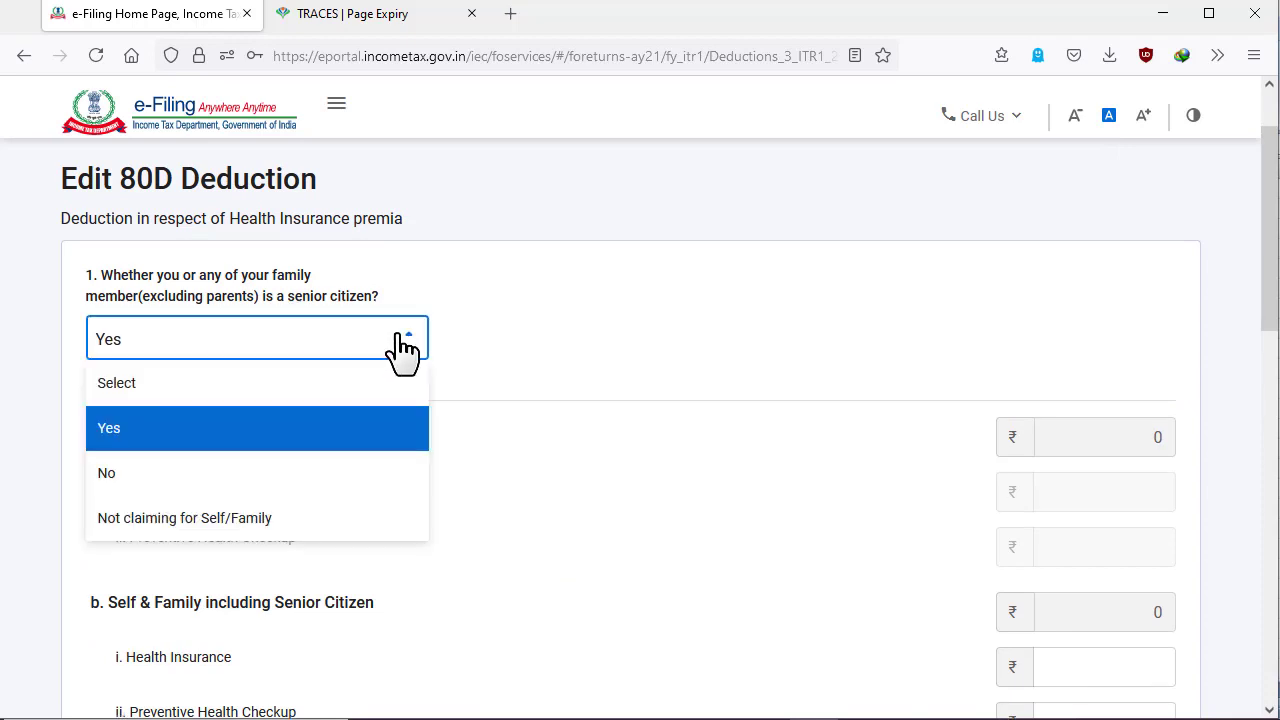
click(127, 478)
scroll(123, 443, down, 1)
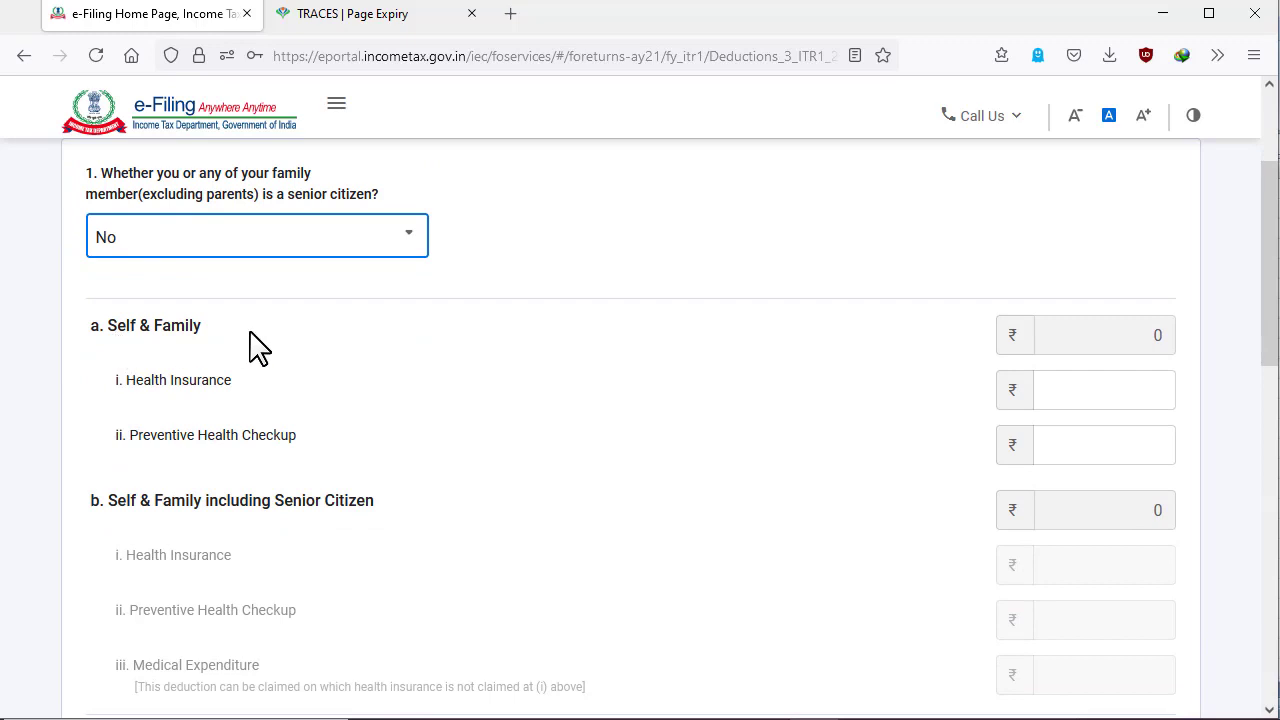
click(1089, 397)
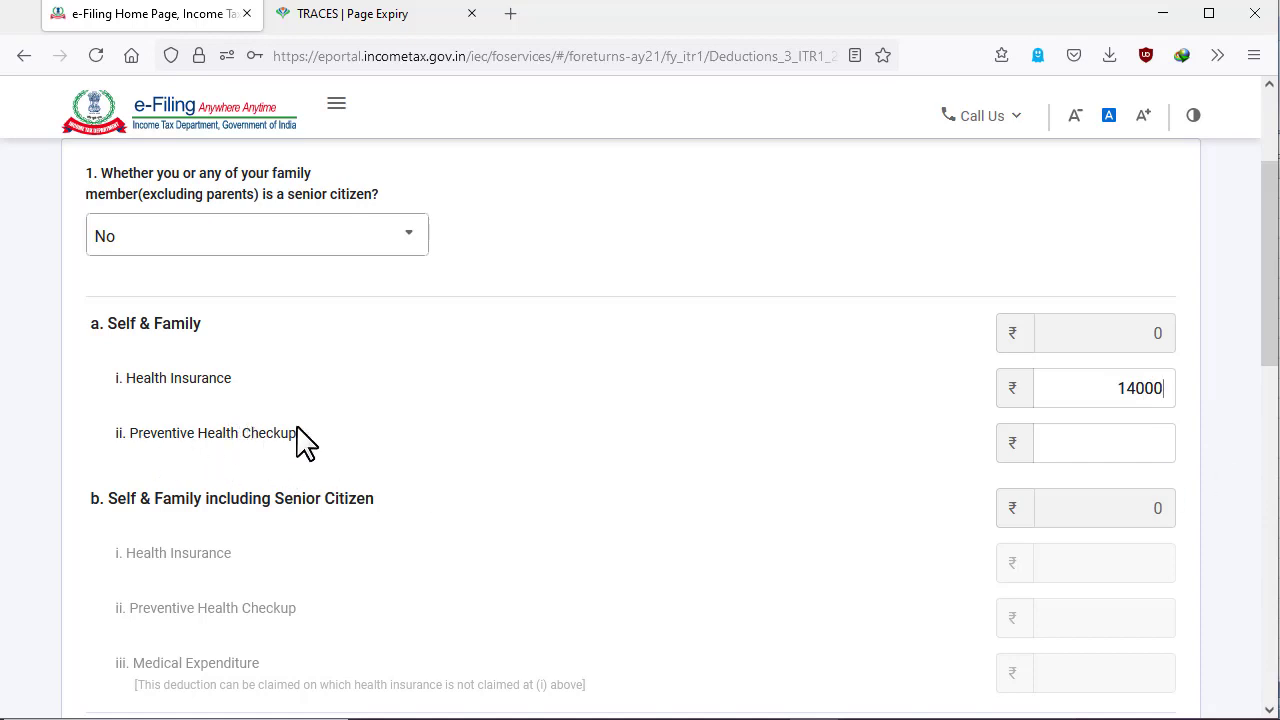
click(1122, 450)
scroll(986, 453, down, 3)
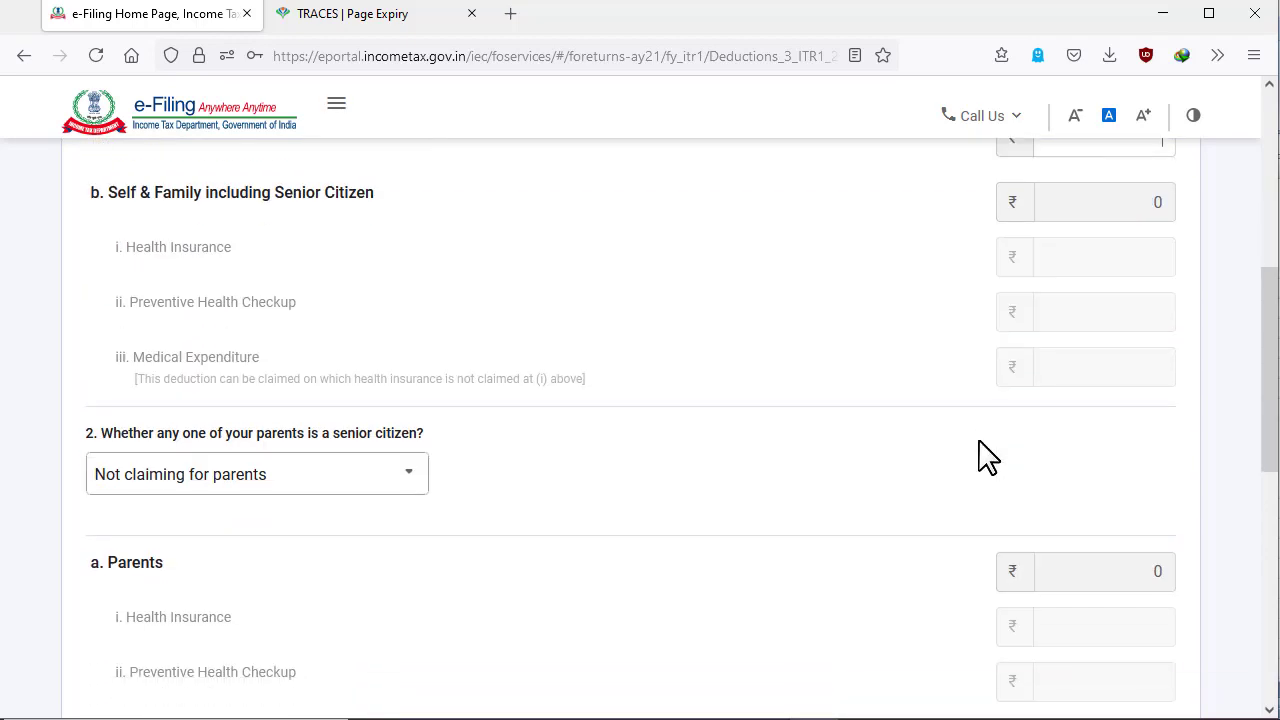
Step: Try Yes for whether any parent is a senior citizen, and check the Parents including Senior Citizen fields
scroll(986, 455, down, 1)
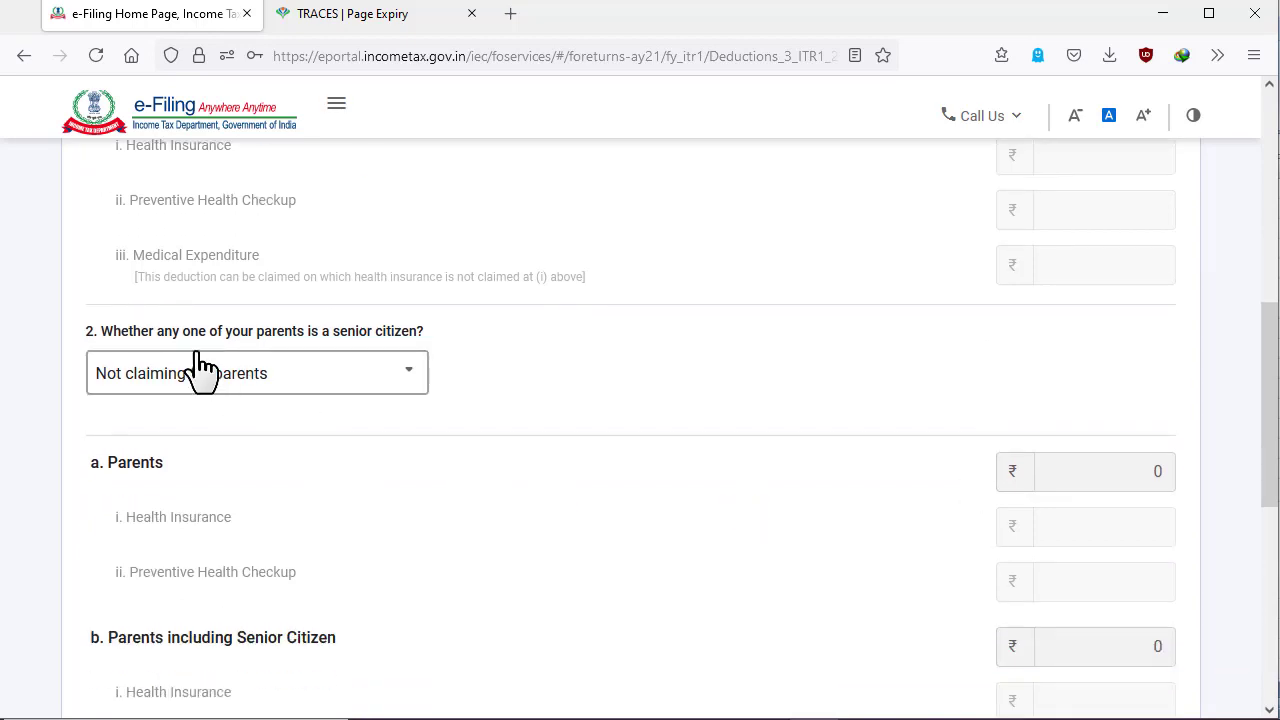
click(414, 380)
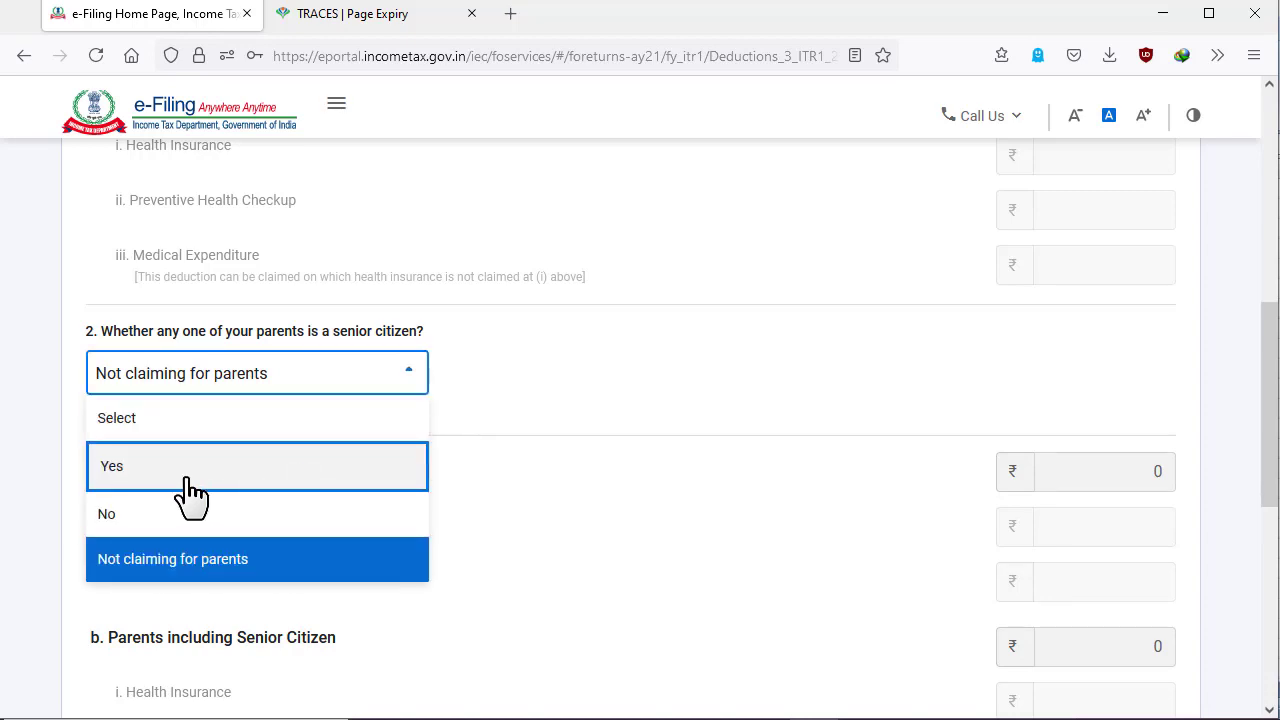
click(141, 467)
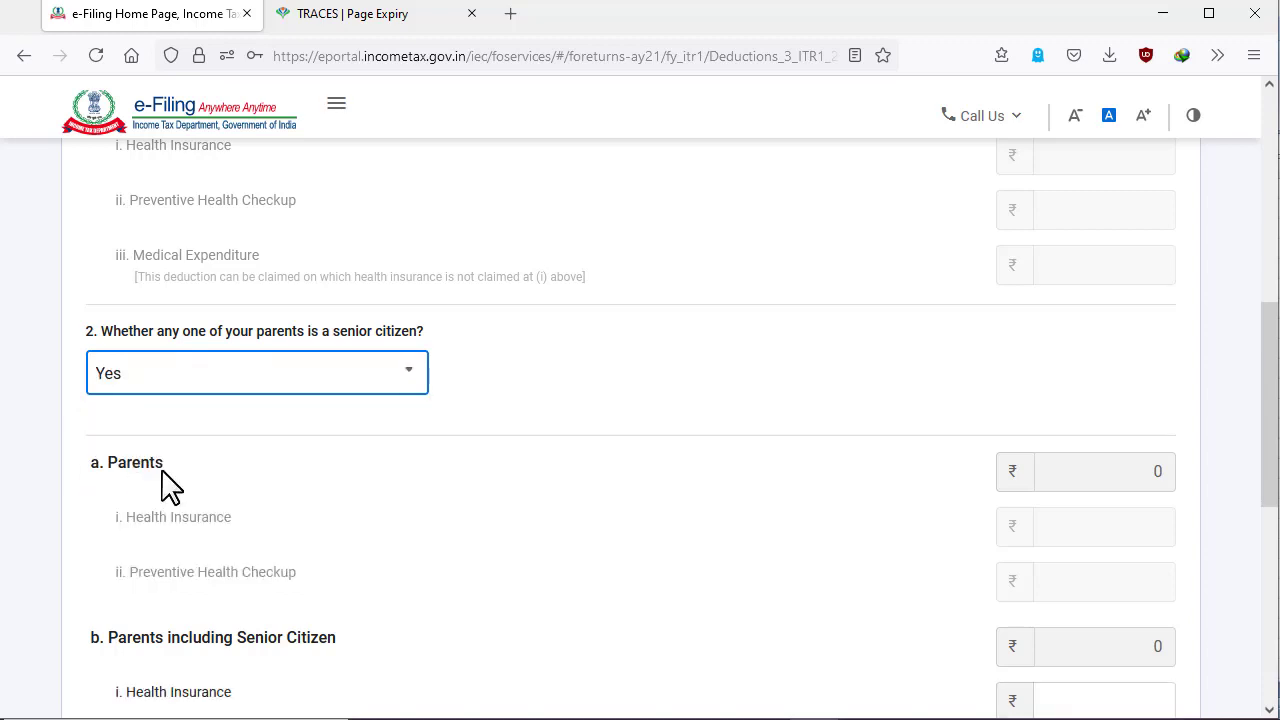
scroll(480, 465, down, 2)
scroll(249, 480, down, 2)
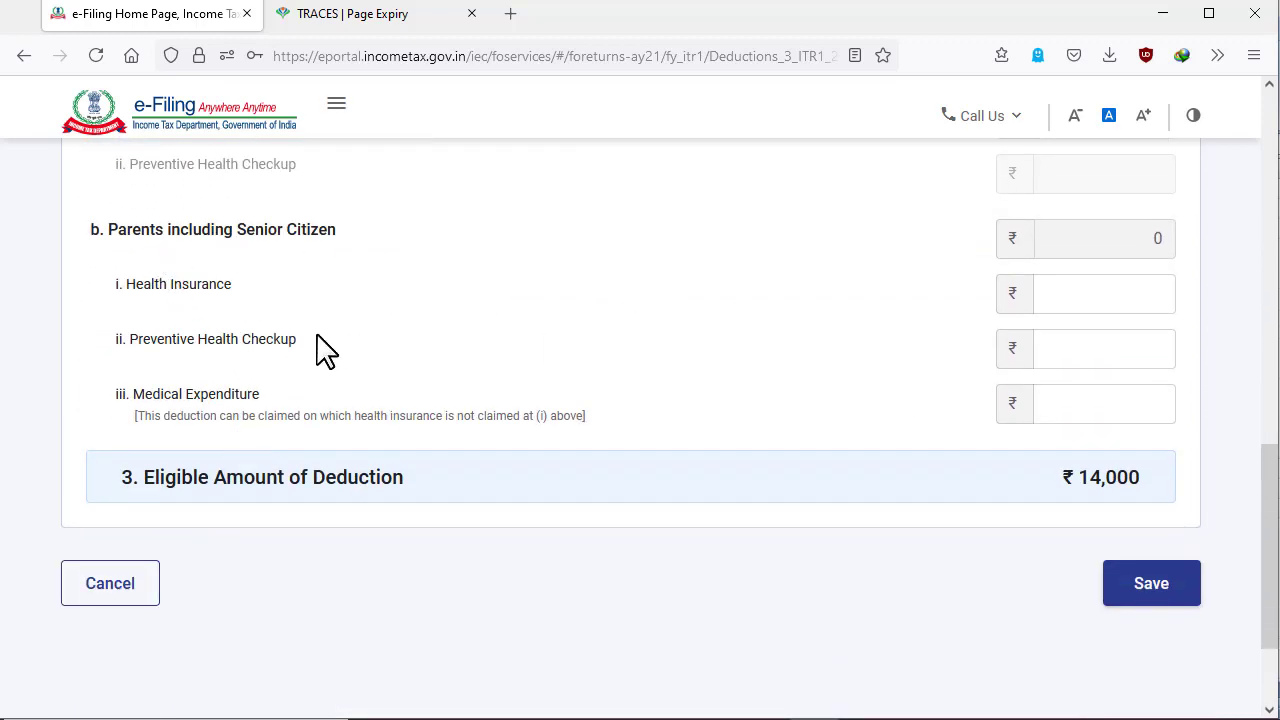
click(1130, 300)
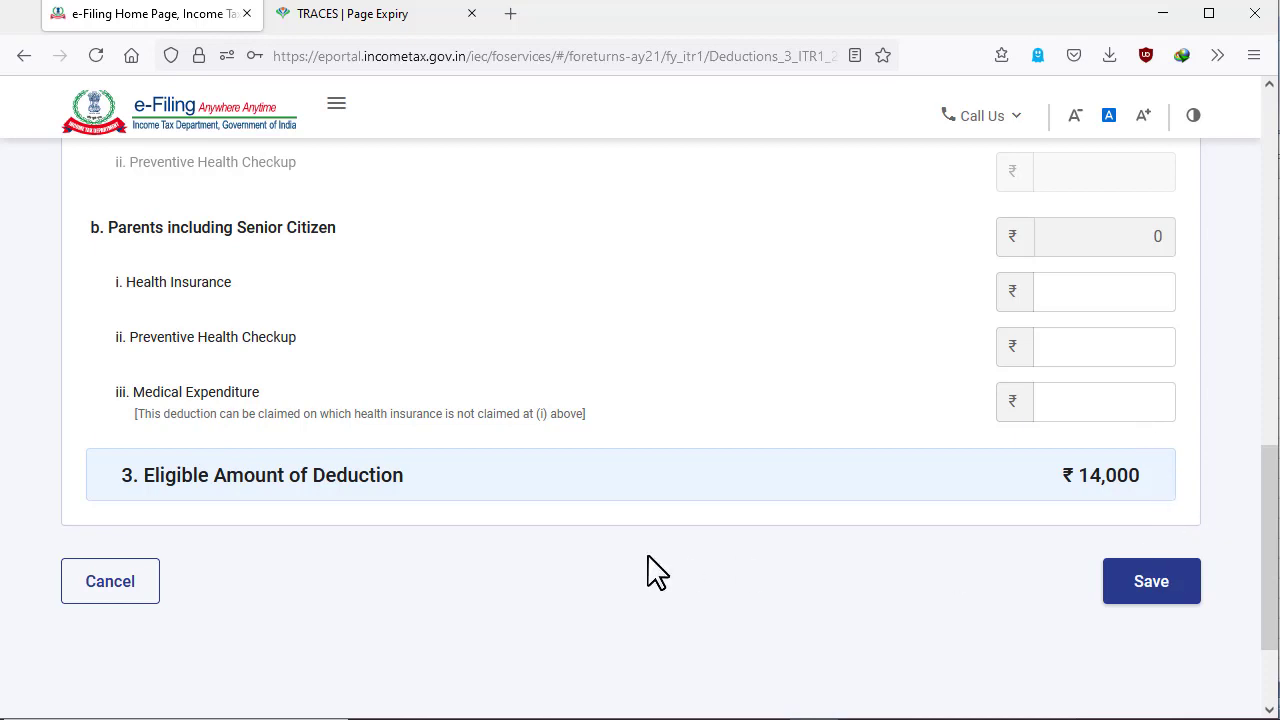
Step: Look over the whole 80D deduction form and cancel the edit without saving it
scroll(648, 557, up, 7)
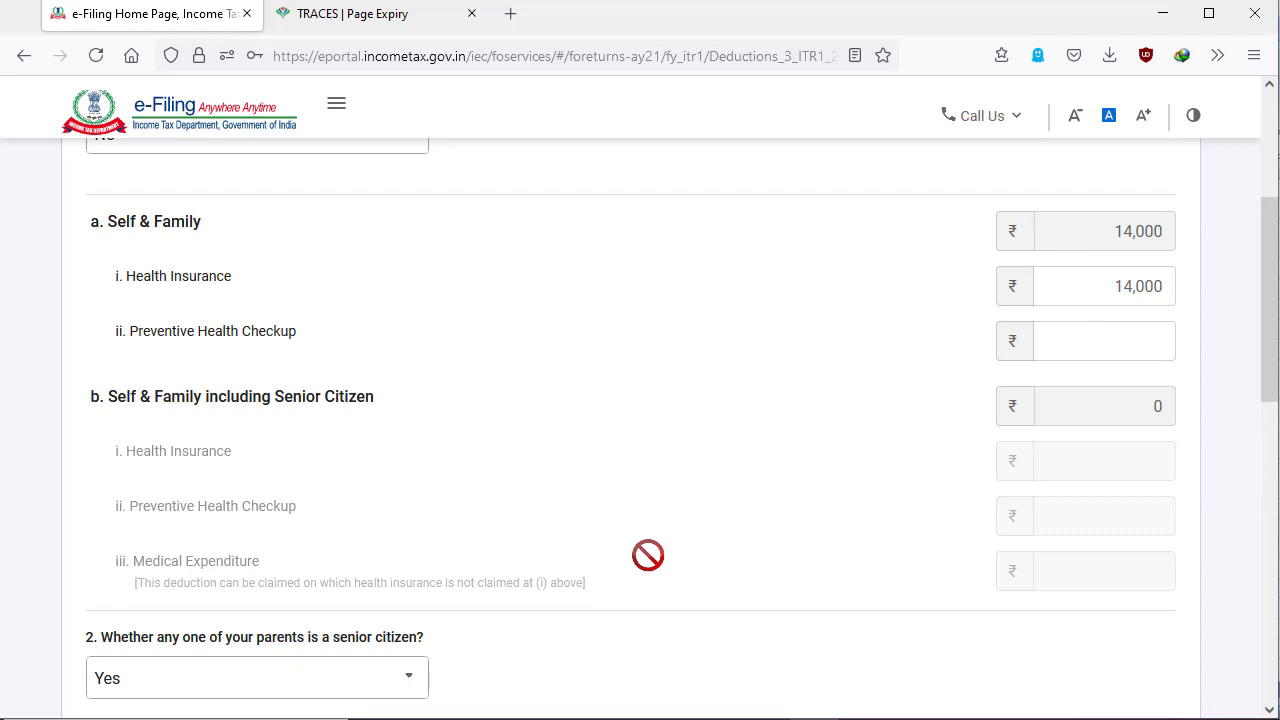
scroll(648, 555, up, 2)
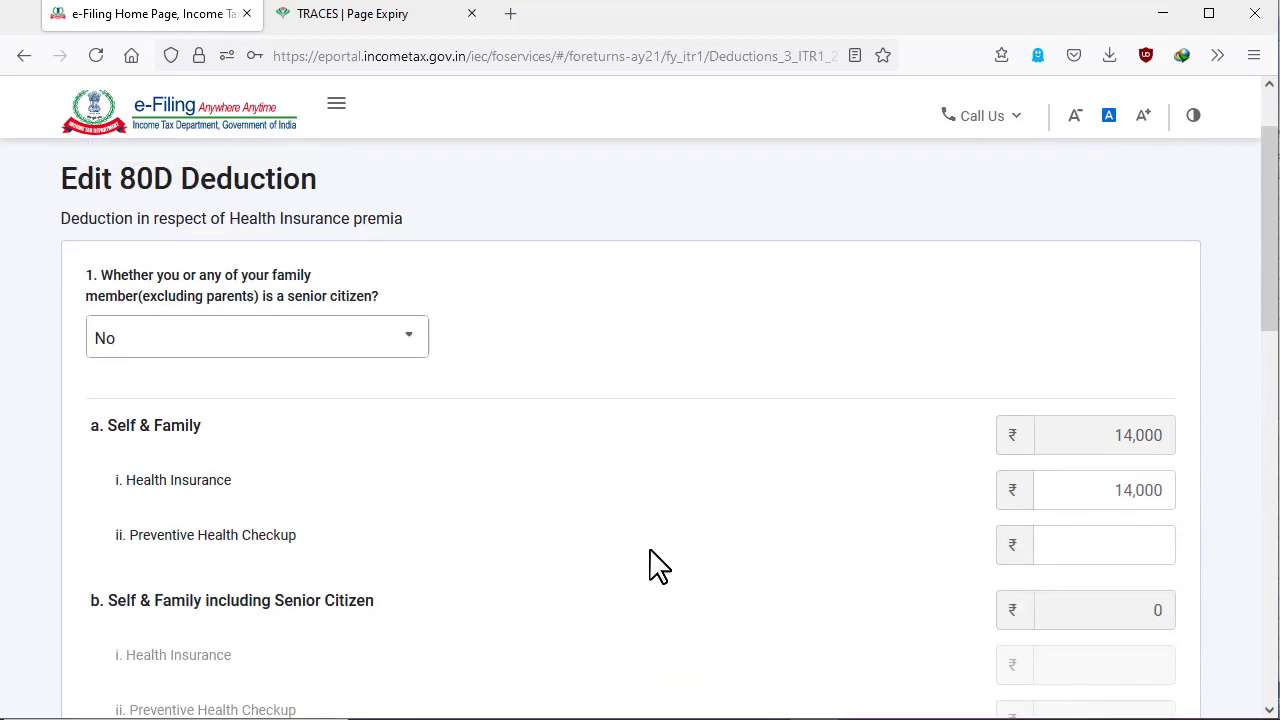
scroll(648, 549, down, 8)
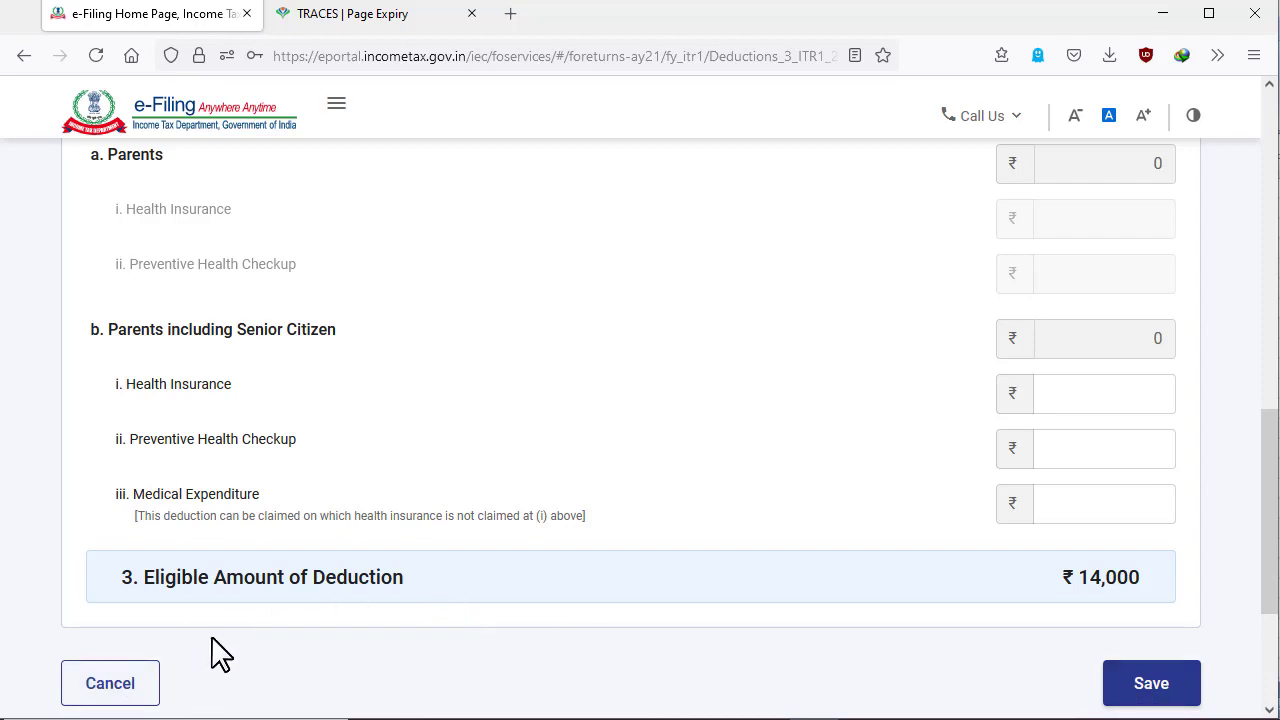
scroll(345, 592, down, 2)
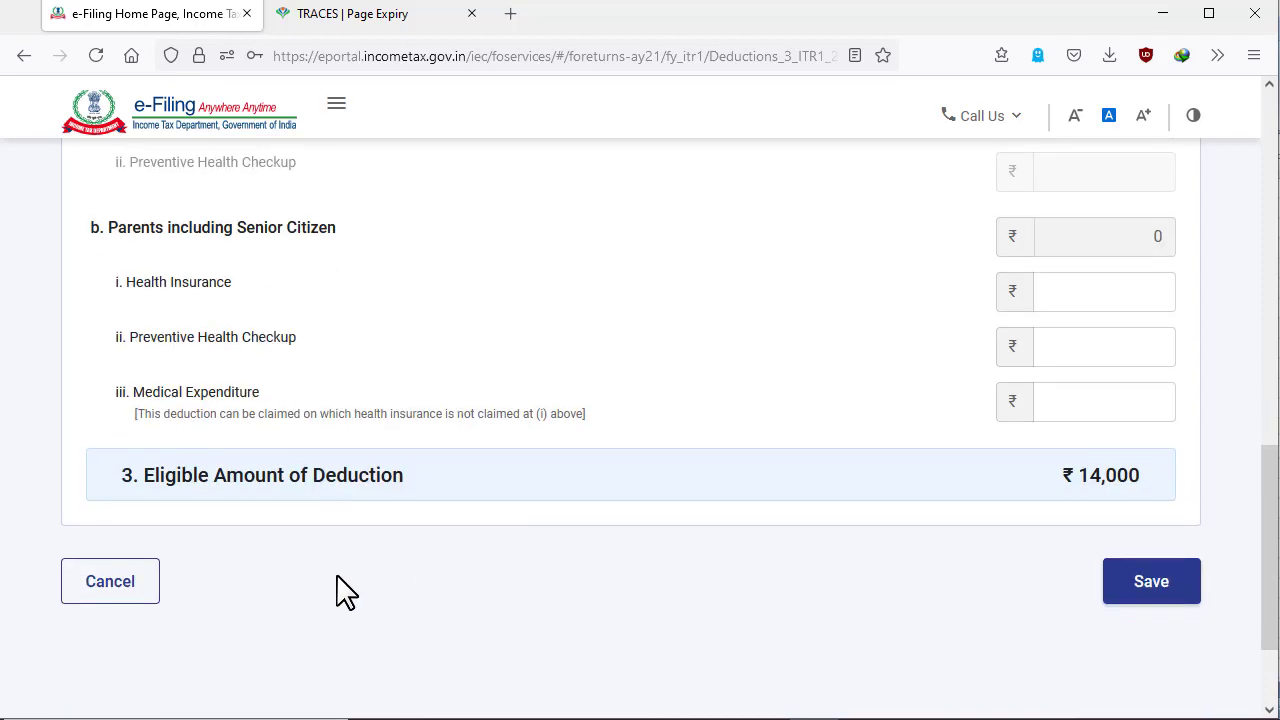
click(158, 603)
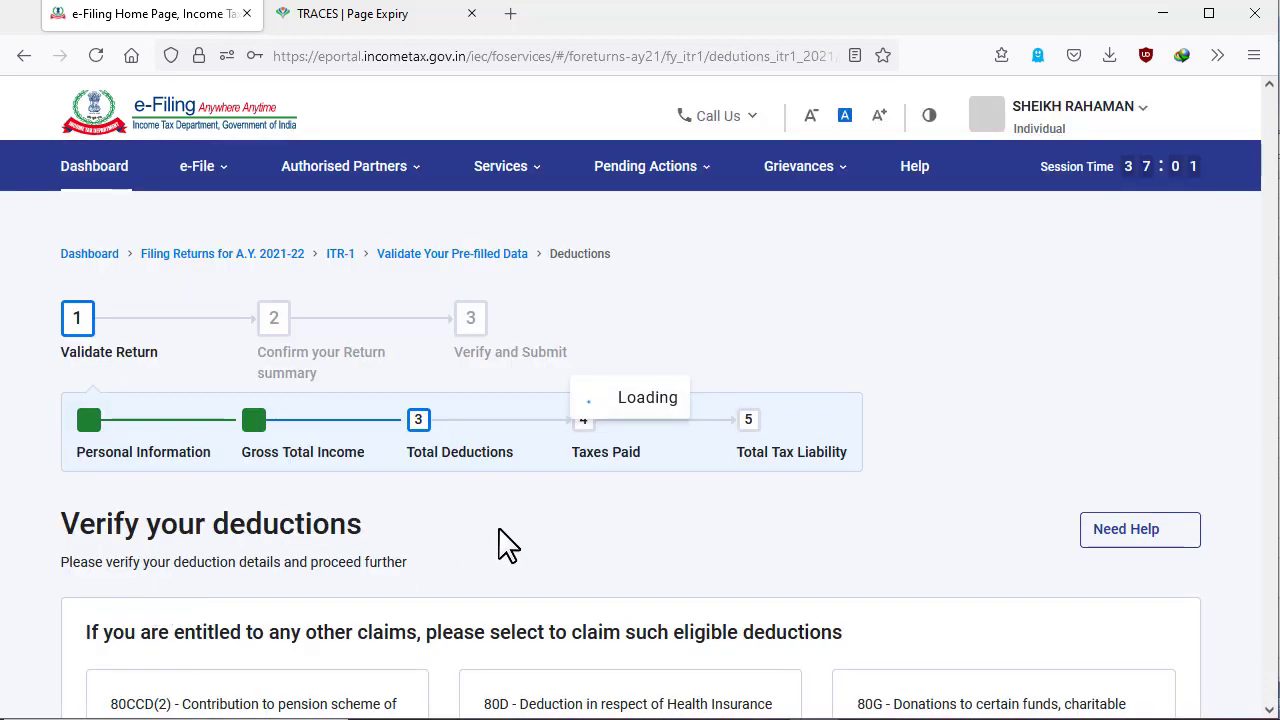
Step: Examine the other deductions that can be claimed, expanding the full list of deduction sections
scroll(795, 535, down, 6)
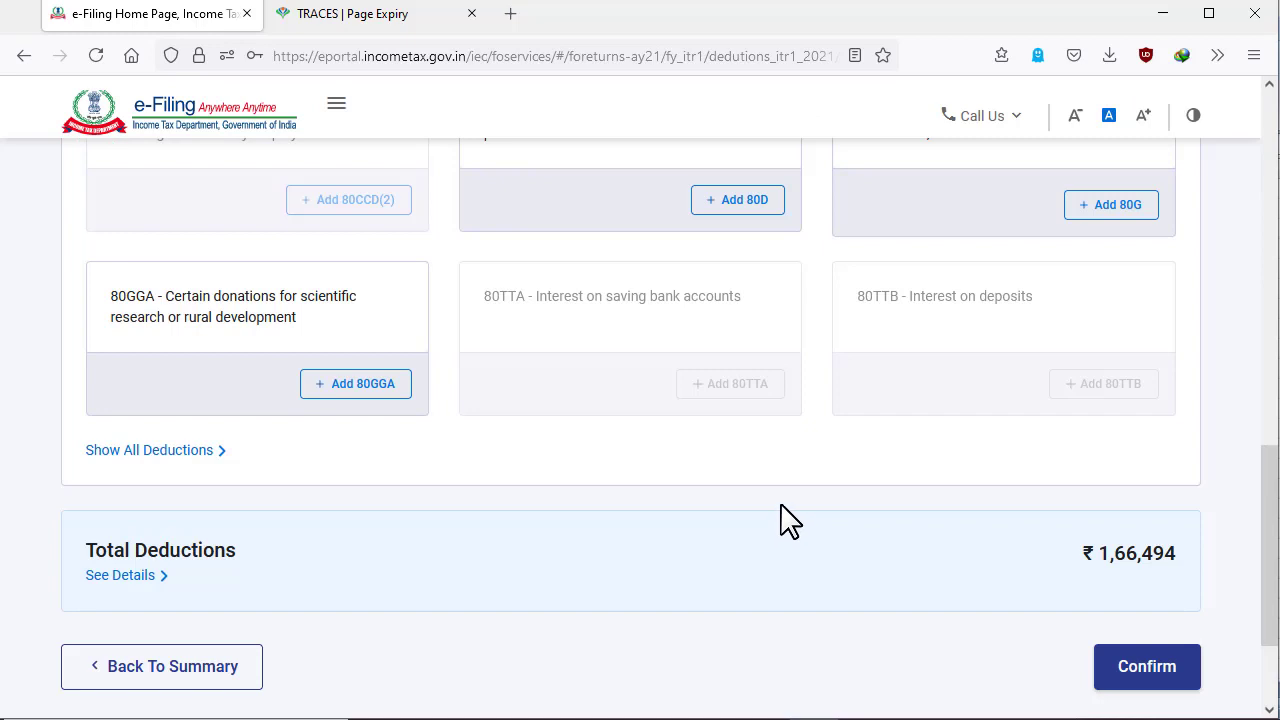
scroll(795, 523, up, 3)
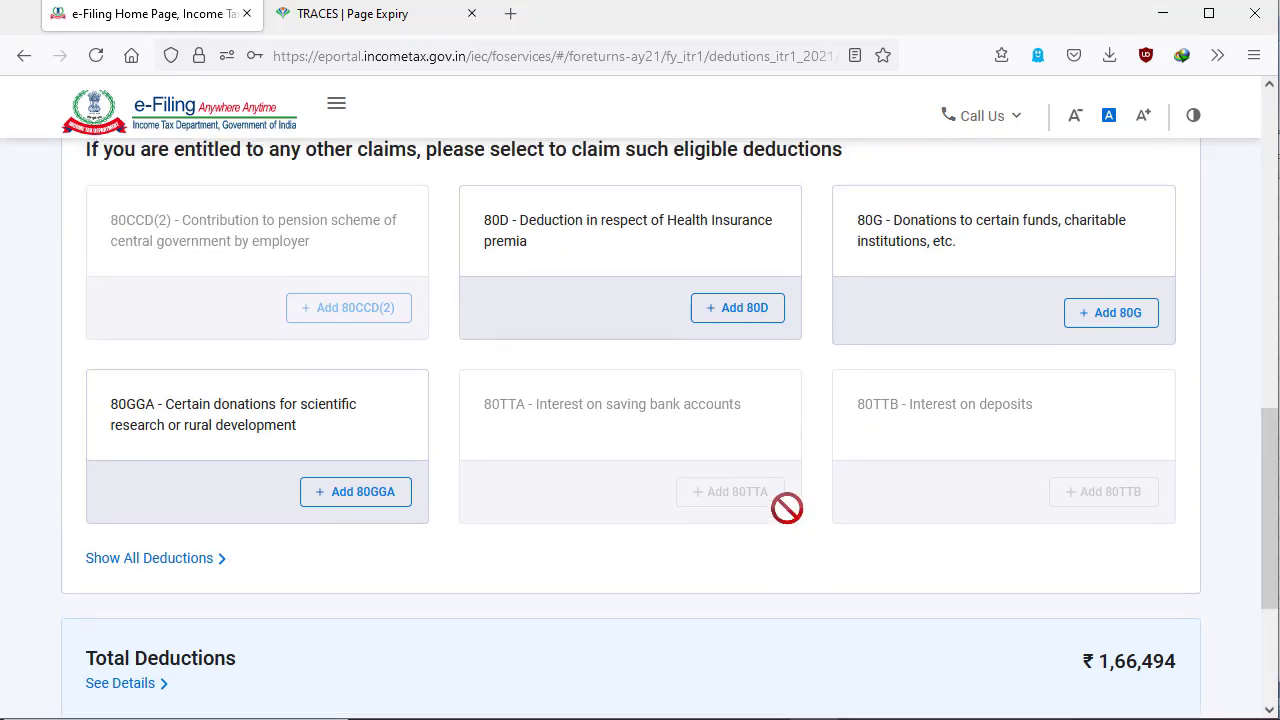
scroll(787, 510, down, 1)
scroll(787, 510, down, 2)
scroll(797, 526, up, 2)
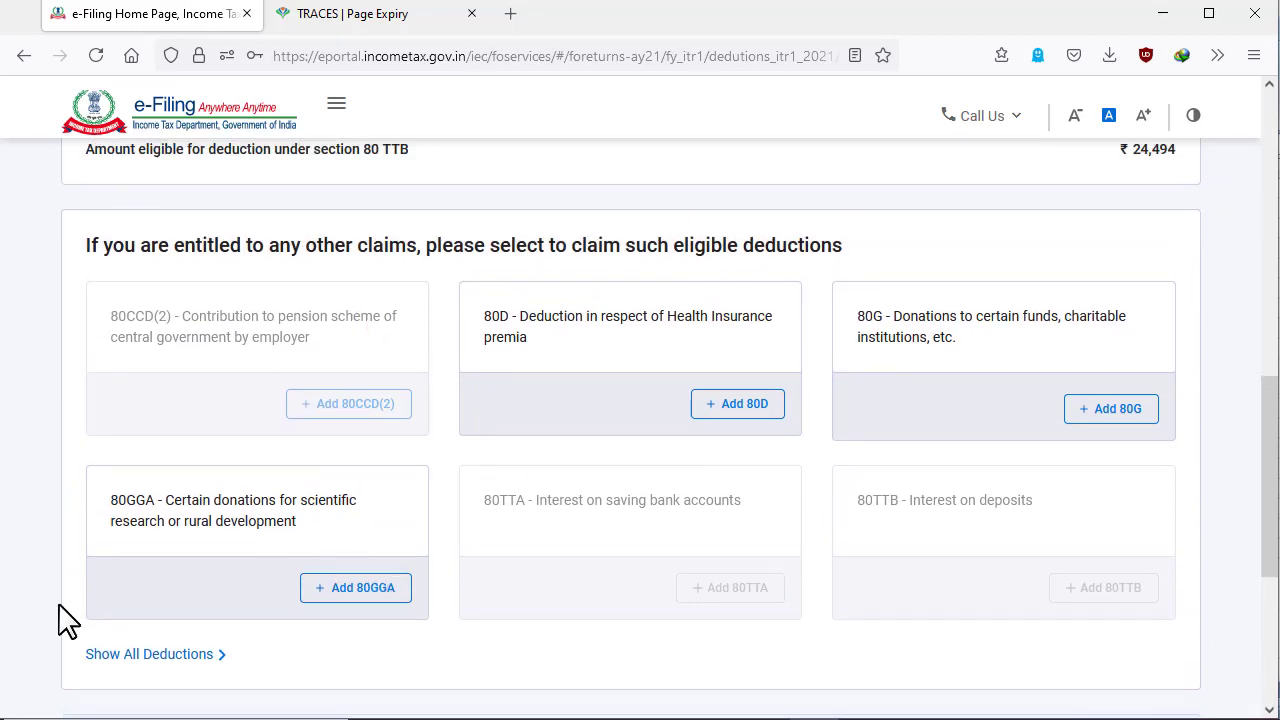
click(178, 660)
scroll(551, 409, down, 4)
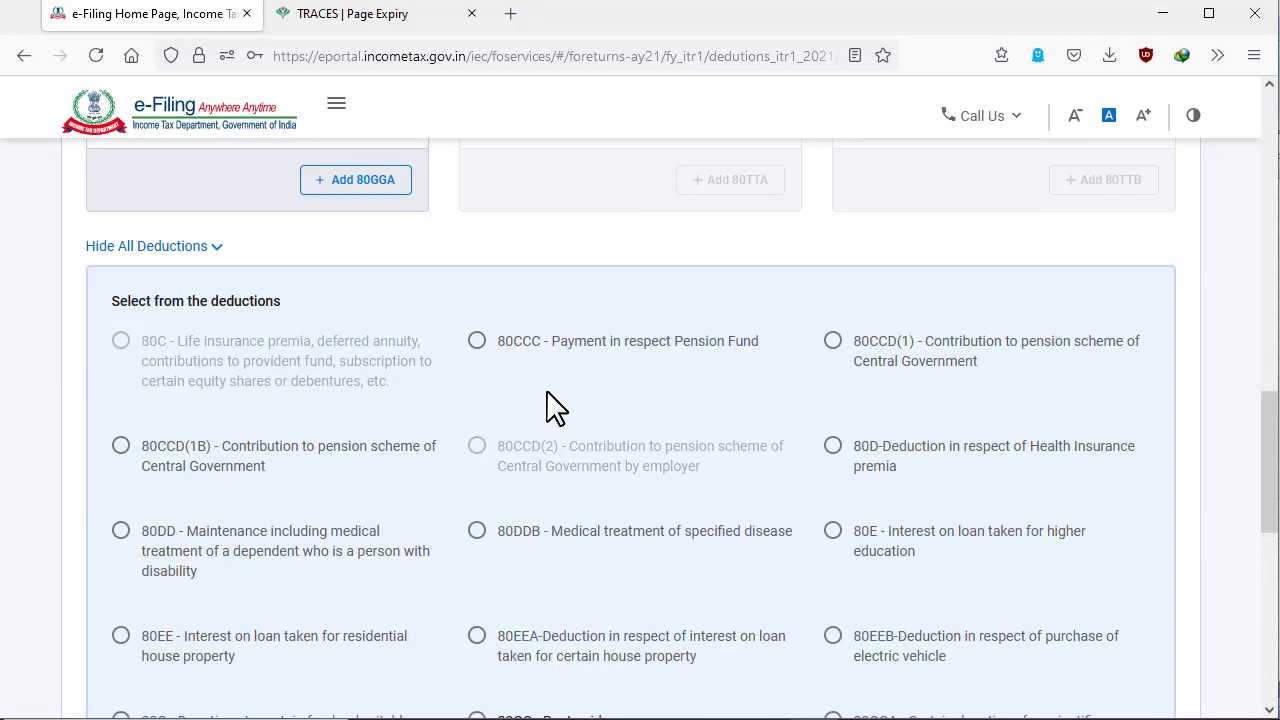
scroll(543, 365, down, 4)
scroll(540, 370, up, 2)
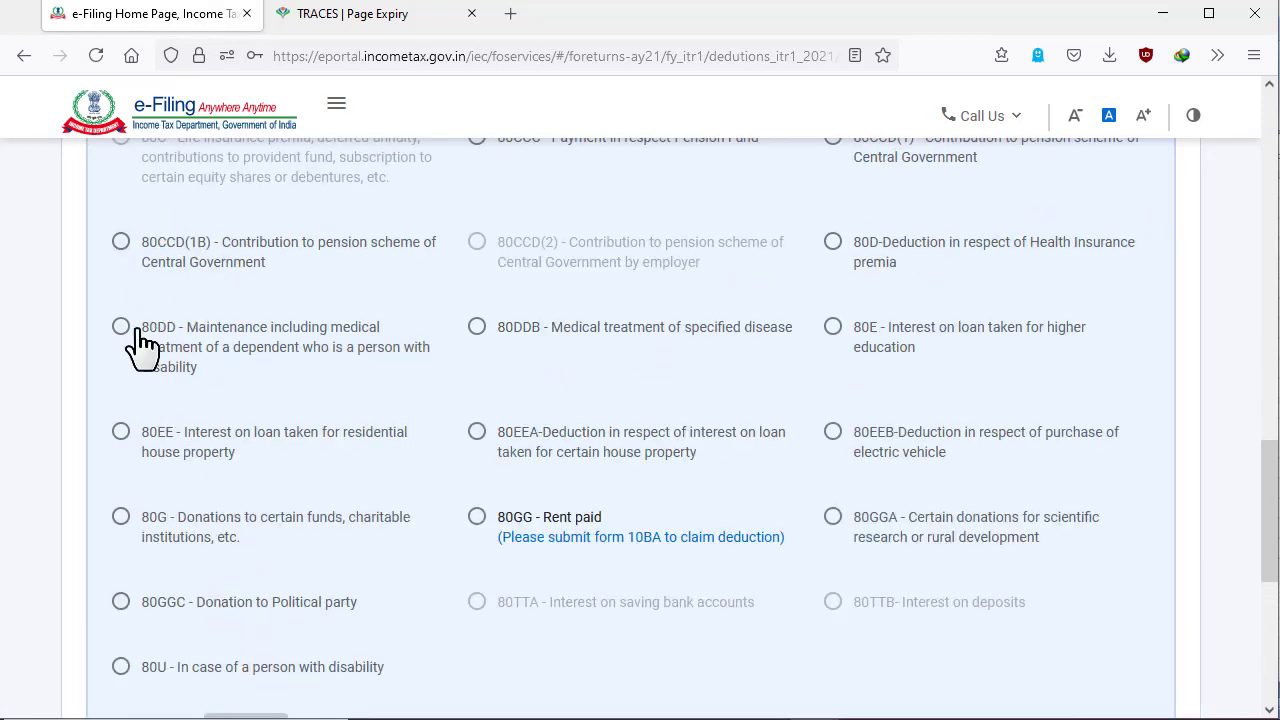
Step: Try selecting 80G donations in the full deductions list, and cancel without adding it
click(121, 516)
scroll(263, 451, down, 4)
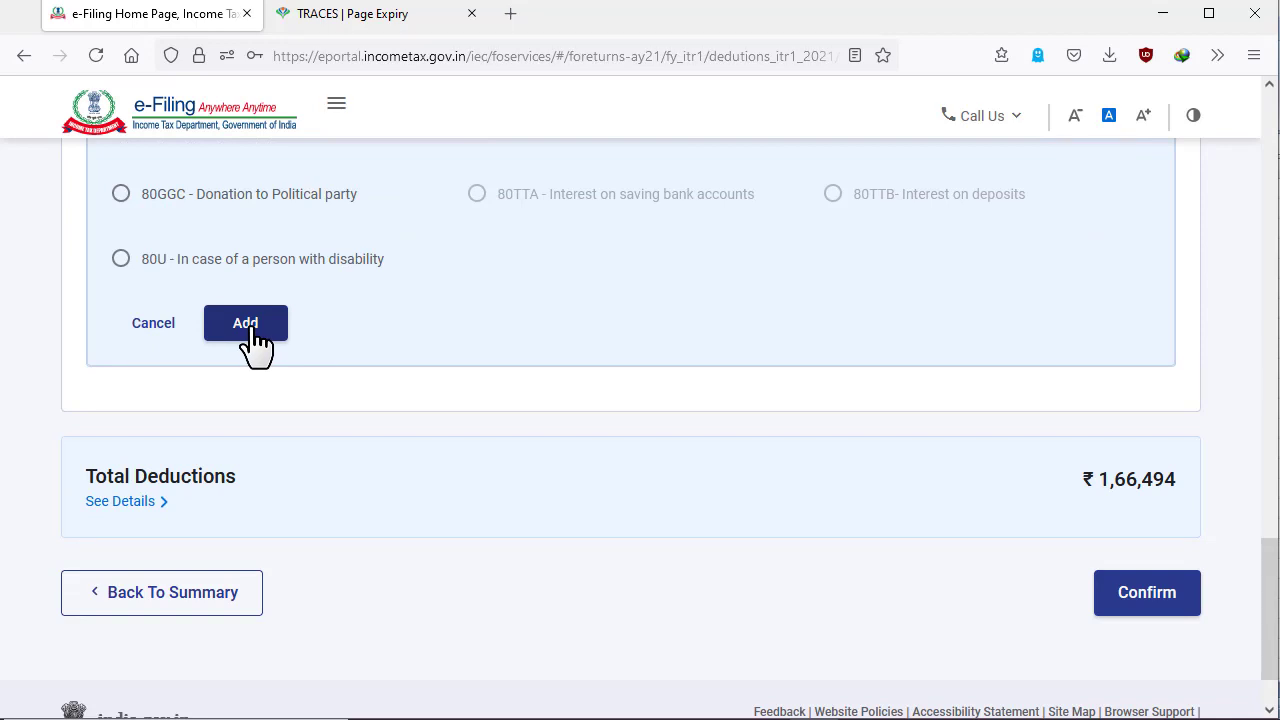
click(145, 340)
scroll(567, 430, up, 1)
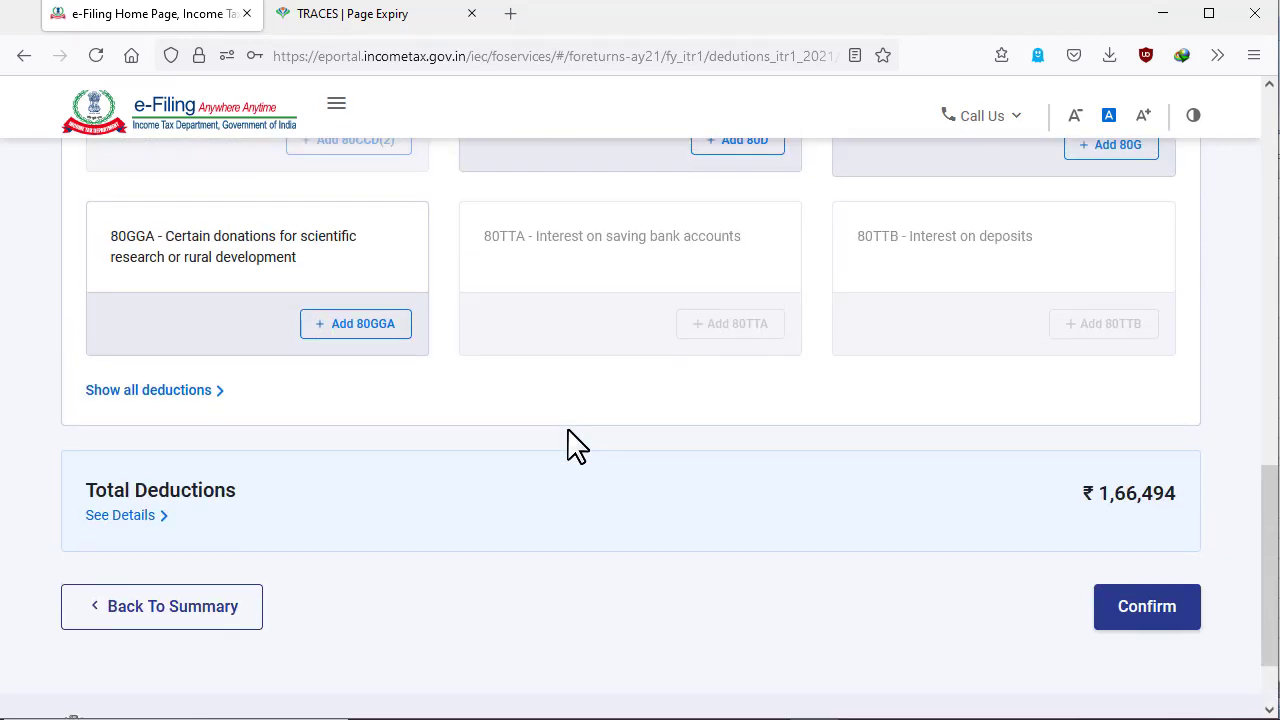
Step: Confirm the deductions schedule and open the Tax Paid section of the return
scroll(567, 430, down, 1)
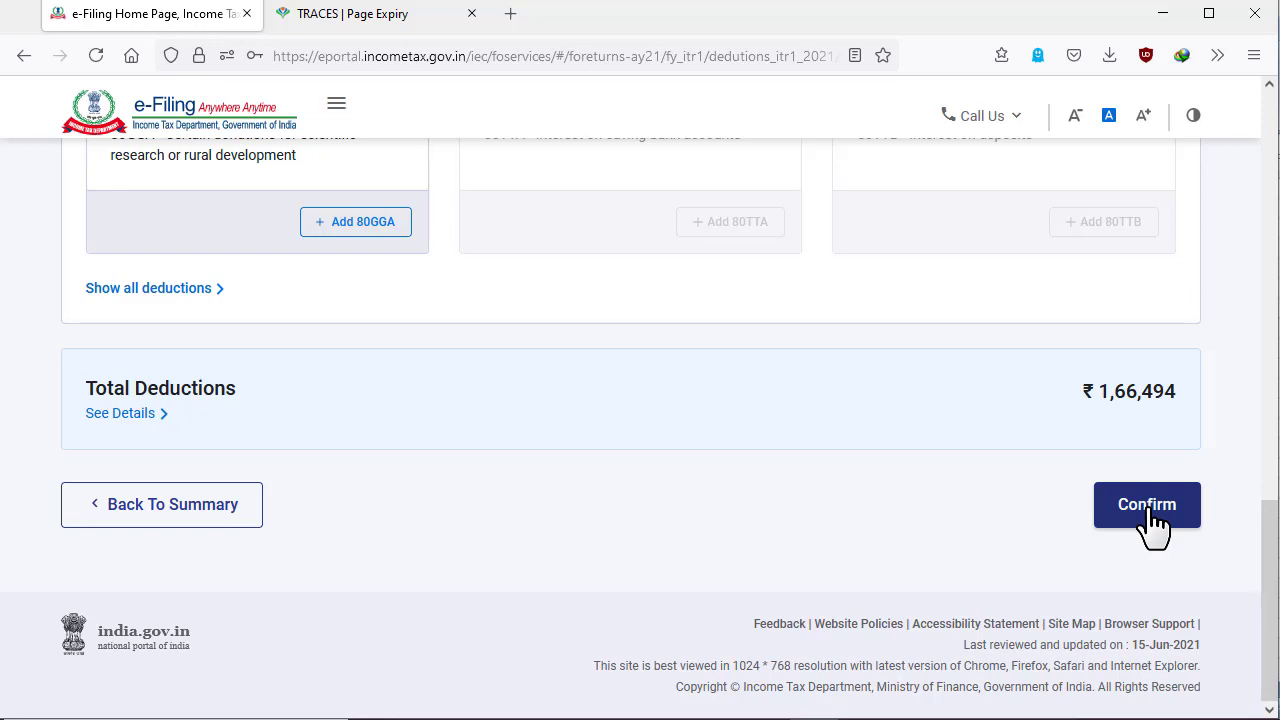
click(1148, 510)
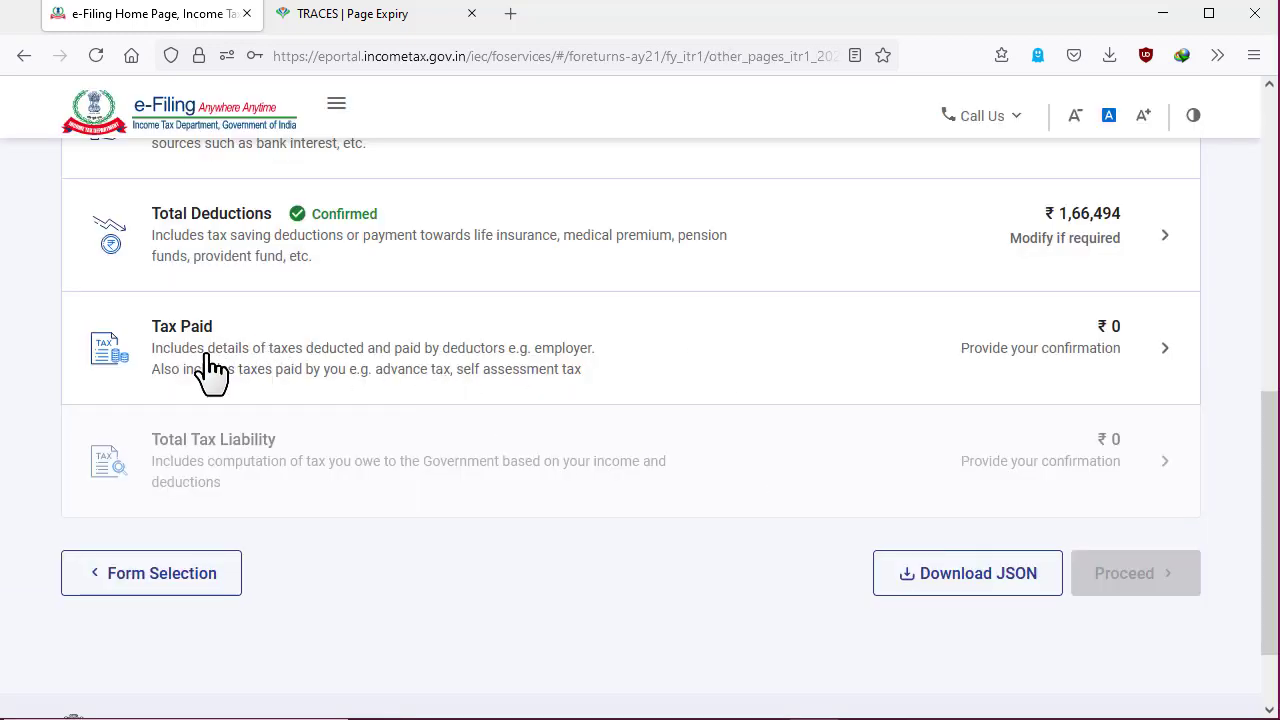
click(1020, 355)
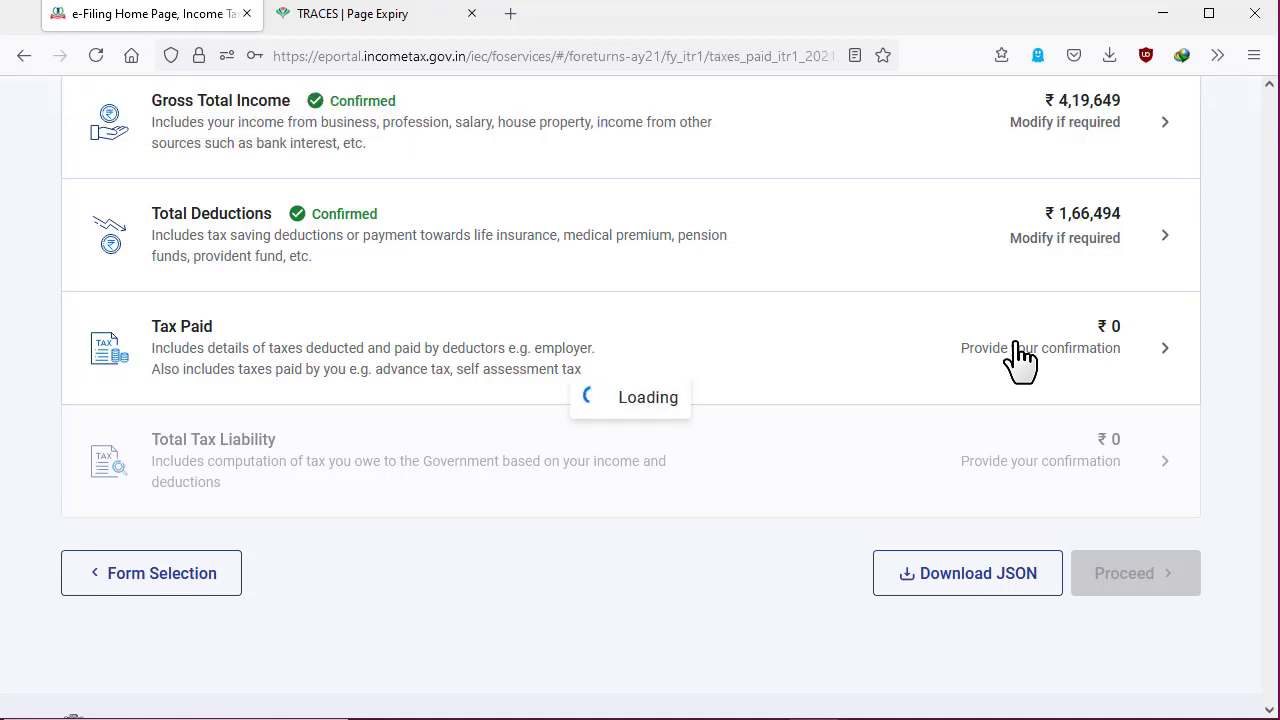
Step: Examine the taxes paid schedules and expand the details of TDS on Salary Income
scroll(288, 286, down, 3)
scroll(288, 286, up, 2)
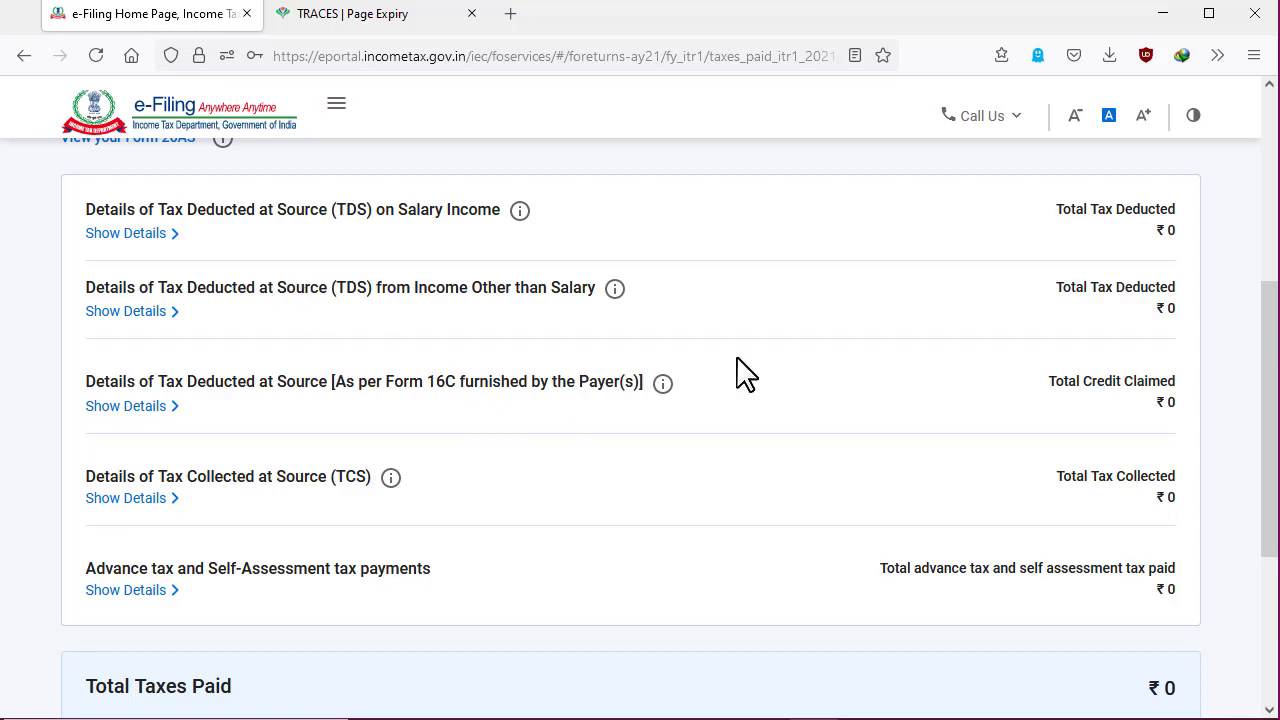
scroll(1157, 315, down, 3)
scroll(1157, 315, up, 5)
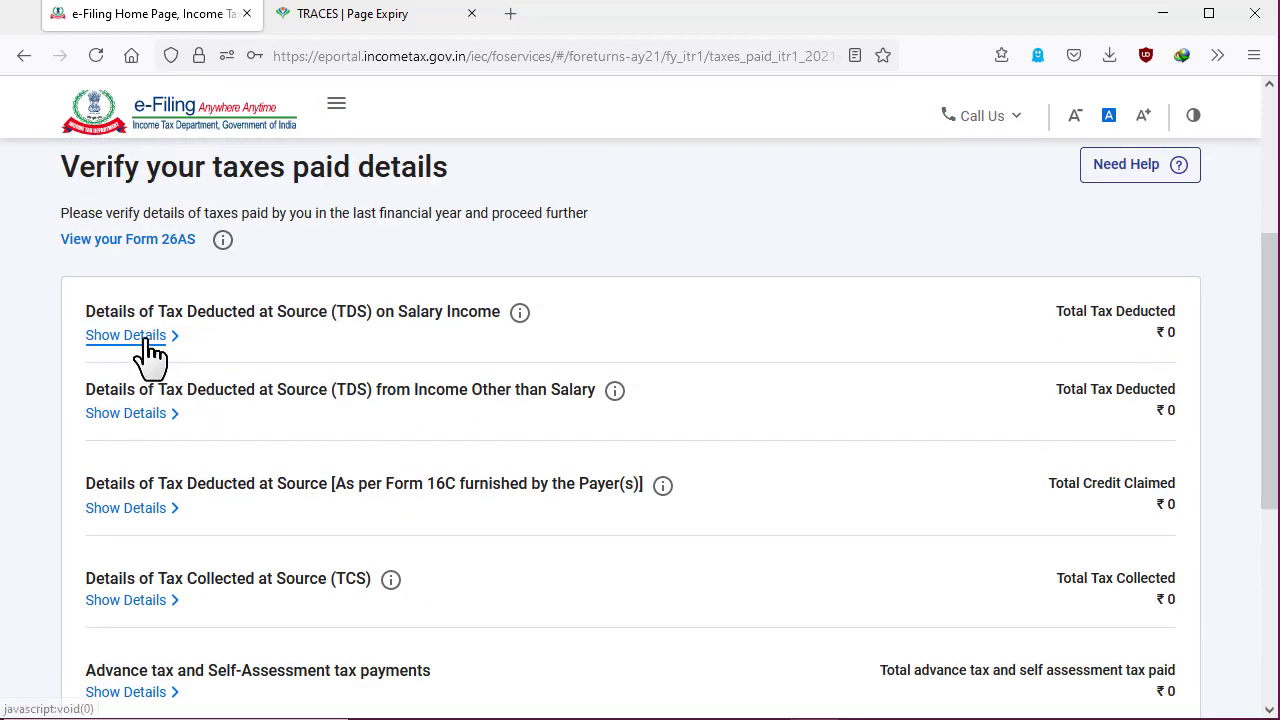
click(143, 337)
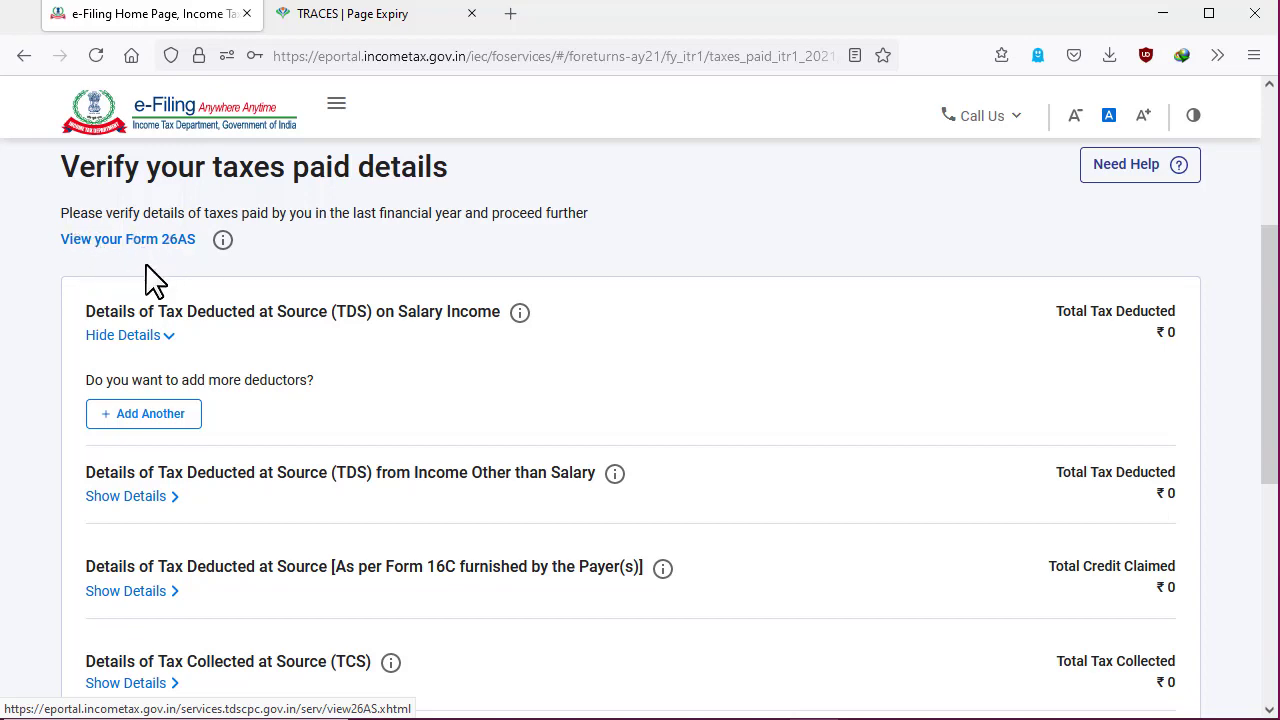
scroll(180, 360, down, 4)
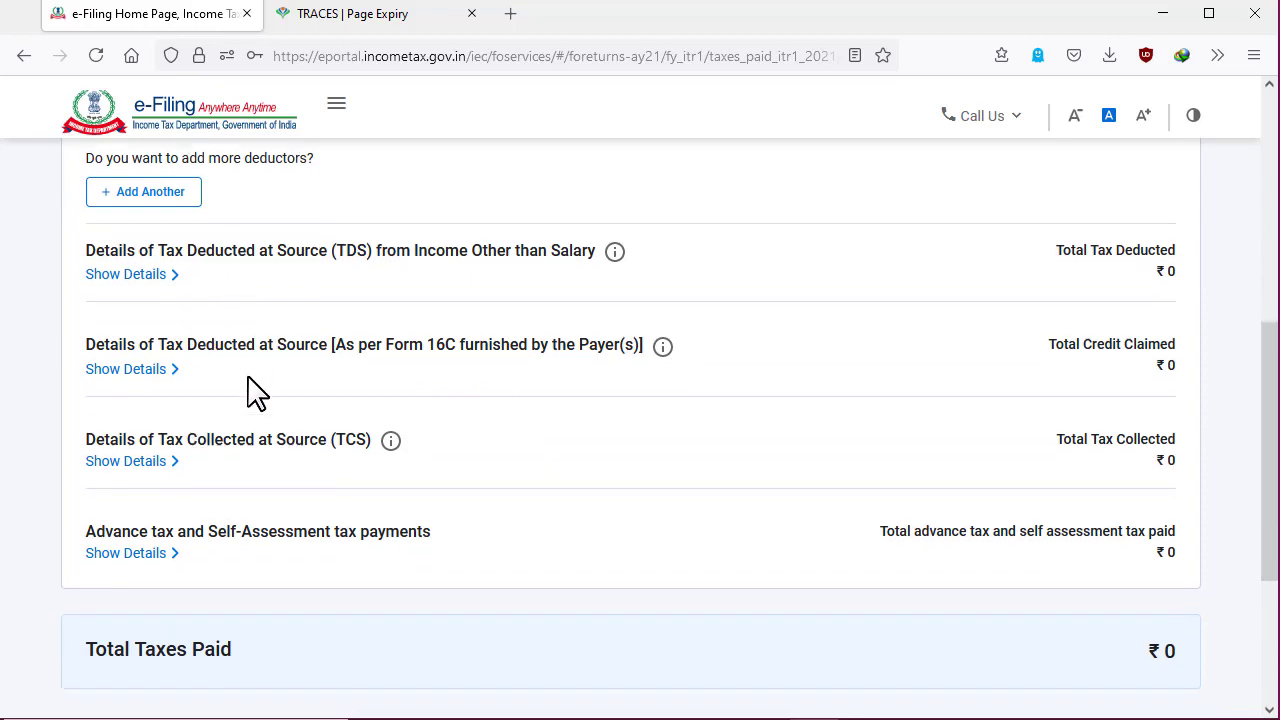
scroll(257, 363, up, 8)
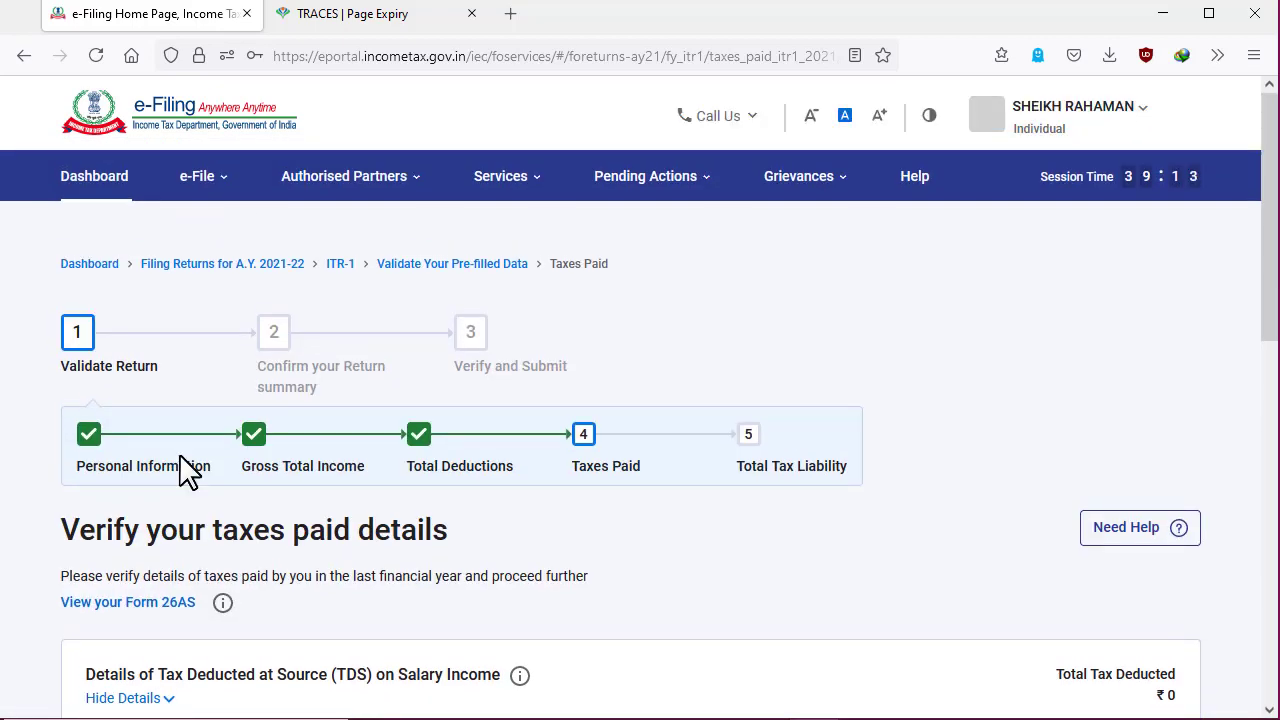
scroll(191, 470, down, 4)
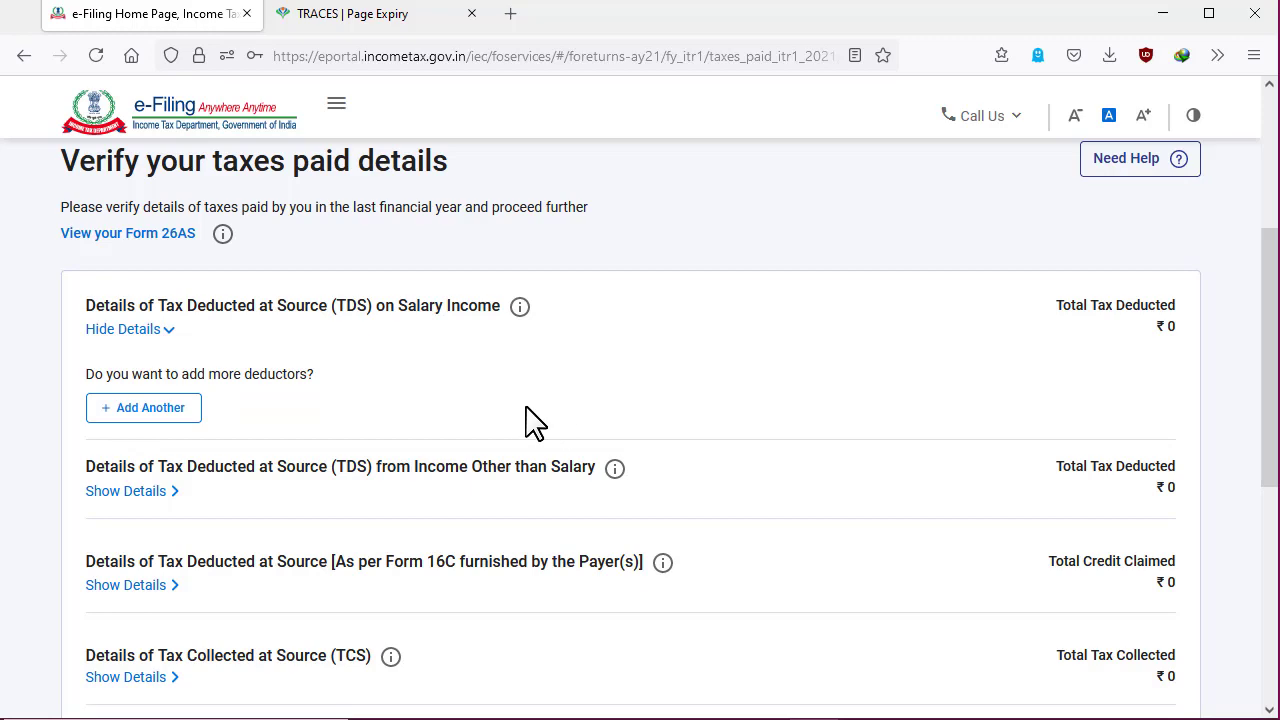
Step: Confirm the taxes paid details without adding any entry, and open the Total Tax Liability section
scroll(530, 422, down, 5)
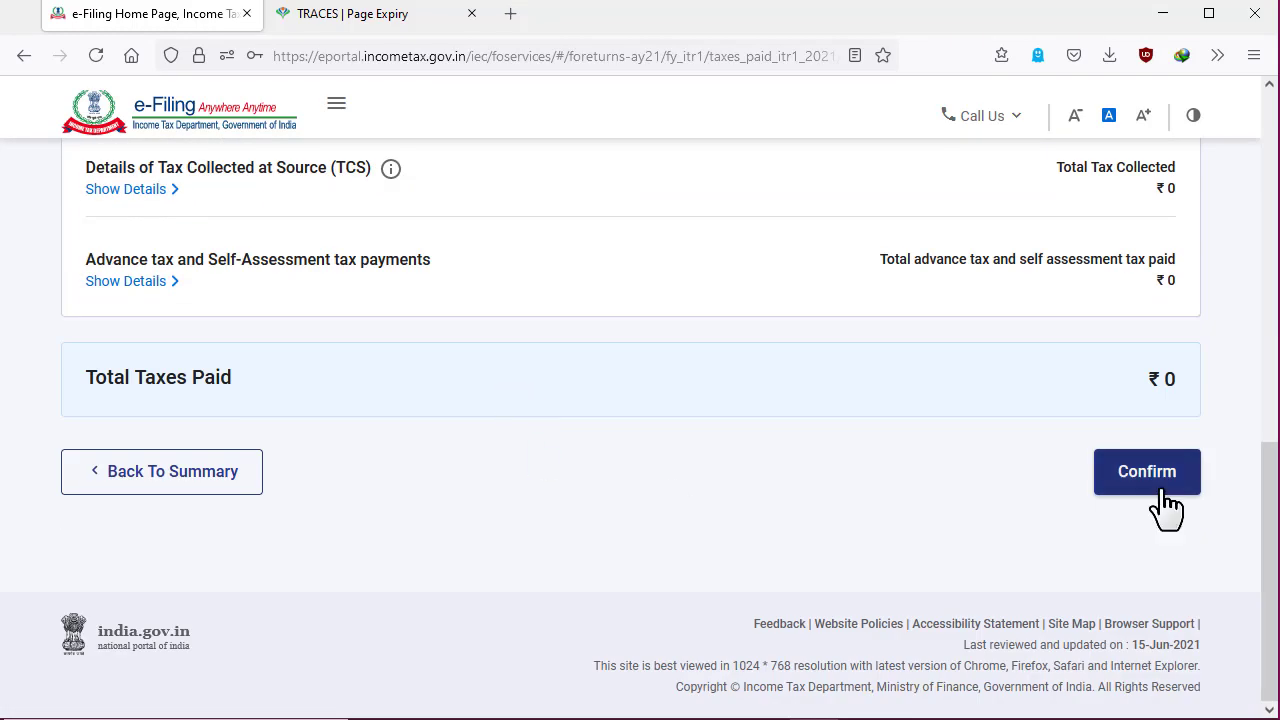
click(1142, 482)
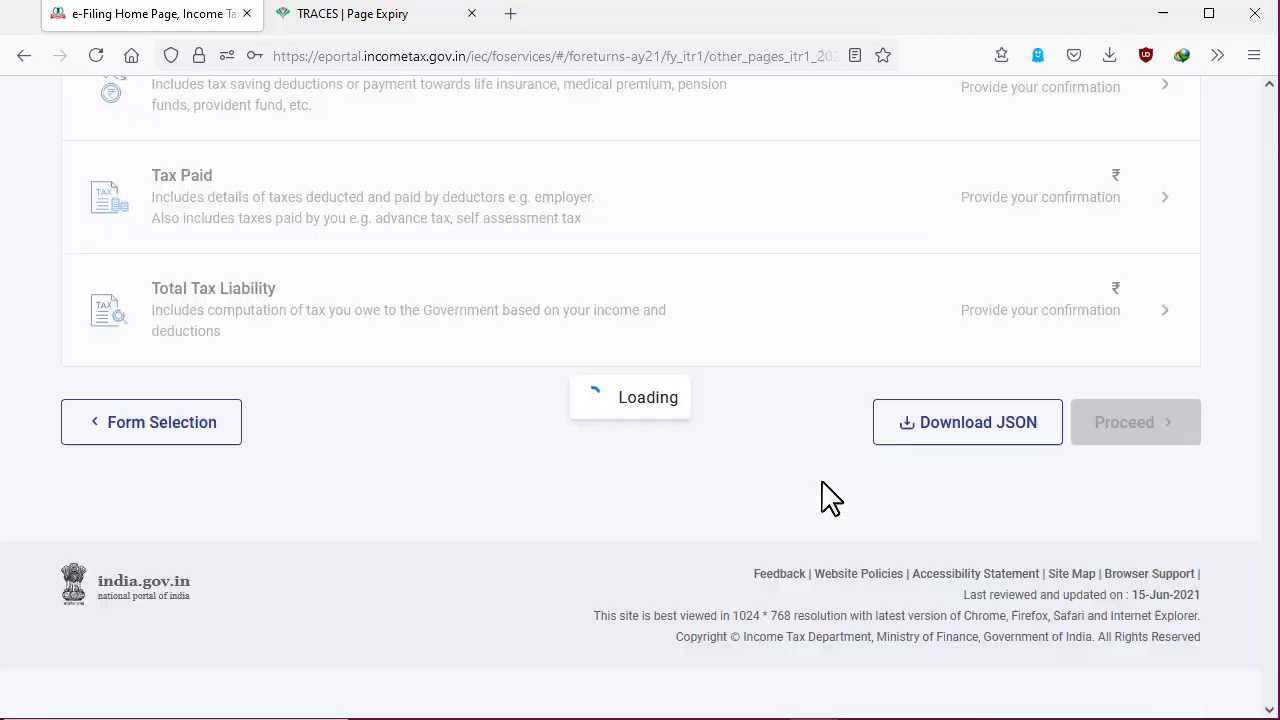
scroll(823, 500, down, 10)
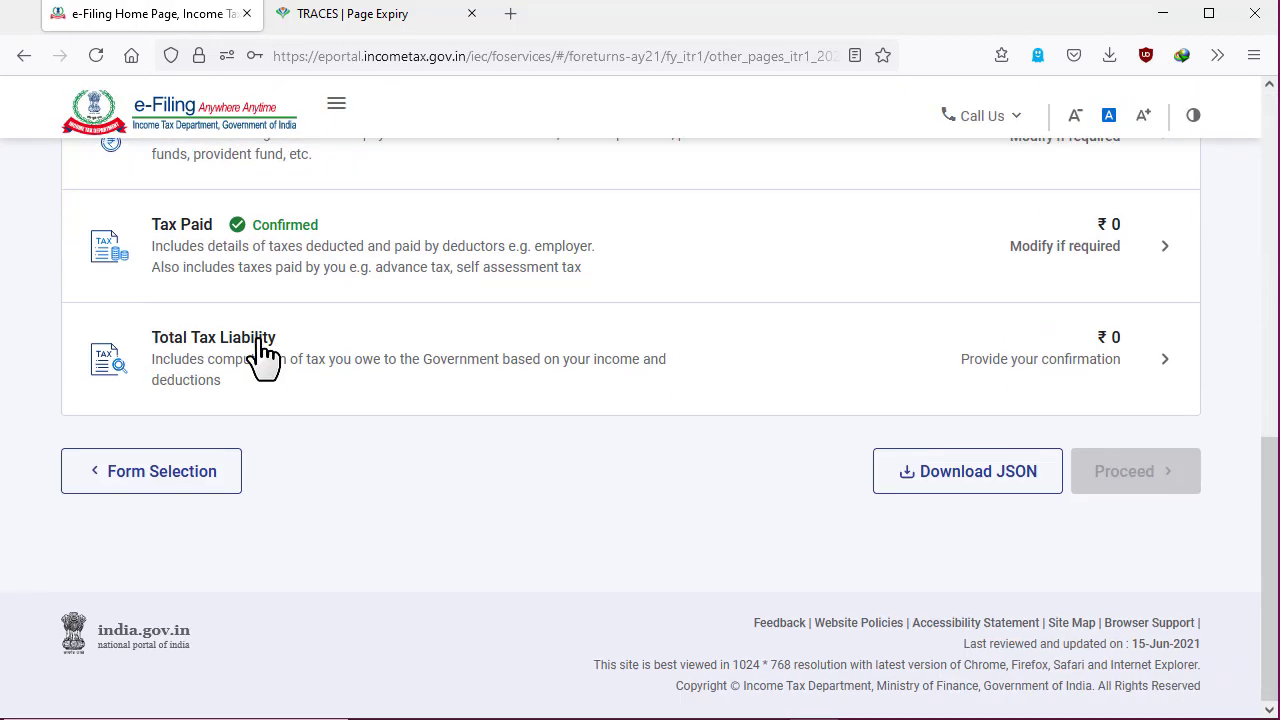
click(485, 370)
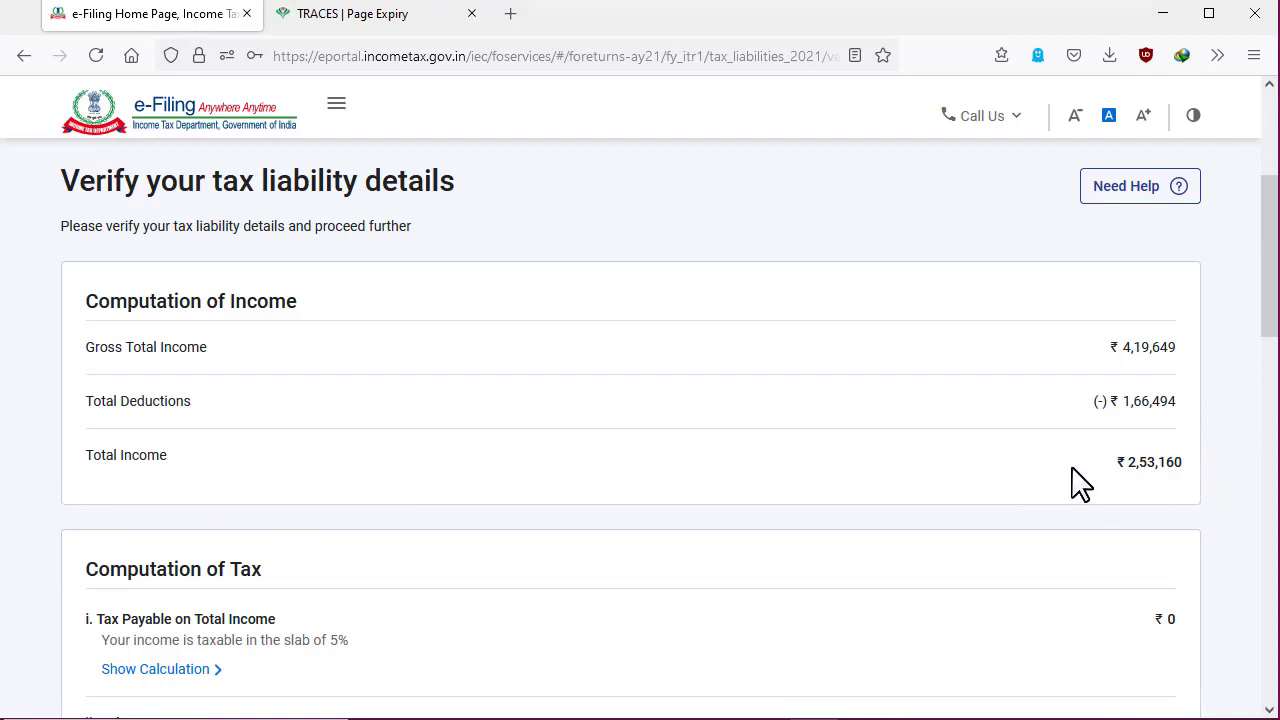
Step: Examine the computation of income and tax, expanding the calculation of tax payable on total income
scroll(1100, 440, down, 1)
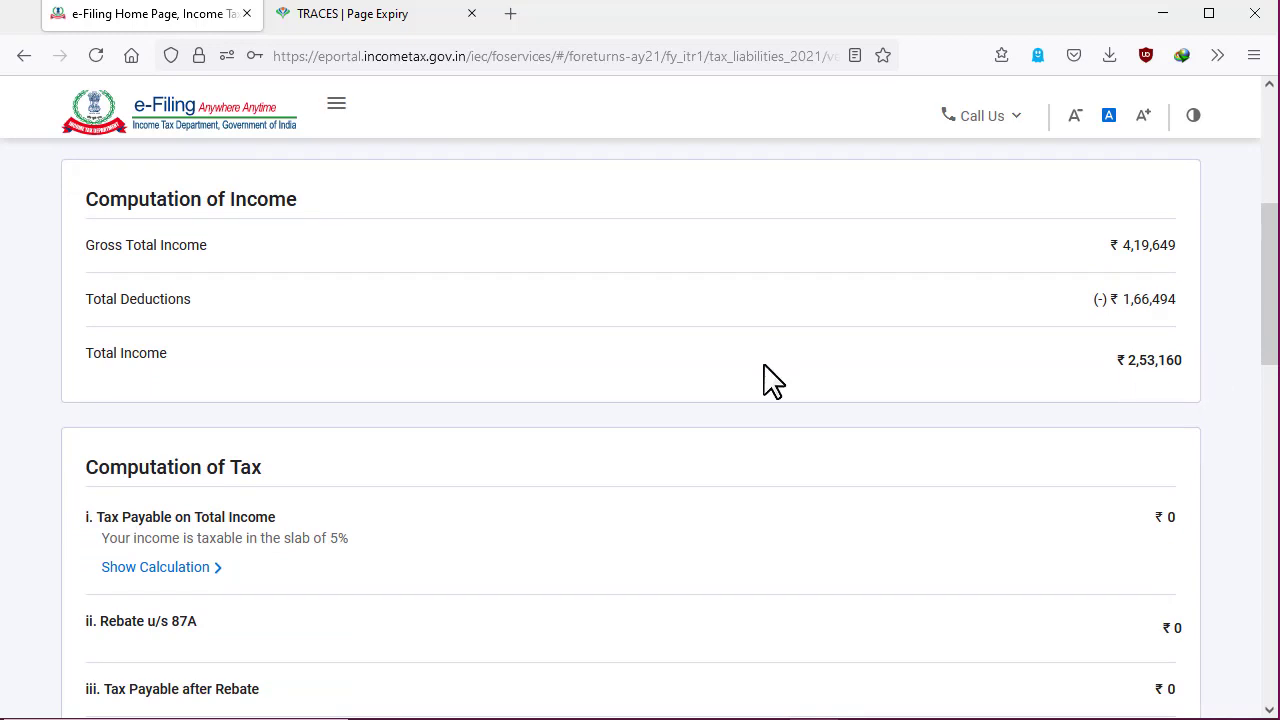
scroll(770, 380, down, 2)
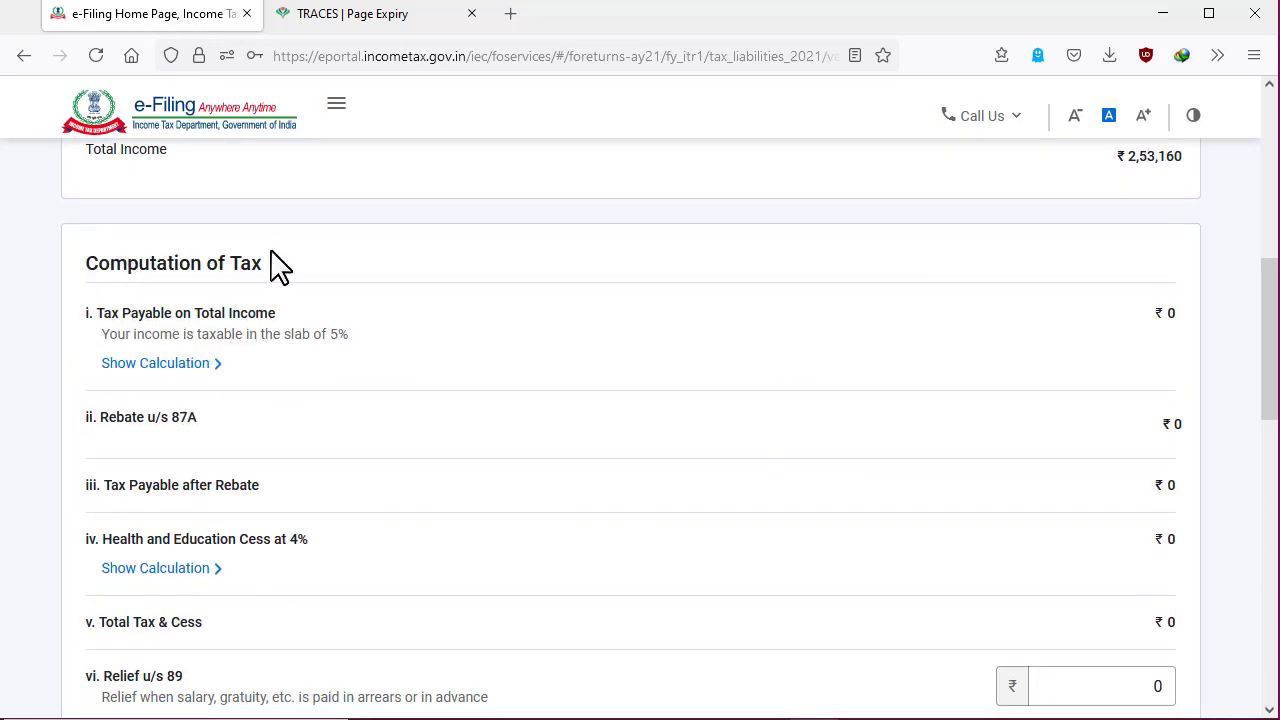
scroll(278, 265, down, 1)
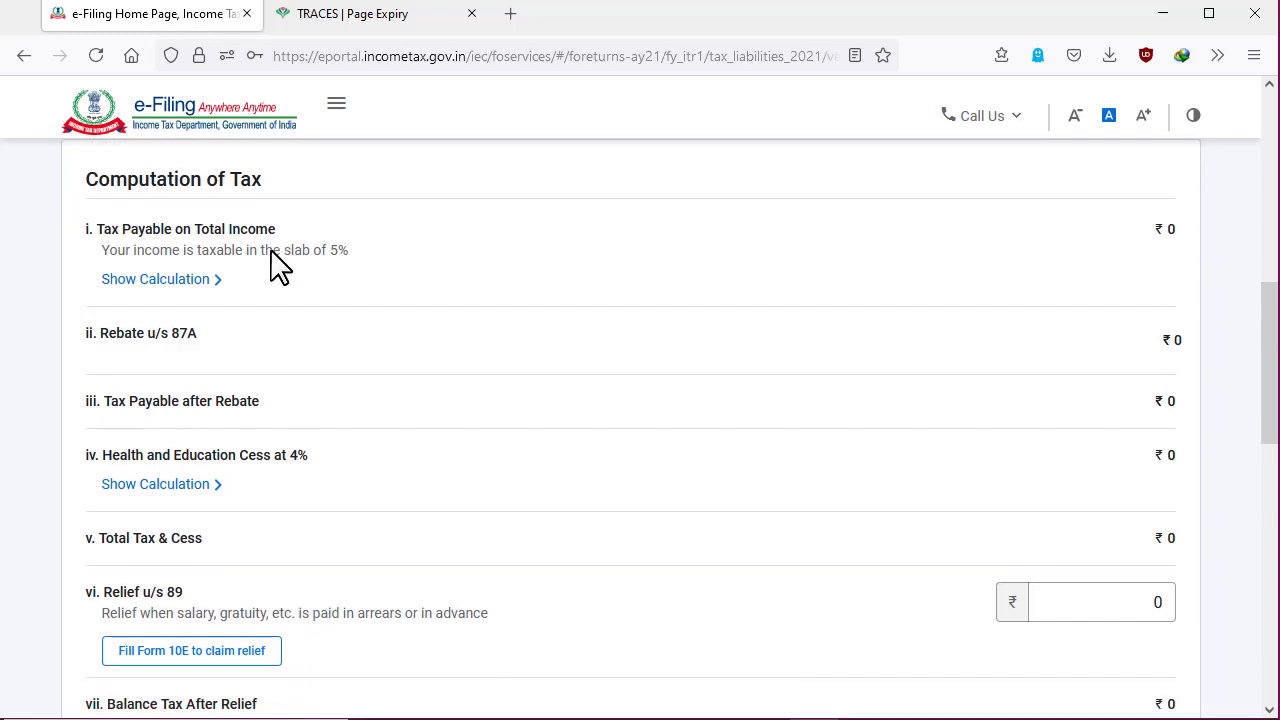
click(160, 262)
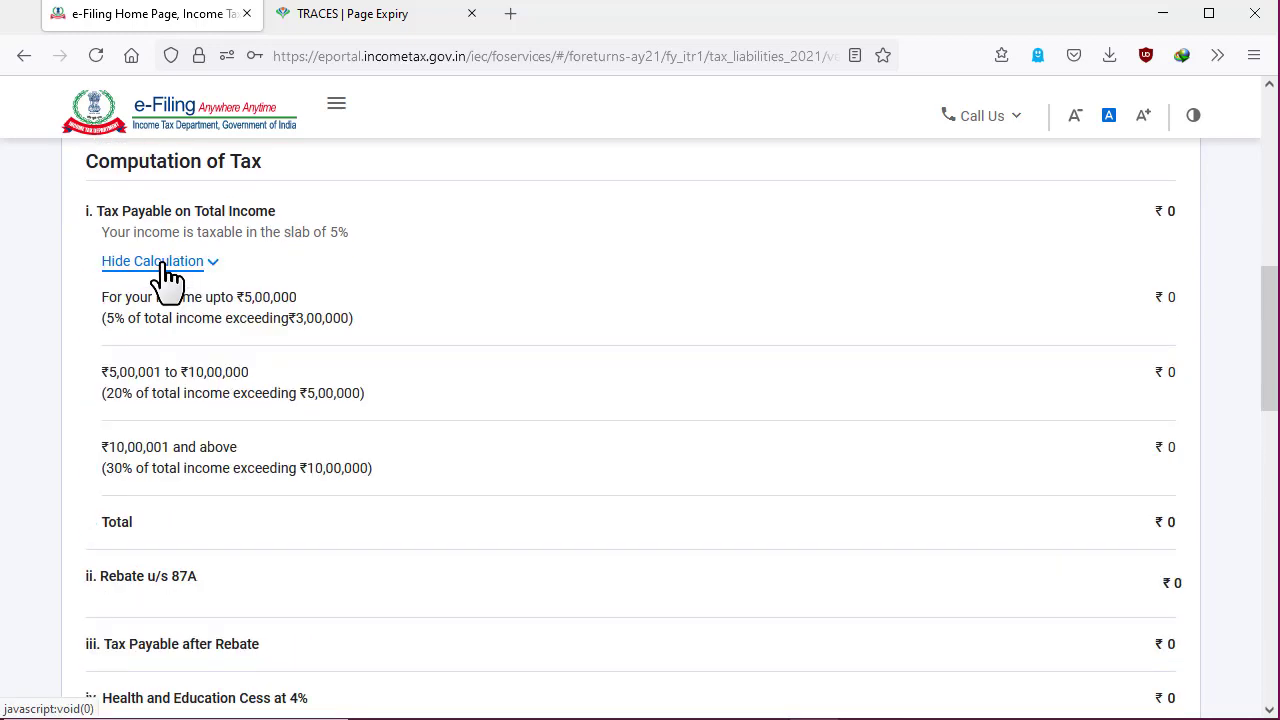
scroll(1106, 320, down, 3)
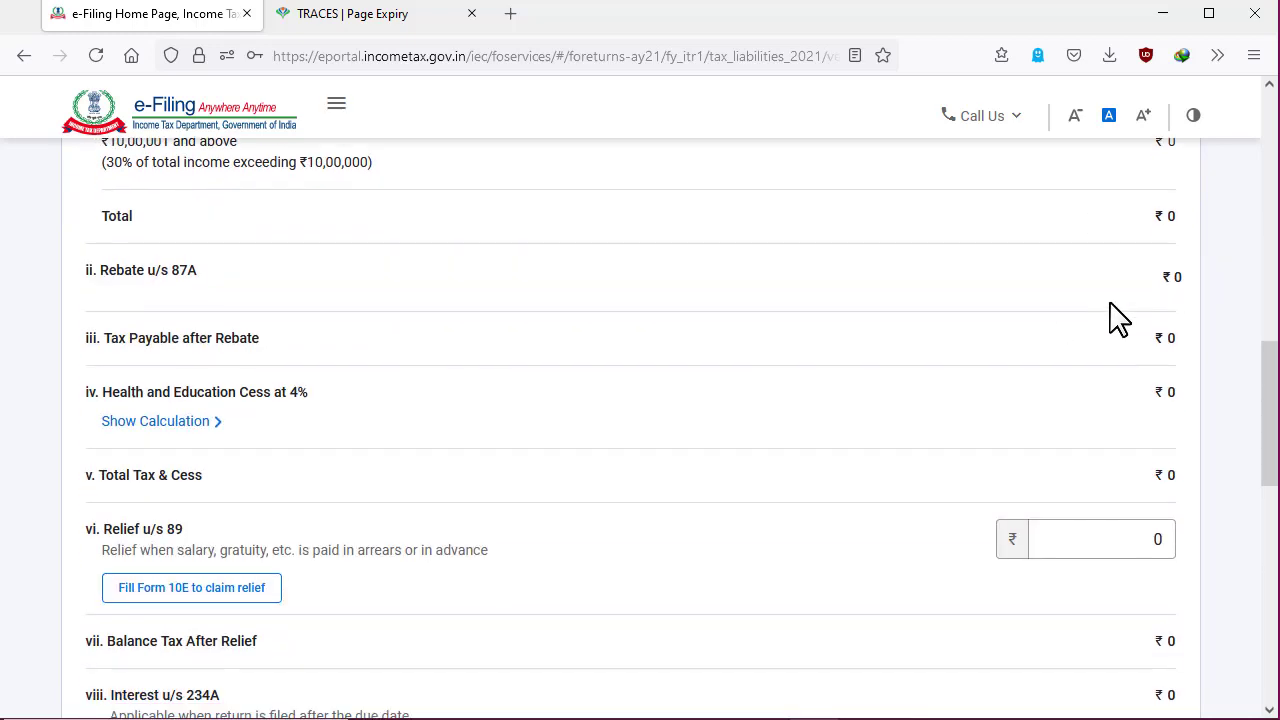
Step: Examine the rebate, cess, relief, interest and late fee rows of the tax computation, down to the total tax, fee and interest
scroll(1140, 400, up, 2)
scroll(1092, 478, down, 3)
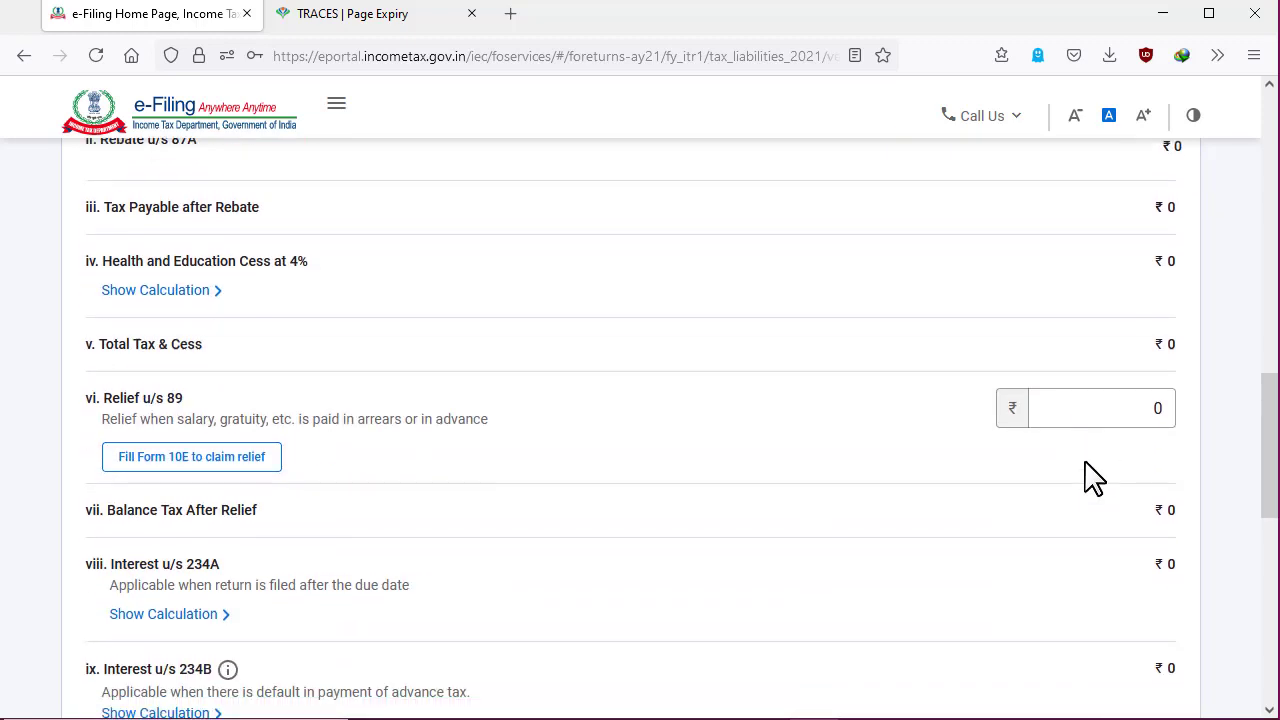
scroll(1092, 478, down, 3)
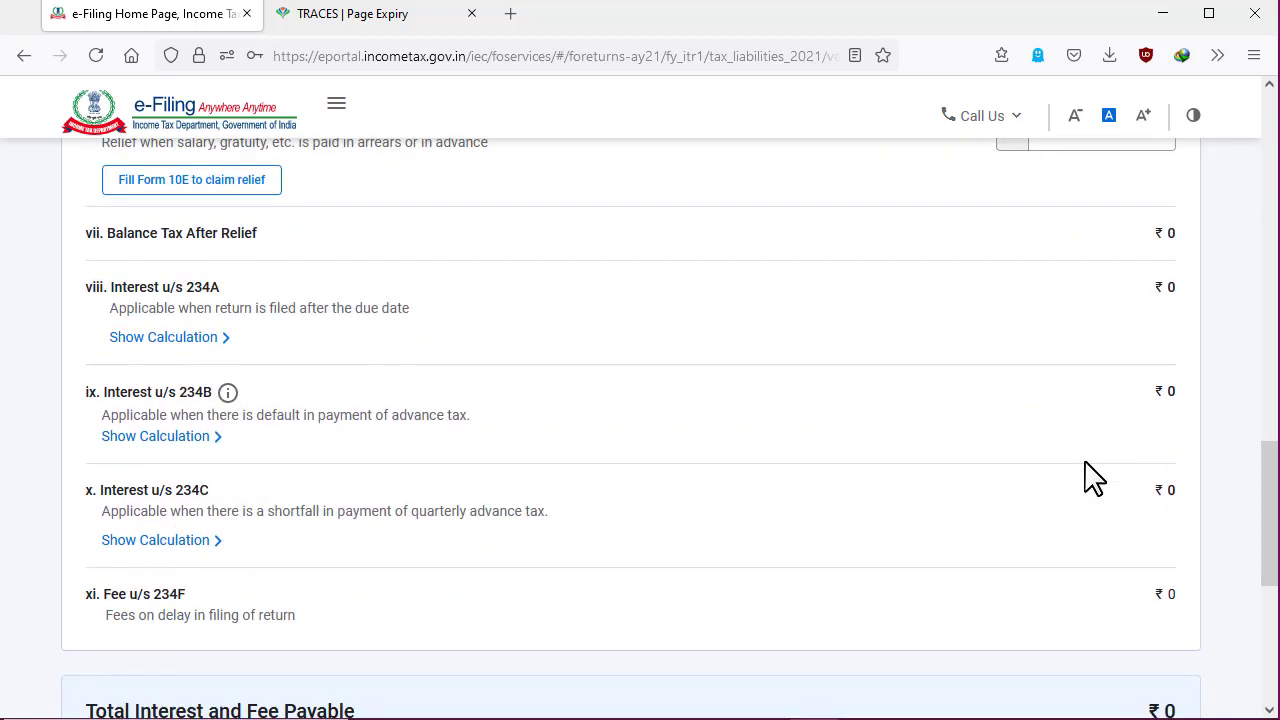
scroll(385, 362, down, 3)
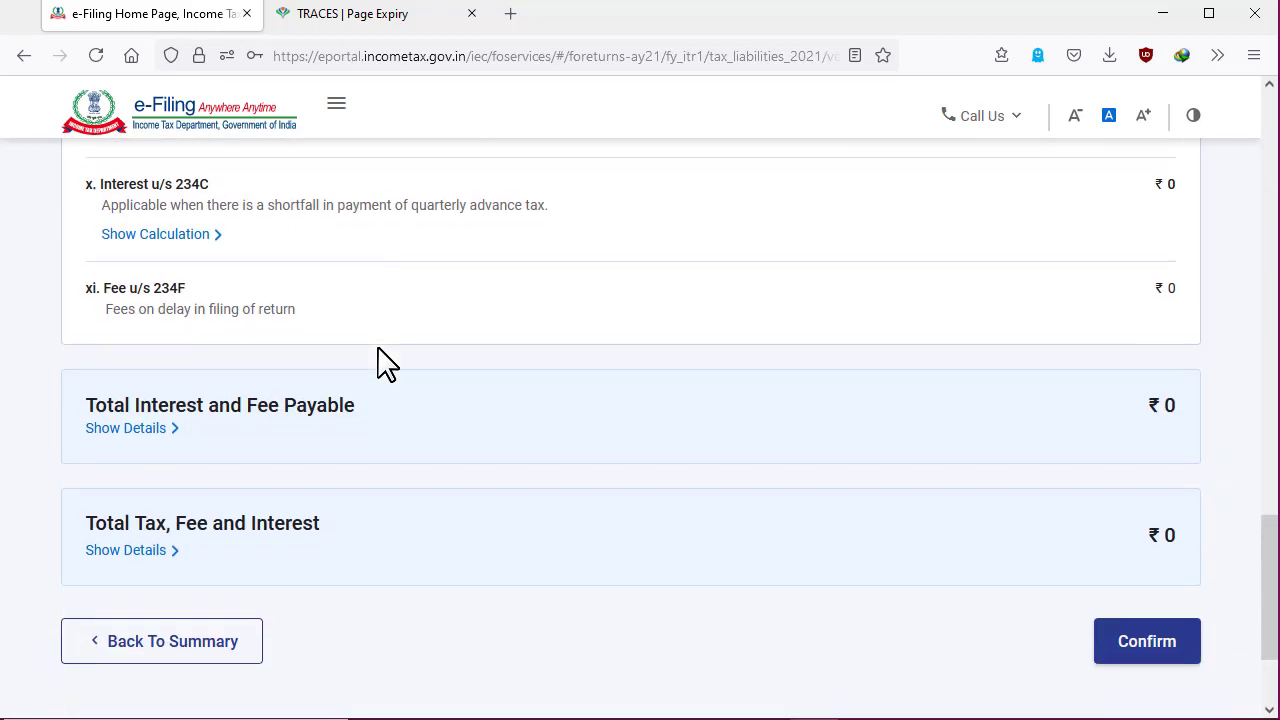
scroll(385, 362, down, 1)
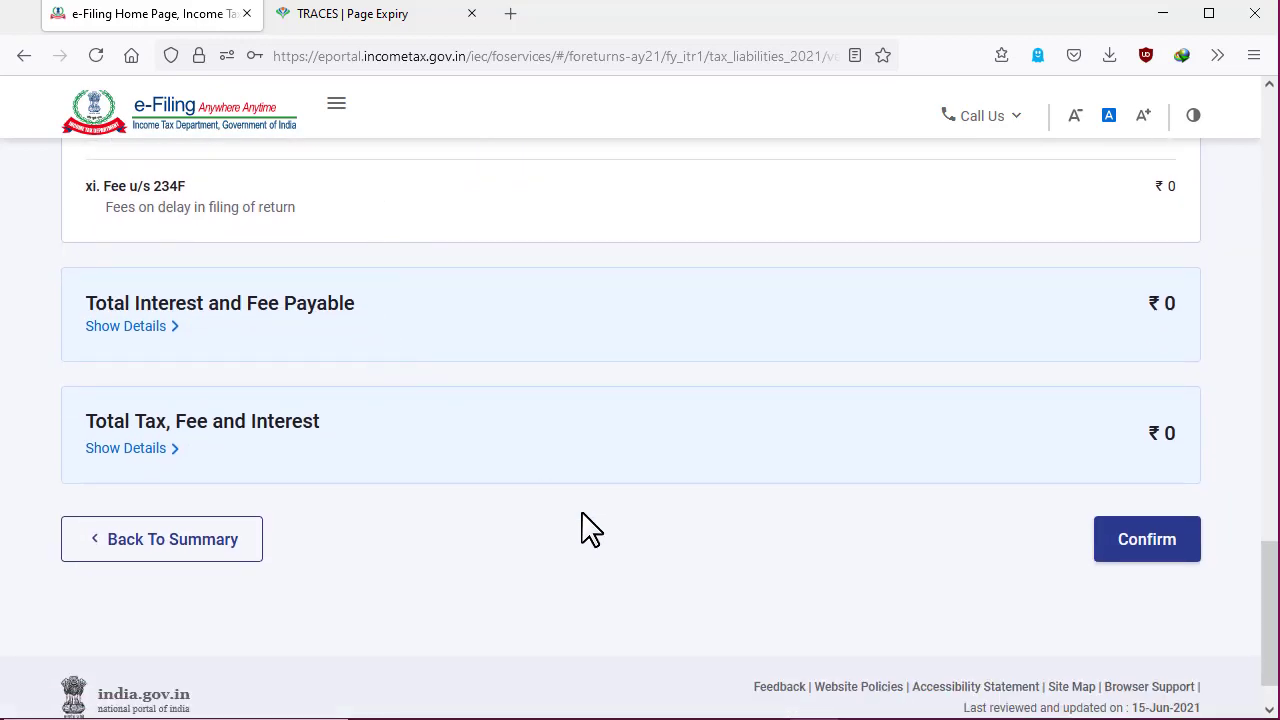
scroll(583, 512, up, 20)
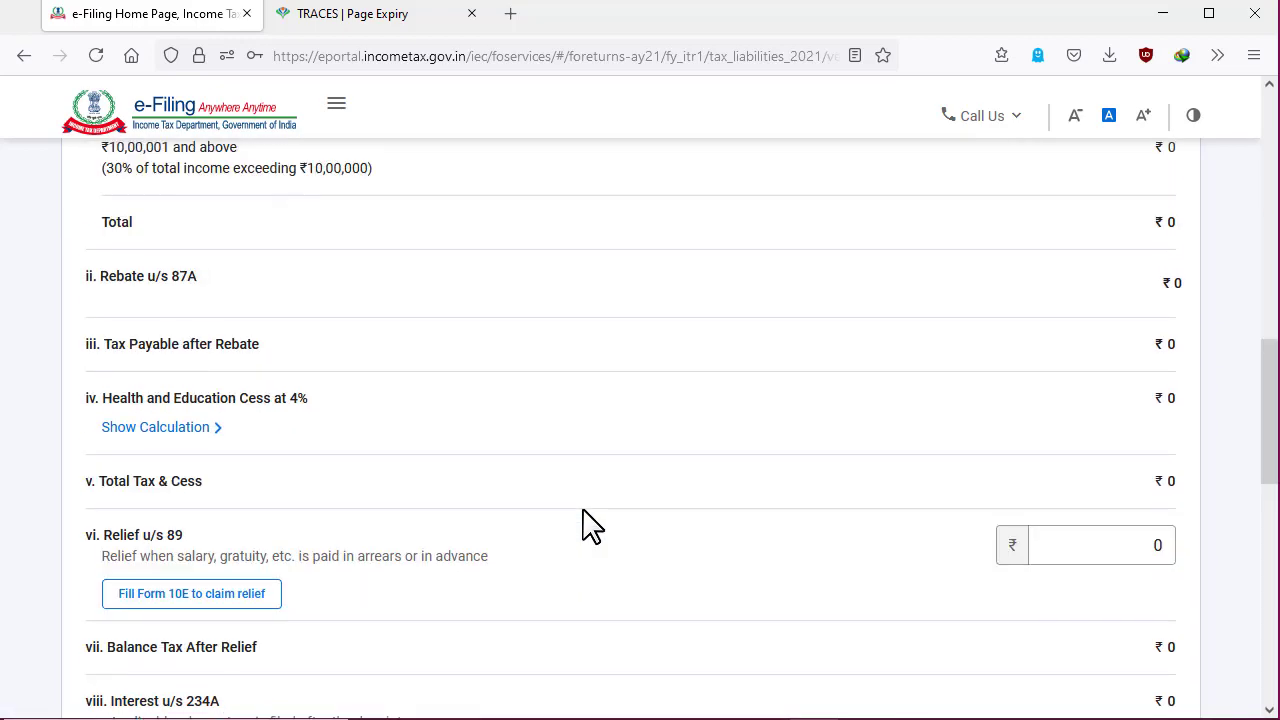
scroll(590, 517, down, 10)
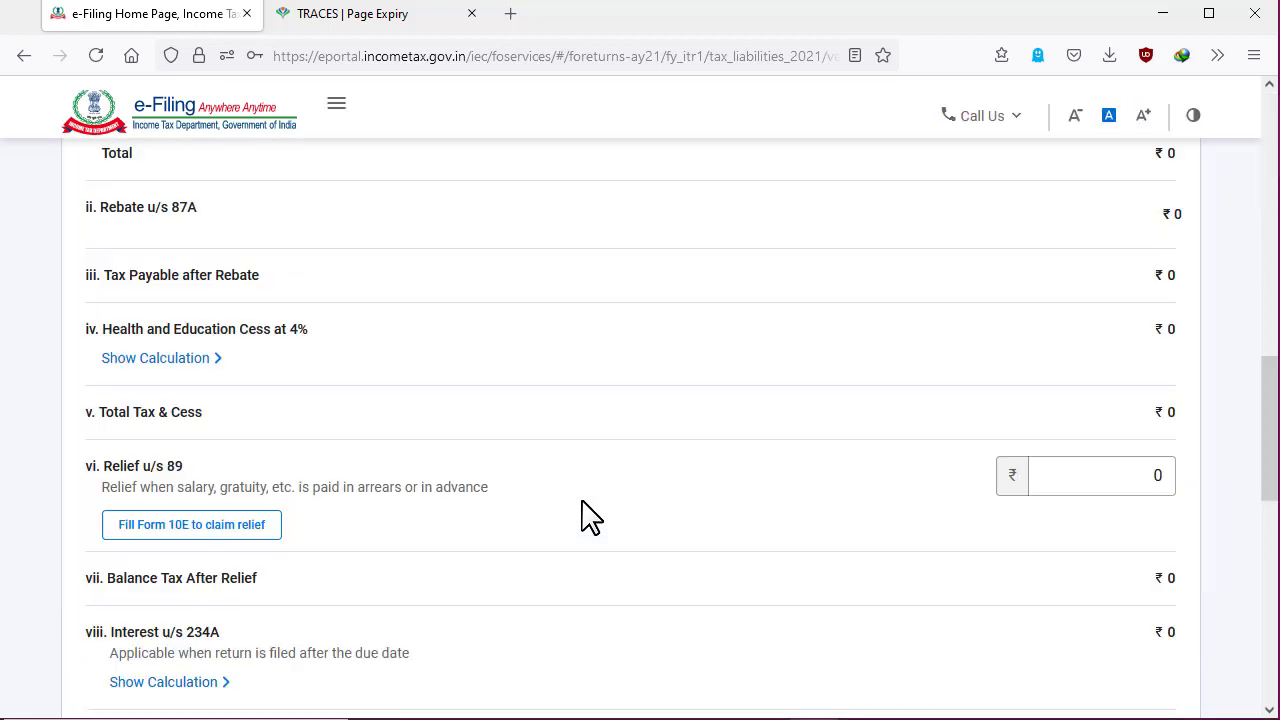
scroll(590, 517, down, 5)
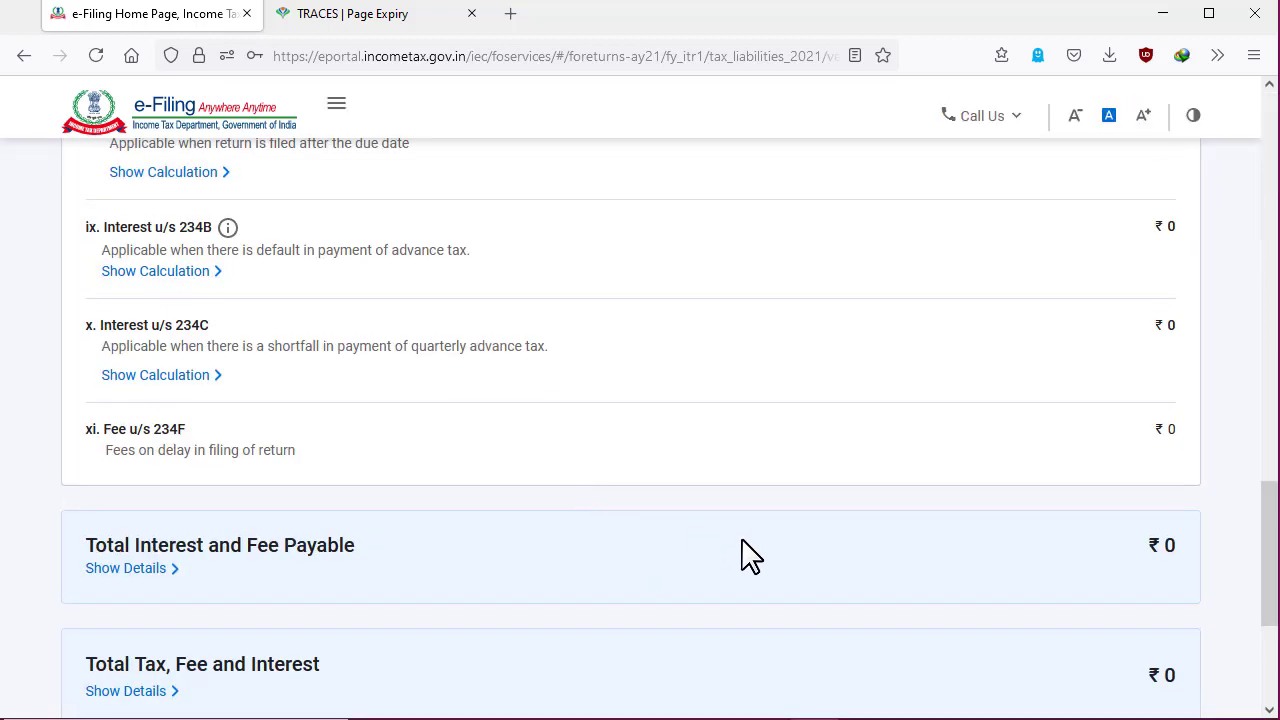
scroll(753, 543, down, 2)
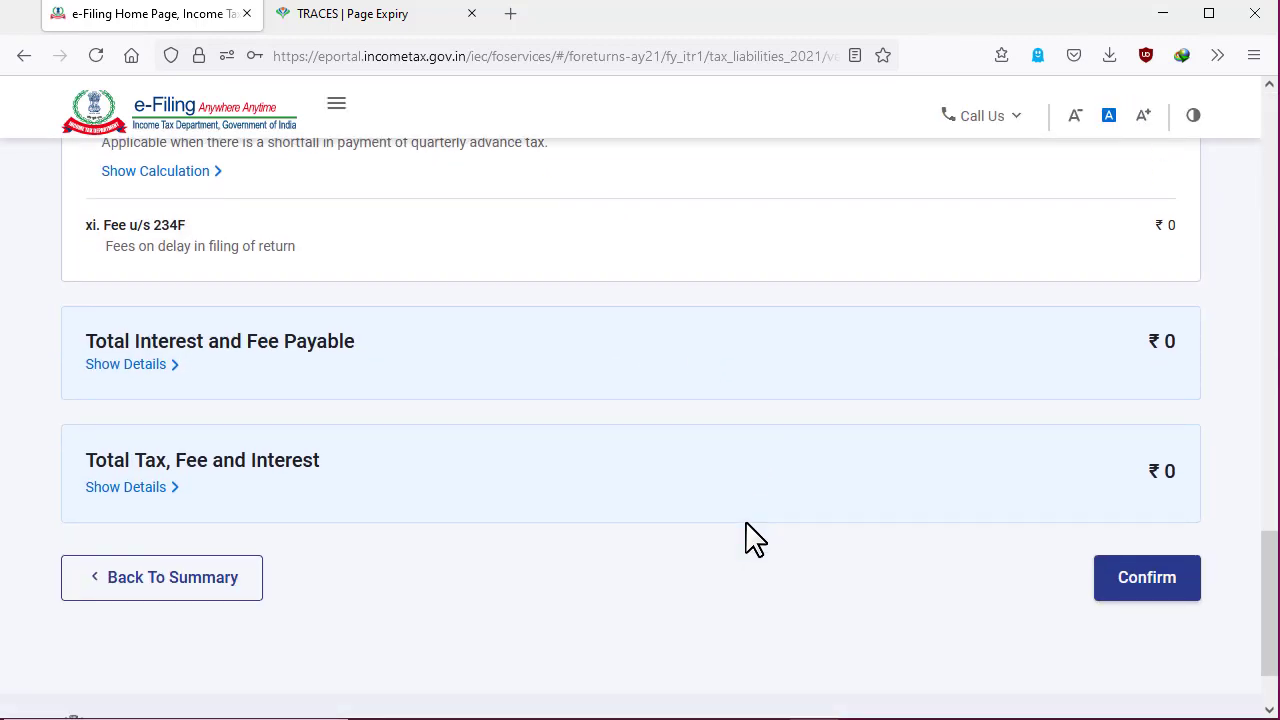
Step: Confirm the Total Tax Liability section and proceed from the validated return summary to the tax summary
click(1178, 582)
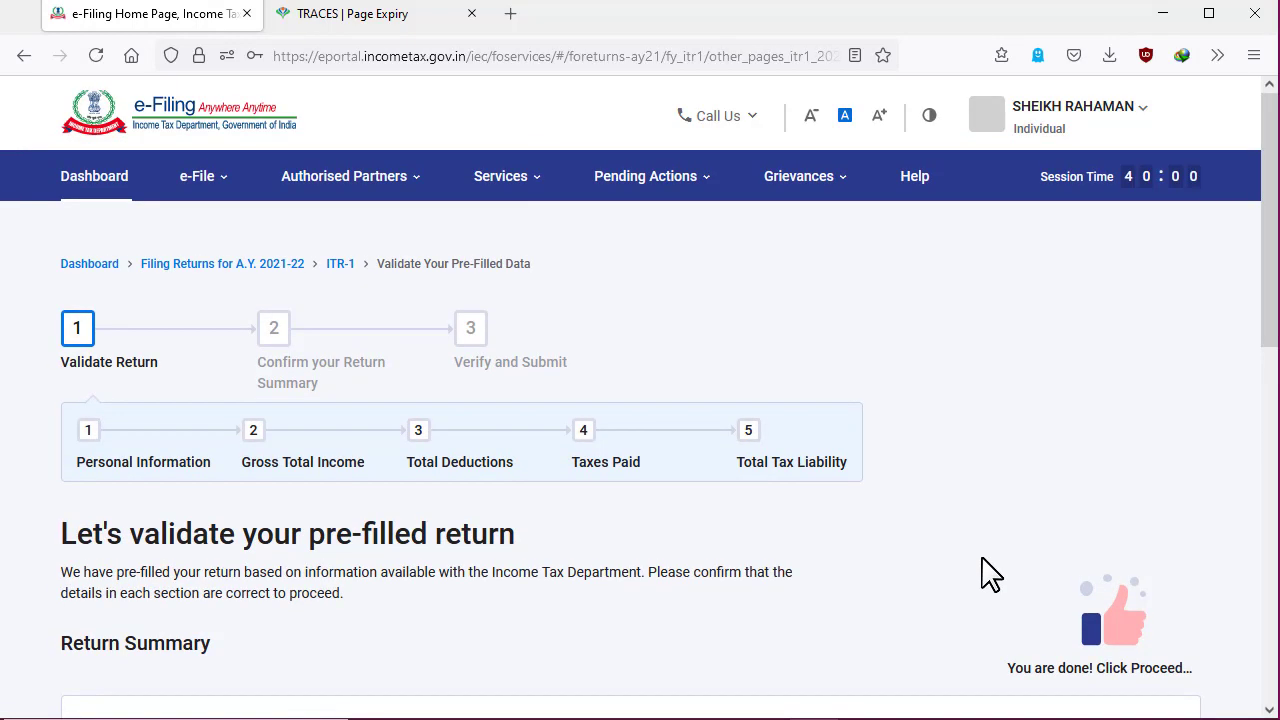
scroll(985, 571, down, 6)
scroll(988, 573, down, 2)
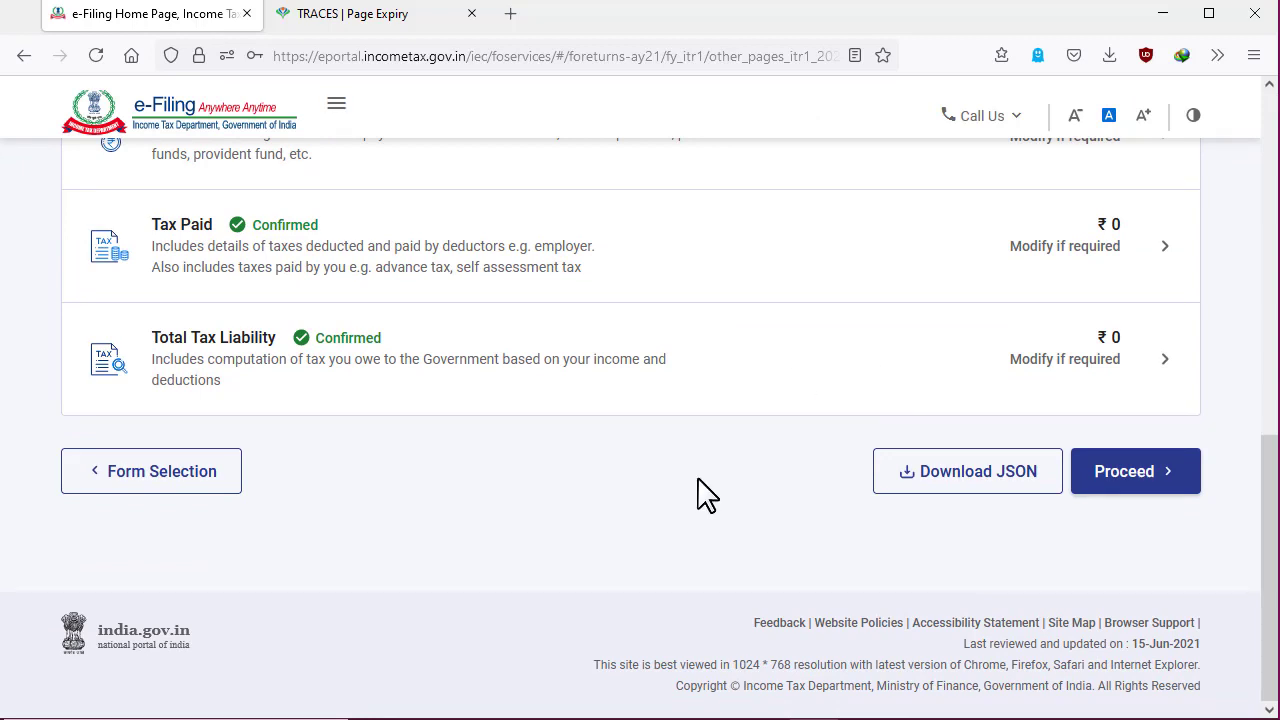
scroll(707, 494, up, 1)
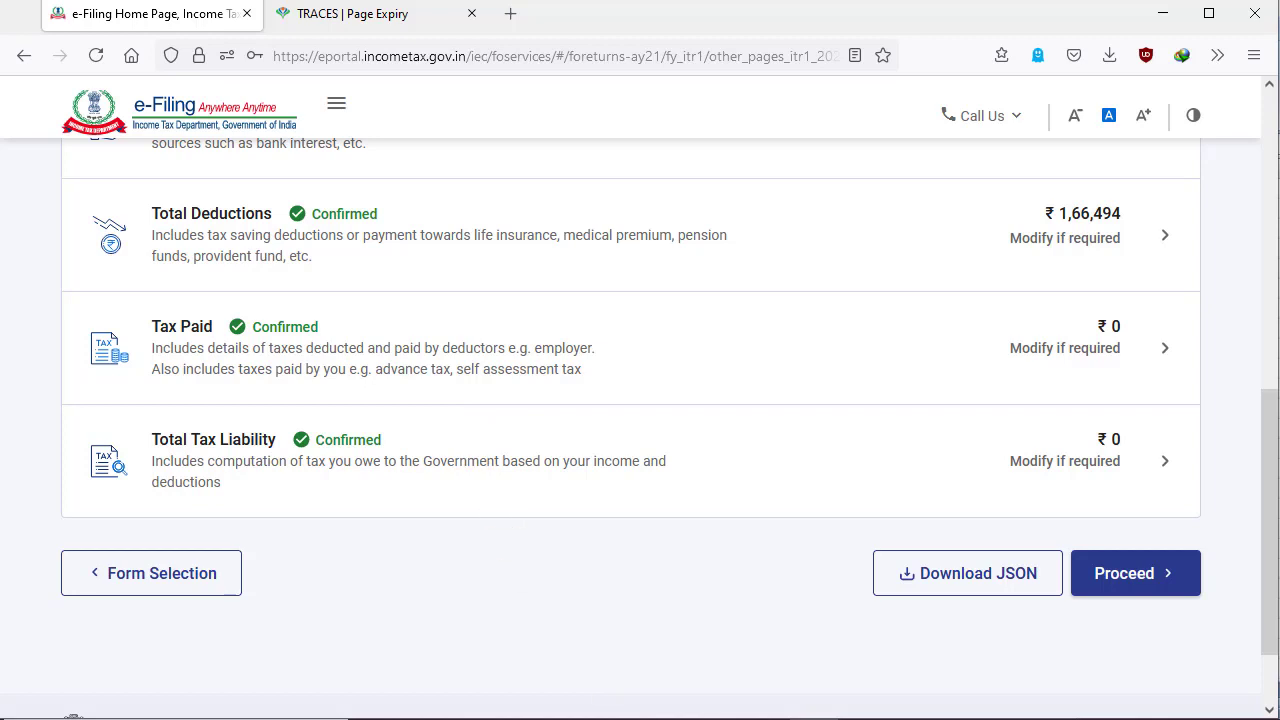
click(1150, 585)
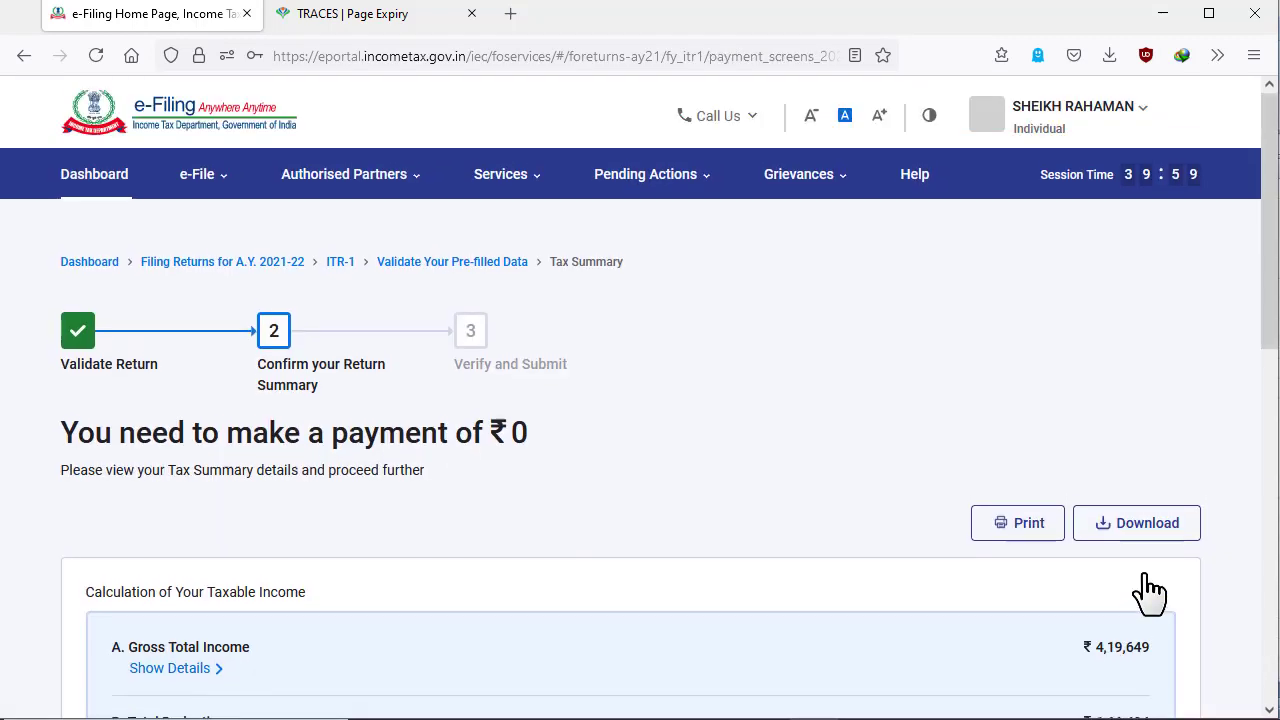
Step: Examine the taxable income and tax payable calculations in the tax summary, expanding the details of Total Tax, Fee and Interest
scroll(886, 590, down, 2)
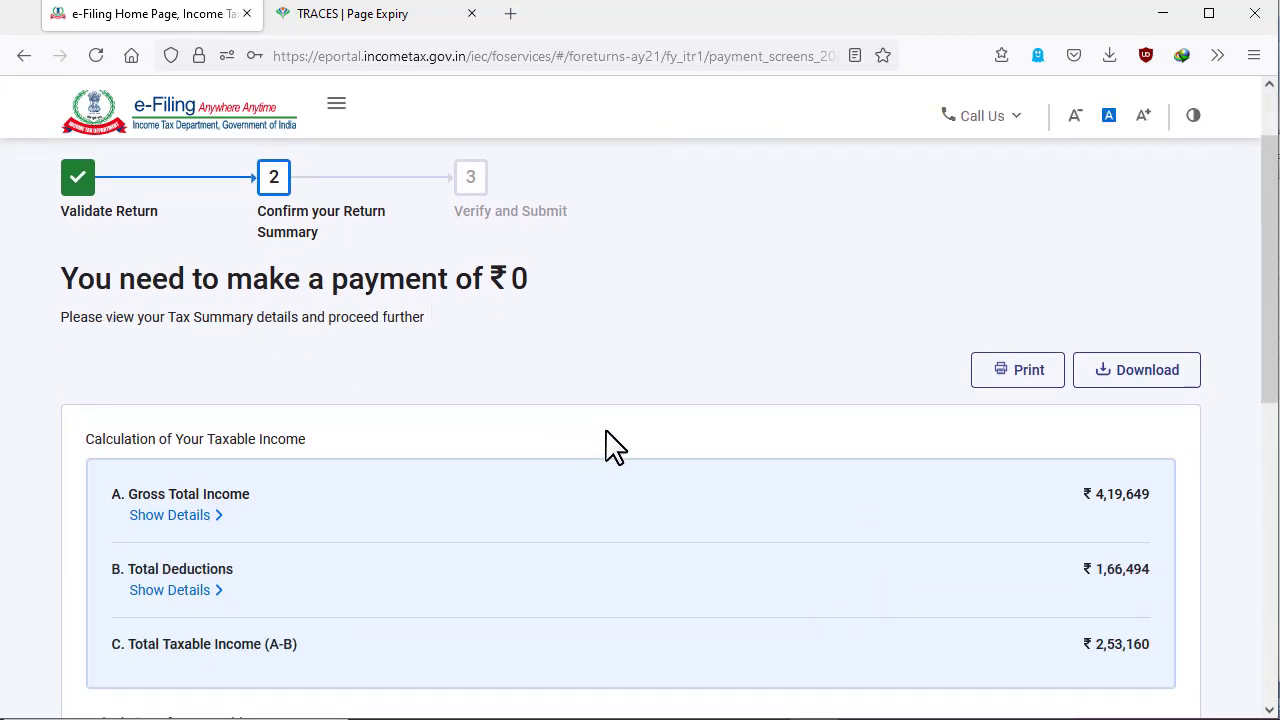
scroll(610, 450, down, 2)
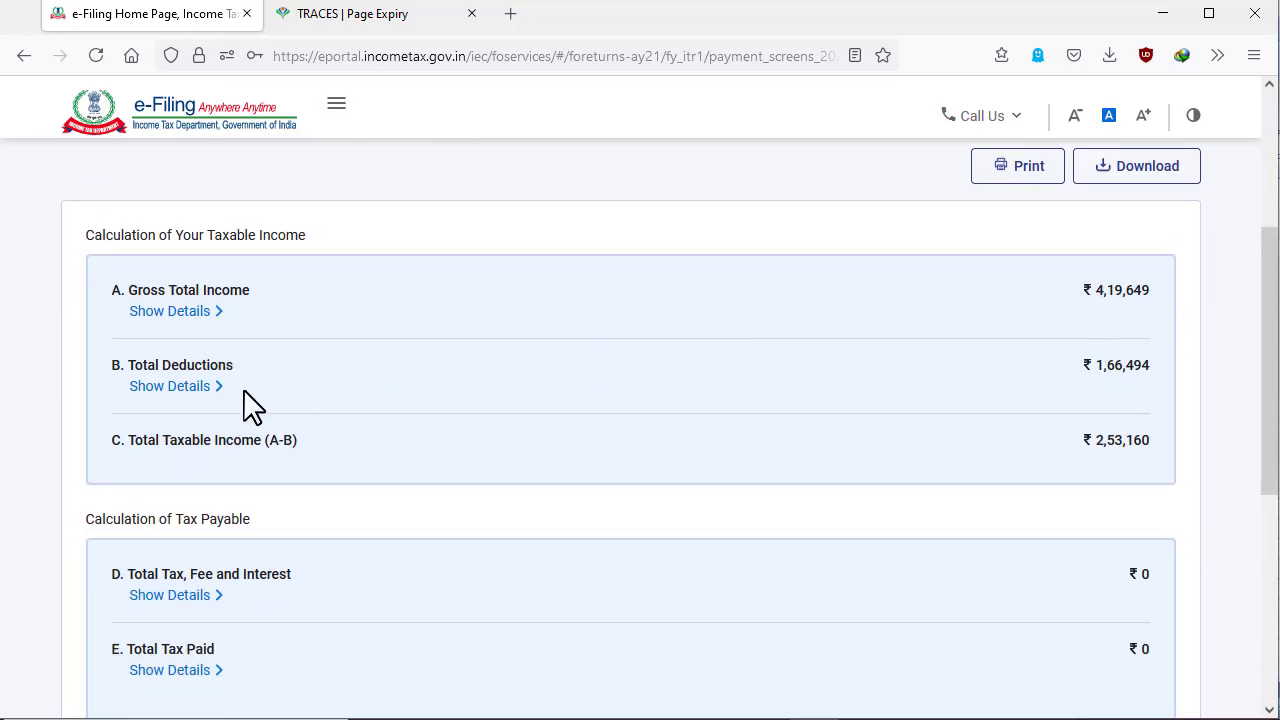
scroll(216, 345, down, 1)
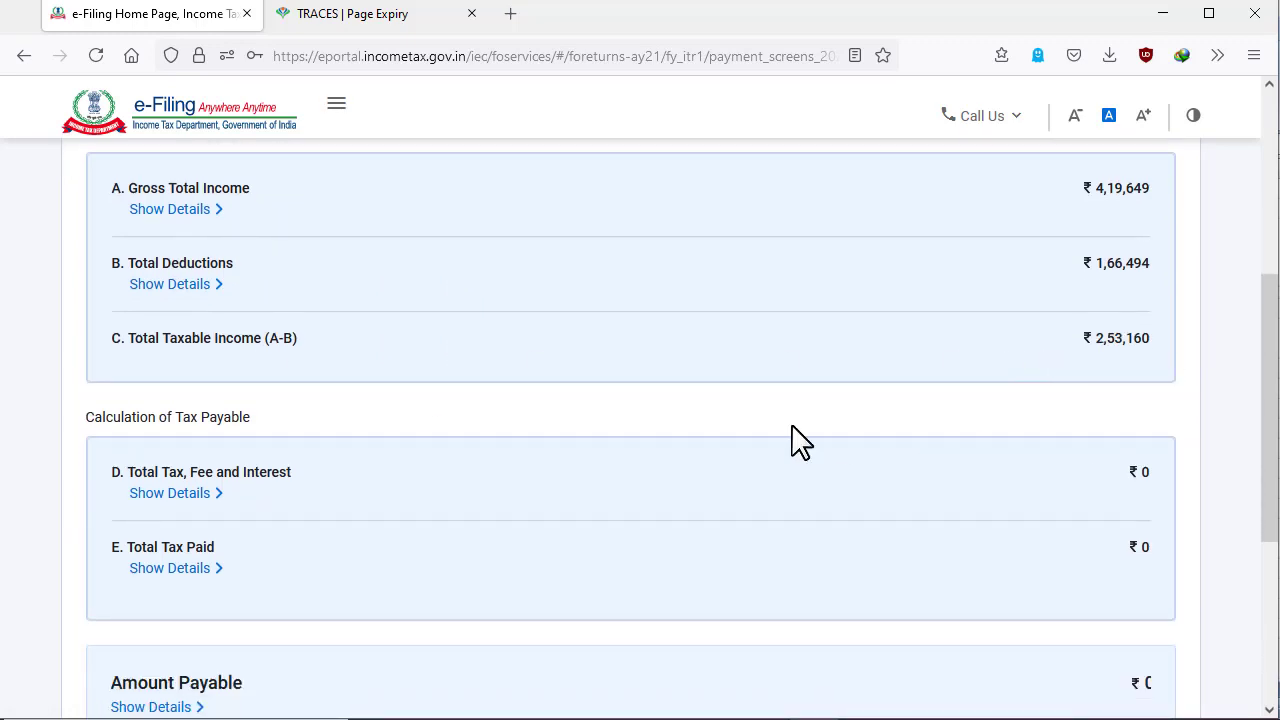
scroll(800, 440, down, 2)
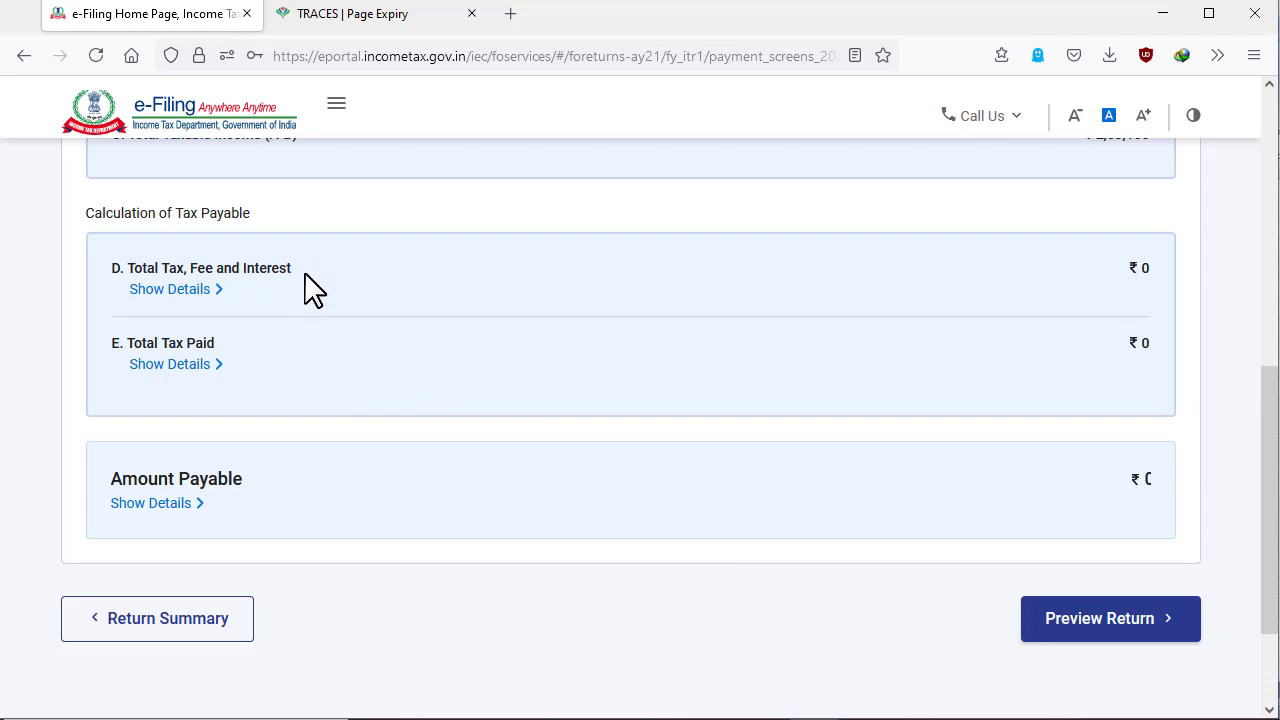
click(182, 291)
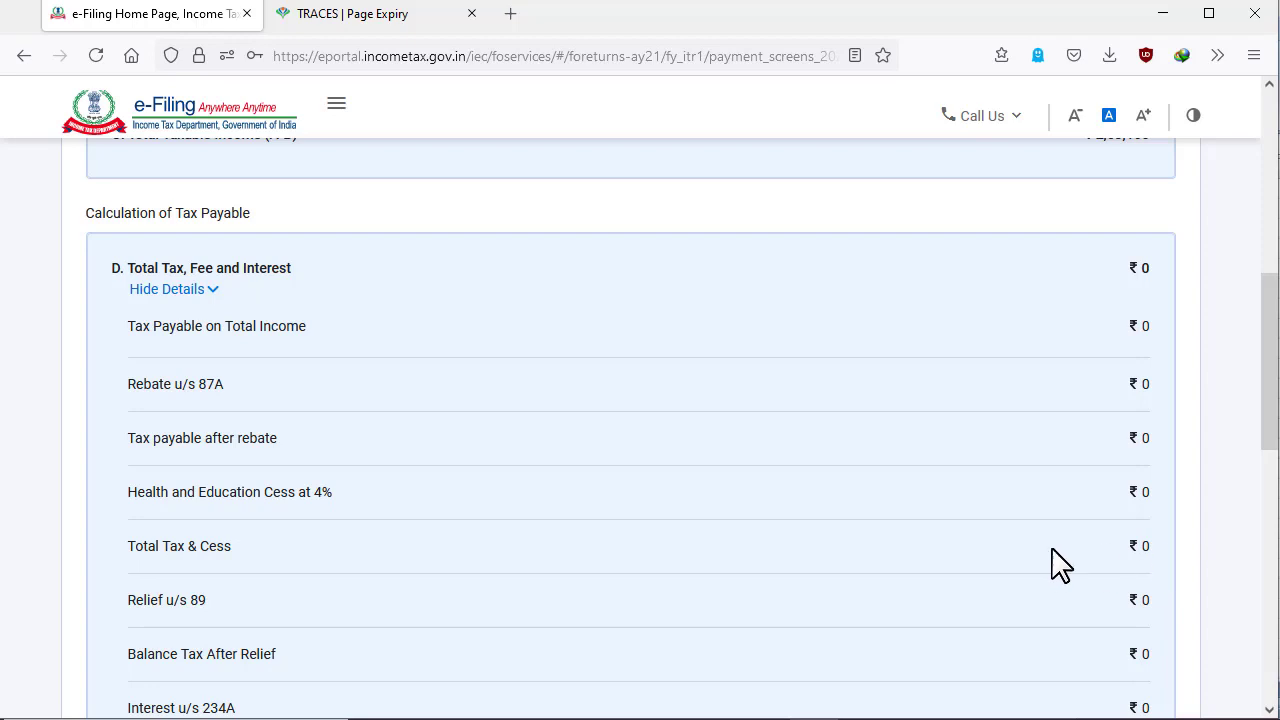
scroll(1006, 563, down, 1)
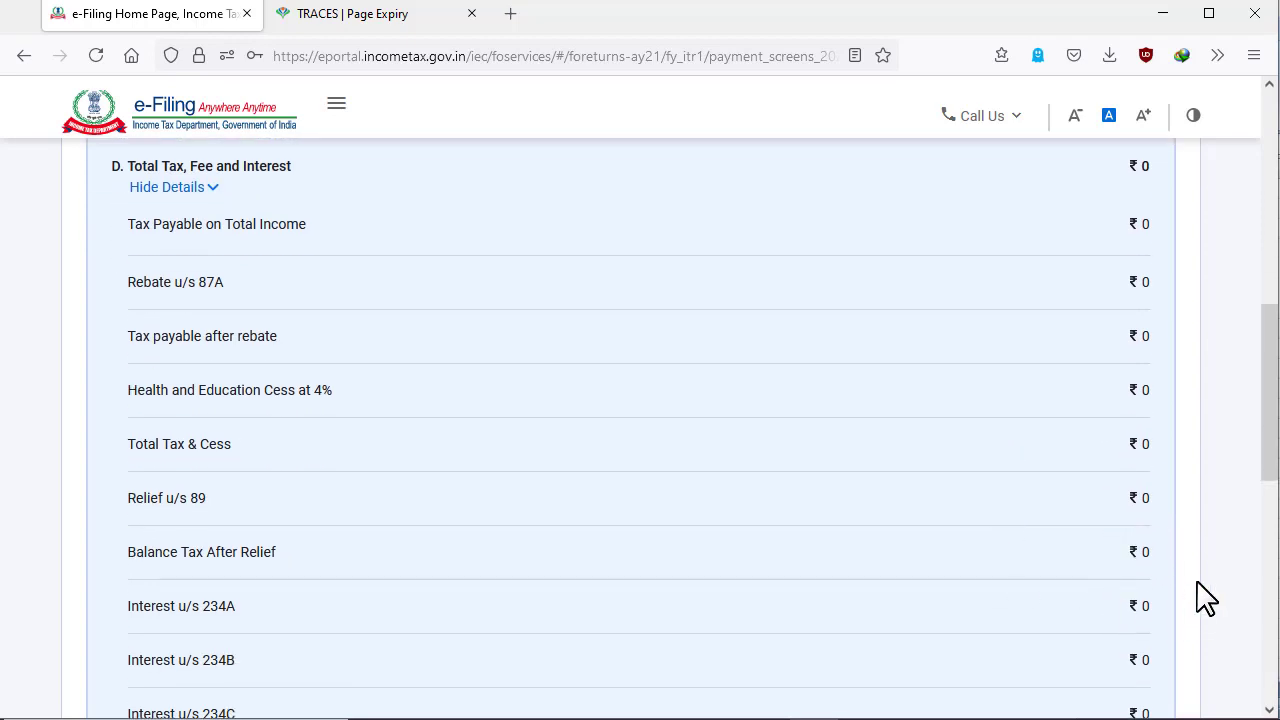
scroll(1120, 566, down, 1)
scroll(1120, 566, down, 2)
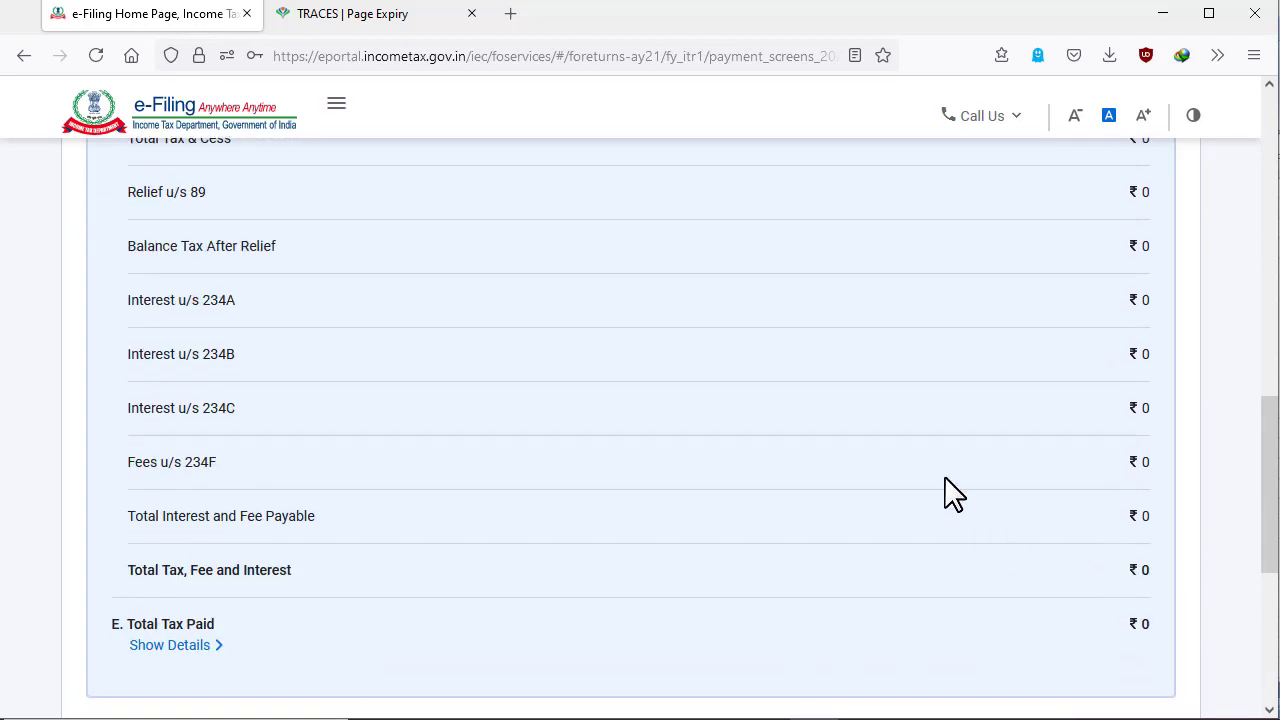
scroll(833, 352, down, 2)
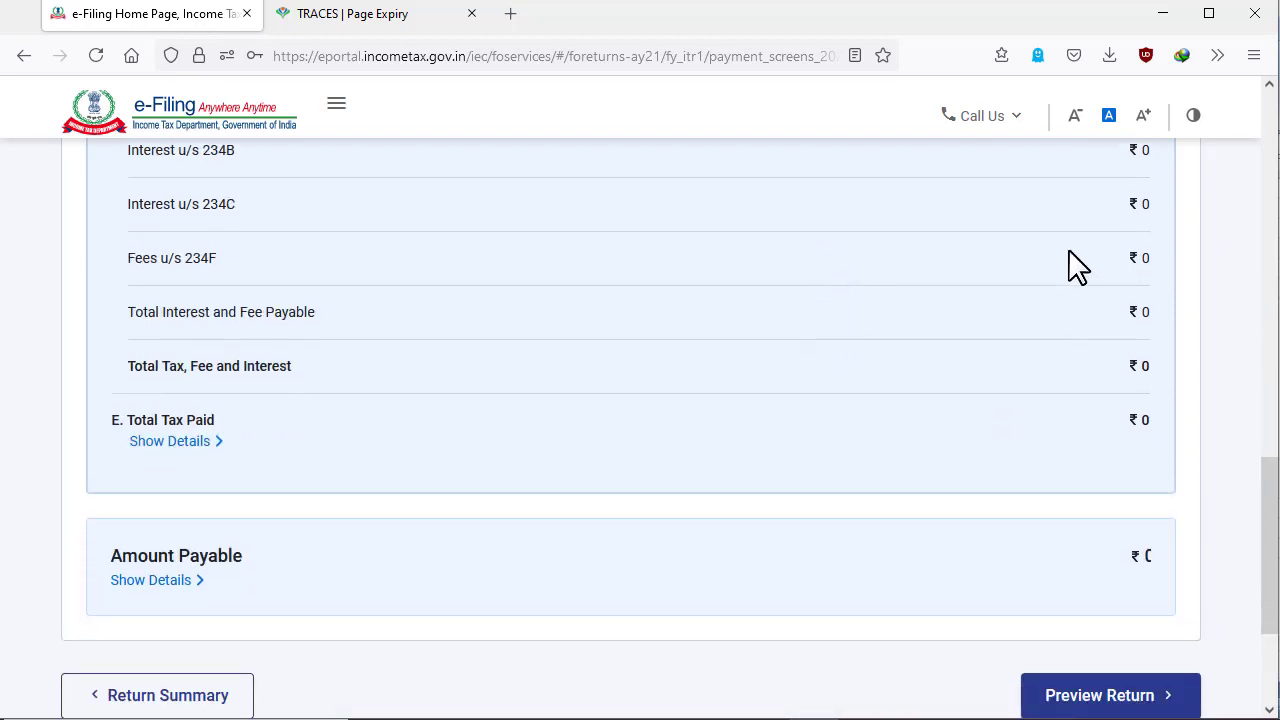
scroll(1140, 432, down, 1)
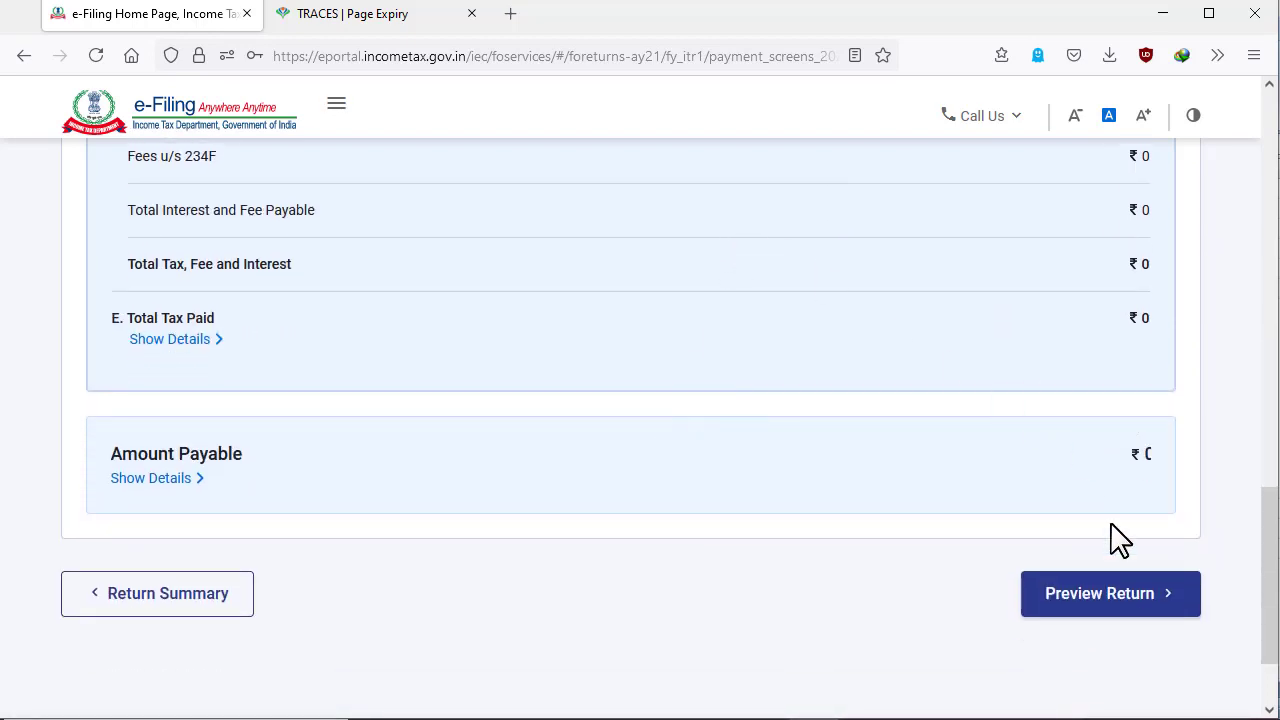
Step: Open the return preview page and enter the taxpayer's name and the parent's name in the declaration
click(1112, 604)
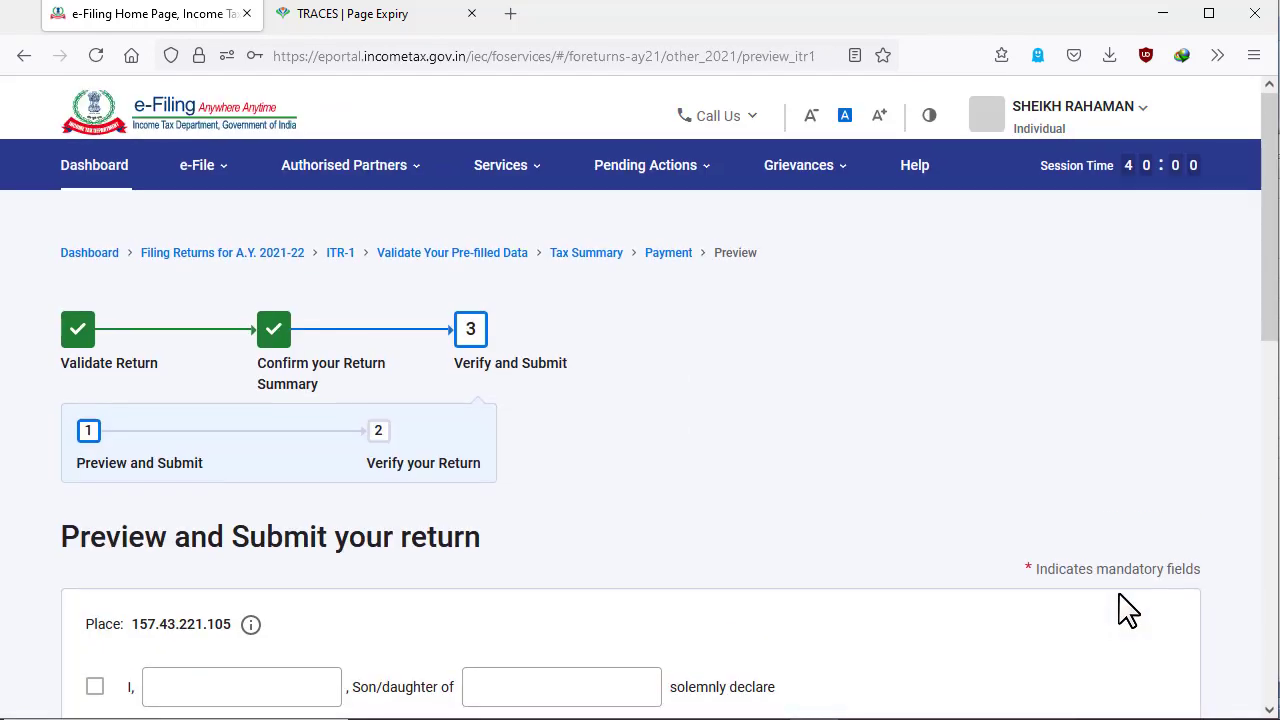
scroll(1135, 603, down, 5)
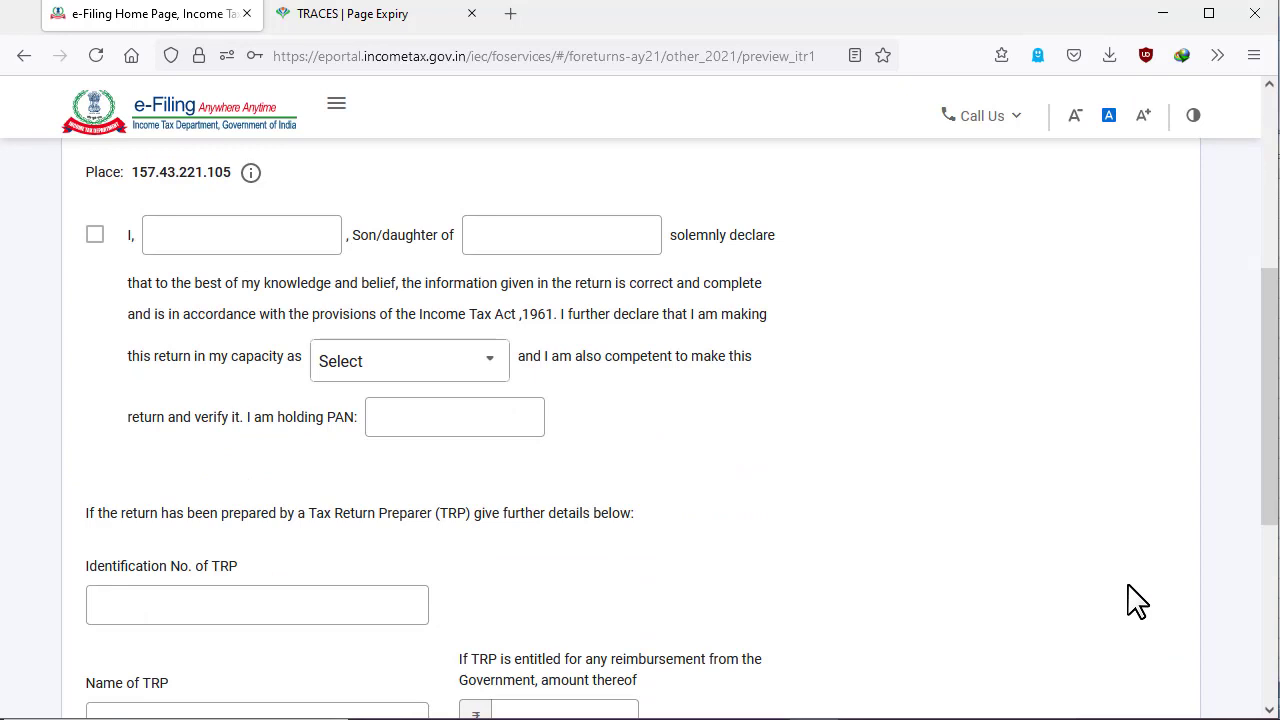
scroll(225, 335, up, 2)
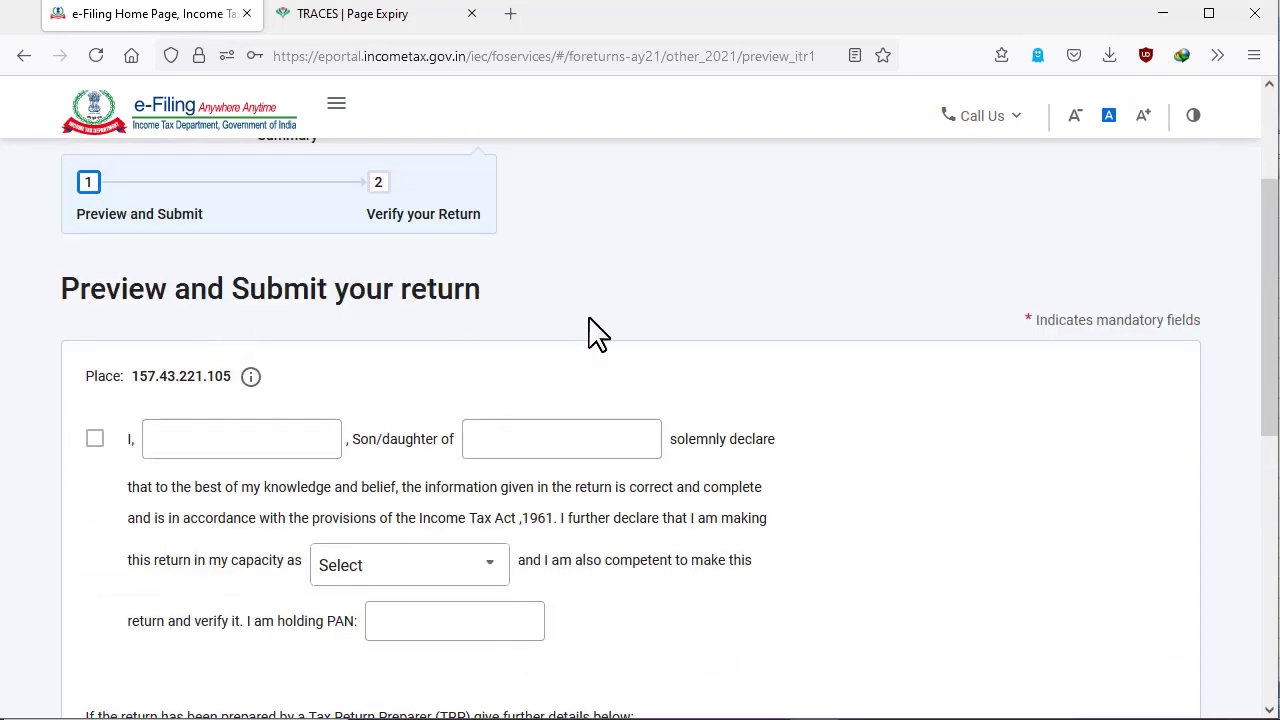
scroll(590, 333, down, 1)
click(206, 340)
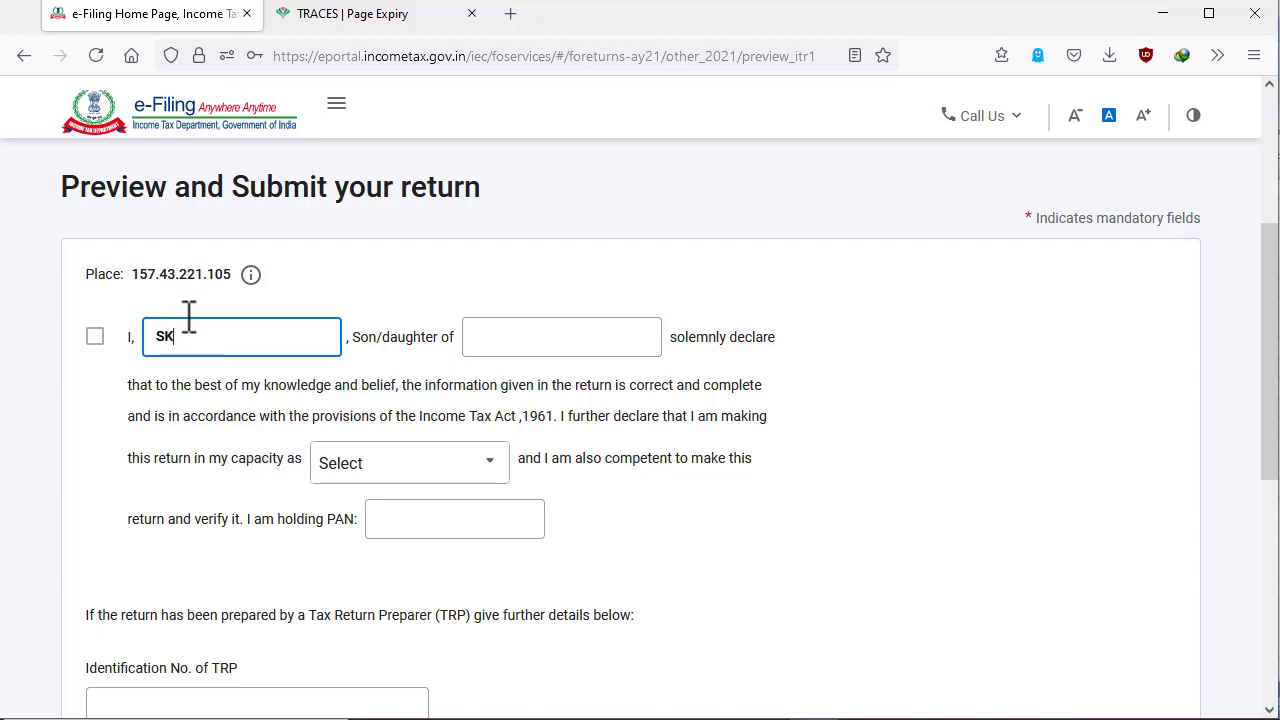
text(SK M)
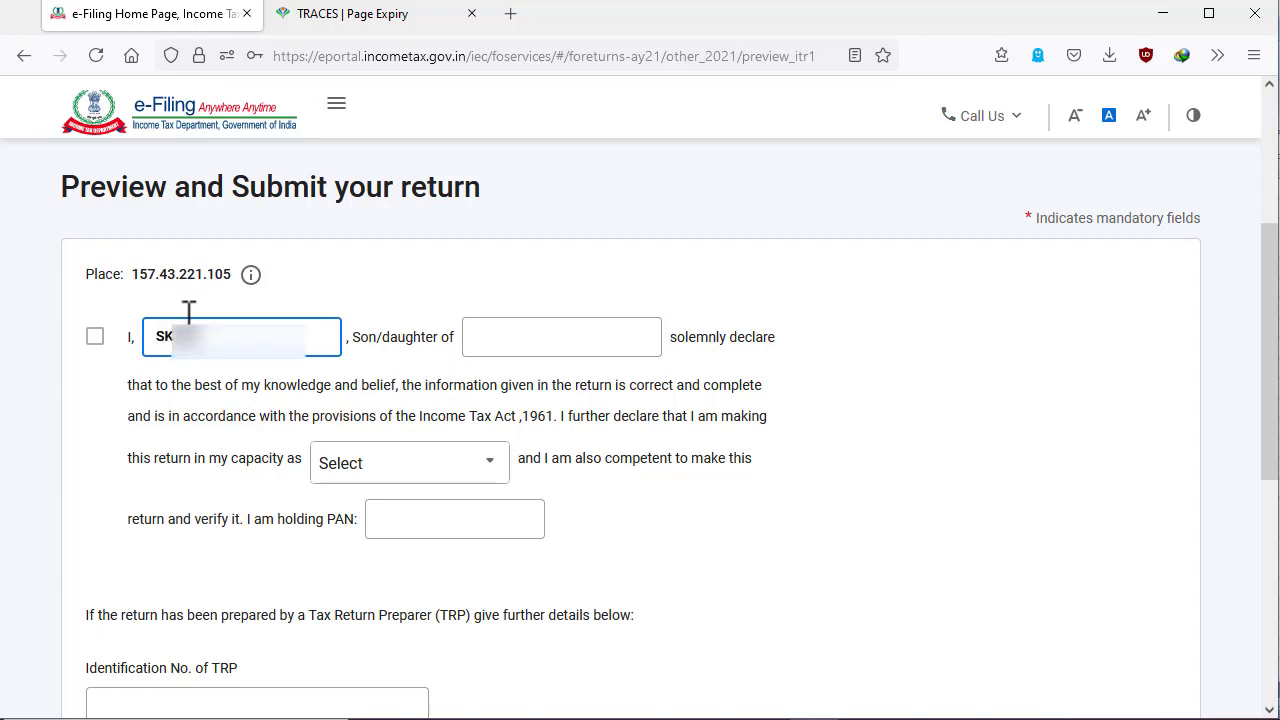
click(494, 338)
text(Sk)
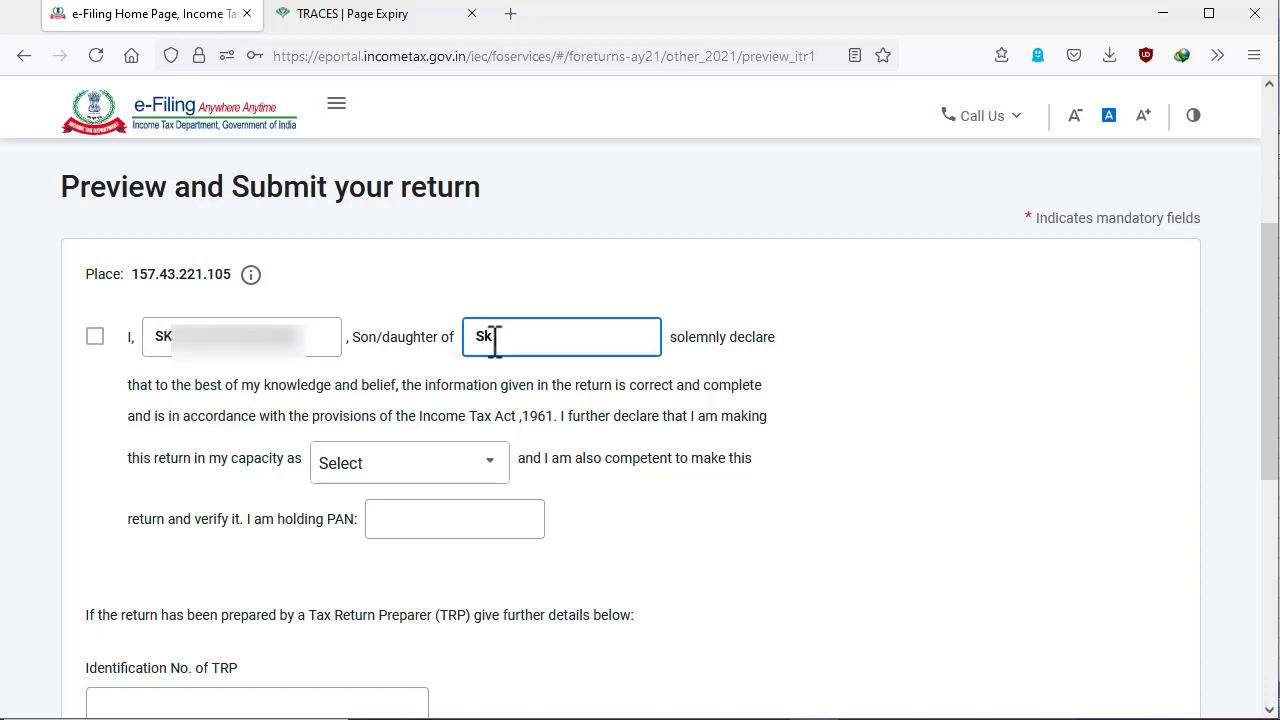
Step: Set the declaration's filing capacity to Self and proceed to the preview, leaving the Tax Return Preparer details blank
click(465, 472)
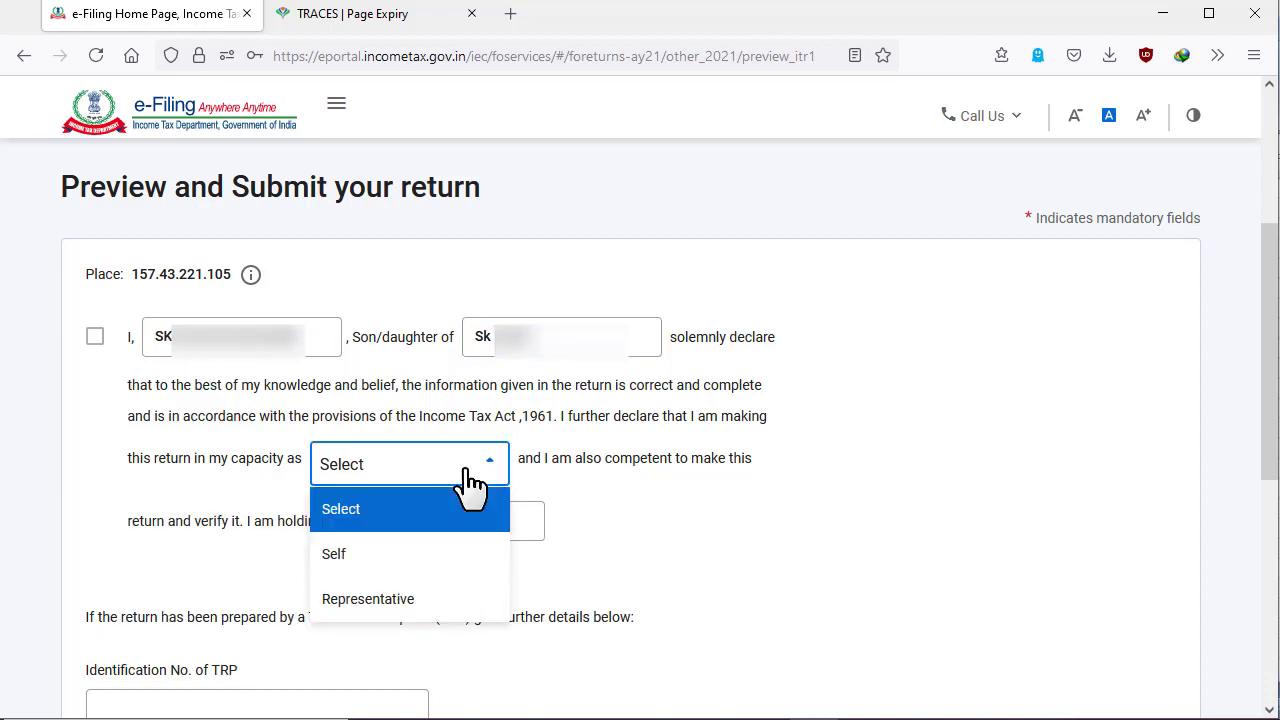
click(362, 570)
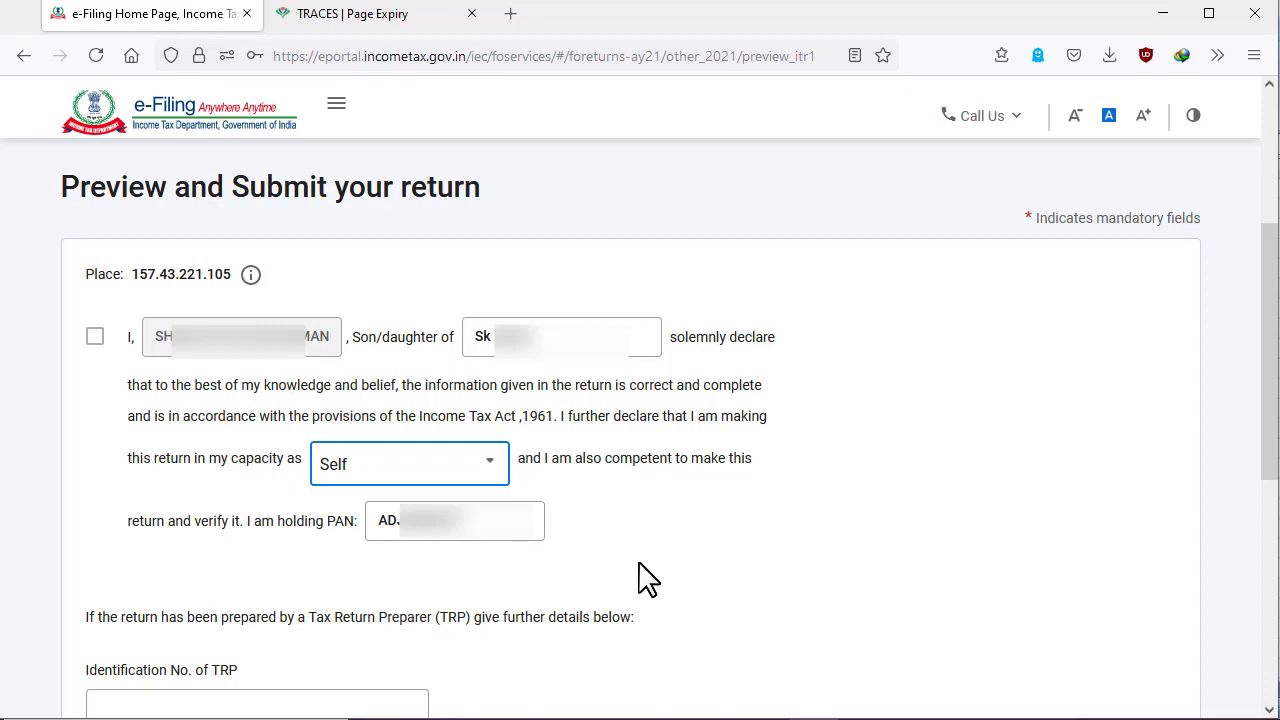
drag(1272, 430, 1154, 549)
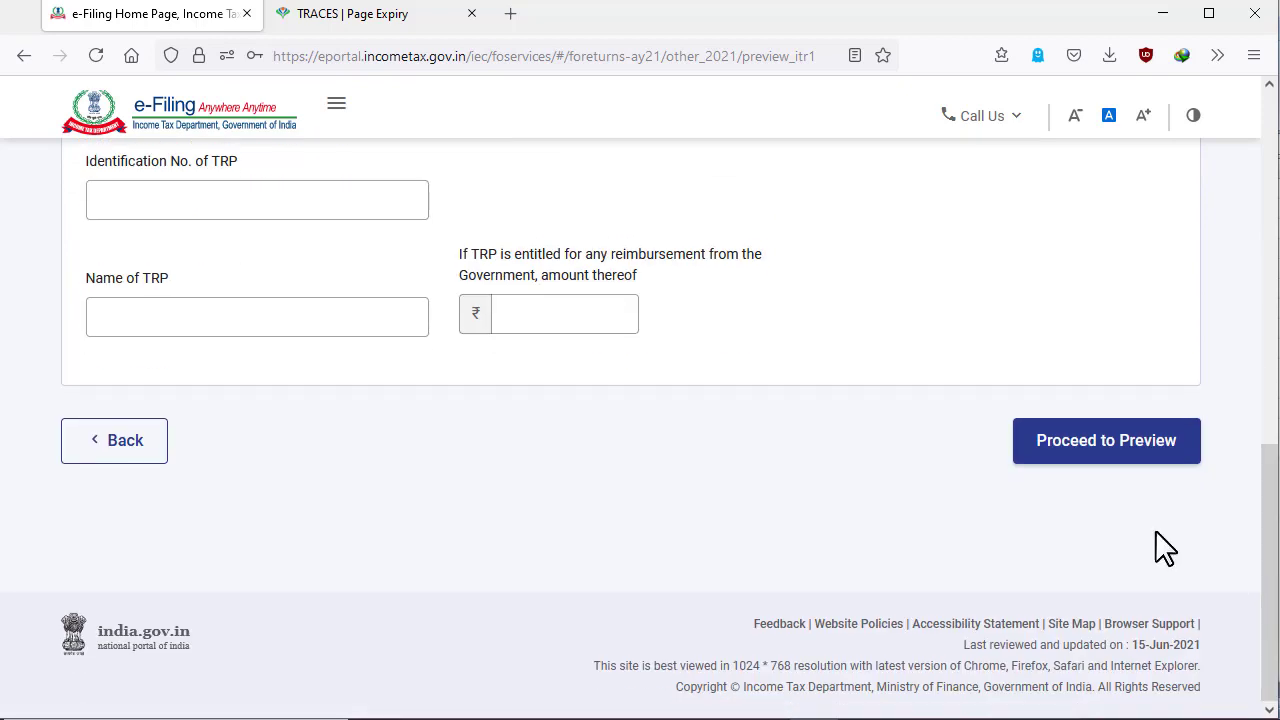
click(1122, 455)
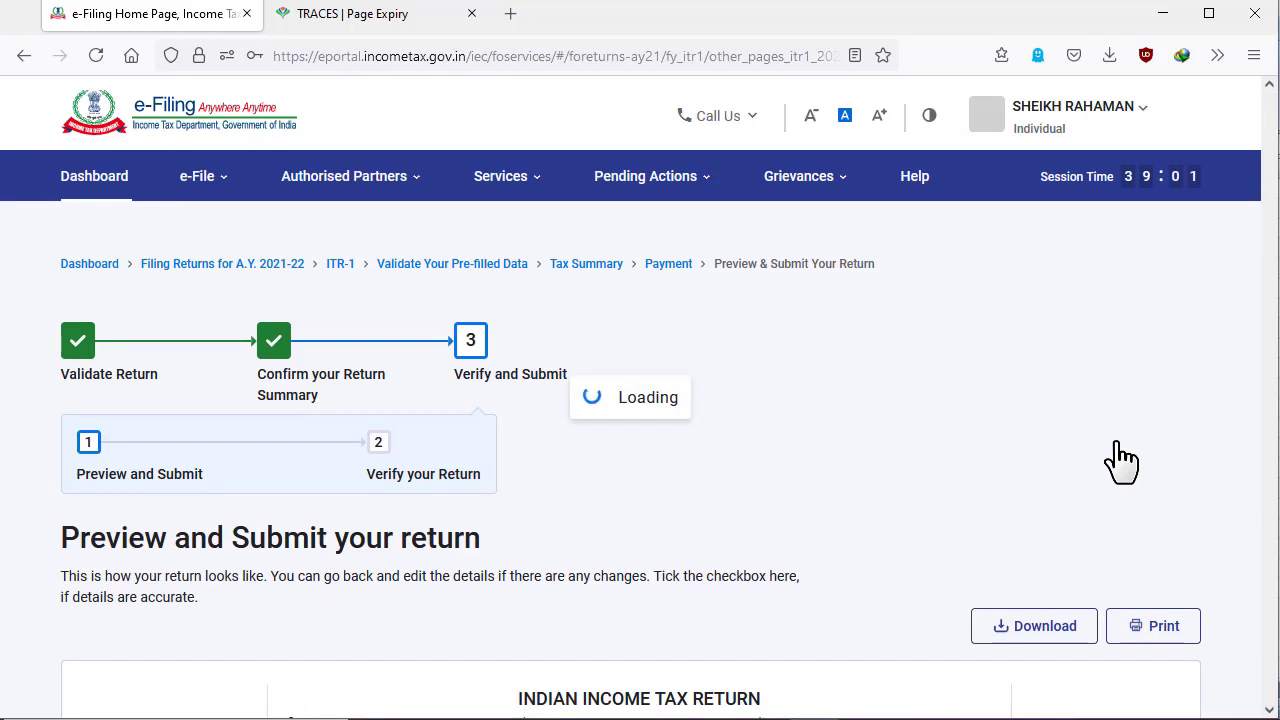
Step: Submit the previewed ITR-1 return for validation and proceed to the choice of verification method
scroll(1122, 457, down, 3)
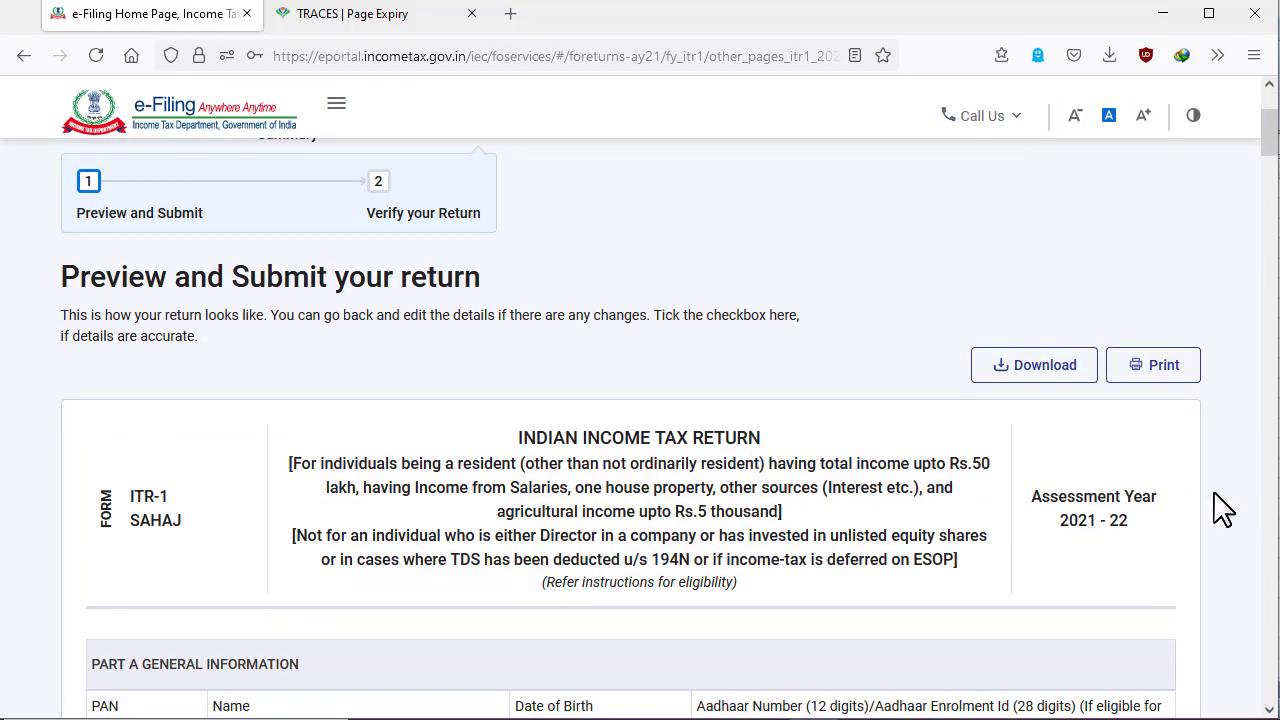
drag(1270, 151, 1271, 675)
scroll(1035, 475, down, 3)
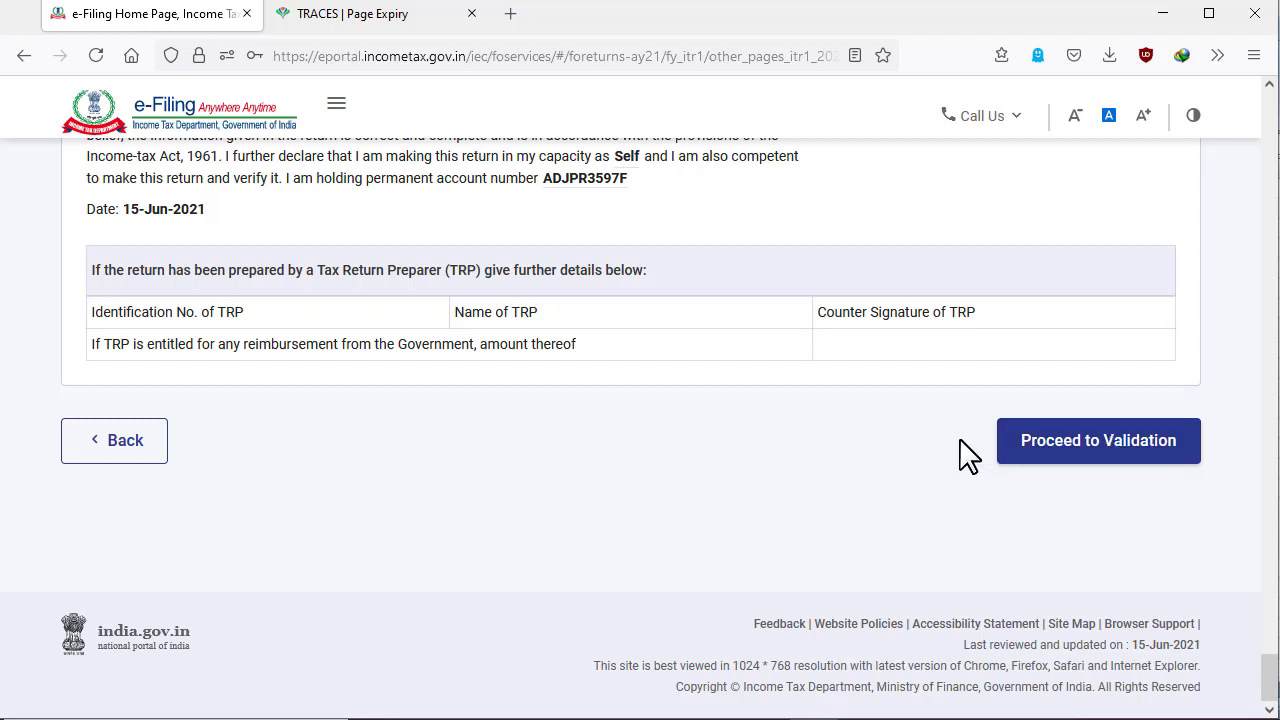
click(1090, 458)
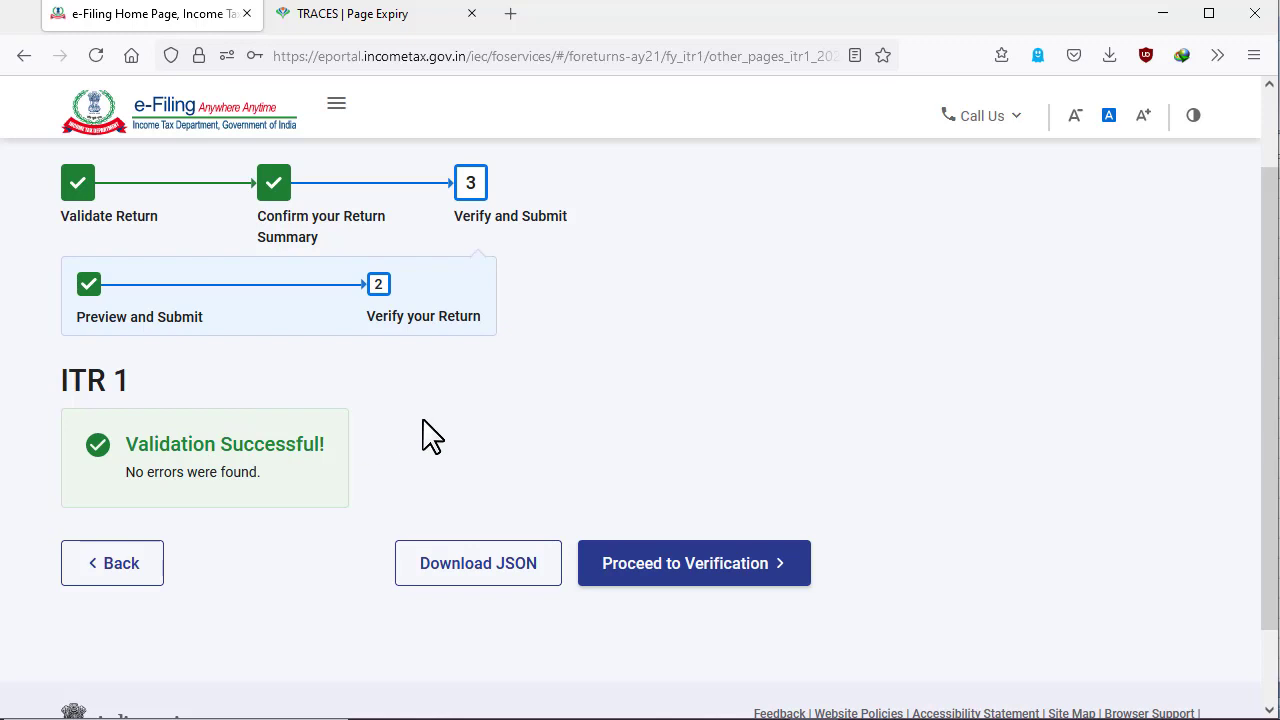
click(698, 566)
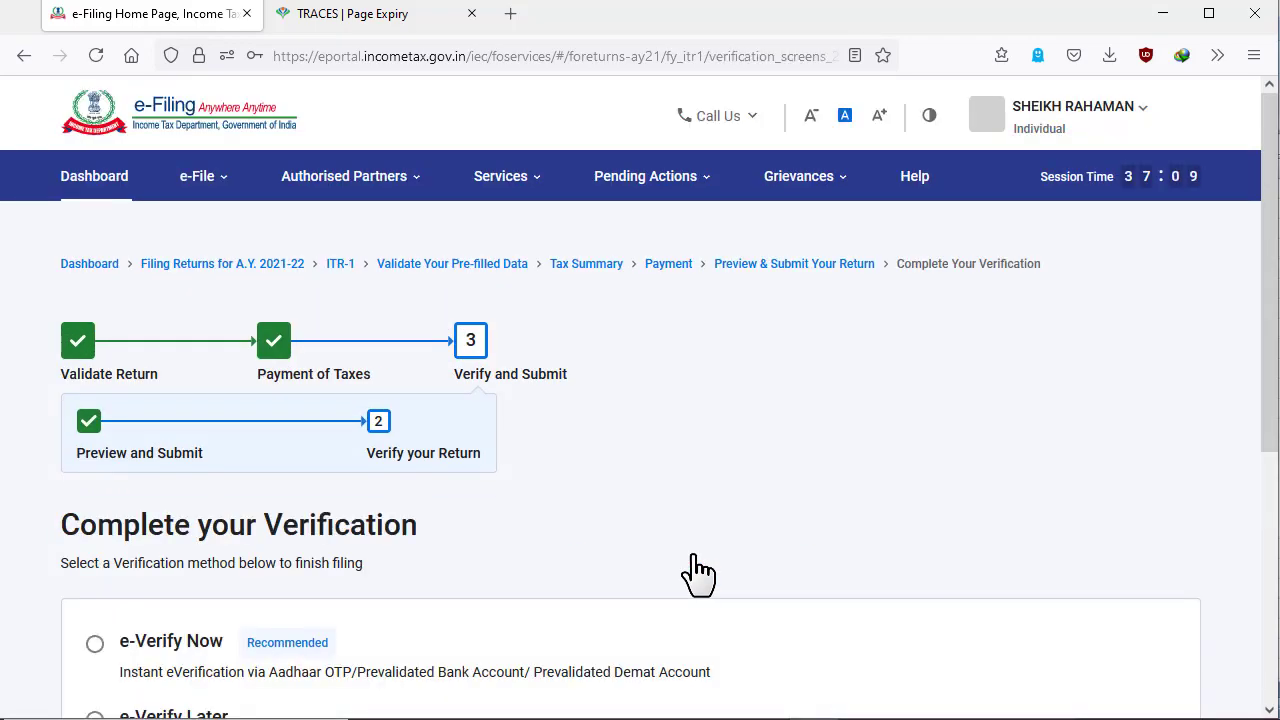
scroll(720, 571, down, 3)
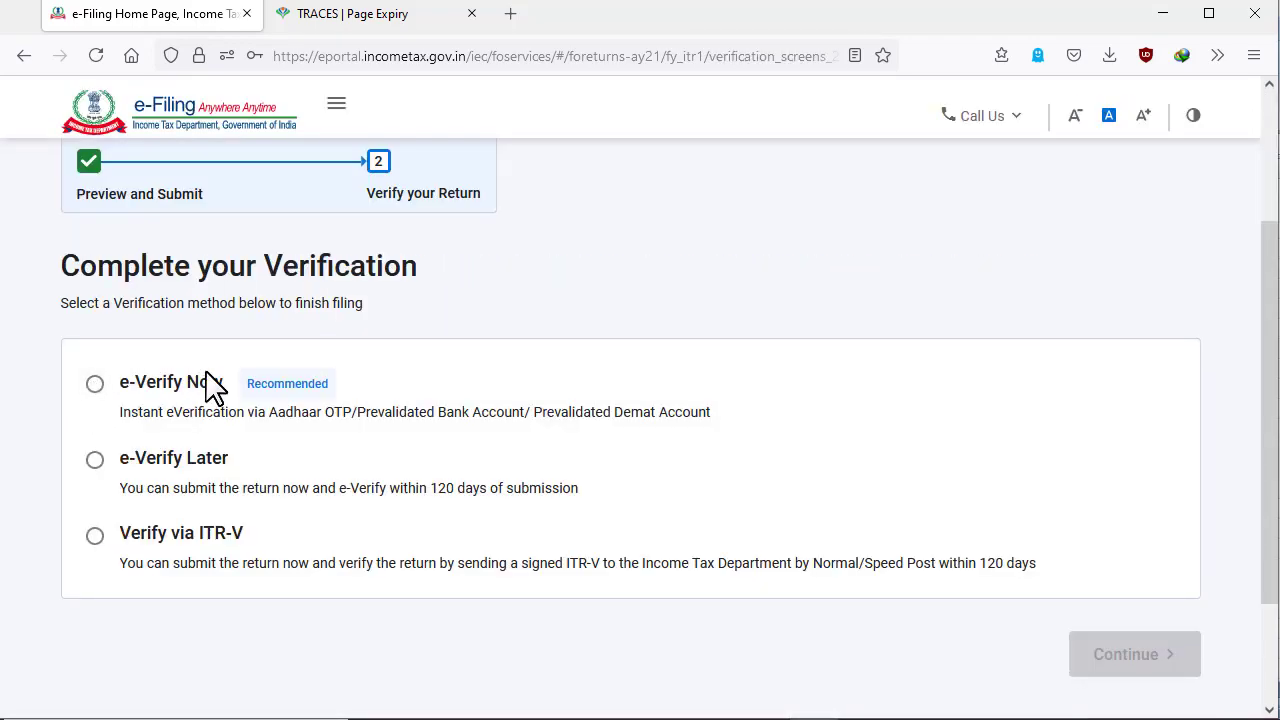